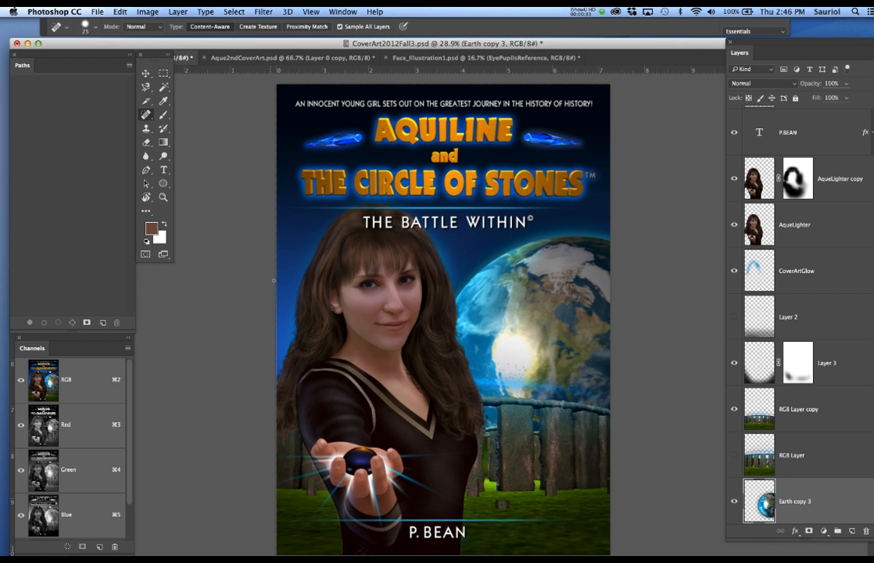
# Step: Examine the hand holding the glowing orb and the surrounding figure on the CoverArt2012Fall3.psd book cover
pyautogui.scroll(3, 385, 318)
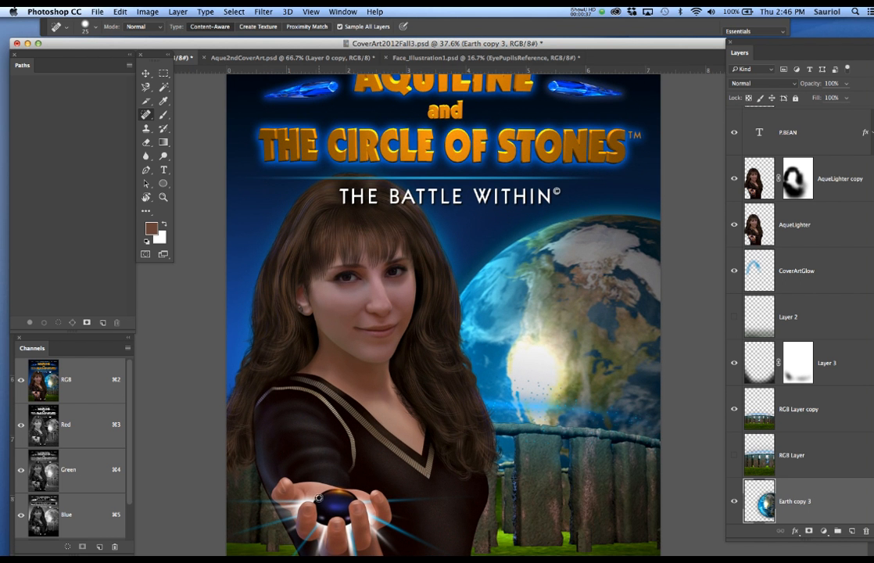
pyautogui.scroll(4, 318, 490)
pyautogui.scroll(-3, 336, 483)
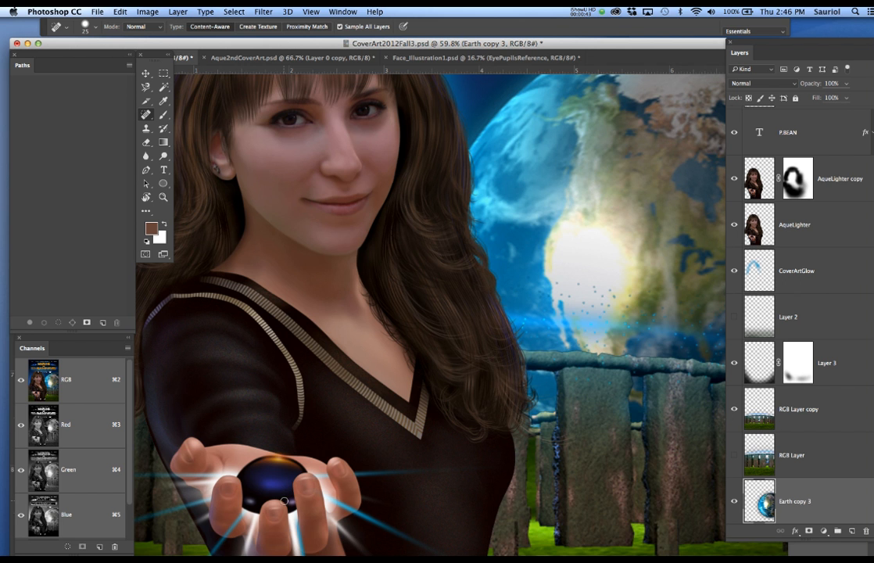
pyautogui.scroll(5, 281, 501)
pyautogui.moveTo(296, 480); pyautogui.dragTo(462, 372)
pyautogui.scroll(-5, 461, 369)
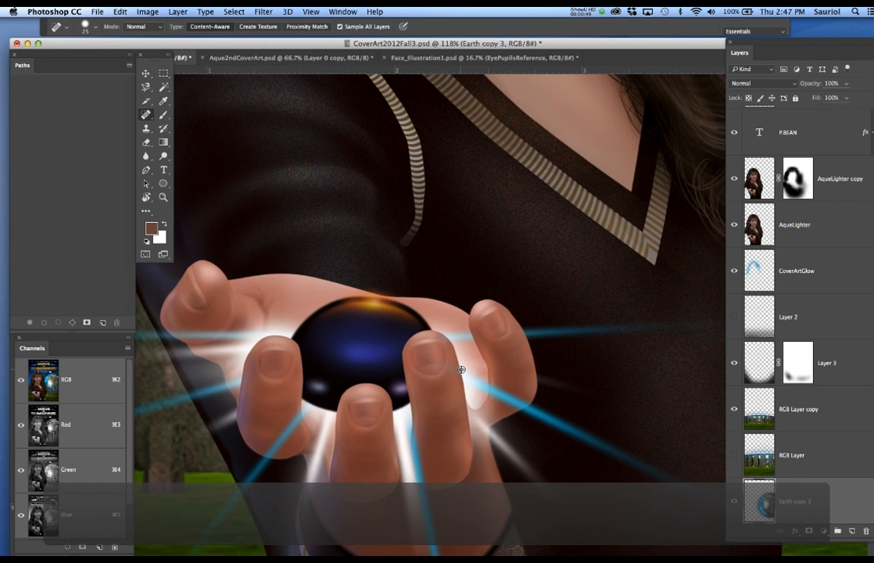
pyautogui.scroll(-2, 461, 370)
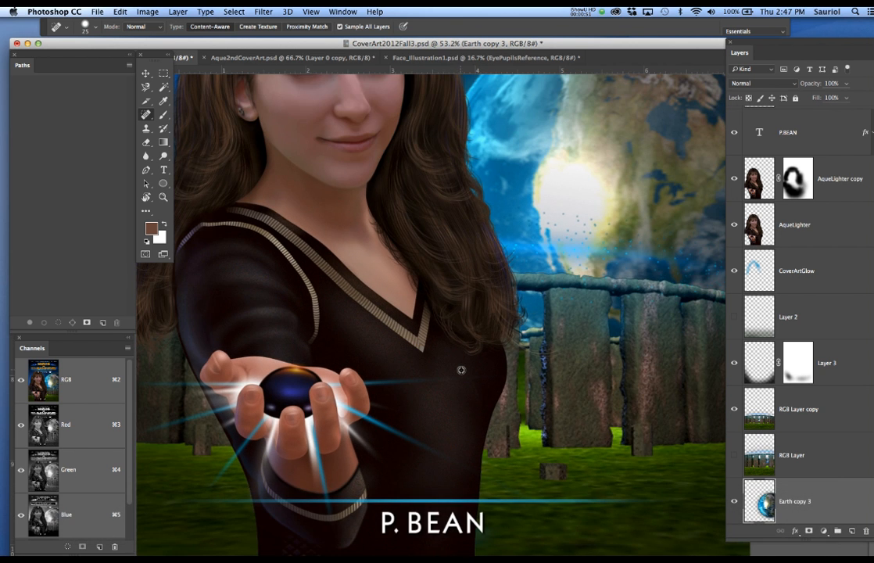
pyautogui.moveTo(452, 284); pyautogui.dragTo(474, 368)
# Step: Inspect the woman's face and hair on the cover up close in full-screen mode
pyautogui.scroll(5, 475, 368)
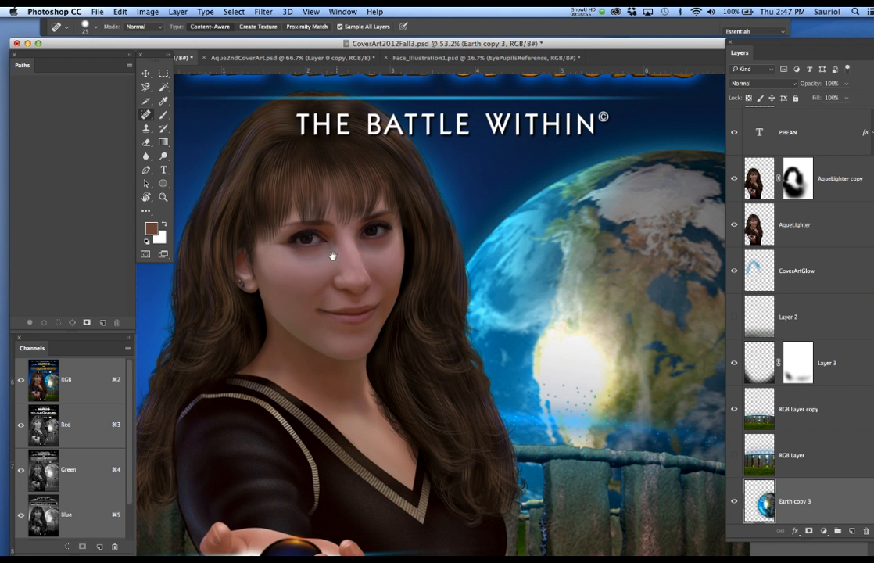
pyautogui.scroll(4, 316, 249)
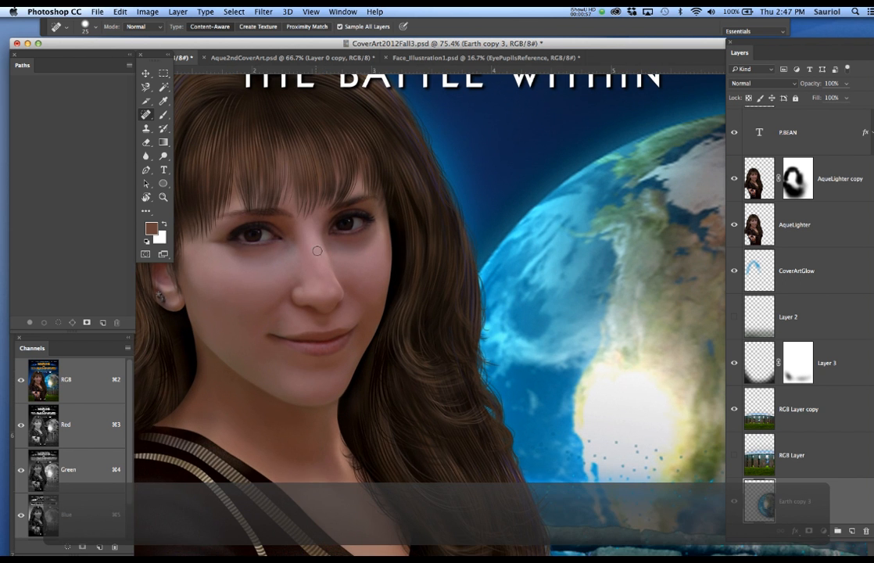
pyautogui.moveTo(325, 260); pyautogui.dragTo(384, 294)
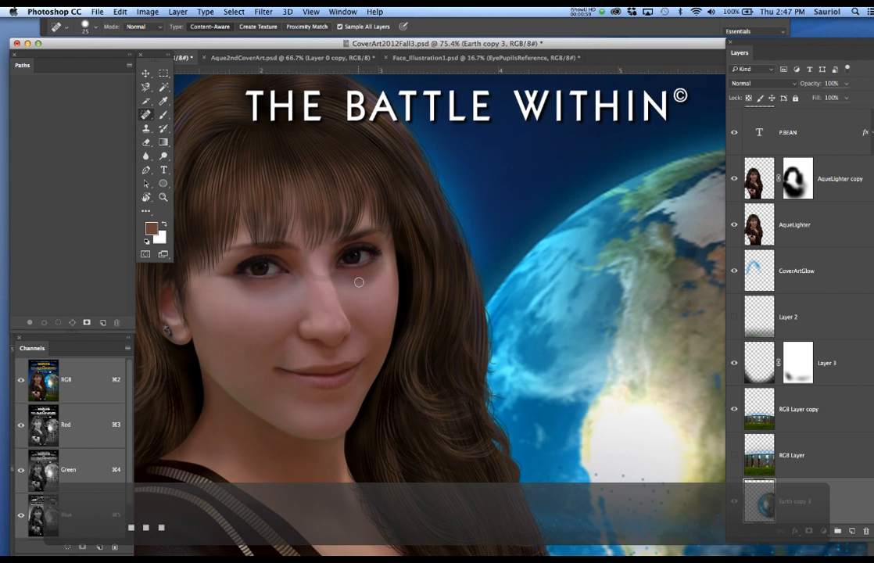
pyautogui.scroll(-4, 328, 258)
pyautogui.moveTo(333, 270); pyautogui.dragTo(410, 322)
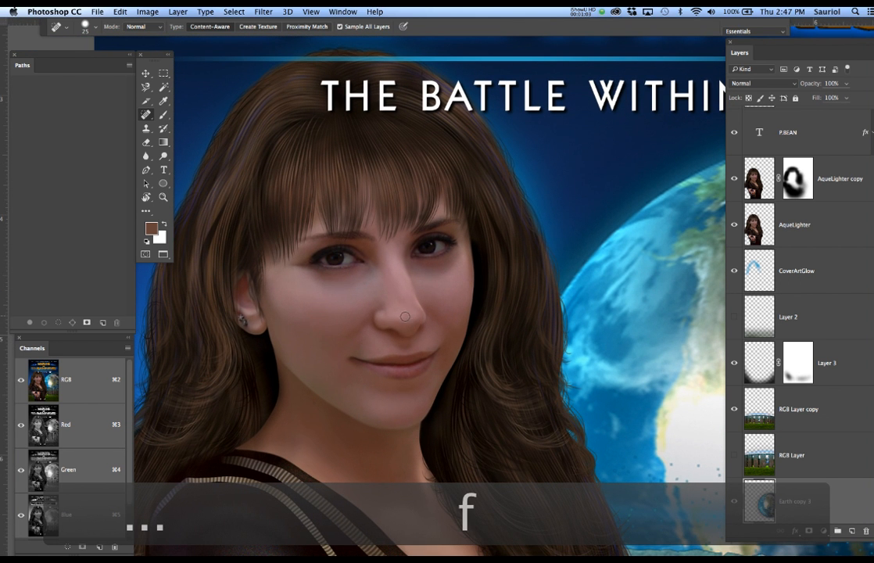
pyautogui.moveTo(358, 306); pyautogui.dragTo(399, 303)
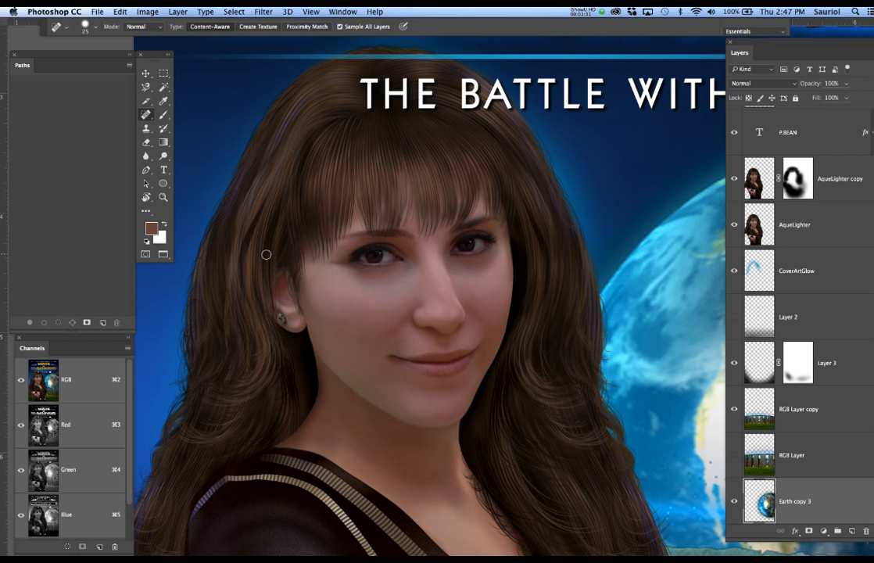
# Step: Switch to the Aque2ndCoverArt.psd document and examine the painted face, bangs, eyes and hair at close range
pyautogui.press('super+grave')
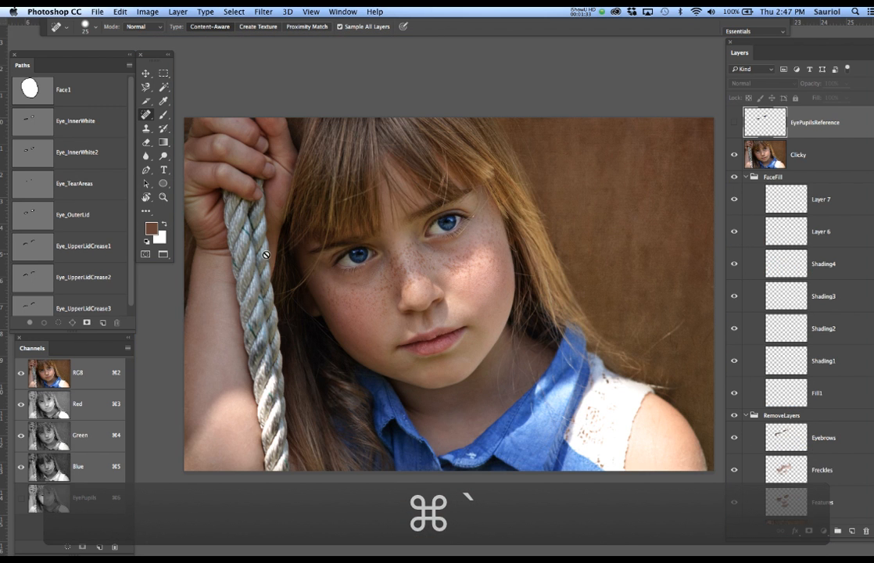
pyautogui.press('super+grave')
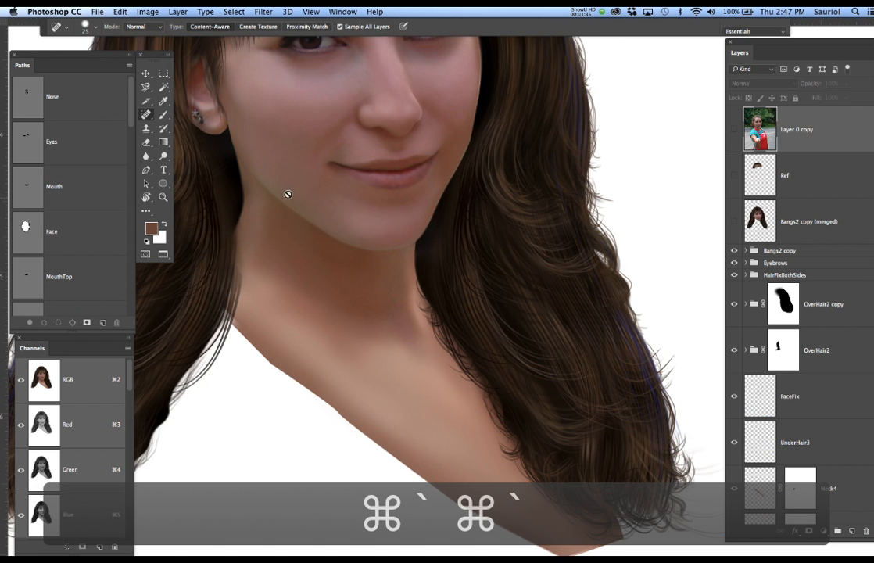
pyautogui.moveTo(357, 203); pyautogui.dragTo(381, 285)
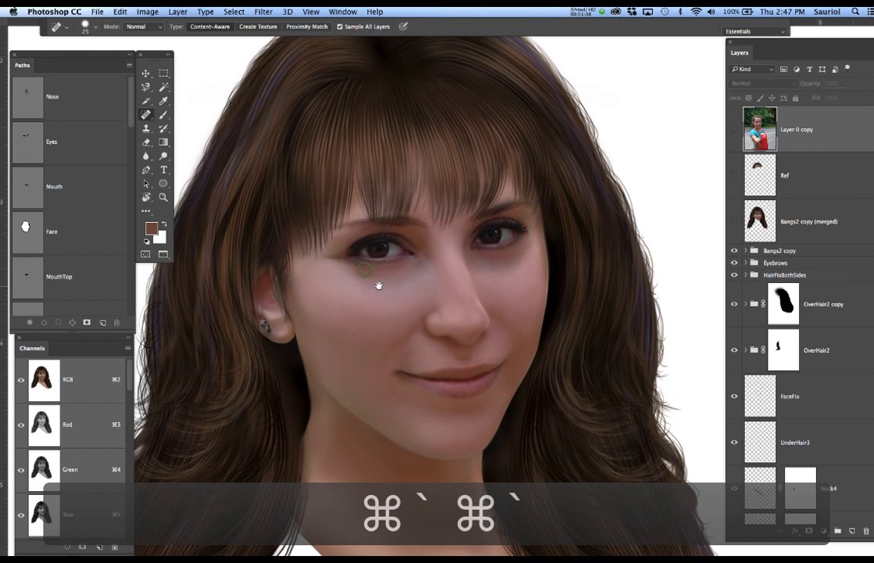
pyautogui.keyDown('super'); pyautogui.click(382, 216); pyautogui.keyUp('super')
pyautogui.moveTo(342, 207); pyautogui.dragTo(446, 249)
pyautogui.moveTo(367, 242); pyautogui.dragTo(392, 228)
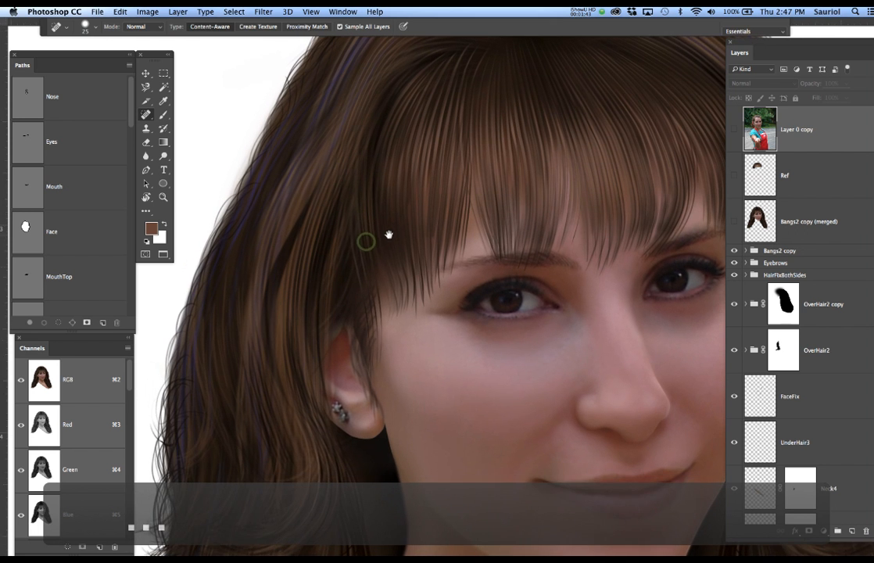
pyautogui.moveTo(376, 268); pyautogui.dragTo(383, 263)
pyautogui.moveTo(335, 284); pyautogui.dragTo(283, 271)
pyautogui.moveTo(418, 271); pyautogui.dragTo(360, 235)
pyautogui.scroll(2, 495, 326)
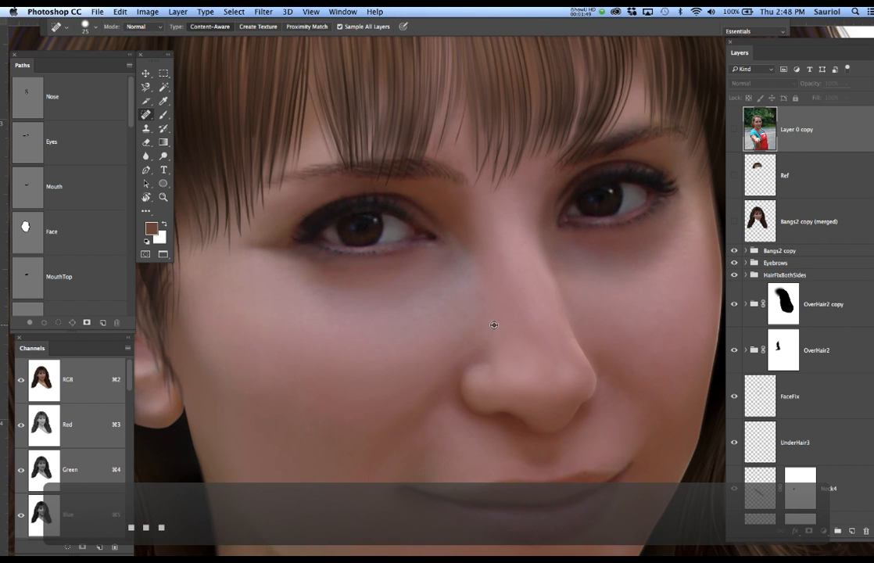
pyautogui.scroll(-4, 494, 325)
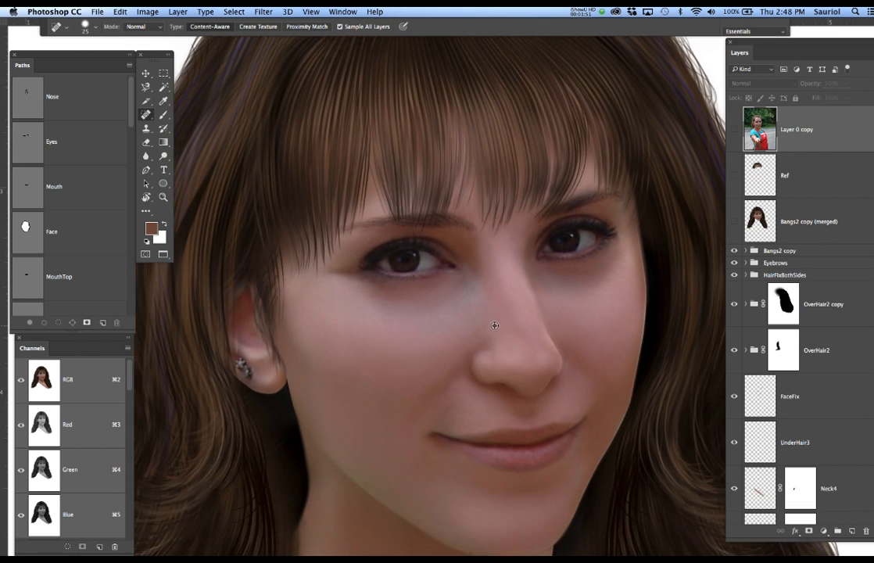
pyautogui.hscroll(5, 523, 319)
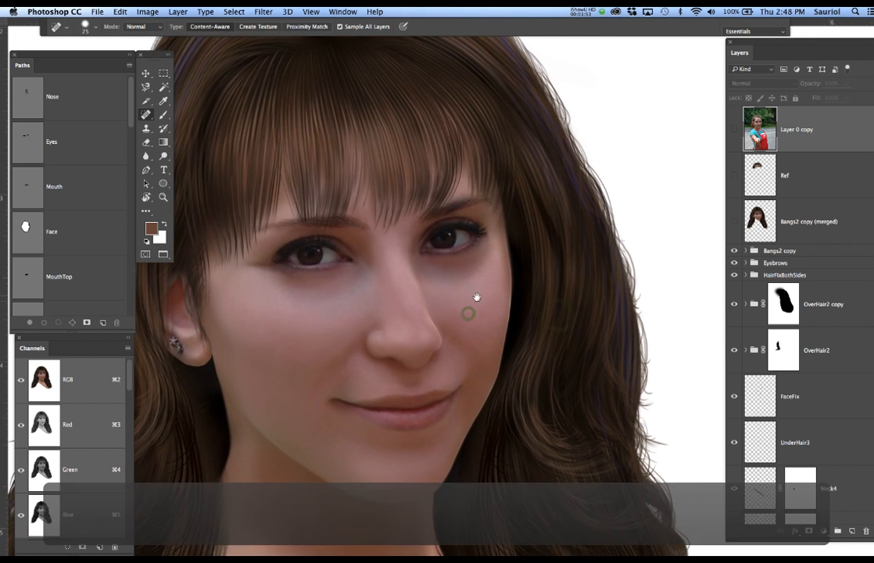
pyautogui.scroll(-3, 469, 312)
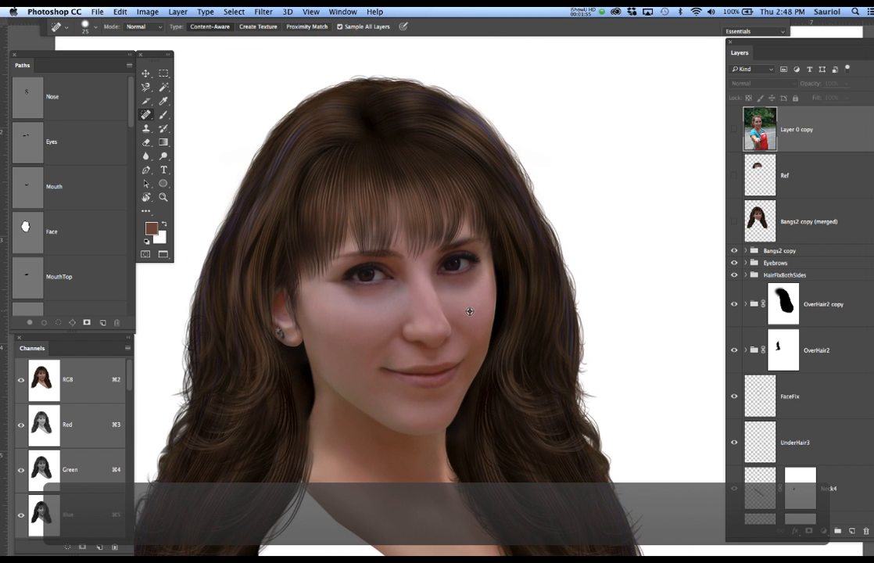
# Step: Compare the painted portrait with the original photo by temporarily showing the Layer 0 copy layer
pyautogui.scroll(2, 470, 305)
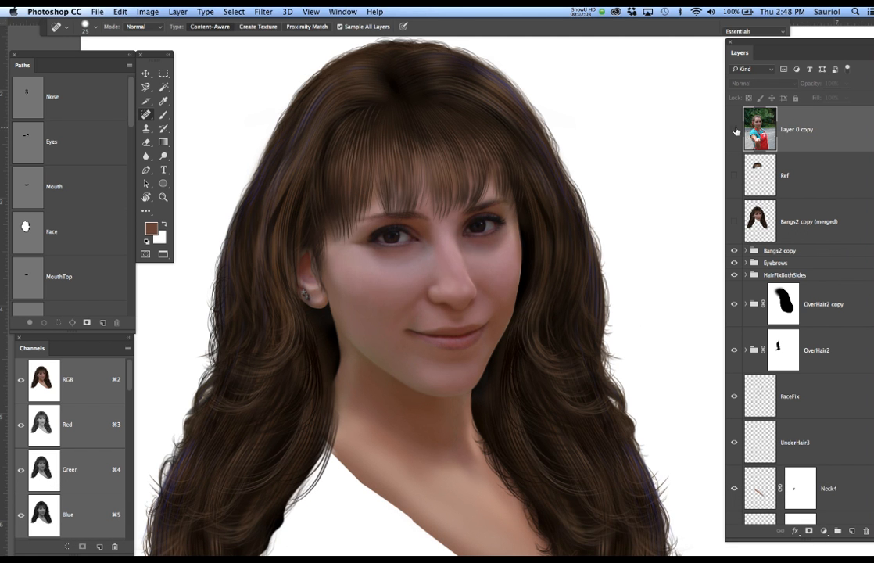
pyautogui.scroll(3, 495, 250)
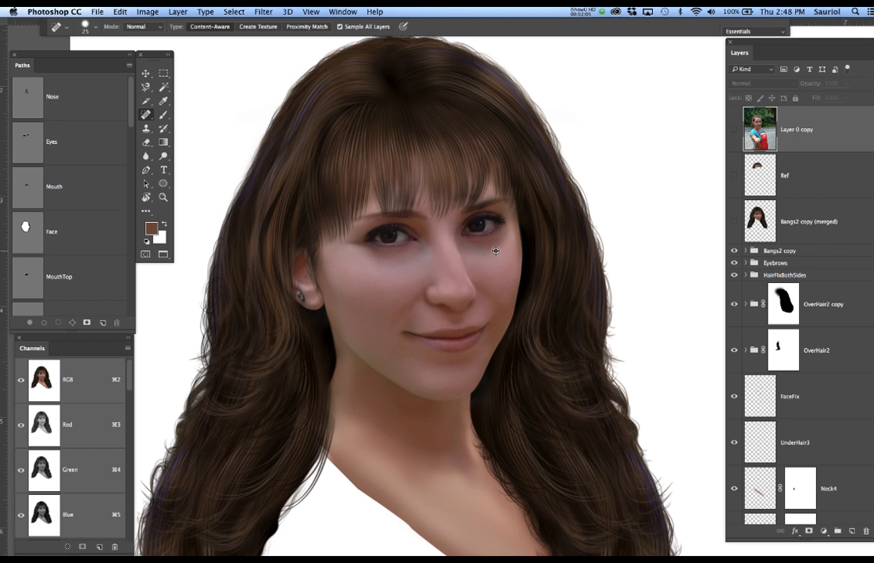
pyautogui.click(735, 129)
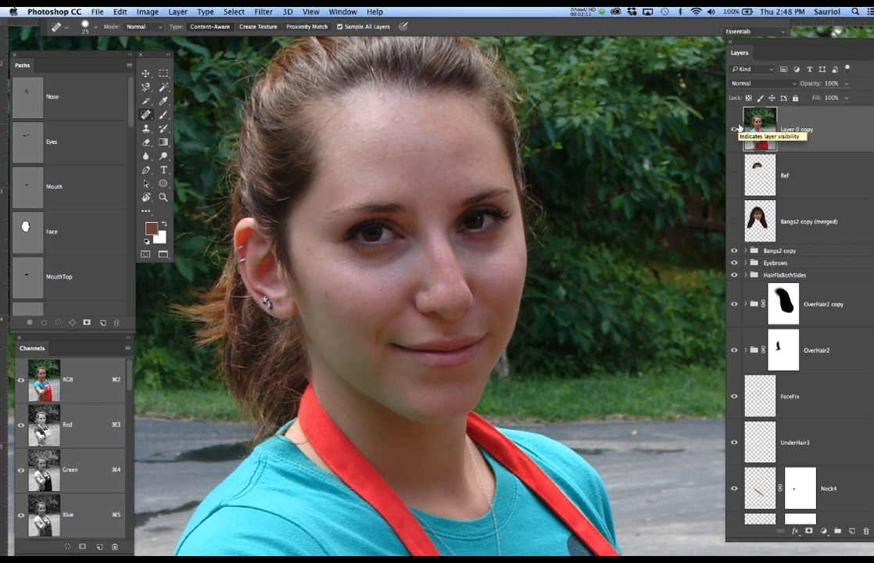
pyautogui.click(735, 129)
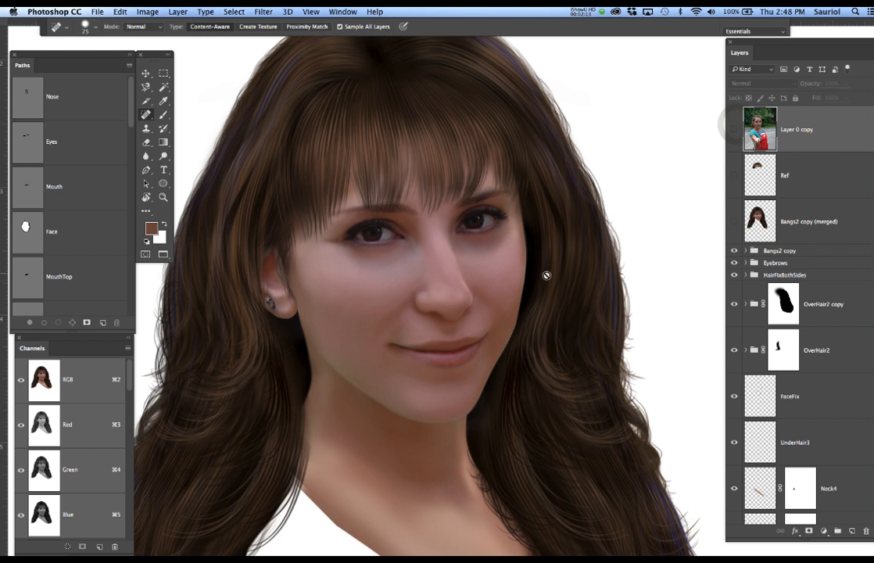
pyautogui.scroll(-2, 543, 282)
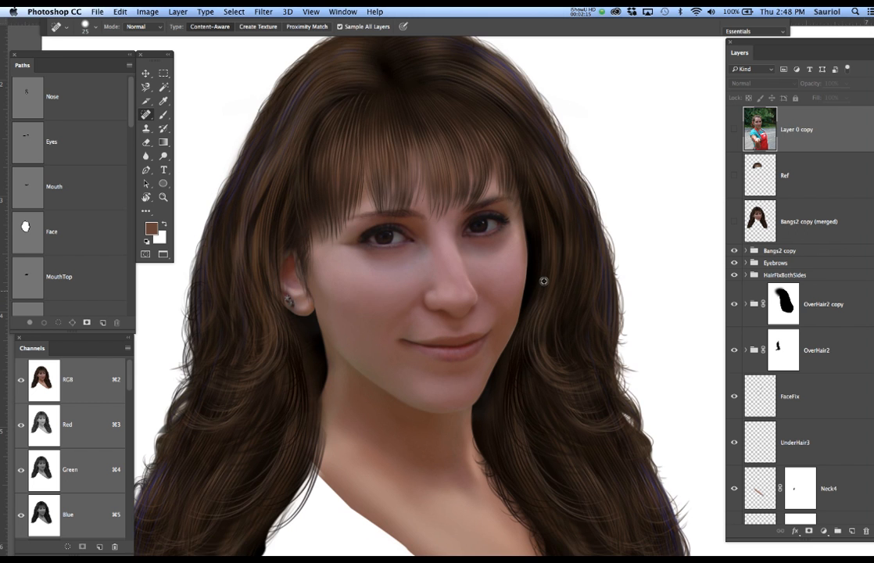
pyautogui.moveTo(537, 315); pyautogui.dragTo(541, 265)
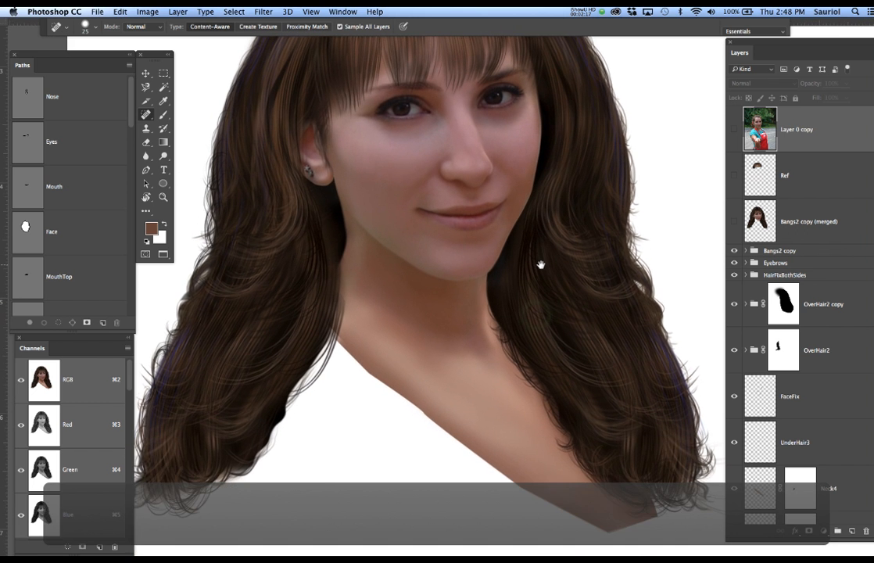
pyautogui.scroll(-4, 541, 266)
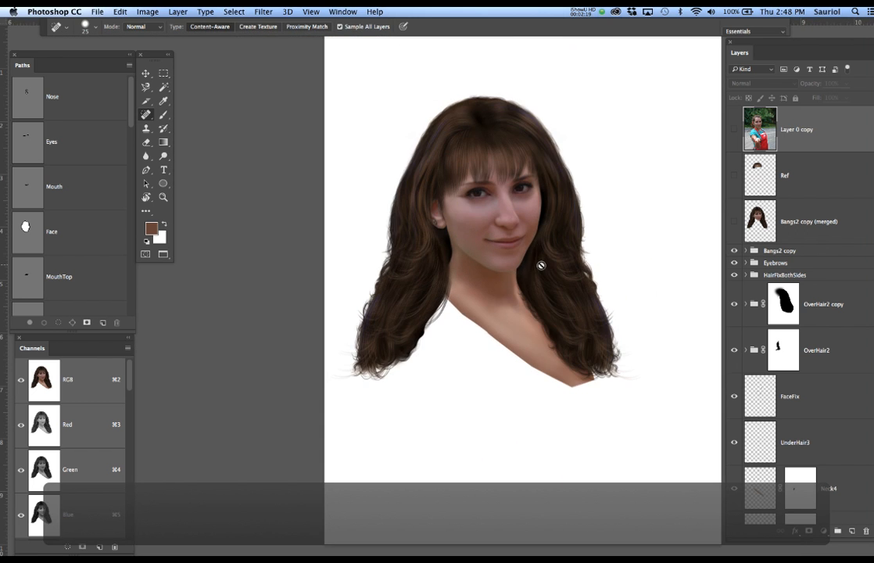
pyautogui.moveTo(560, 273); pyautogui.dragTo(490, 236)
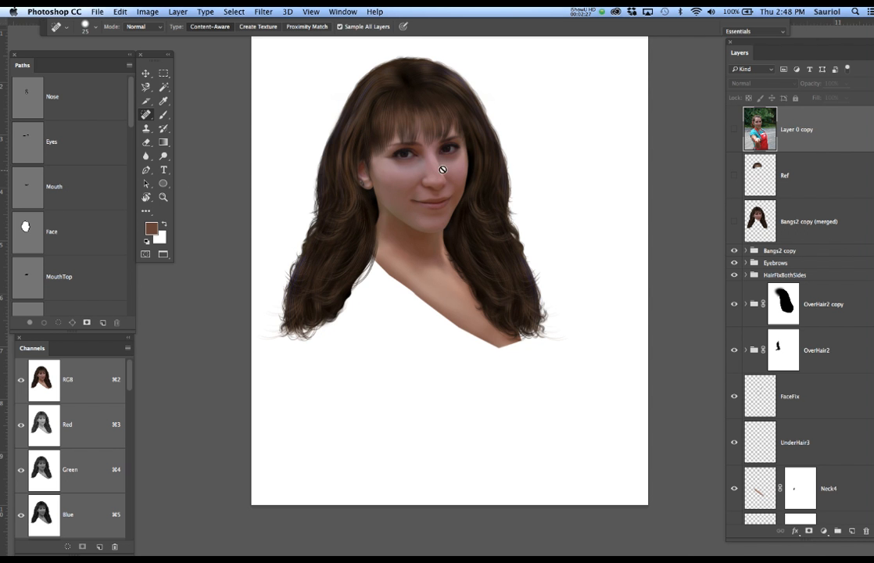
# Step: Load the Nose, Eyes, Mouth and Face paths one after another as selections to inspect their outlines on the portrait
pyautogui.scroll(5, 444, 167)
pyautogui.moveTo(412, 166); pyautogui.dragTo(472, 249)
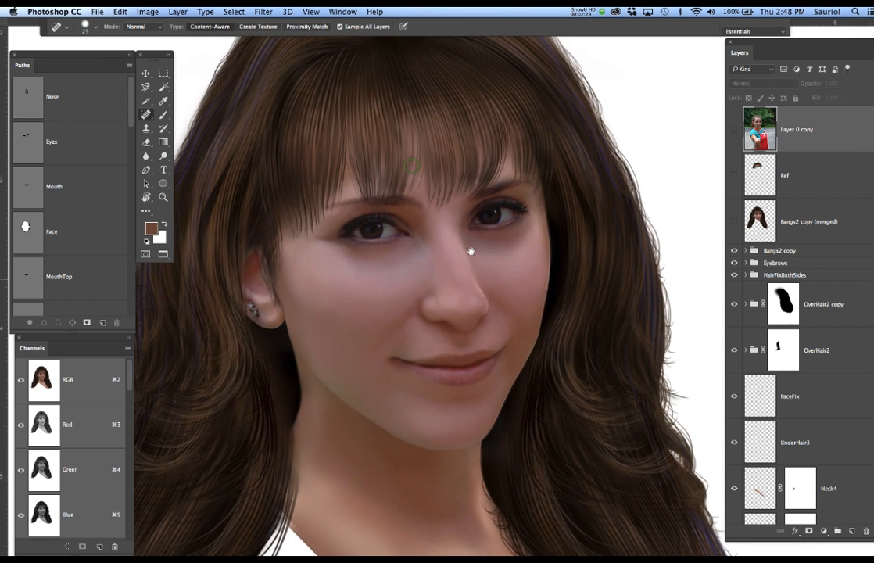
pyautogui.click(86, 99)
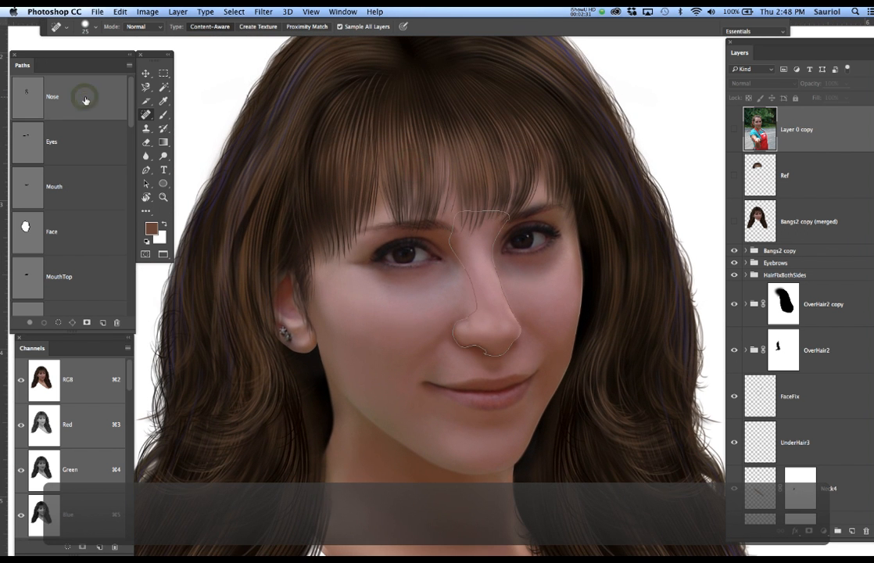
pyautogui.keyDown('super'); pyautogui.click(32, 97); pyautogui.keyUp('super')
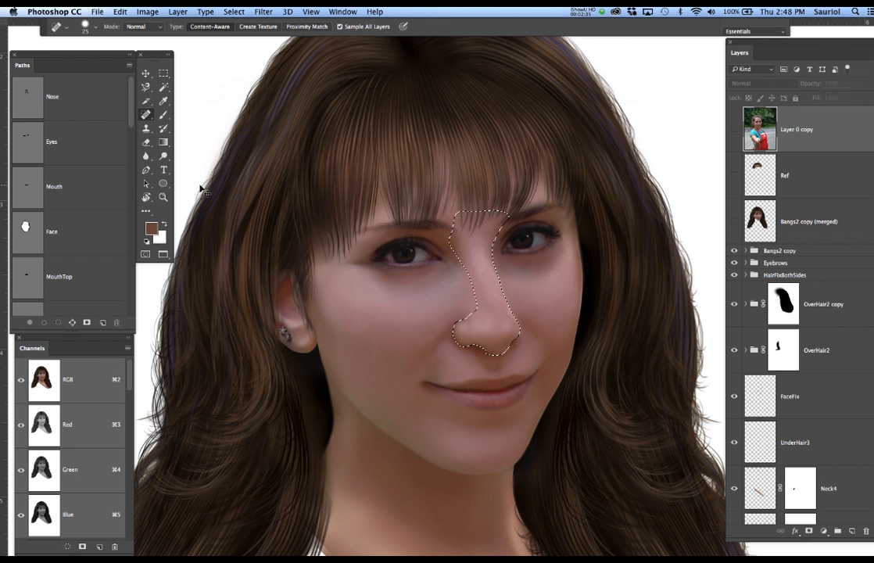
pyautogui.keyDown('super'); pyautogui.click(31, 144); pyautogui.keyUp('super')
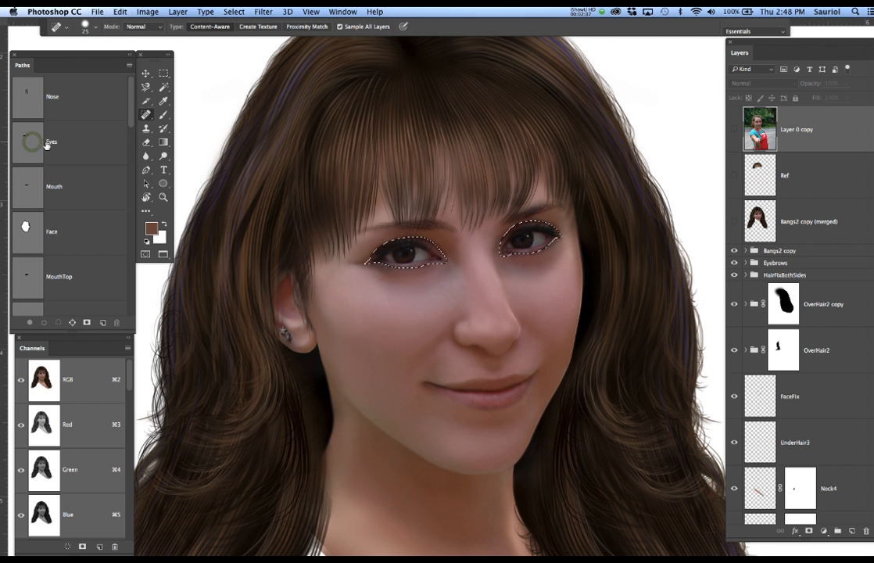
pyautogui.keyDown('super'); pyautogui.click(29, 186); pyautogui.keyUp('super')
pyautogui.keyDown('super'); pyautogui.click(29, 227); pyautogui.keyUp('super')
# Step: Inspect the outlines of the MouthTop, MouthBottom and Eyes2 paths by loading each as a selection
pyautogui.scroll(-1, 29, 234)
pyautogui.keyDown('super'); pyautogui.click(29, 252); pyautogui.keyUp('super')
pyautogui.keyDown('super'); pyautogui.click(29, 297); pyautogui.keyUp('super')
pyautogui.scroll(-2, 78, 248)
pyautogui.scroll(-2, 78, 248)
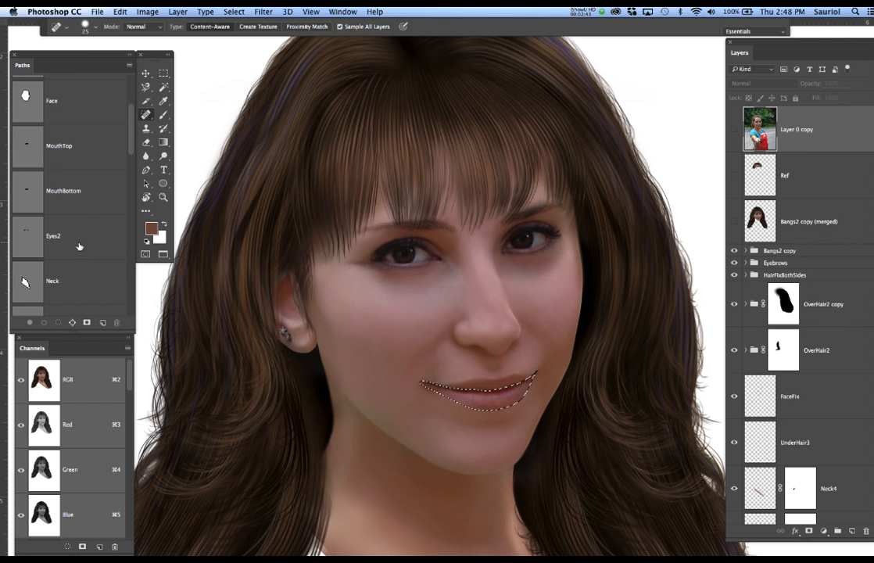
pyautogui.keyDown('super'); pyautogui.click(25, 172); pyautogui.keyUp('super')
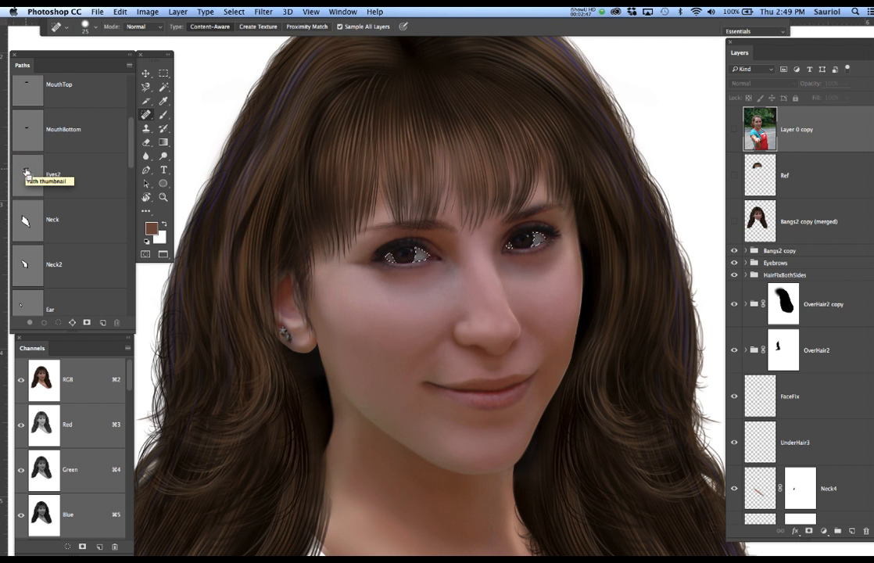
# Step: Load the Ear and Path 1 paths in turn as selections to inspect their outlines, and deselect
pyautogui.scroll(-2, 24, 265)
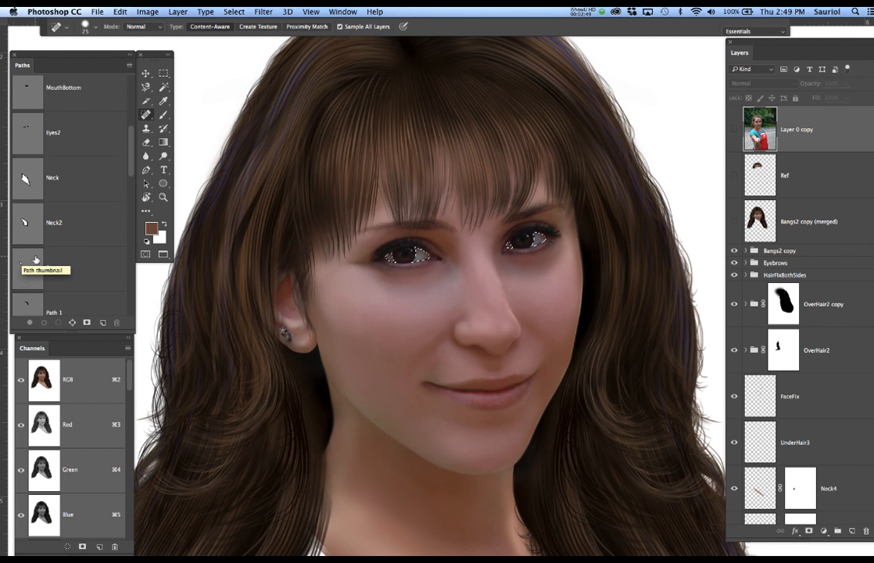
pyautogui.keyDown('super'); pyautogui.click(27, 232); pyautogui.keyUp('super')
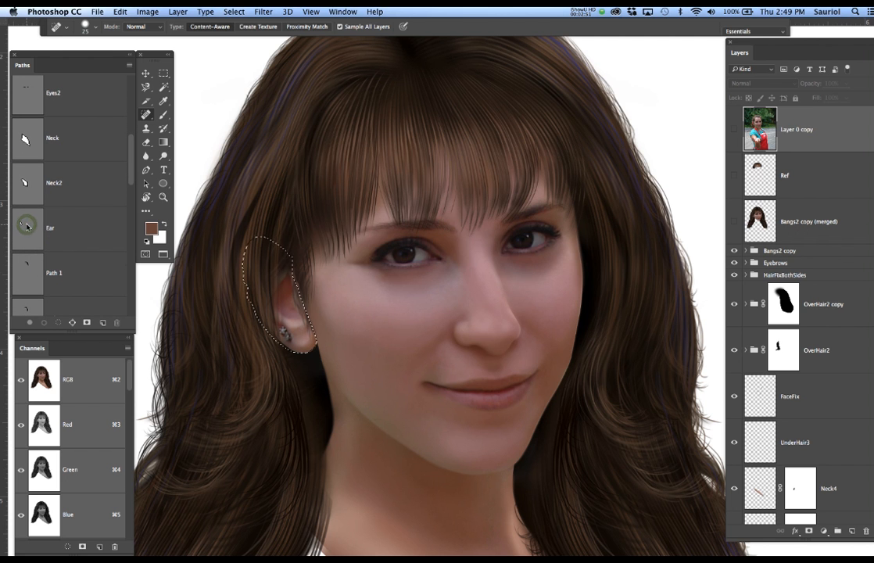
pyautogui.keyDown('super'); pyautogui.click(29, 273); pyautogui.keyUp('super')
pyautogui.moveTo(30, 274)
pyautogui.mouseDown()
pyautogui.moveTo(37, 232)
pyautogui.moveTo(36, 268)
pyautogui.mouseUp()
pyautogui.scroll(-1, 35, 268)
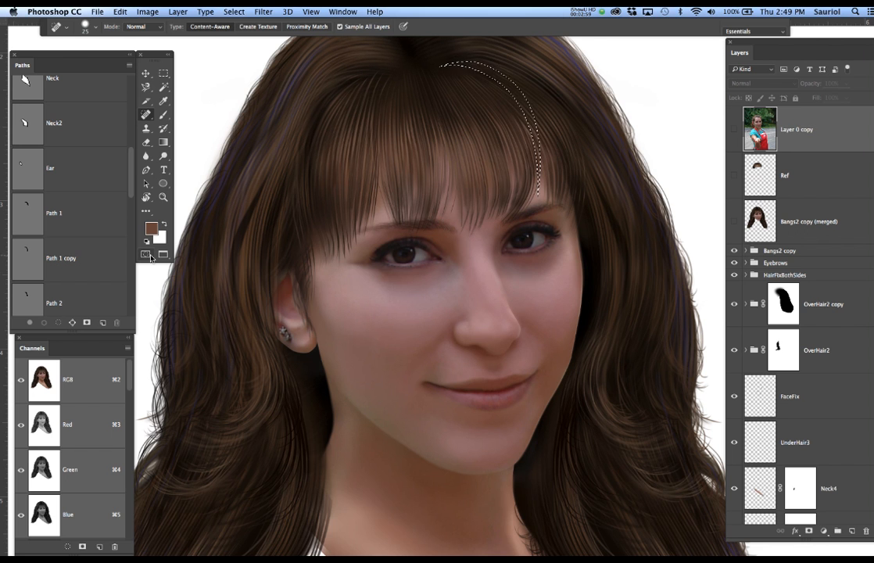
pyautogui.press('super+d')
pyautogui.moveTo(262, 190); pyautogui.dragTo(356, 228)
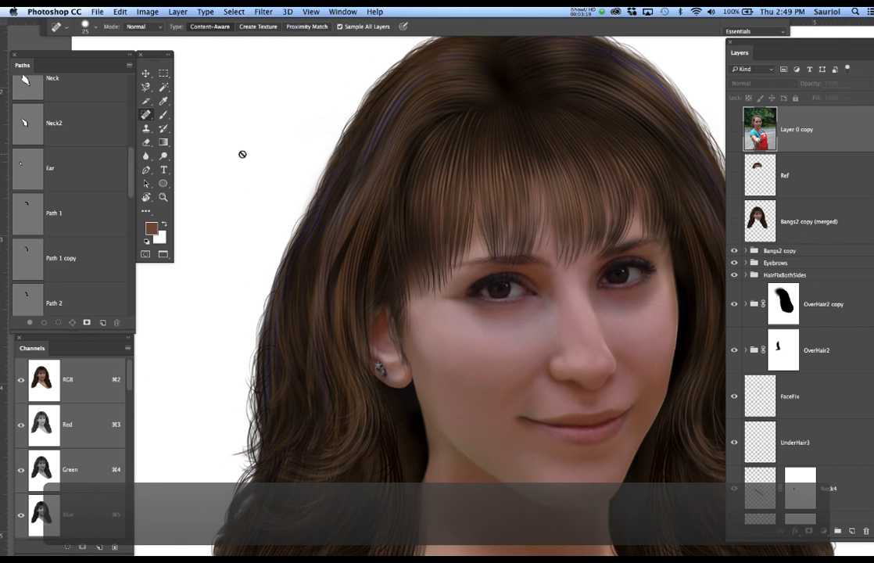
# Step: Look over the finished portrait once more, then close both the portrait document and the book-cover document
pyautogui.moveTo(421, 274); pyautogui.dragTo(301, 259)
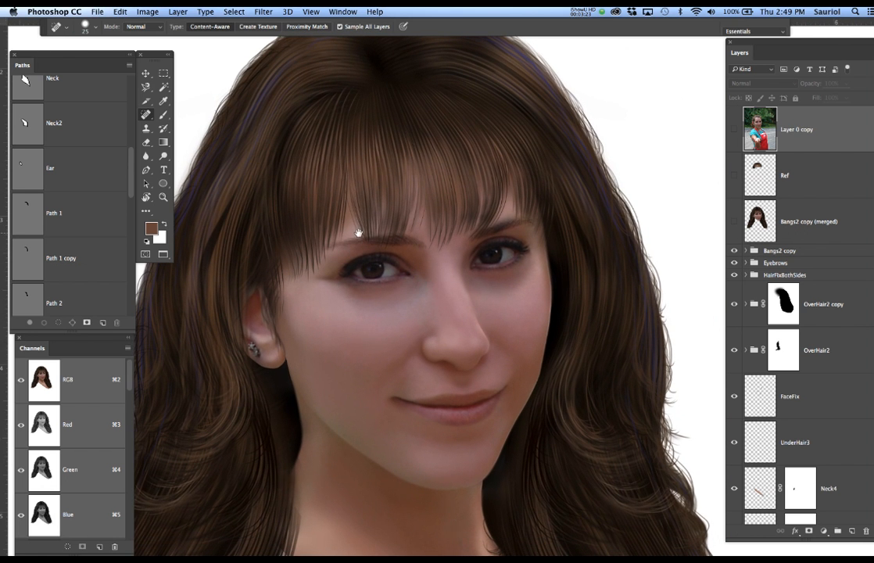
pyautogui.moveTo(357, 233); pyautogui.dragTo(385, 244)
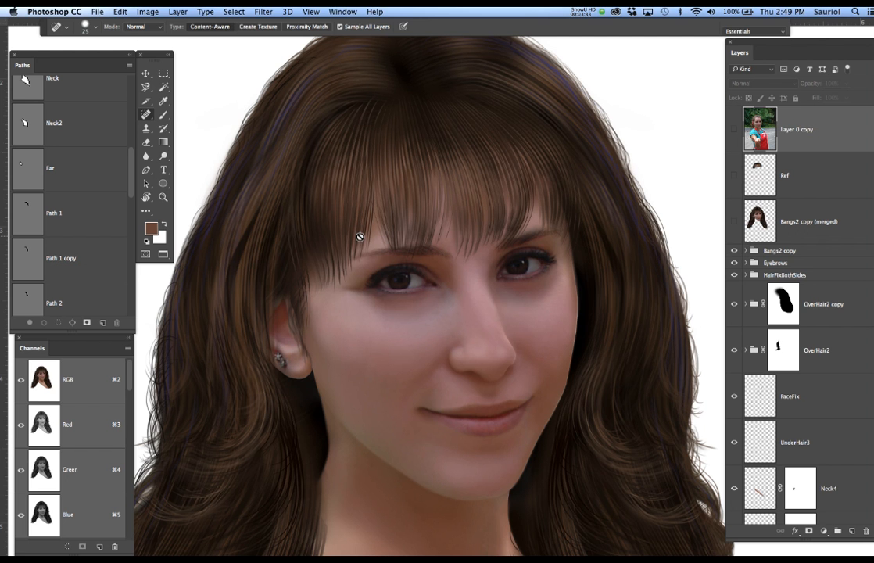
pyautogui.press('super+w')
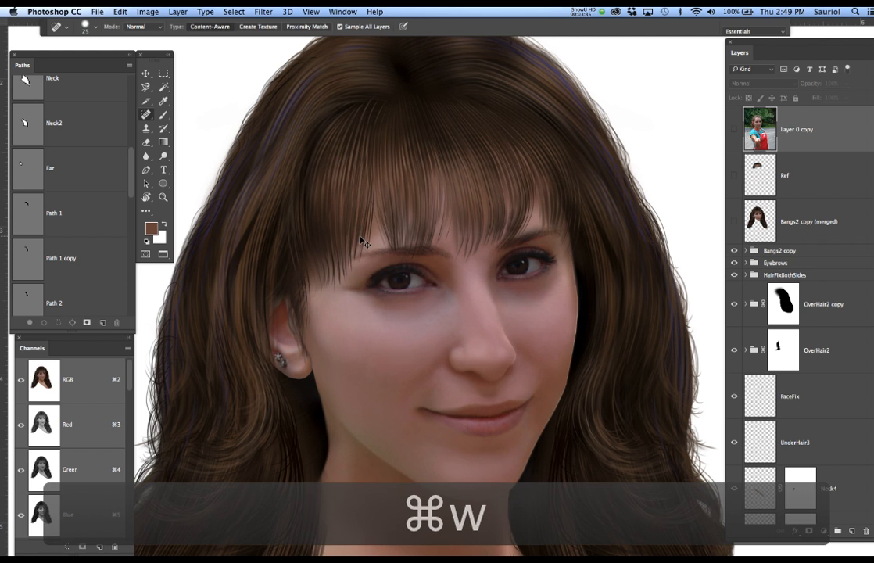
pyautogui.click(402, 204)
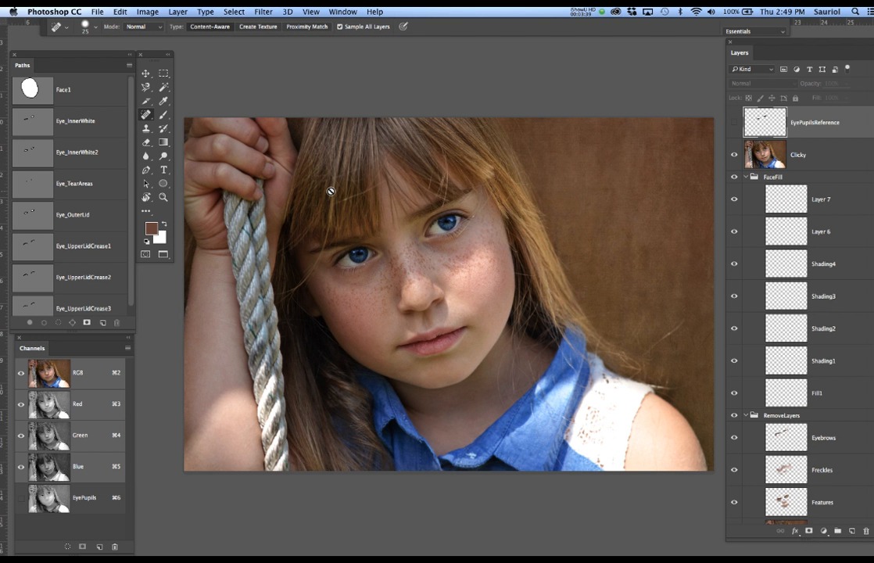
pyautogui.press('super+grave')
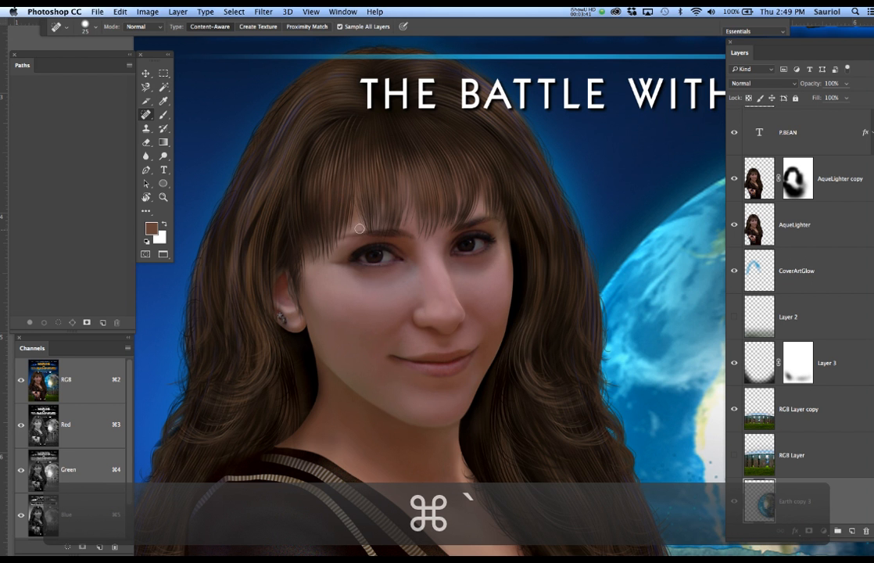
pyautogui.press('super+w')
pyautogui.click(402, 202)
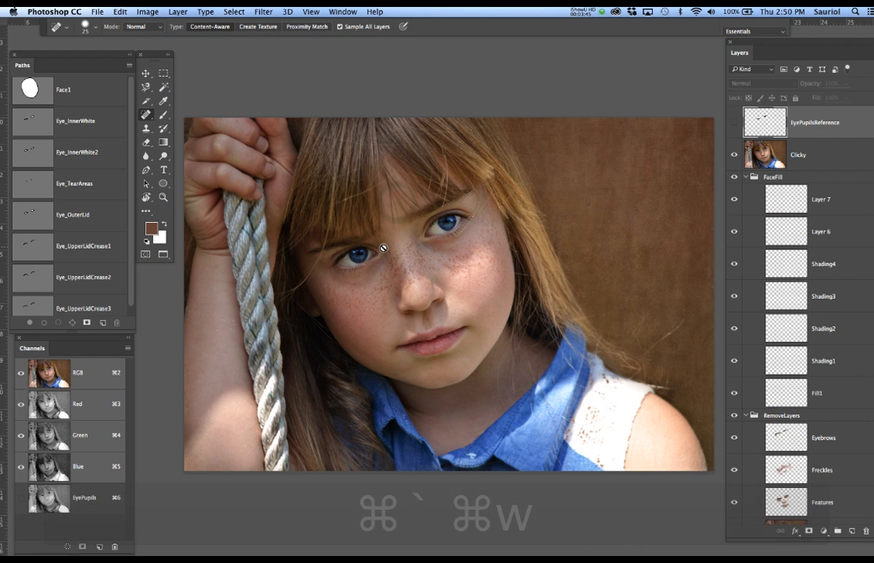
# Step: Zoom in on the photo of the girl with freckles and hide all panels for an unobstructed view
pyautogui.scroll(1, 389, 252)
pyautogui.scroll(3, 388, 253)
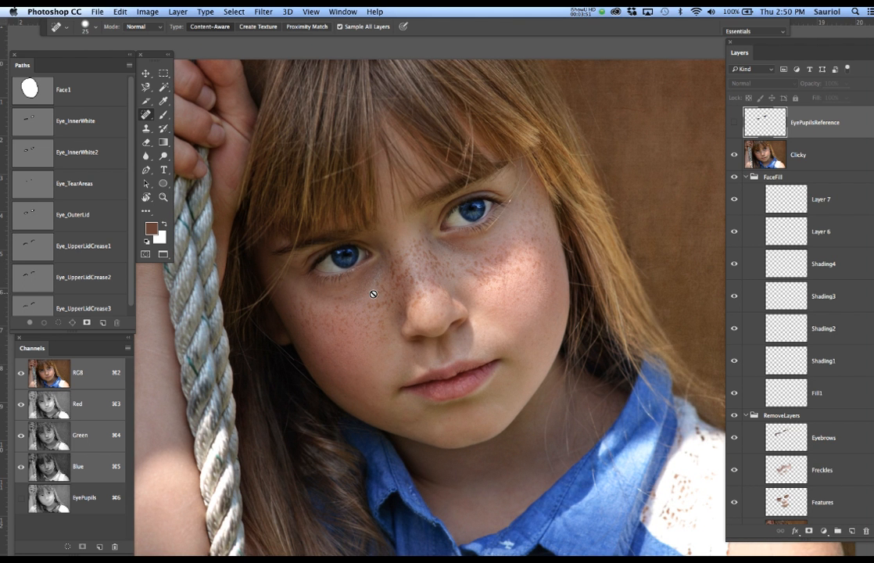
pyautogui.press('Tab')
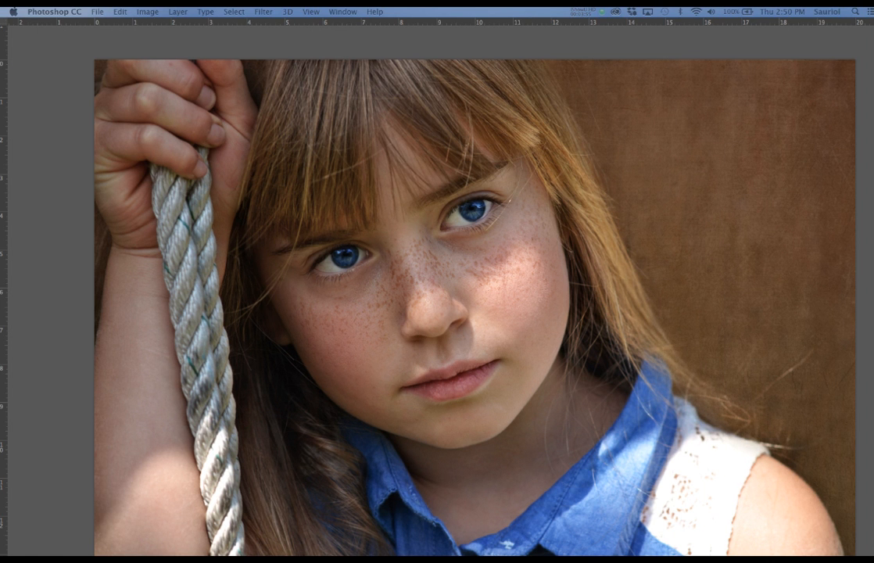
# Step: Bring the Search_Parameters.rtf note into view and copy the phrase "wallpaper high resolution pictures of female faces with freckles"
pyautogui.moveTo(1, 117); pyautogui.dragTo(200, 82)
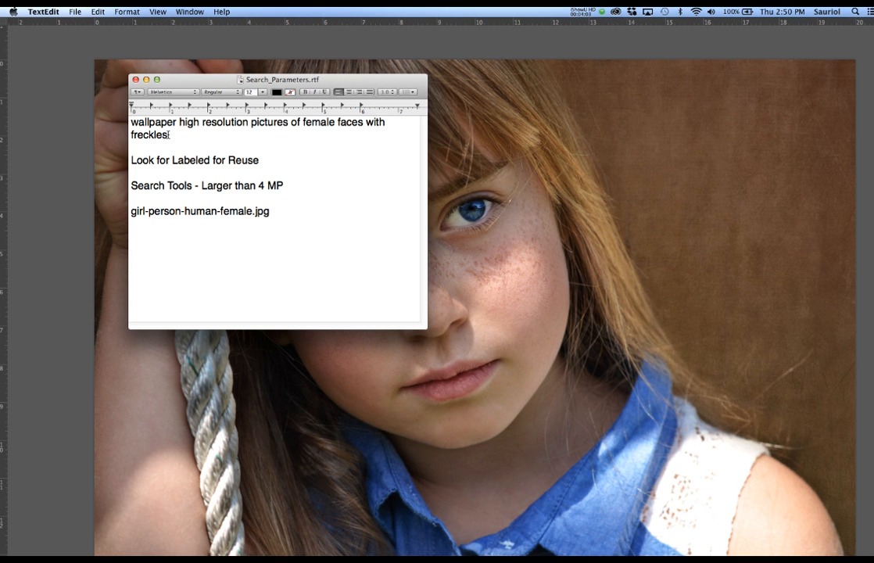
pyautogui.moveTo(168, 135); pyautogui.dragTo(132, 125)
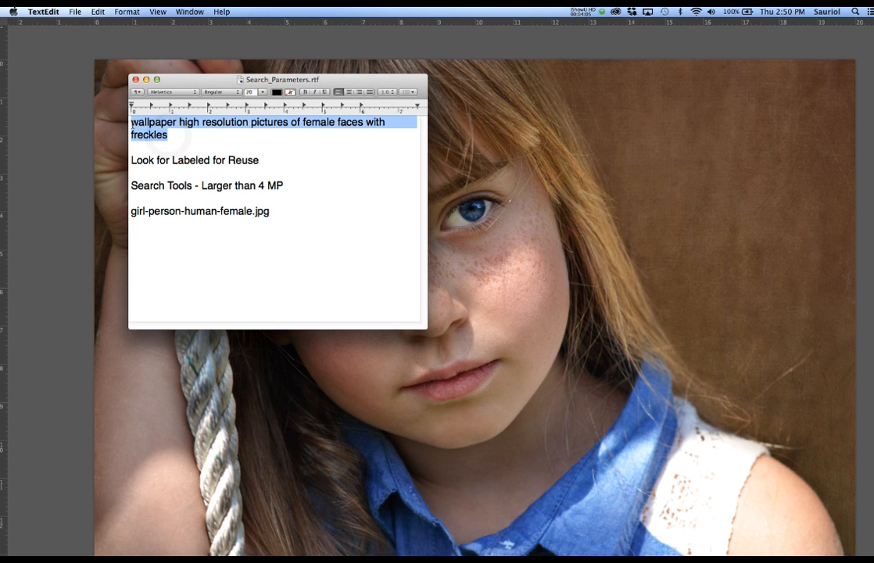
pyautogui.press('super+c')
# Step: Switch to Chrome and run a Google image search for the copied phrase in a new window
pyautogui.press('super+Tab')
pyautogui.press('super+n')
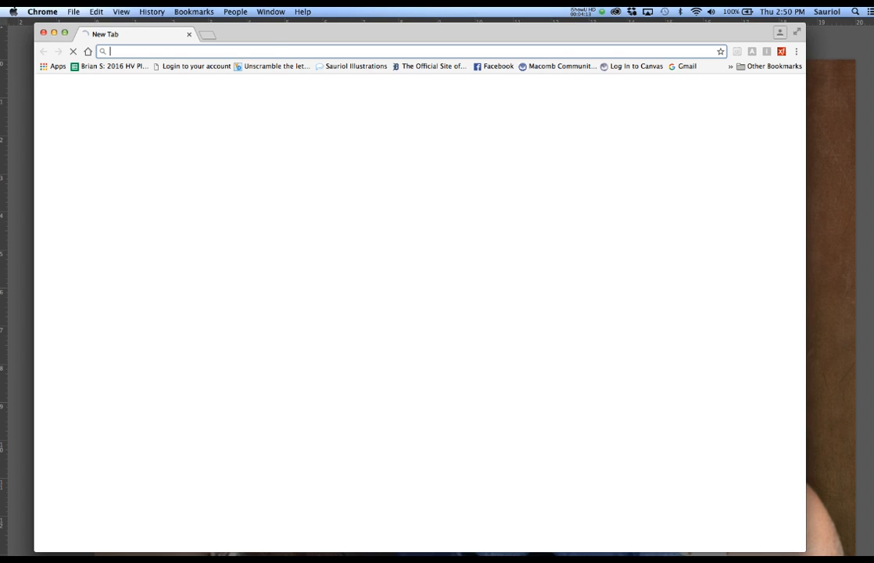
pyautogui.moveTo(319, 36); pyautogui.dragTo(313, 33)
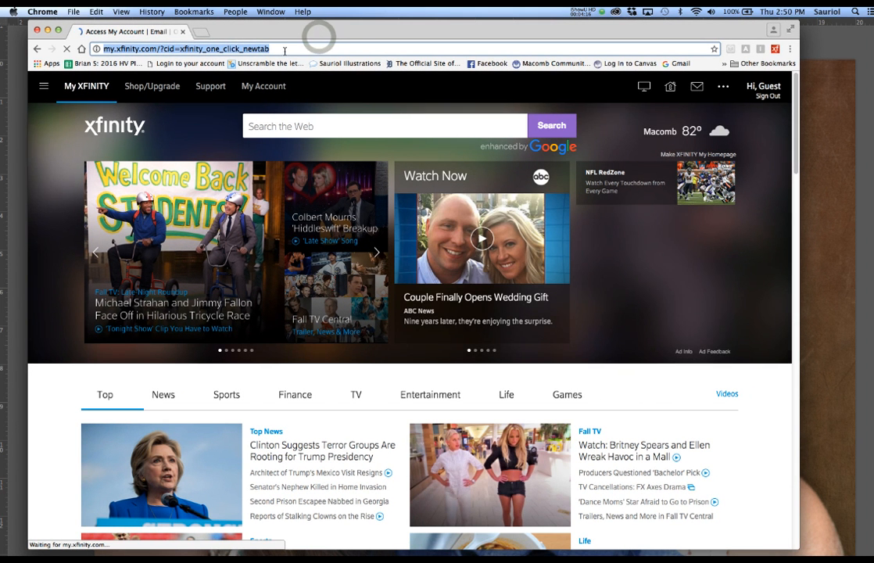
pyautogui.click(285, 49)
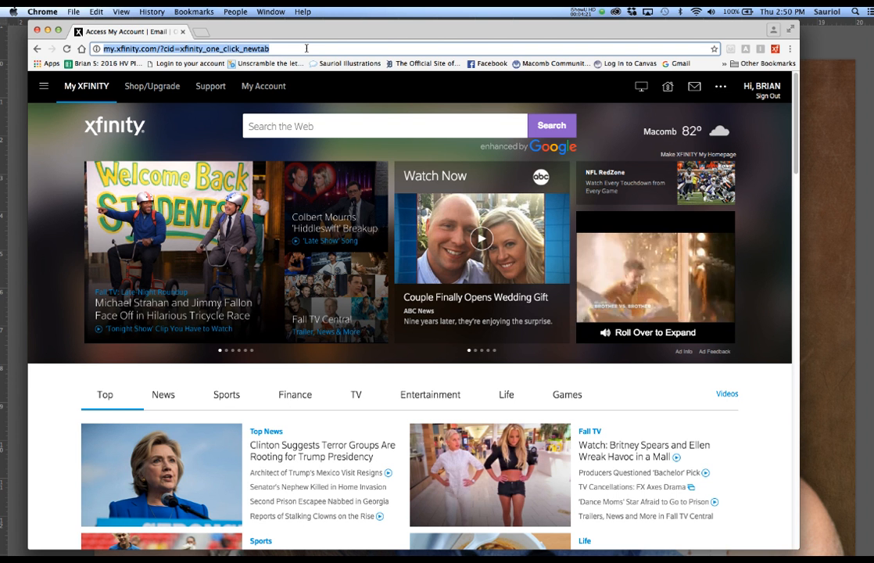
pyautogui.press('super+v')
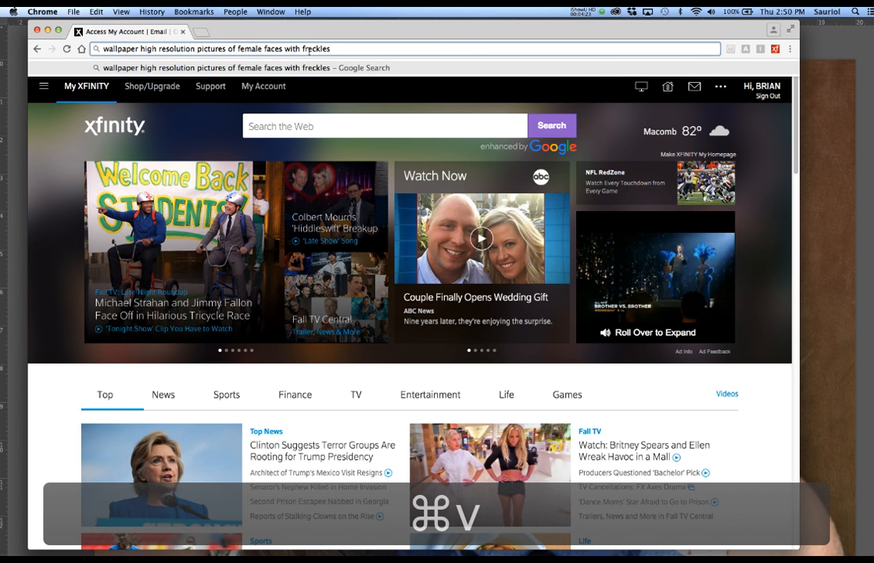
pyautogui.press('Return')
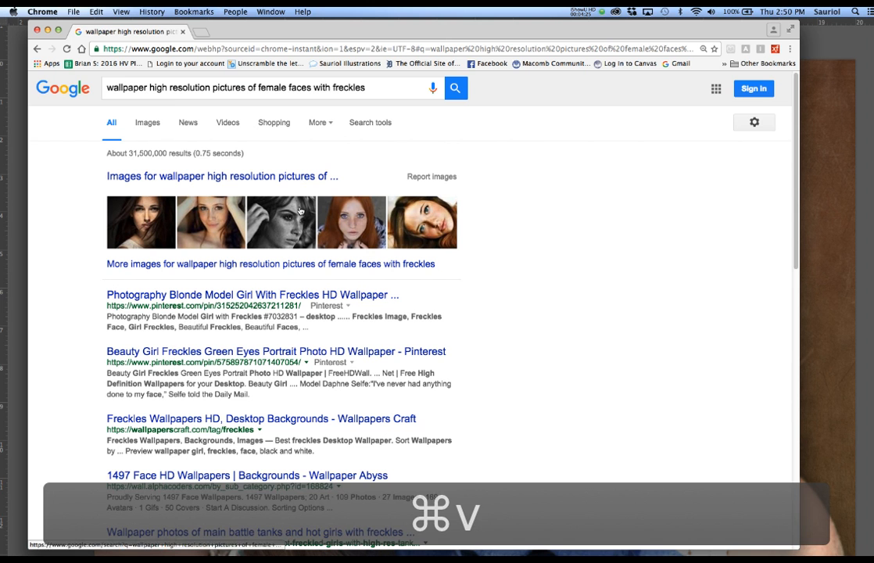
pyautogui.click(147, 122)
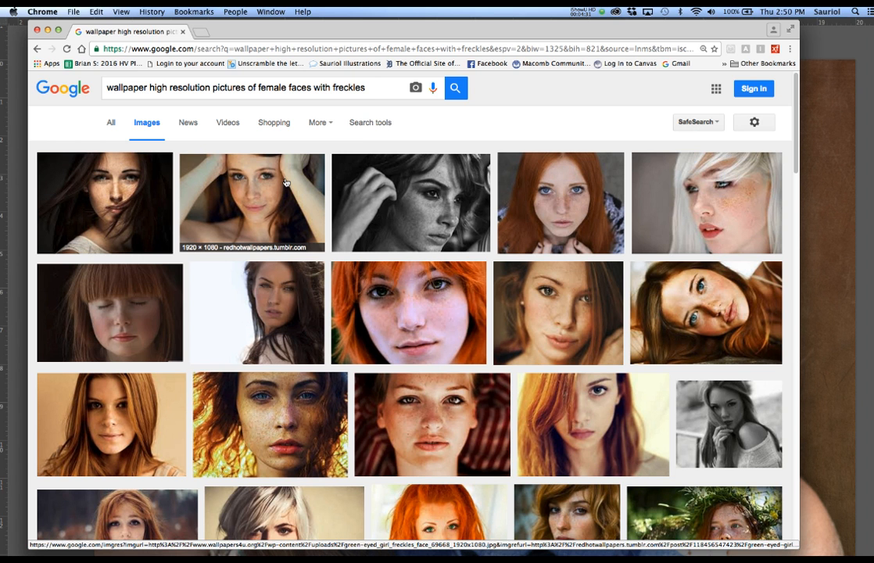
# Step: Filter the image results to sizes larger than 4 MP and usage rights labeled for reuse
pyautogui.click(371, 122)
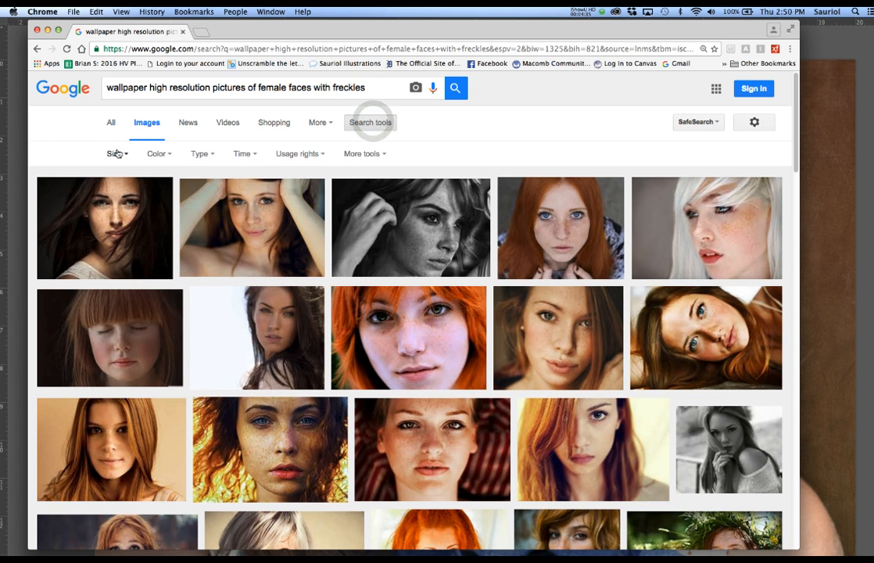
pyautogui.click(115, 154)
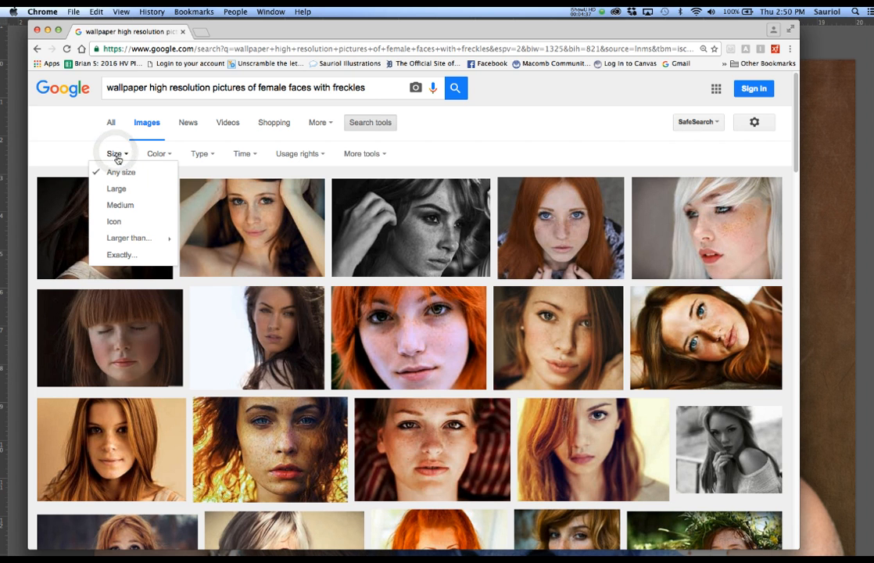
pyautogui.moveTo(135, 245)
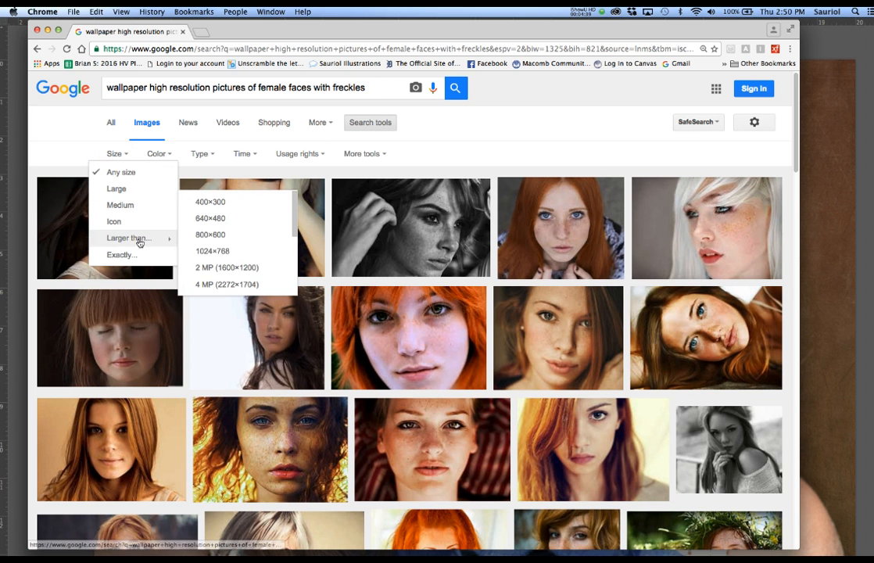
pyautogui.click(209, 284)
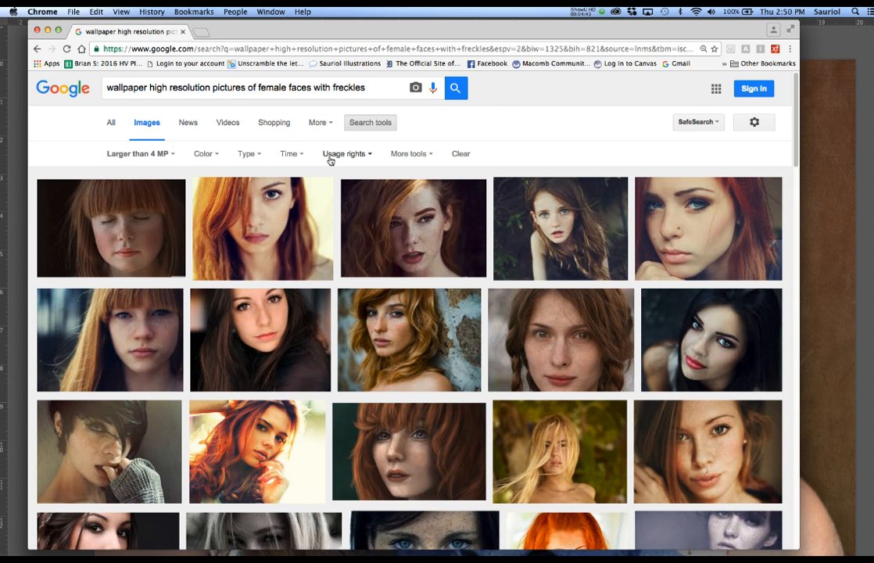
pyautogui.click(333, 153)
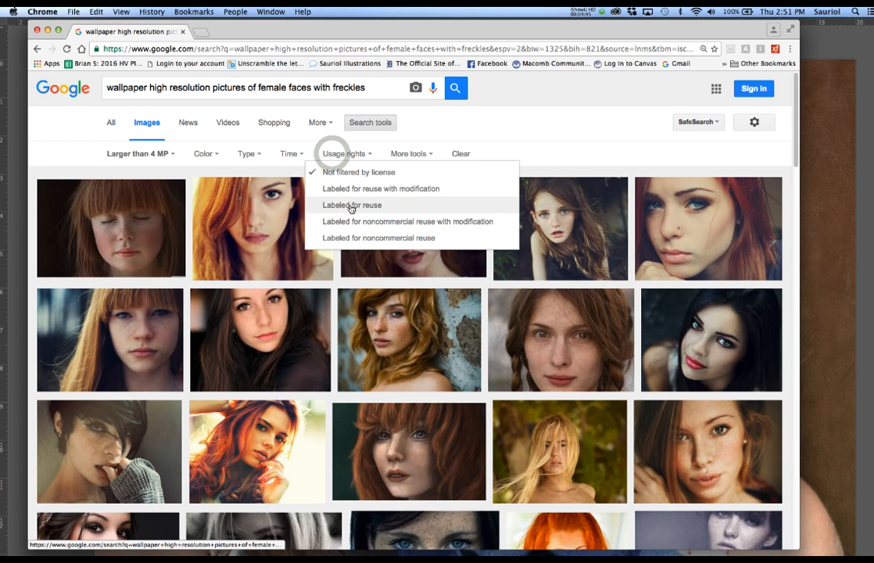
pyautogui.click(402, 208)
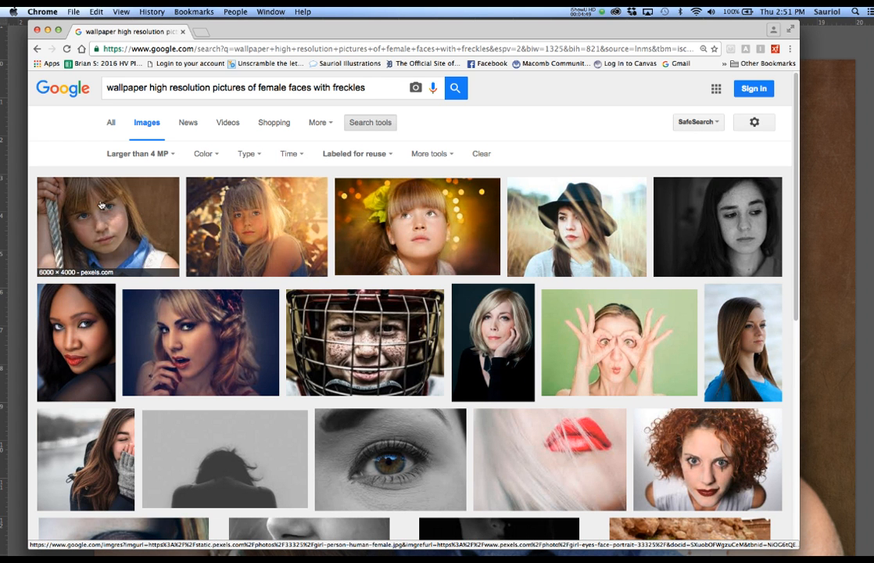
# Step: View the pexels.com photo of the girl holding a rope at full size, then minimize the browser window
pyautogui.click(141, 217)
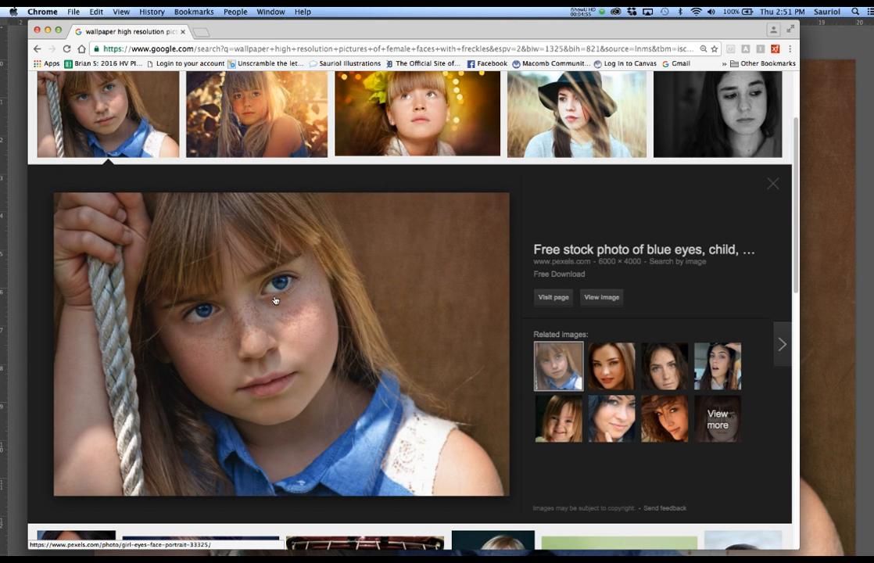
pyautogui.click(602, 297)
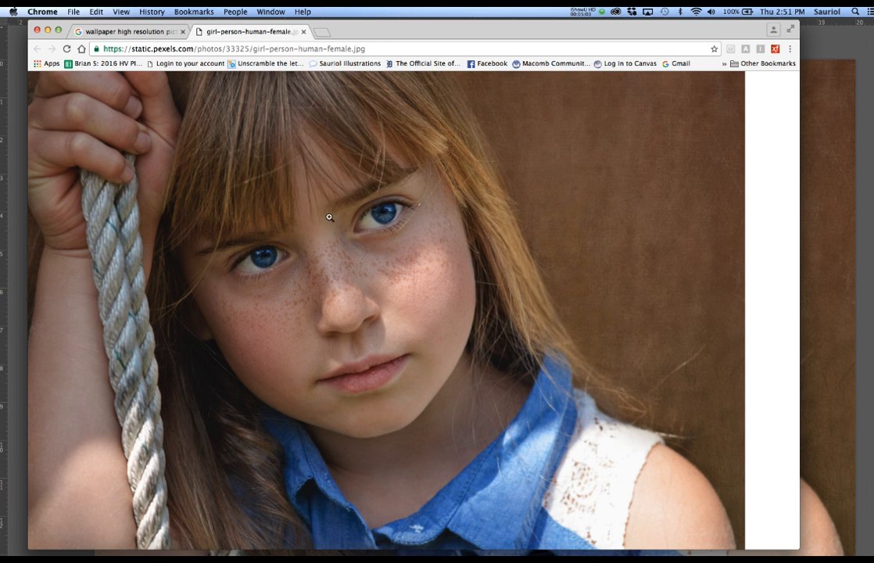
pyautogui.click(378, 32)
pyautogui.click(48, 30)
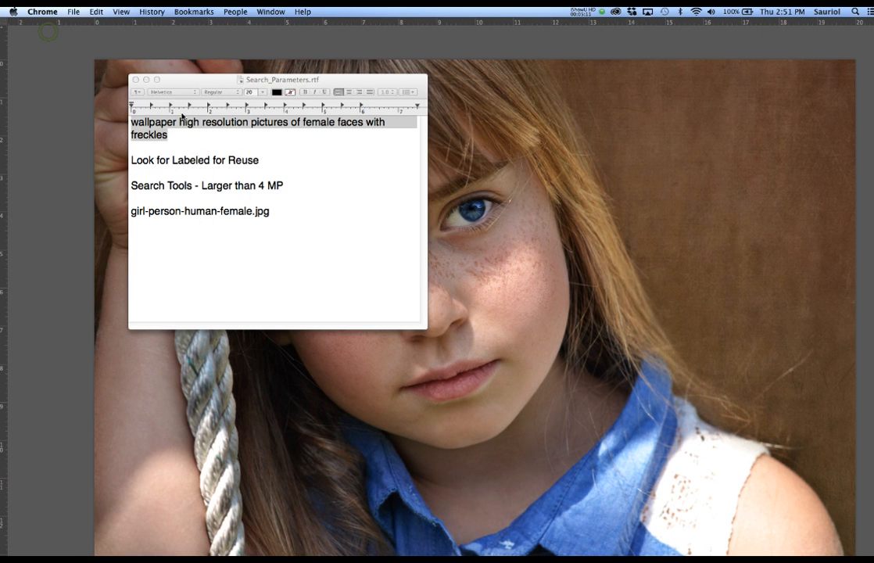
# Step: Move the search note out of the way and return to Photoshop with its panels showing
pyautogui.click(339, 192)
pyautogui.moveTo(204, 87); pyautogui.dragTo(99, 61)
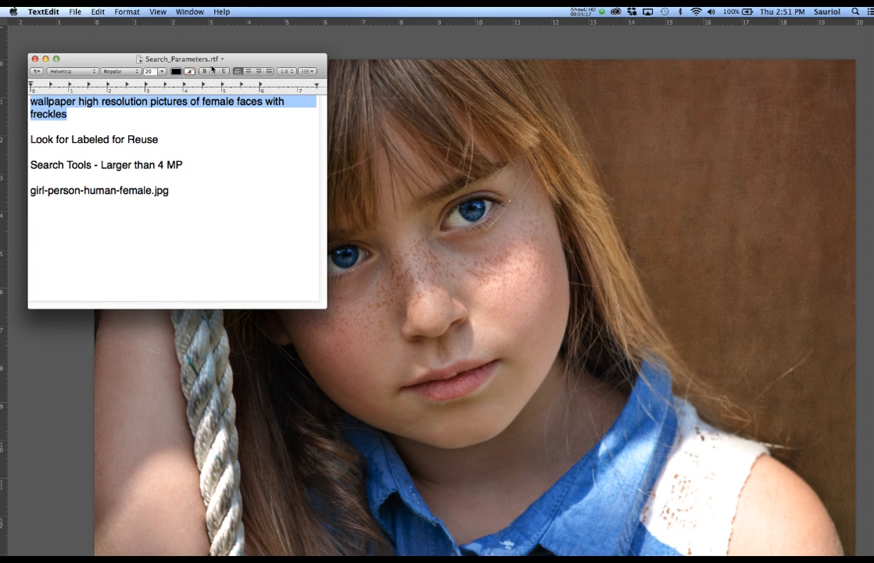
pyautogui.moveTo(270, 59); pyautogui.dragTo(0, 86)
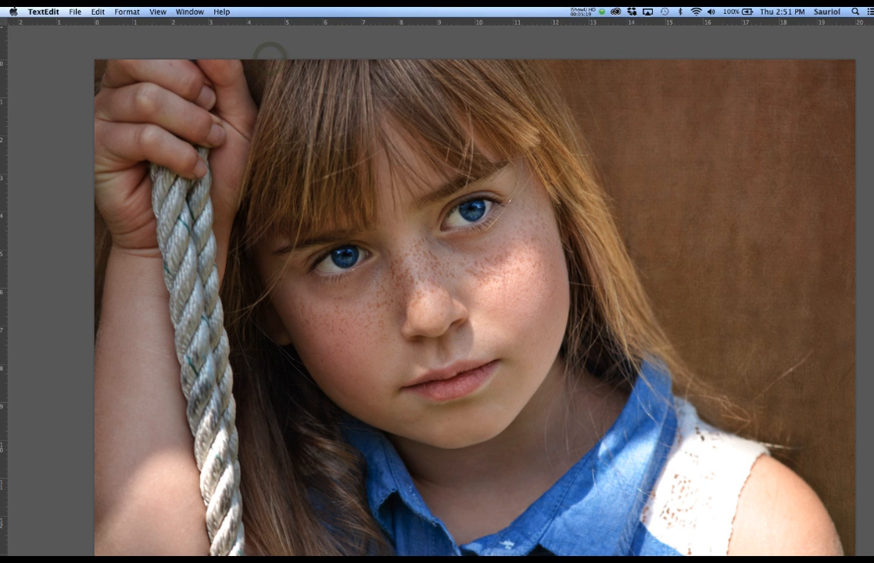
pyautogui.click(72, 193)
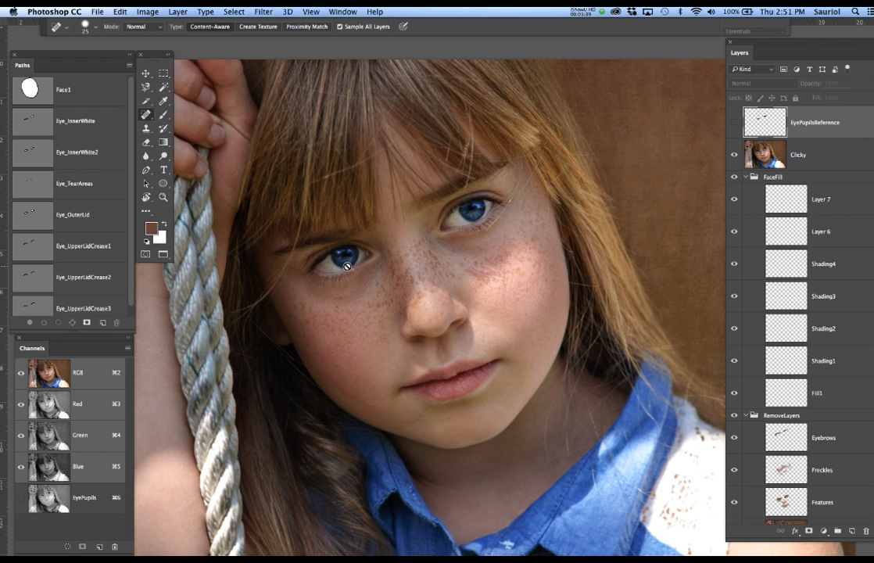
# Step: Examine the girl's face up close and look through the FaceFill and RemoveLayers groups in the layer stack
pyautogui.scroll(3, 397, 274)
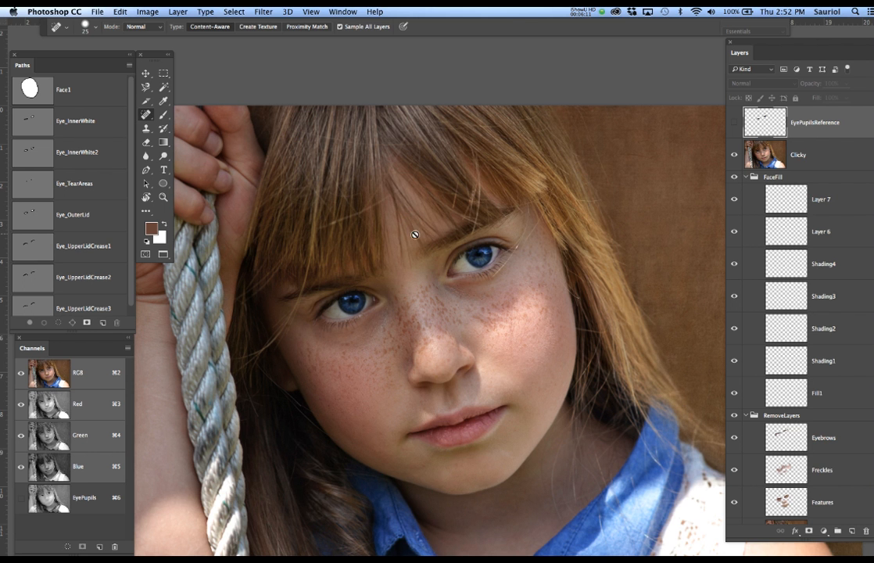
pyautogui.moveTo(402, 259); pyautogui.dragTo(405, 260)
pyautogui.scroll(3, 405, 260)
pyautogui.scroll(-1, 404, 259)
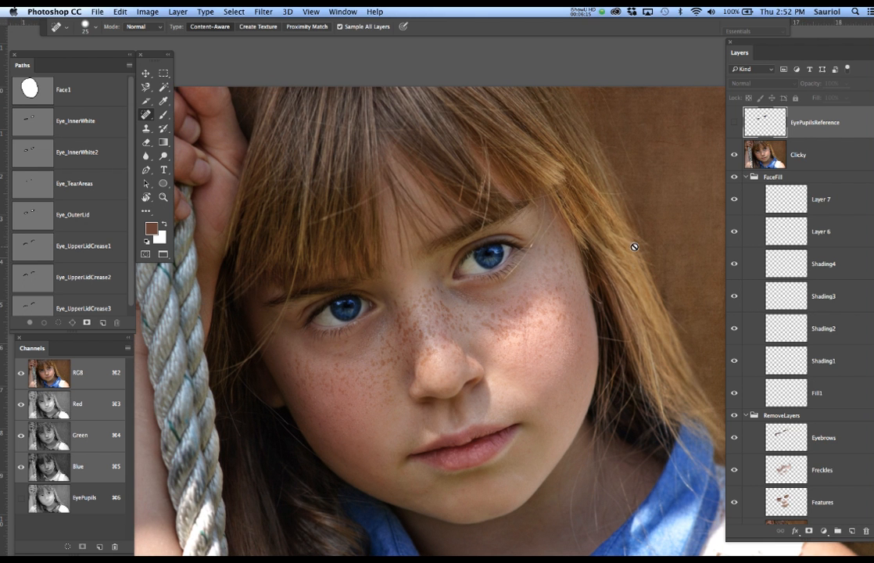
pyautogui.click(745, 177)
pyautogui.click(745, 177)
pyautogui.scroll(-3, 746, 198)
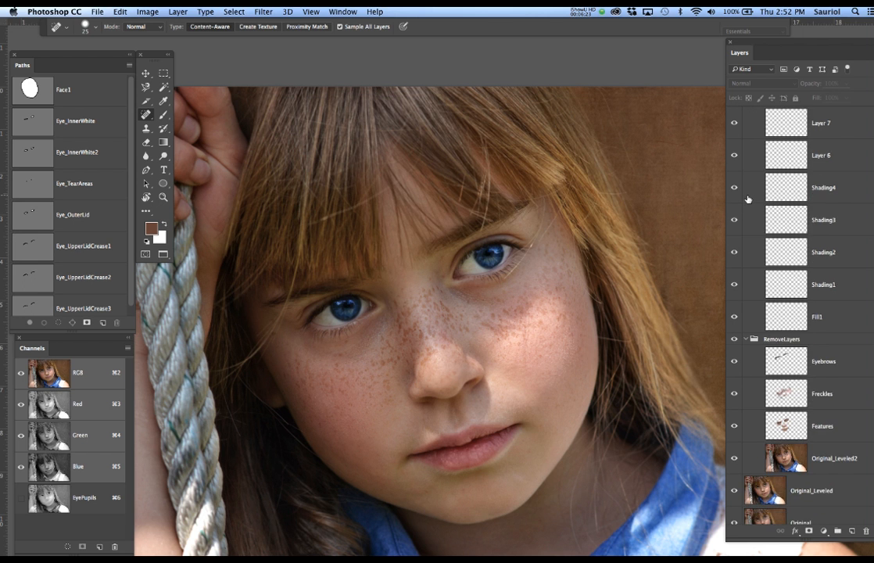
pyautogui.scroll(-1, 746, 199)
pyautogui.scroll(4, 747, 199)
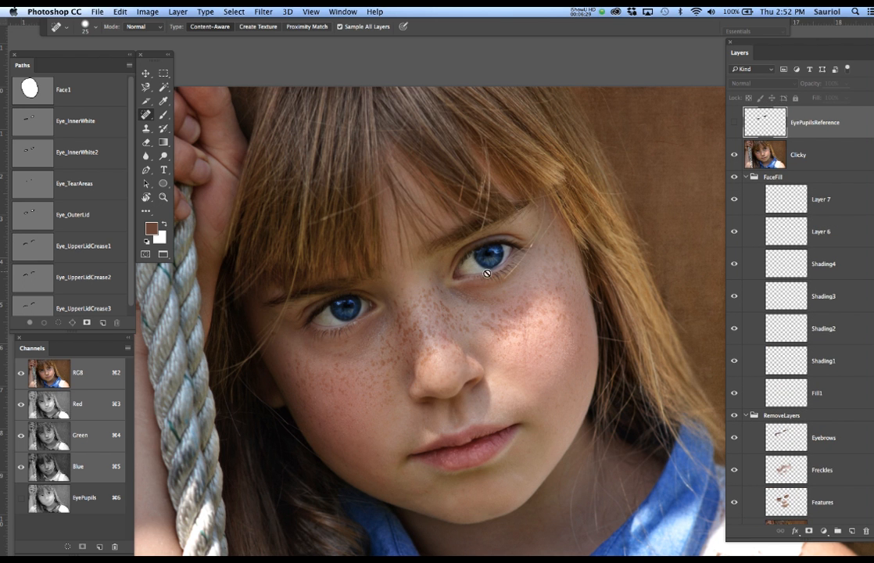
pyautogui.moveTo(487, 277); pyautogui.dragTo(497, 246)
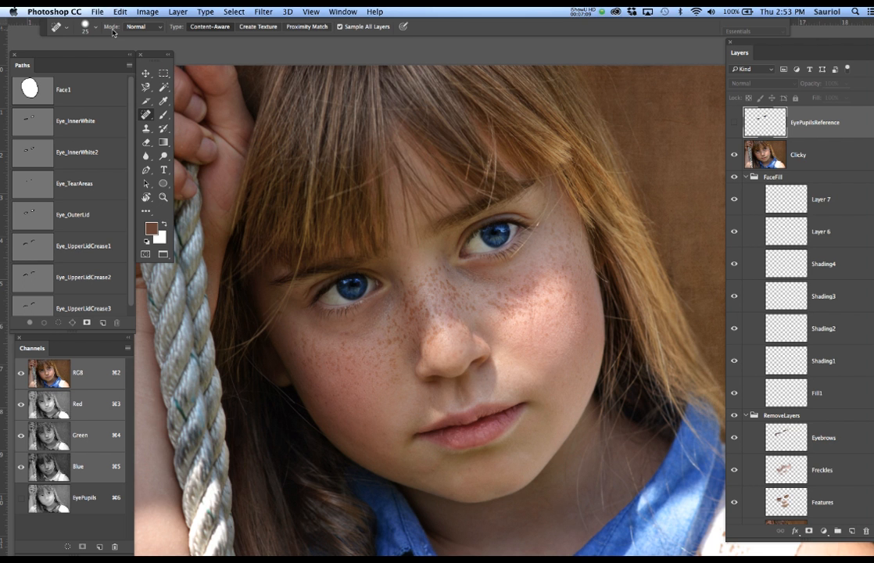
# Step: Start opening another file and go up to the 2300HybridModules folder
pyautogui.click(97, 12)
pyautogui.moveTo(114, 66)
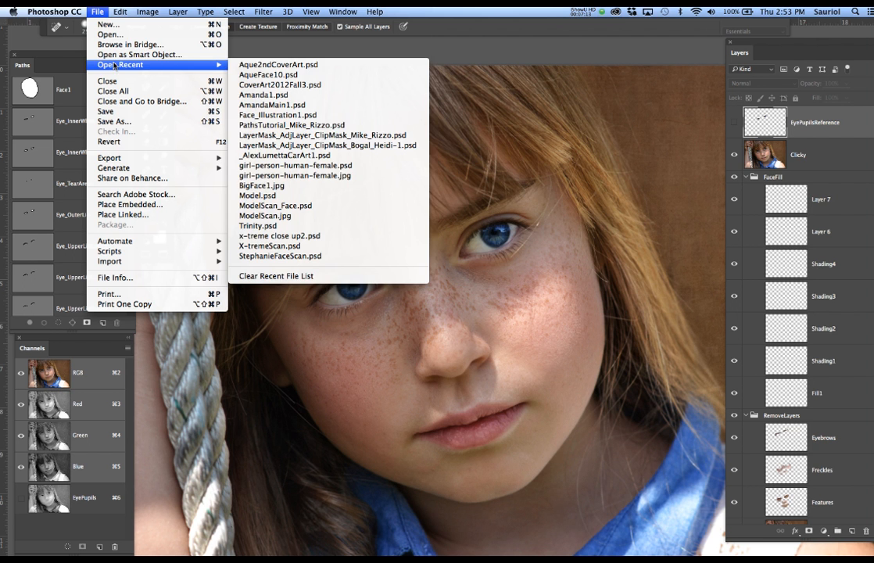
pyautogui.click(97, 12)
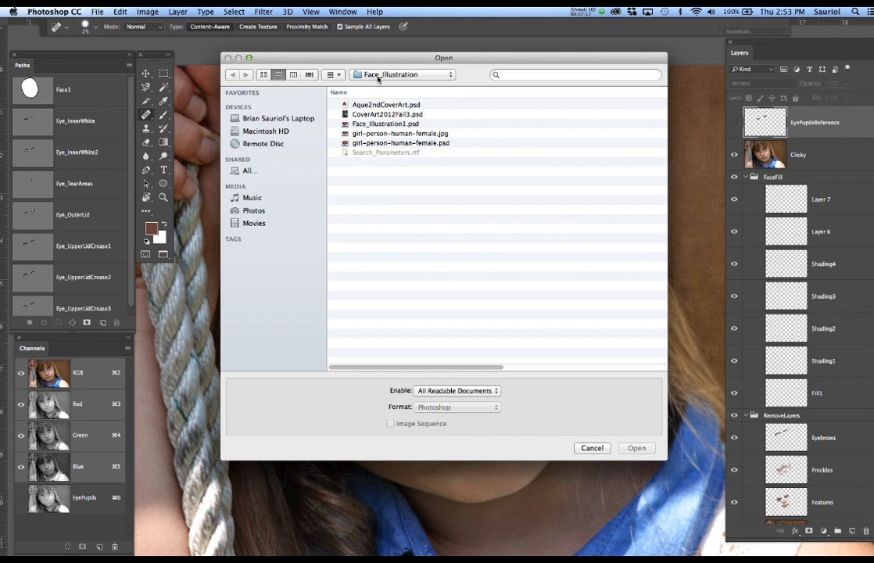
pyautogui.click(377, 79)
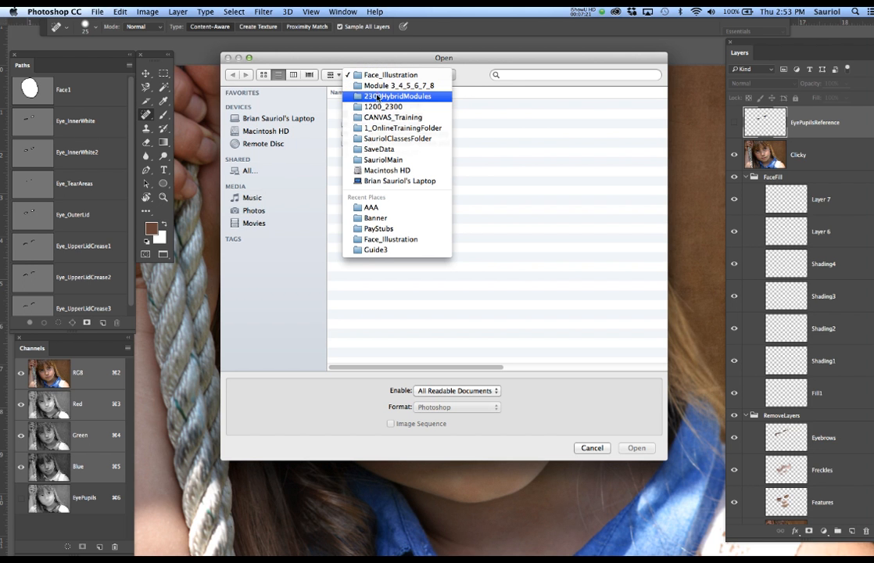
pyautogui.click(383, 96)
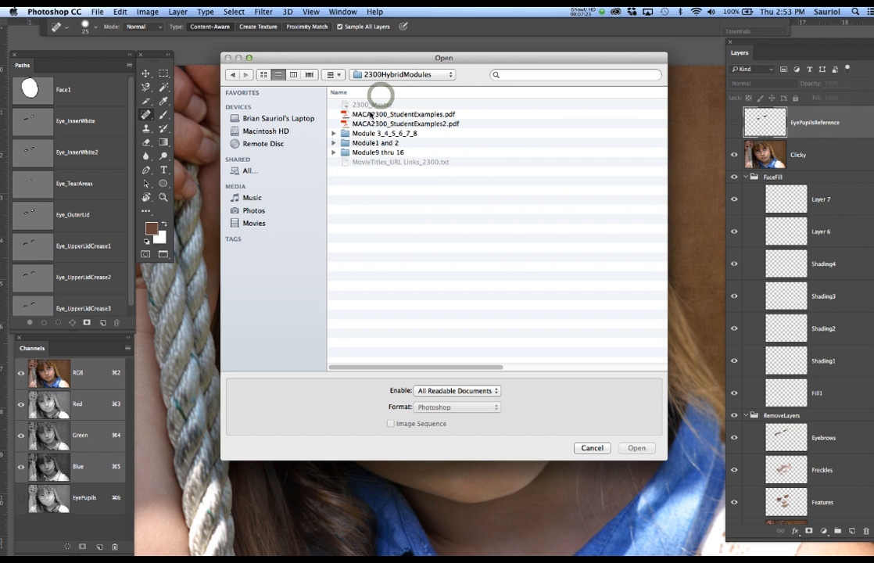
pyautogui.click(374, 134)
pyautogui.doubleClick(373, 134)
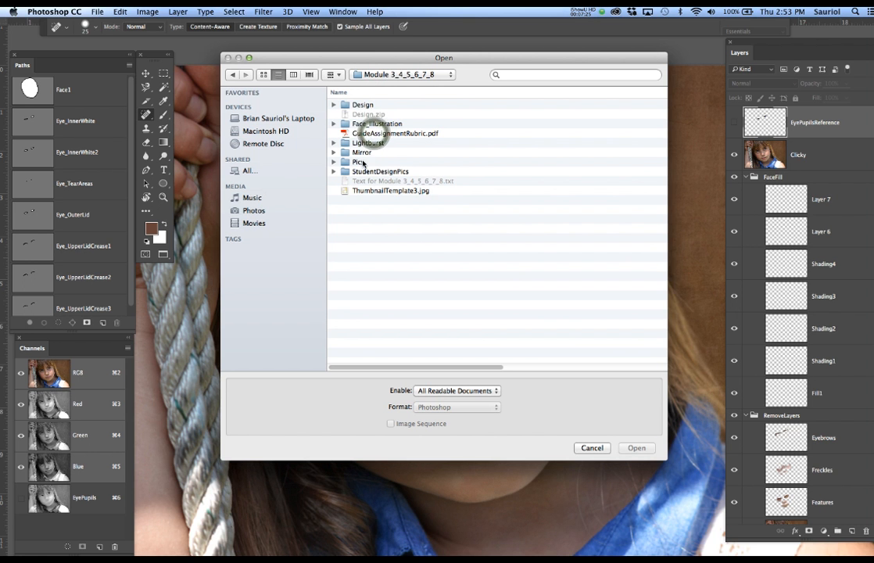
pyautogui.click(232, 75)
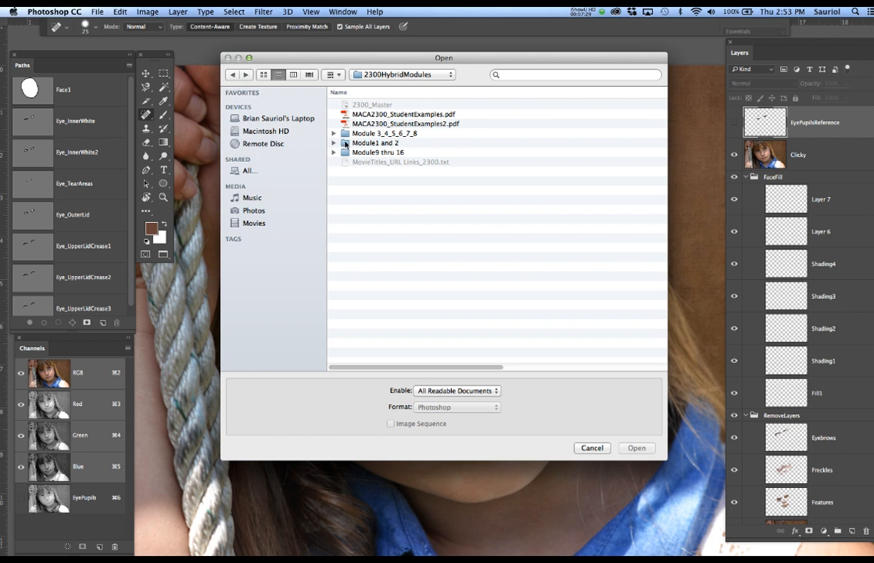
# Step: Open the HardObject phone illustration PSD from HardObjectAssetFolder inside the Module9 thru 16 folder
pyautogui.doubleClick(342, 152)
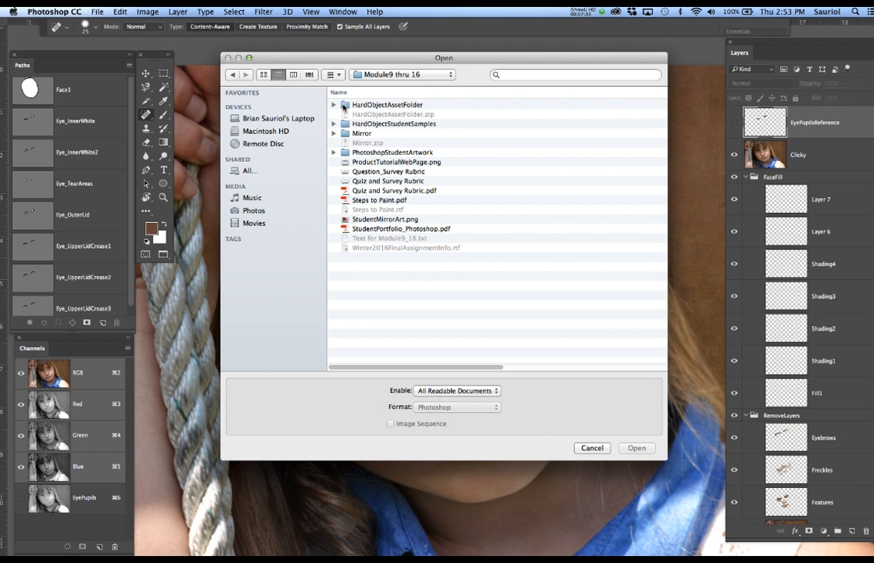
pyautogui.doubleClick(343, 106)
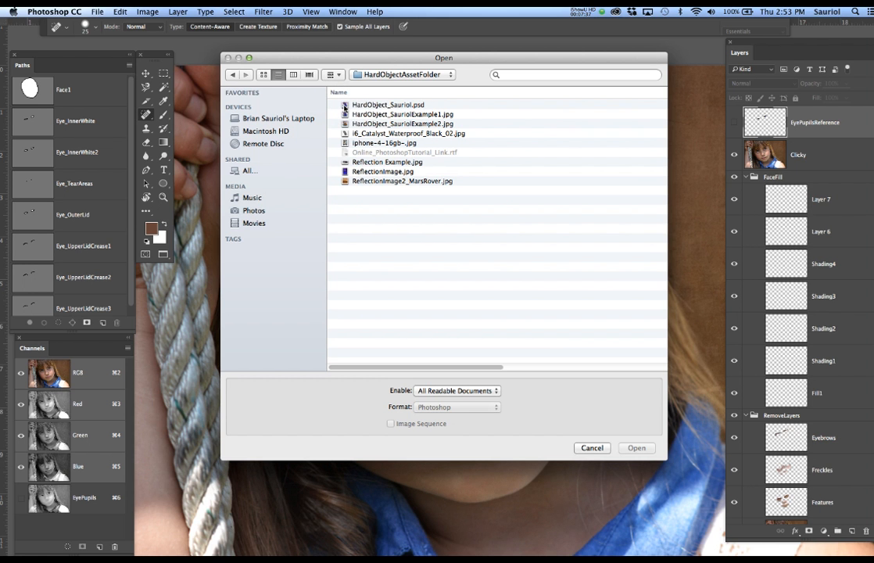
pyautogui.click(344, 105)
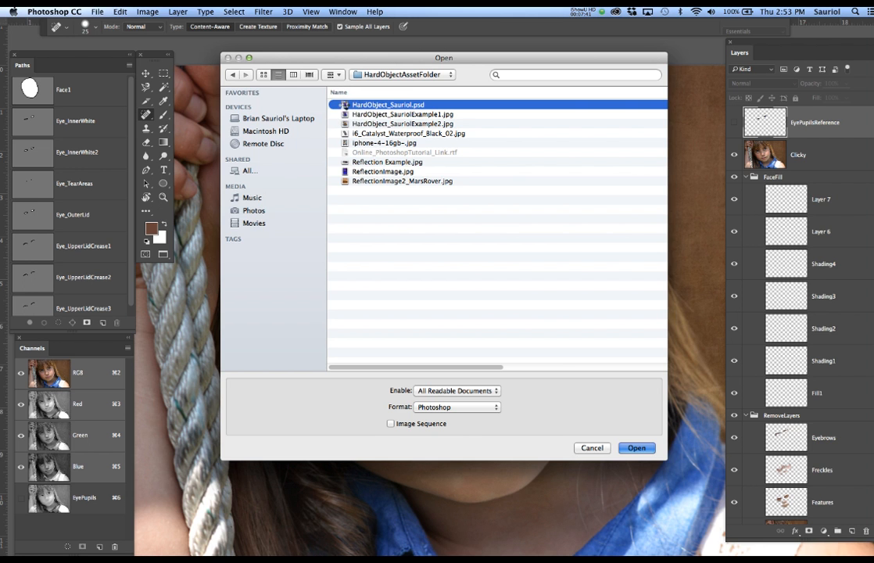
pyautogui.doubleClick(344, 105)
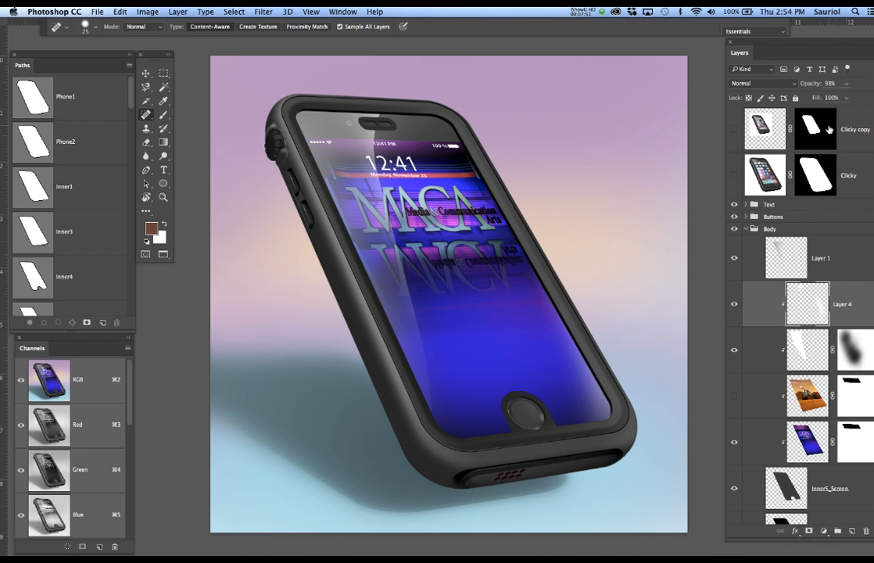
# Step: Load the outline of the masked white glare layer in the Body group as a selection, and deselect it after viewing
pyautogui.click(815, 174)
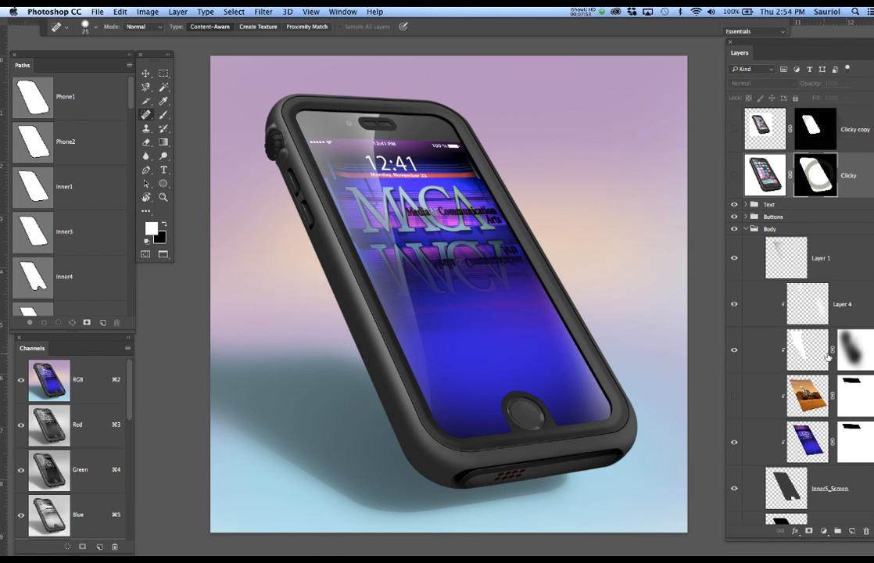
pyautogui.scroll(-2, 843, 350)
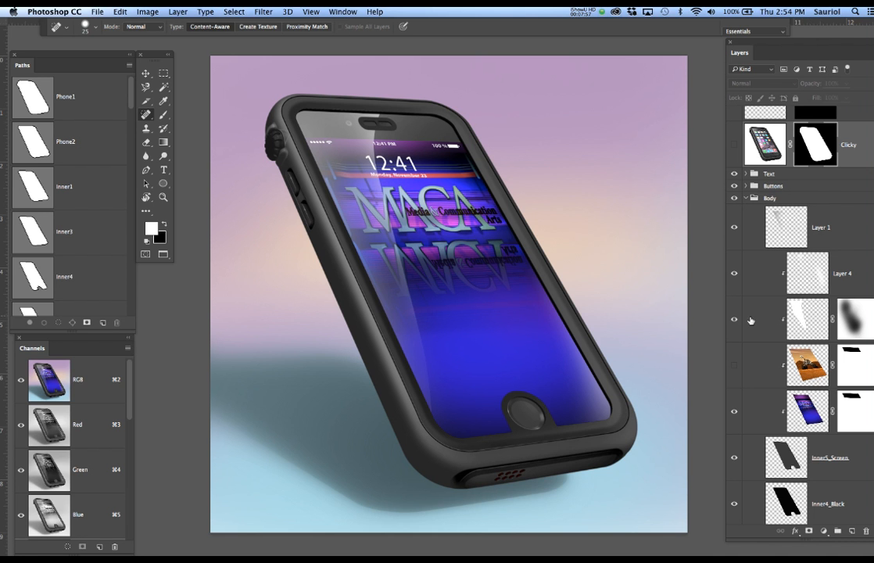
pyautogui.keyDown('super'); pyautogui.click(805, 319); pyautogui.keyUp('super')
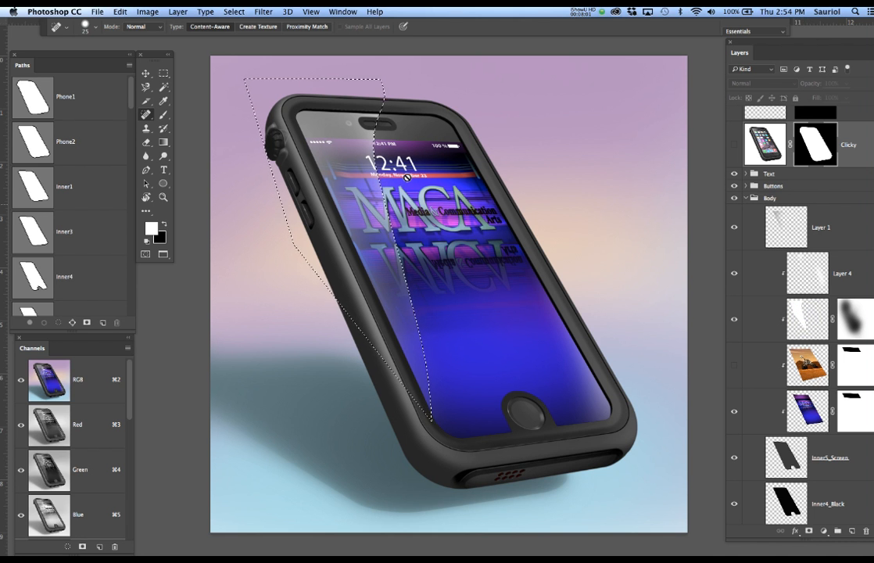
pyautogui.press('super+d')
# Step: Examine the glare layer's blurred grayscale mask on its own and return to the full phone artwork
pyautogui.keyDown('alt'); pyautogui.click(854, 319); pyautogui.keyUp('alt')
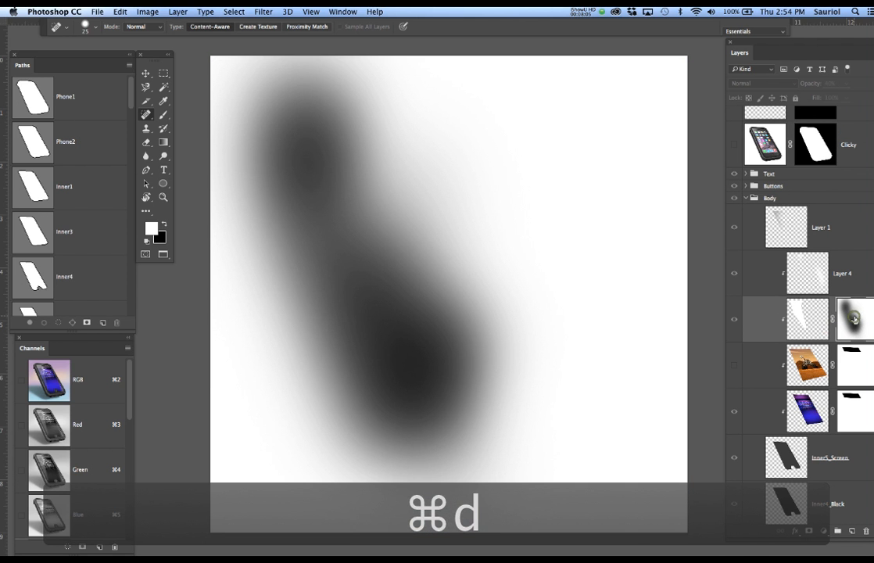
pyautogui.keyDown('alt'); pyautogui.click(855, 319); pyautogui.keyUp('alt')
pyautogui.keyDown('alt'); pyautogui.click(855, 319); pyautogui.keyUp('alt')
pyautogui.keyDown('alt'); pyautogui.click(855, 319); pyautogui.keyUp('alt')
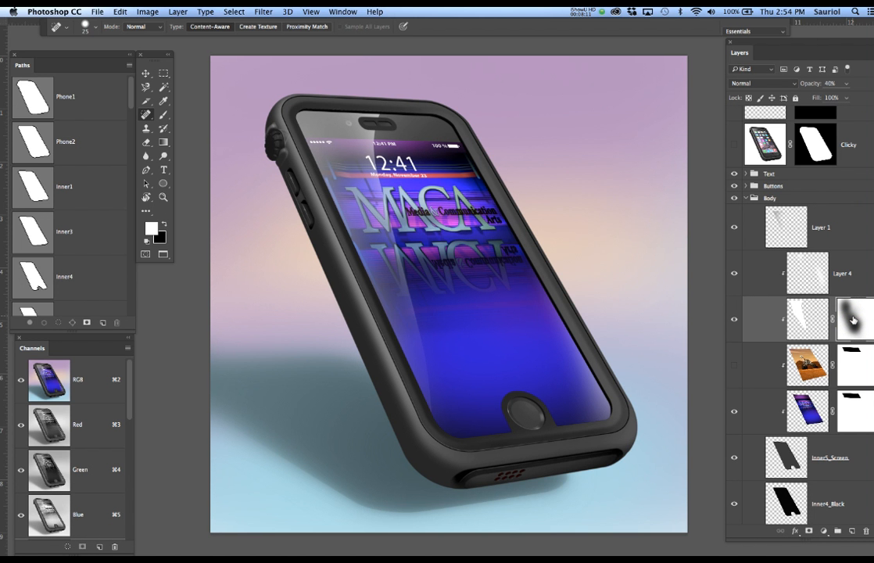
pyautogui.keyDown('alt'); pyautogui.click(850, 321); pyautogui.keyUp('alt')
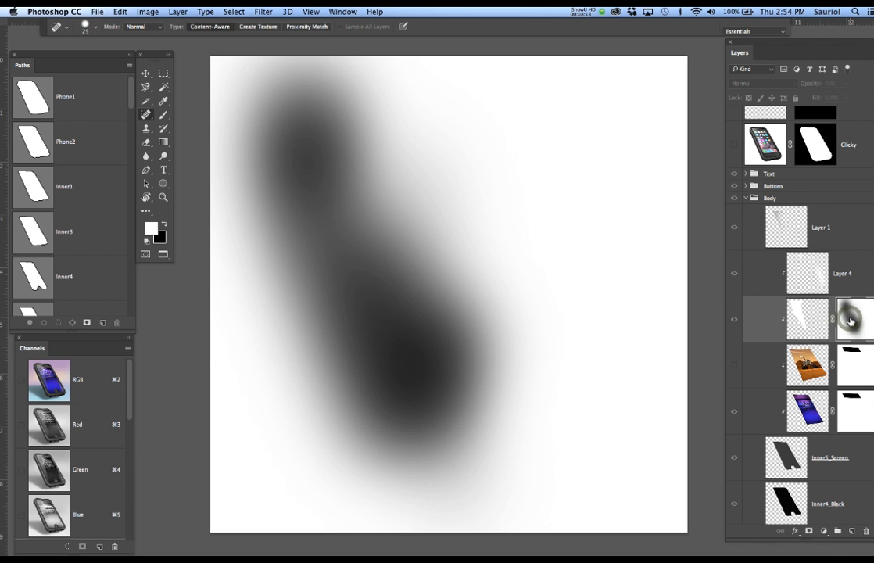
pyautogui.keyDown('alt'); pyautogui.click(851, 321); pyautogui.keyUp('alt')
pyautogui.scroll(-5, 849, 322)
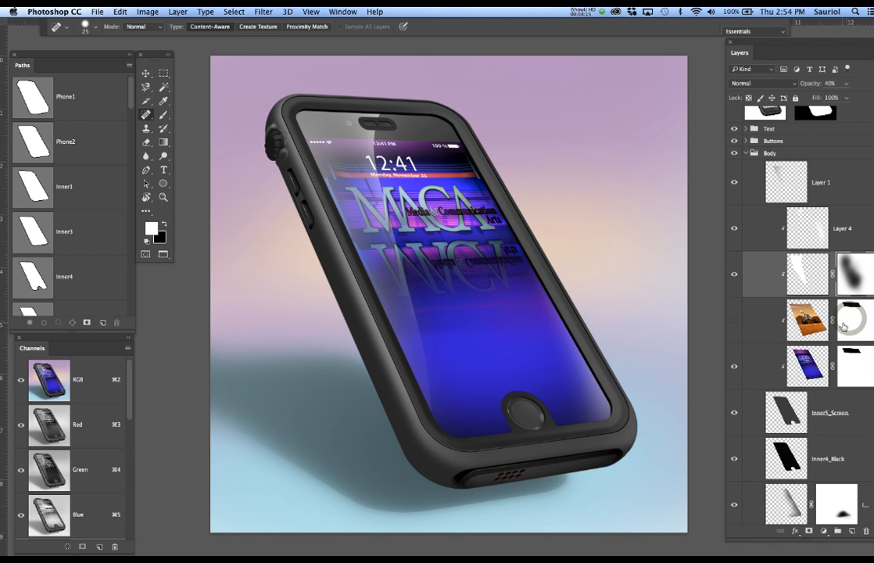
pyautogui.scroll(6, 844, 327)
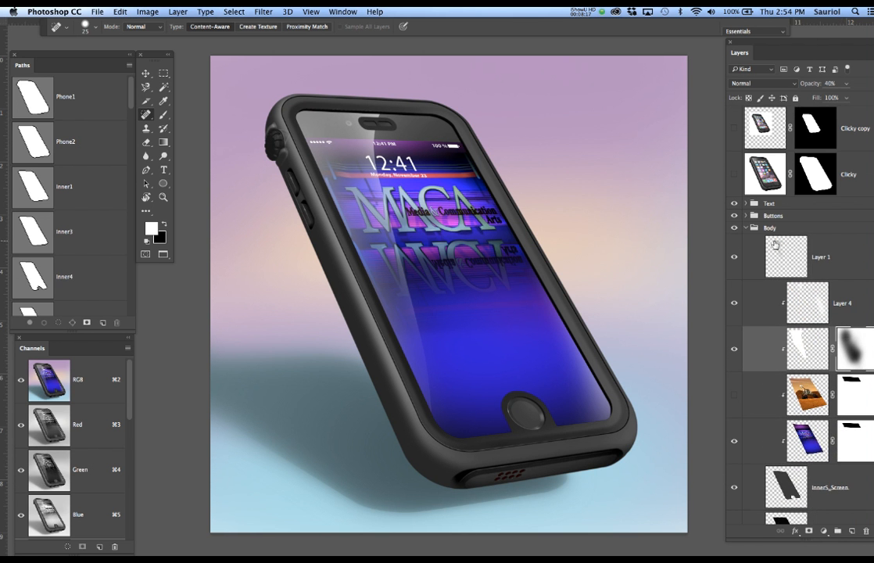
# Step: Collapse the Body group and hide the Text and Buttons groups plus the layers from Layer 7 through TemplateLightened
pyautogui.click(747, 229)
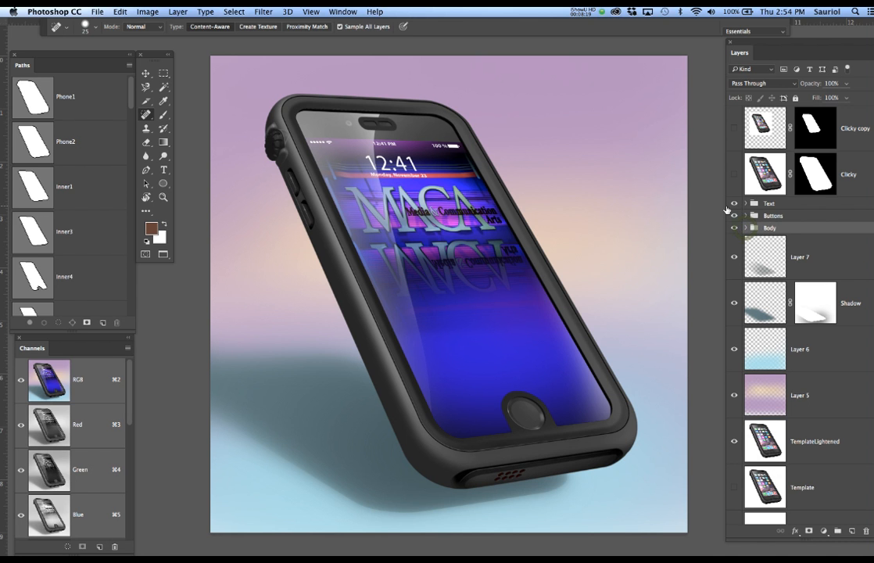
pyautogui.click(734, 203)
pyautogui.click(735, 216)
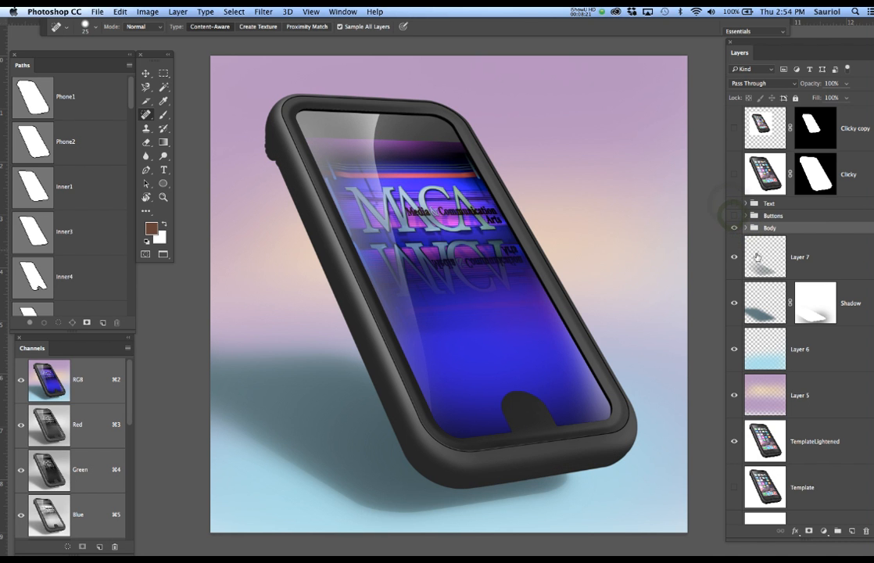
pyautogui.scroll(-2, 745, 242)
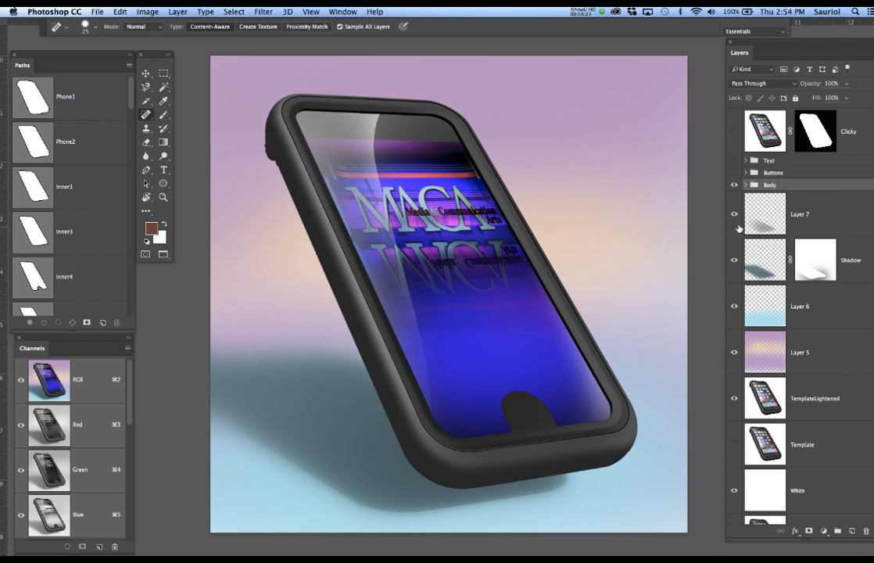
pyautogui.moveTo(733, 219); pyautogui.dragTo(728, 385)
pyautogui.scroll(-1, 735, 438)
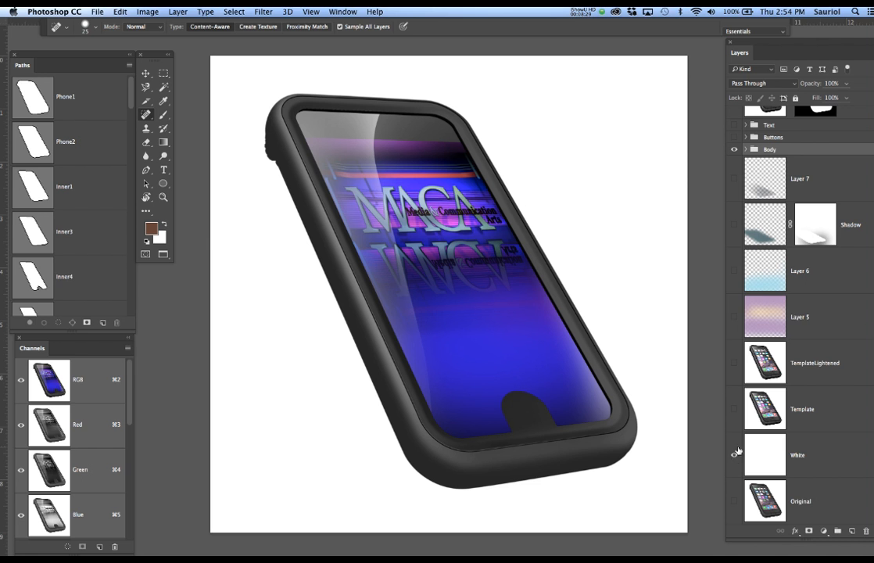
pyautogui.scroll(2, 749, 225)
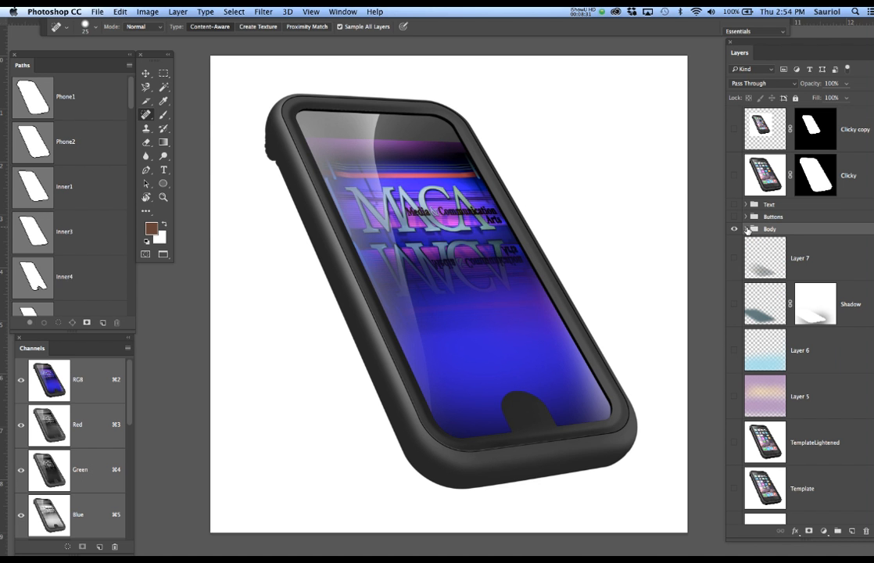
# Step: Expand the Body group and hide Layer 4, the glare layer, the blue screen image, Inner5_Screen, Inner4_Black and the two masked layers beneath
pyautogui.click(746, 229)
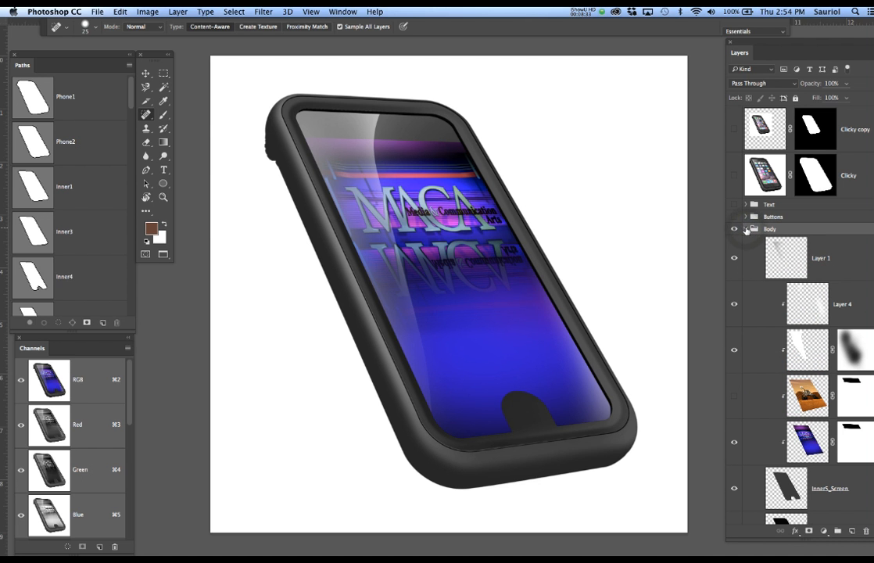
pyautogui.click(733, 304)
pyautogui.click(734, 349)
pyautogui.scroll(-5, 734, 350)
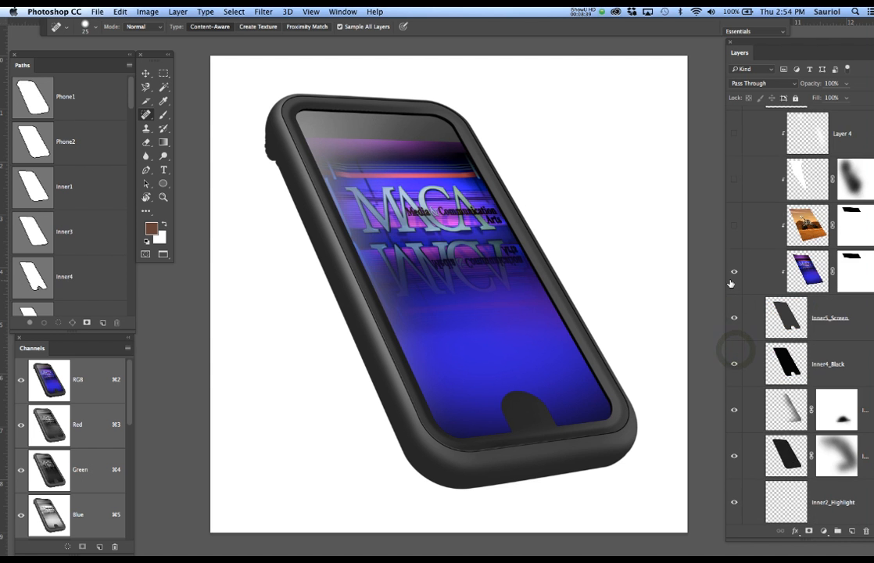
pyautogui.moveTo(733, 275); pyautogui.dragTo(740, 435)
pyautogui.scroll(-4, 742, 431)
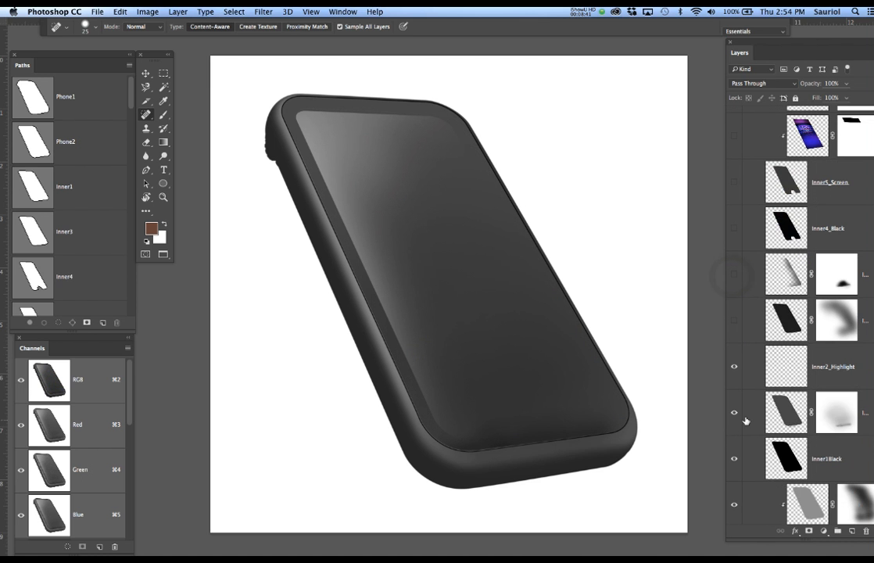
# Step: Hide Inner2_Highlight, the masked layer below it, Inner1Black, the shading clipped to Phone1, and Layer 1
pyautogui.moveTo(733, 367); pyautogui.dragTo(734, 413)
pyautogui.scroll(-3, 743, 399)
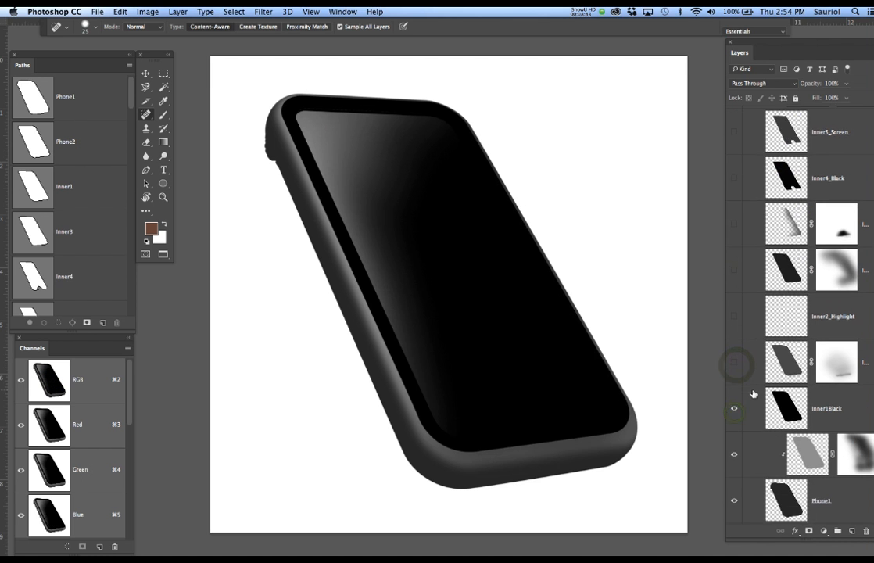
pyautogui.click(735, 349)
pyautogui.click(735, 396)
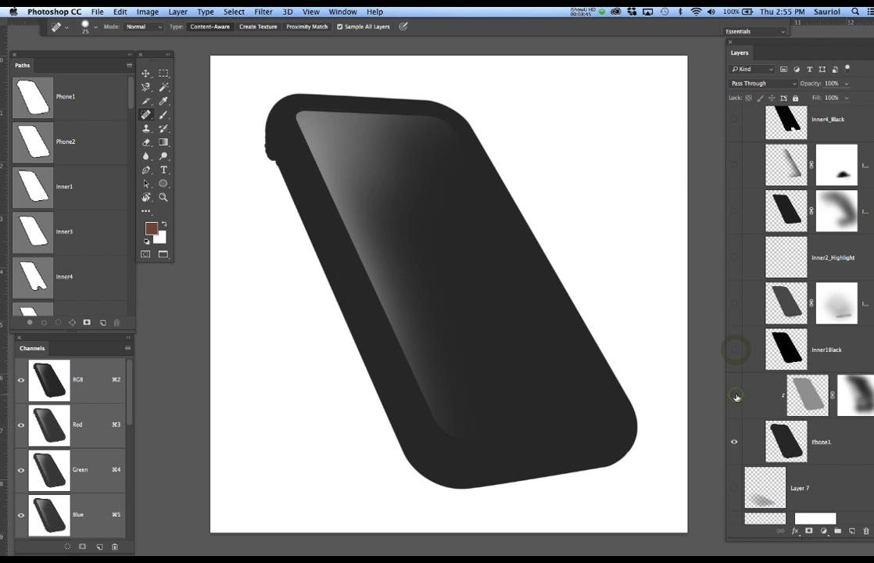
pyautogui.scroll(-7, 737, 398)
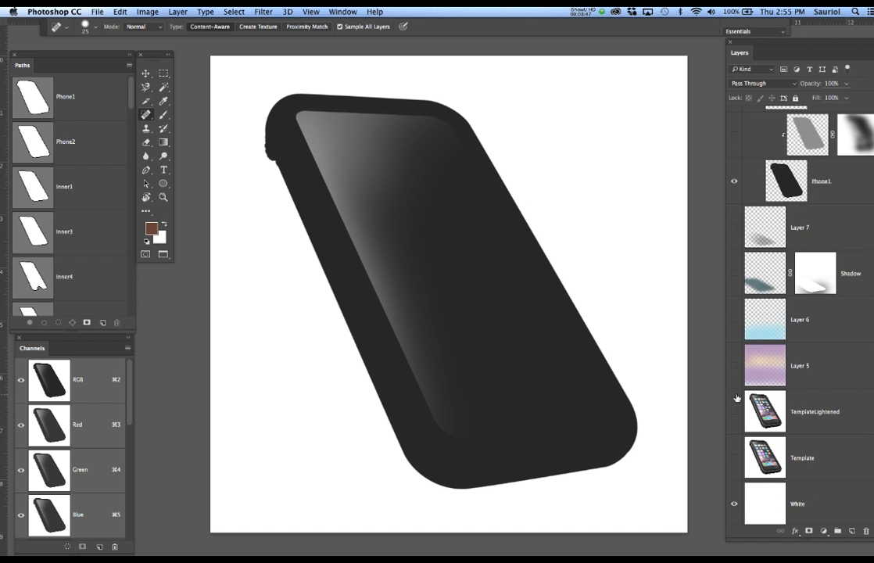
pyautogui.scroll(10, 736, 398)
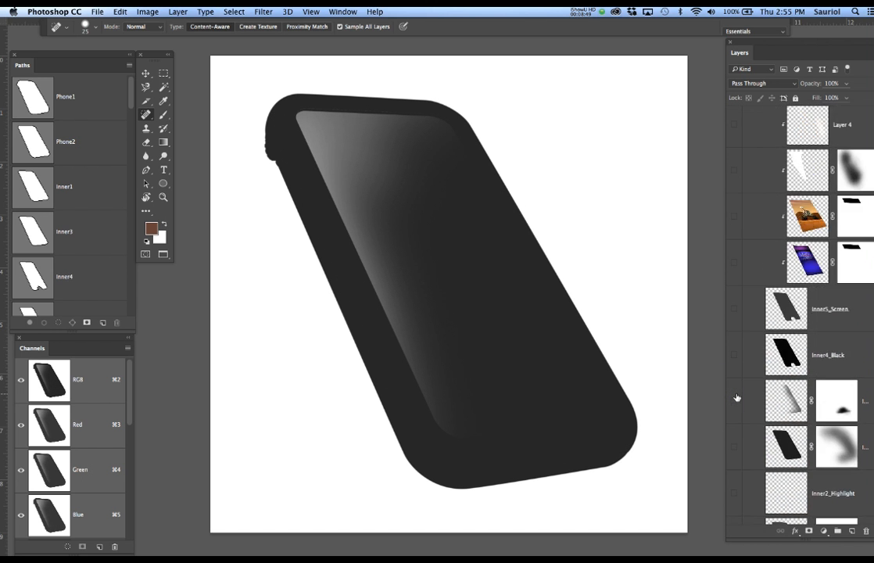
pyautogui.scroll(2, 737, 397)
pyautogui.click(734, 260)
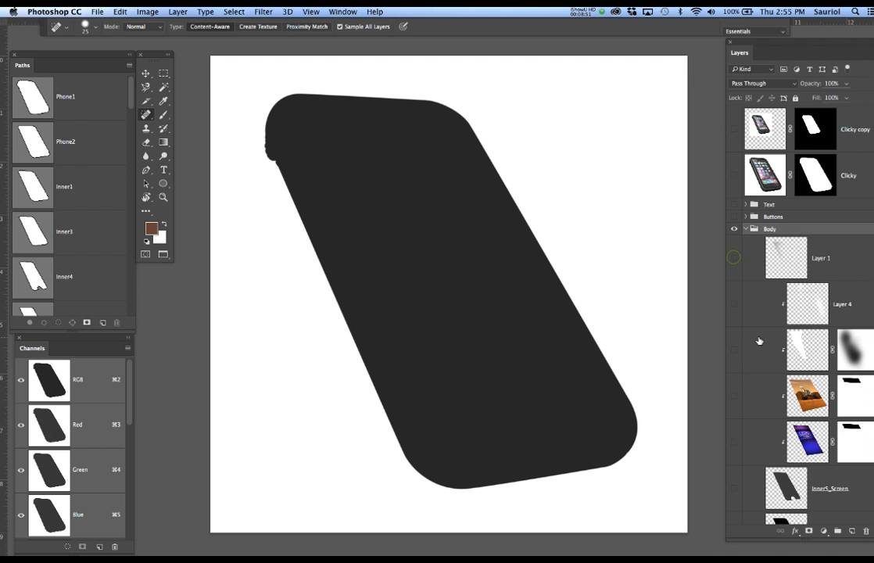
# Step: Compare the Phone1 base shape with the photo by briefly showing and hiding the Clicky layer
pyautogui.scroll(-4, 758, 335)
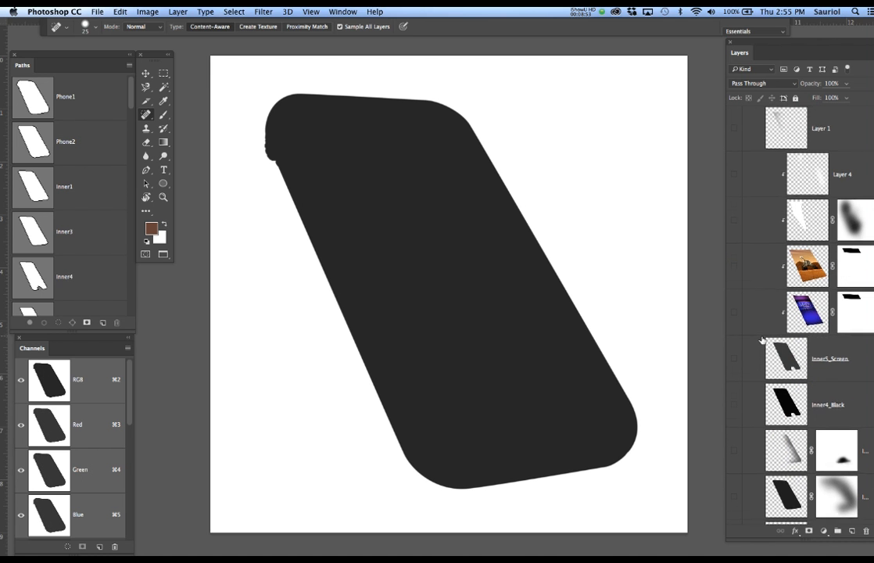
pyautogui.scroll(4, 764, 338)
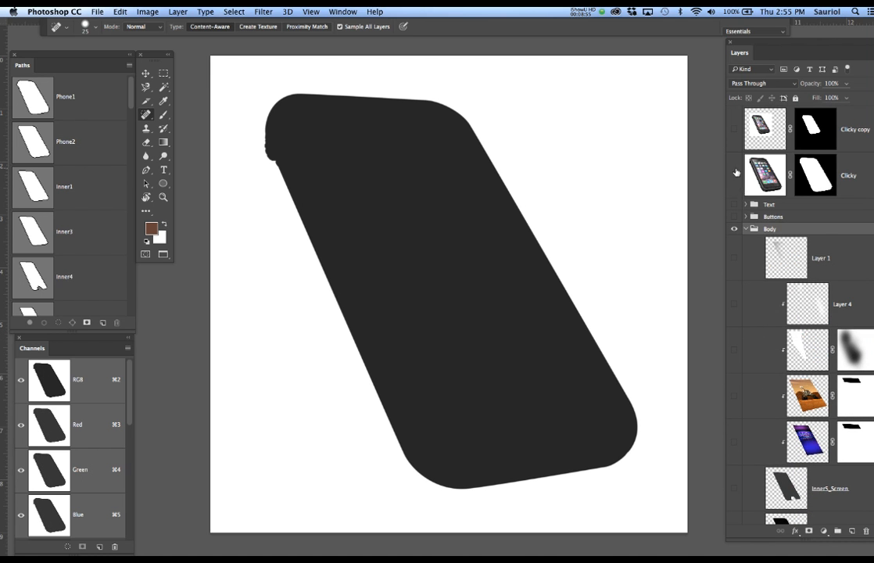
pyautogui.click(733, 176)
pyautogui.click(732, 177)
# Step: Switch back to the girl portrait document and hide its Clicky layer
pyautogui.press('super+grave')
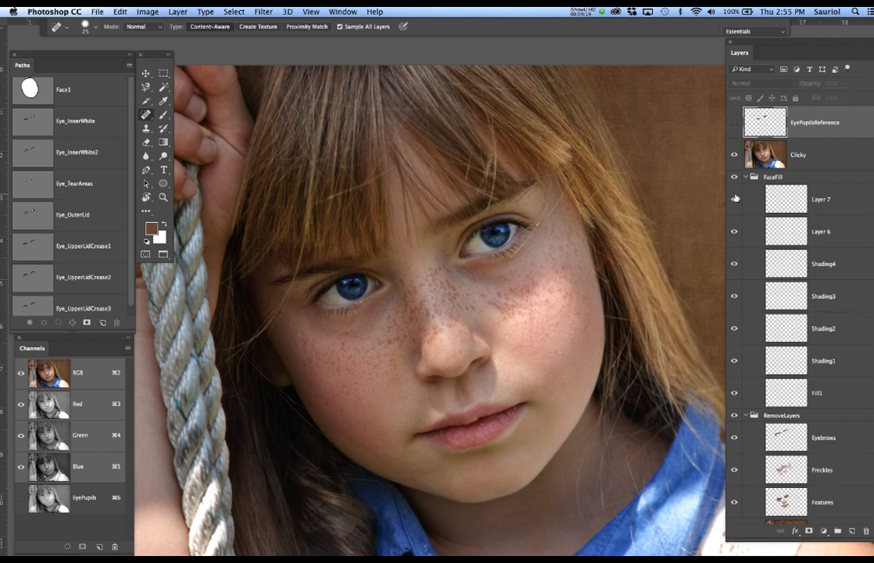
pyautogui.click(733, 157)
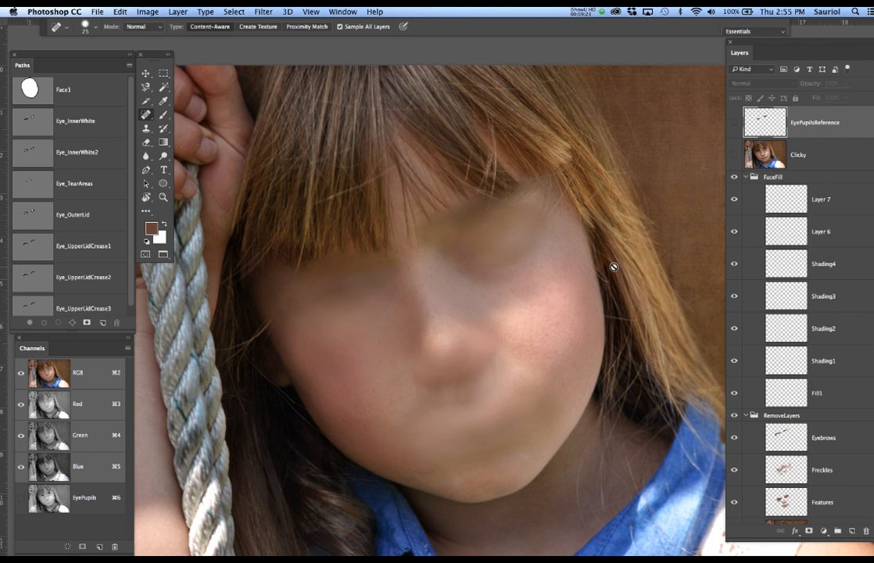
# Step: Swap the foreground and background colours and compare the portrait with the RemoveLayers group hidden and shown
pyautogui.press('x')
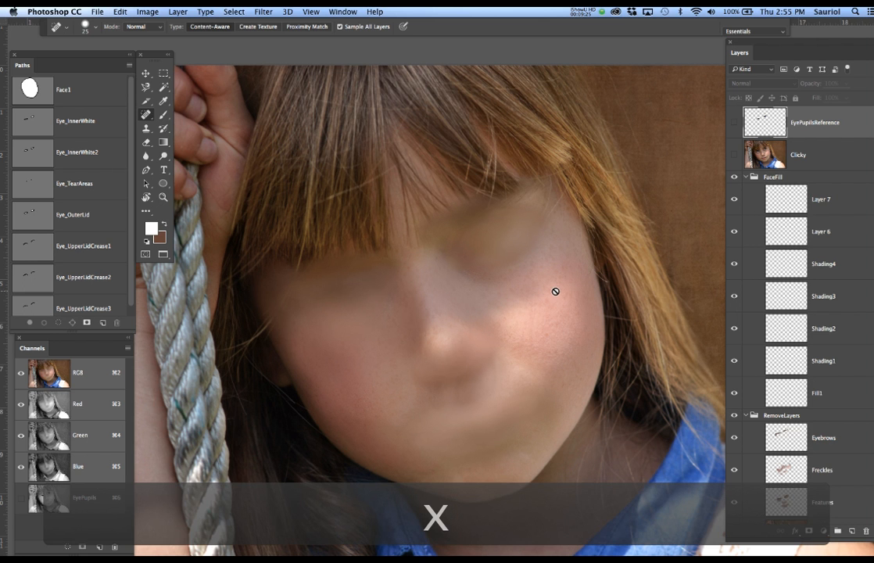
pyautogui.moveTo(545, 297); pyautogui.dragTo(553, 280)
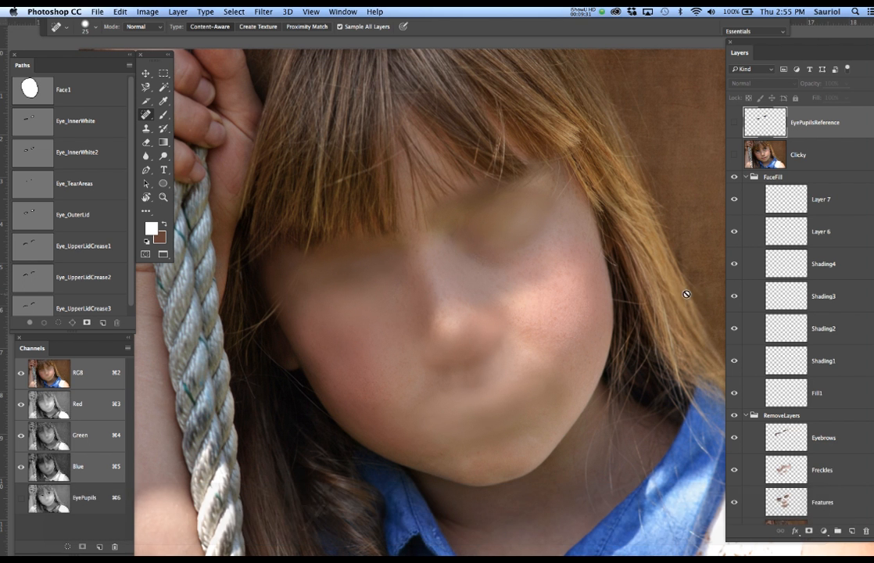
pyautogui.scroll(-3, 756, 329)
pyautogui.scroll(-1, 755, 329)
pyautogui.click(735, 324)
pyautogui.click(736, 324)
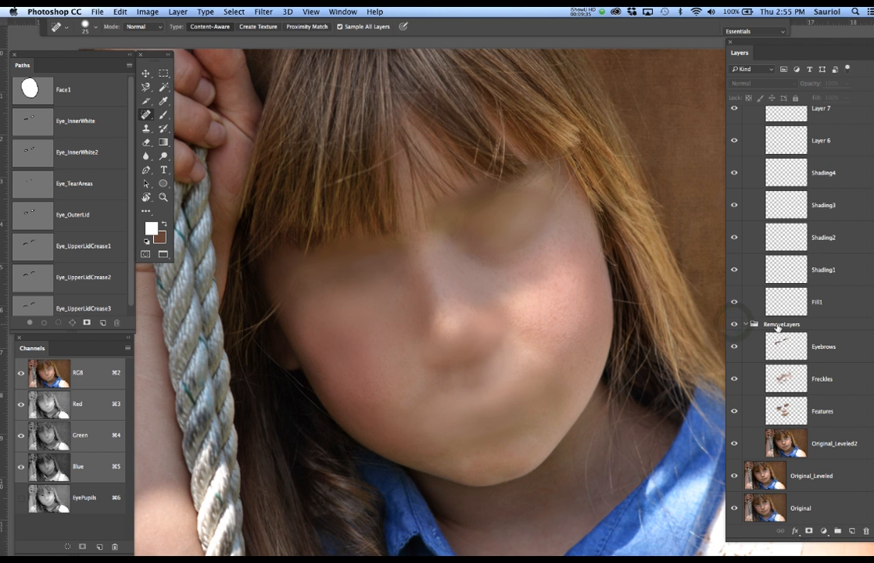
# Step: Compare the face with the Eyebrows layer and the Freckles layer each hidden and shown in turn
pyautogui.click(736, 345)
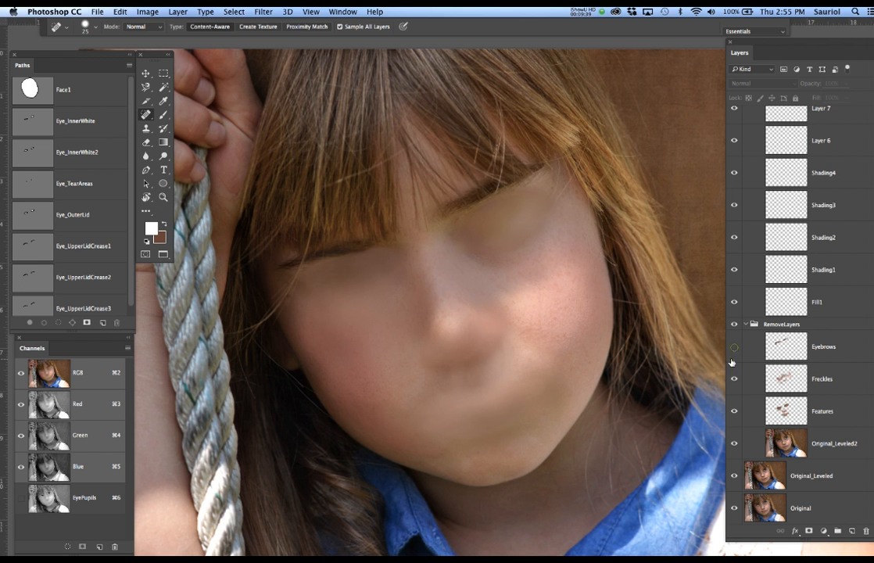
pyautogui.click(820, 348)
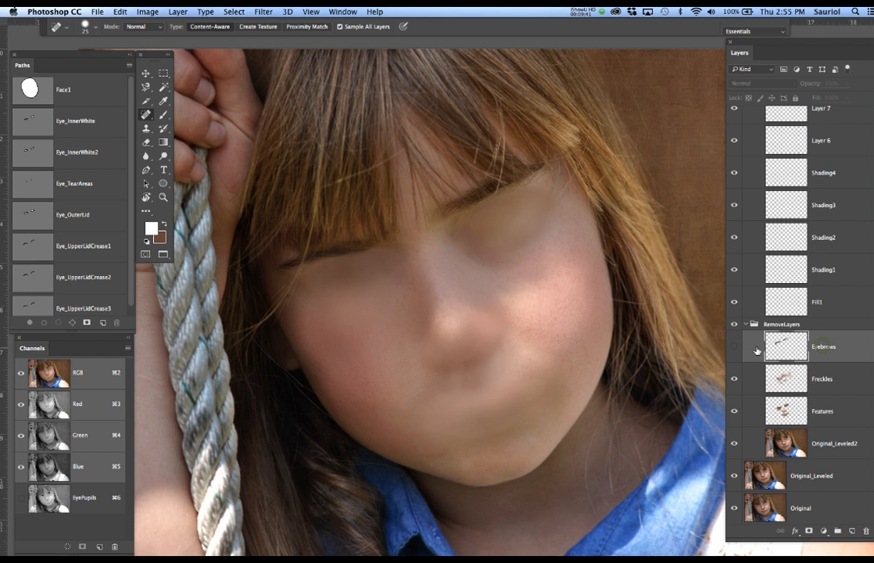
pyautogui.click(734, 348)
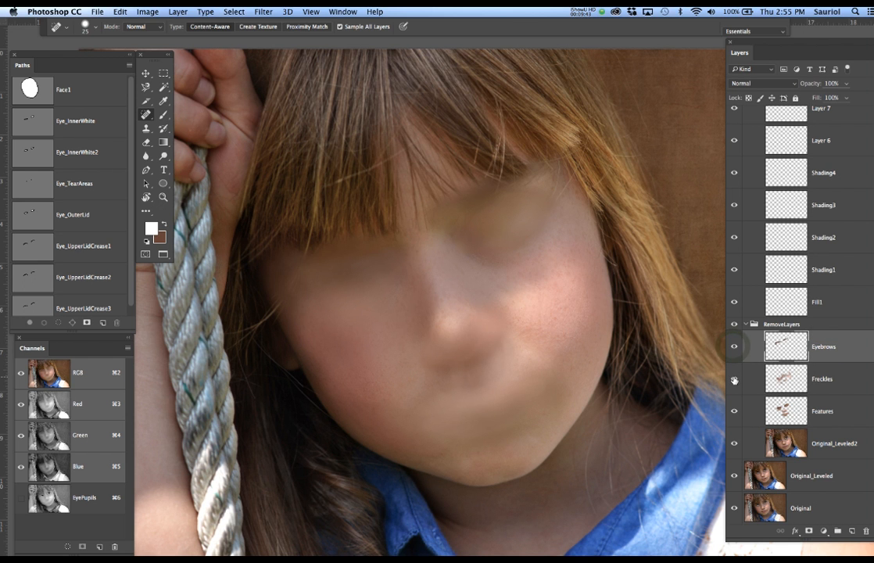
pyautogui.click(734, 381)
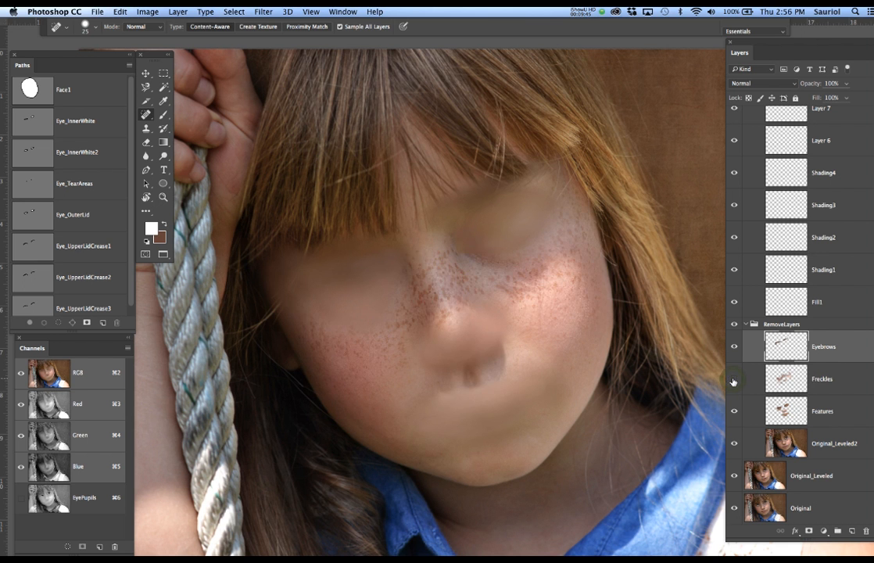
pyautogui.click(733, 380)
# Step: Hide the Features, Freckles and Eyebrows layers and add a new empty layer above Eyebrows
pyautogui.click(734, 411)
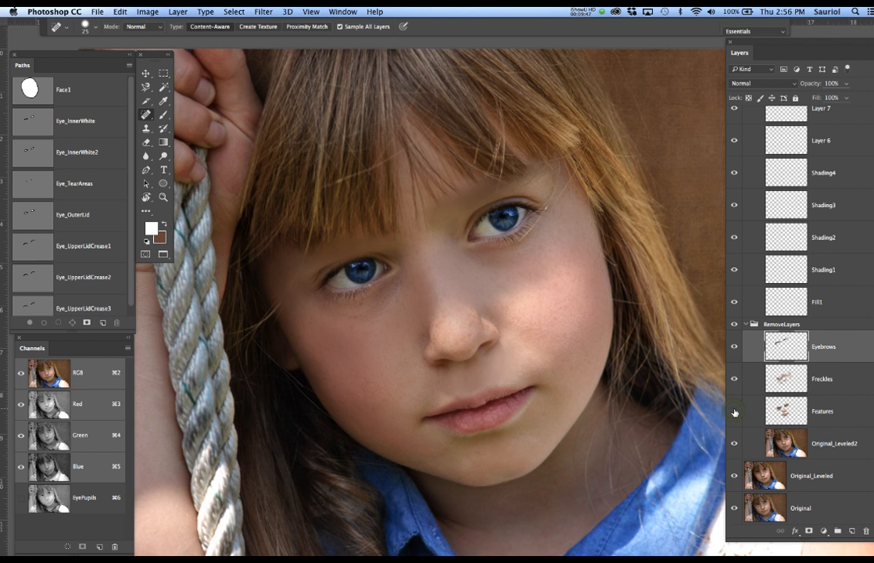
pyautogui.moveTo(734, 380); pyautogui.dragTo(734, 347)
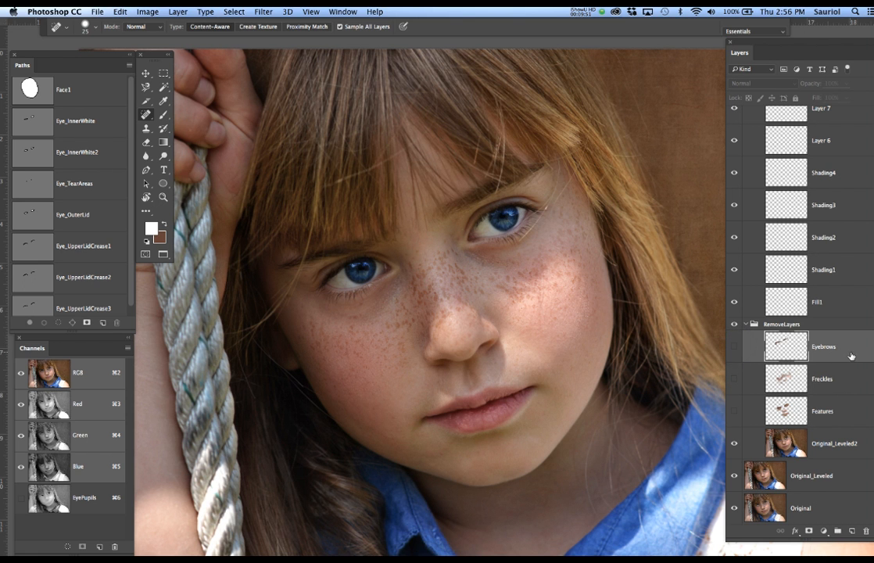
pyautogui.click(853, 531)
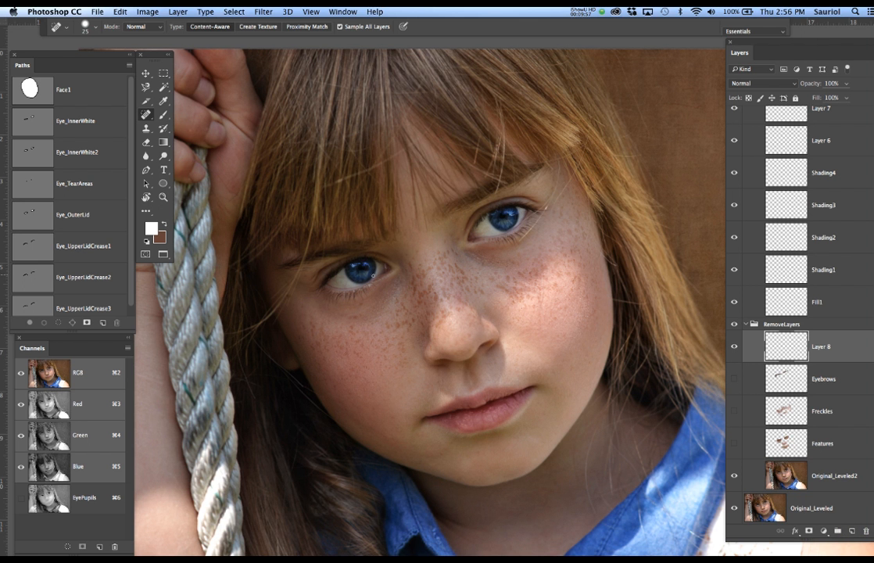
pyautogui.scroll(4, 361, 280)
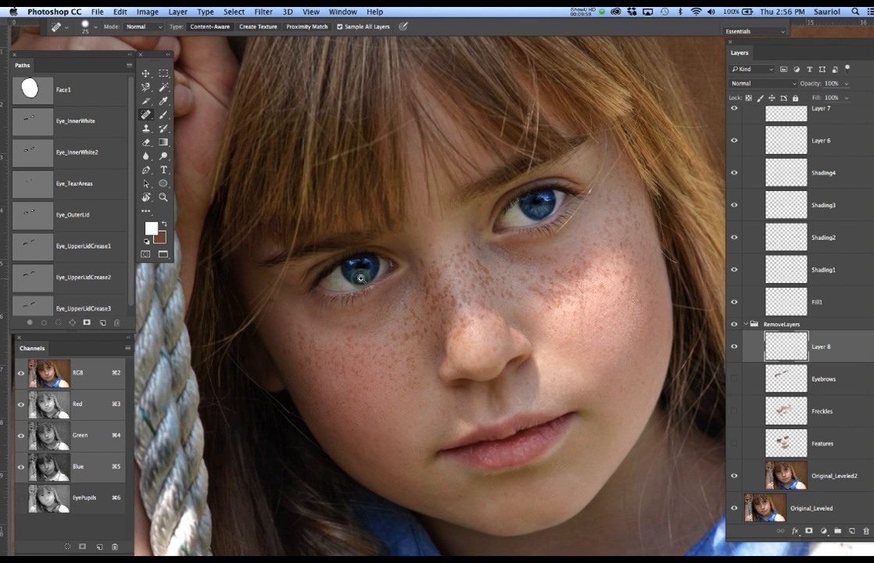
pyautogui.scroll(3, 360, 279)
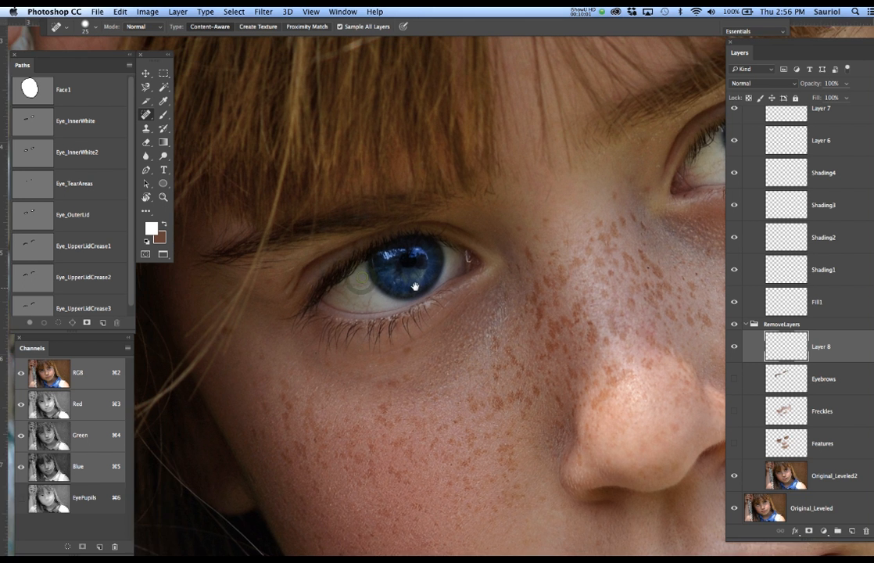
pyautogui.press('l')
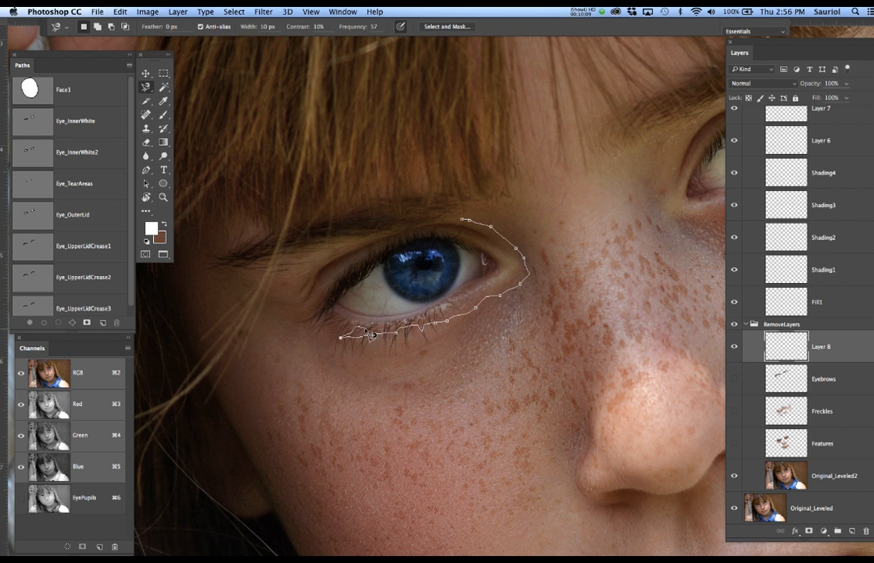
pyautogui.doubleClick(359, 328)
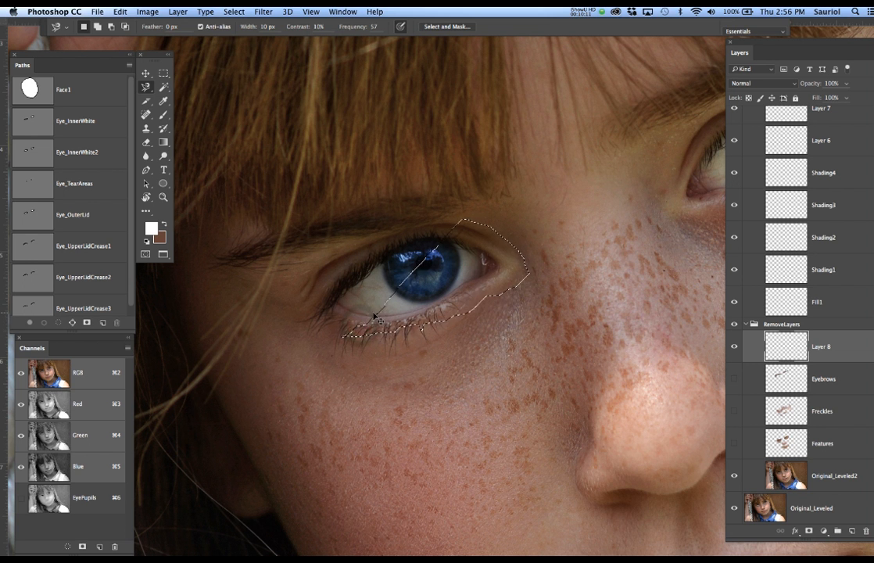
pyautogui.press('super+d')
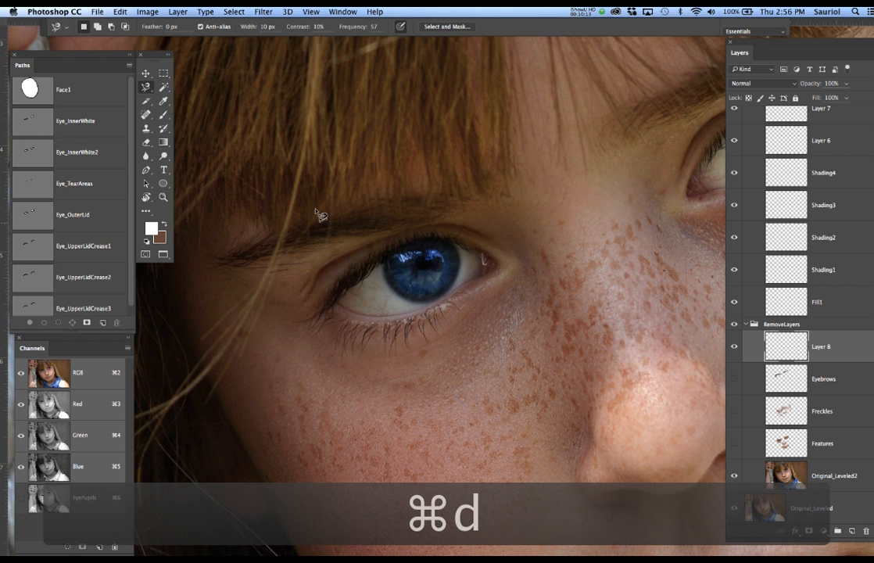
# Step: Select the whole eye under the fringe, including its lower lashes and inner corner, with a freehand Lasso outline
pyautogui.rightClick(146, 86)
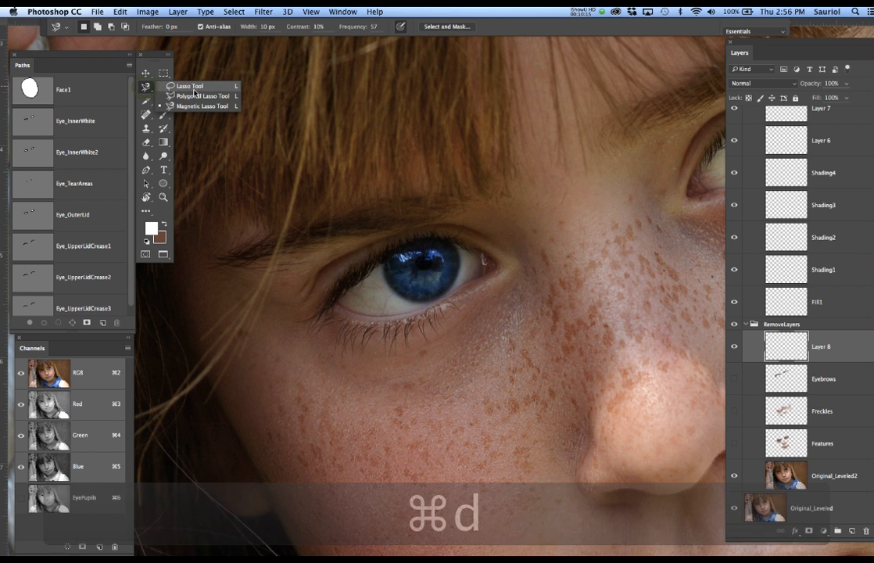
pyautogui.click(176, 77)
pyautogui.moveTo(462, 218); pyautogui.dragTo(531, 256)
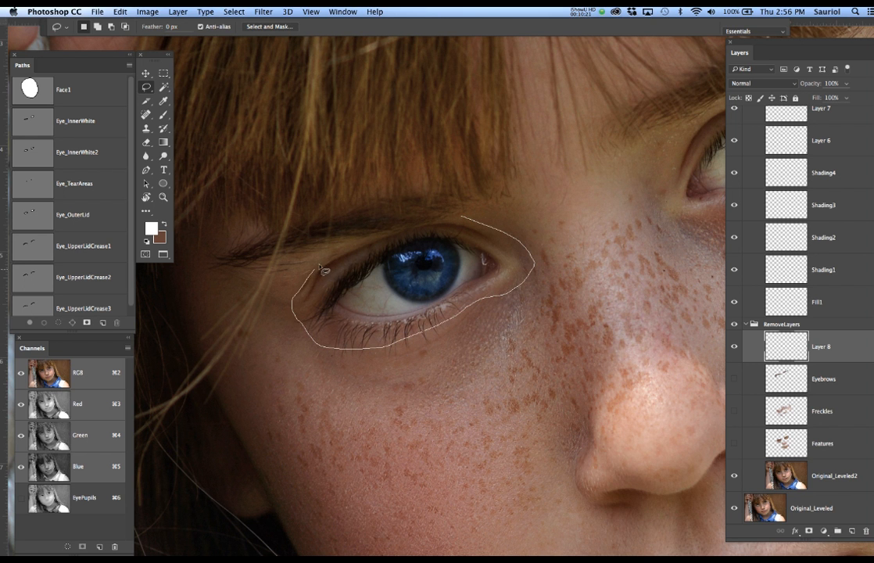
pyautogui.moveTo(488, 228); pyautogui.dragTo(470, 231)
# Step: Try a Content-Aware fill of the eye selection on the new empty layer, in Normal mode at 100% opacity
pyautogui.press('F5')
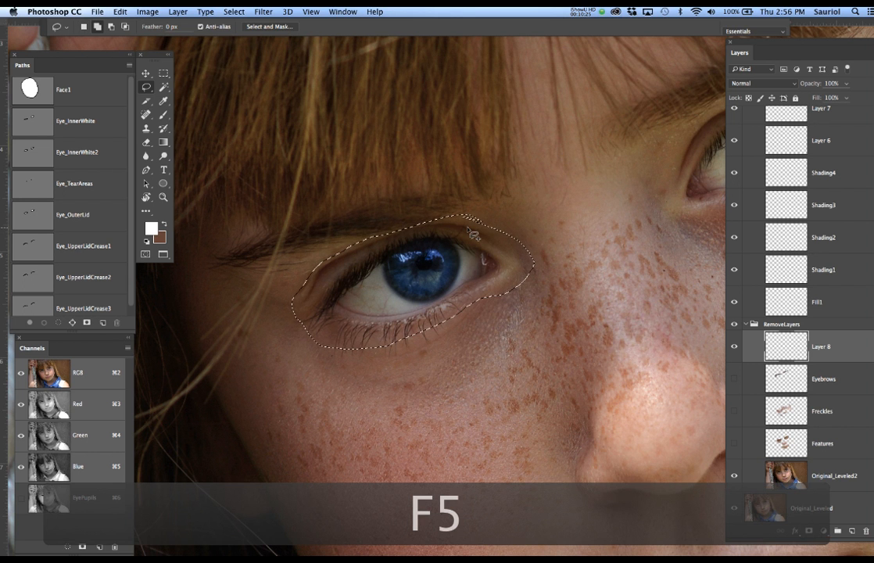
pyautogui.press('i')
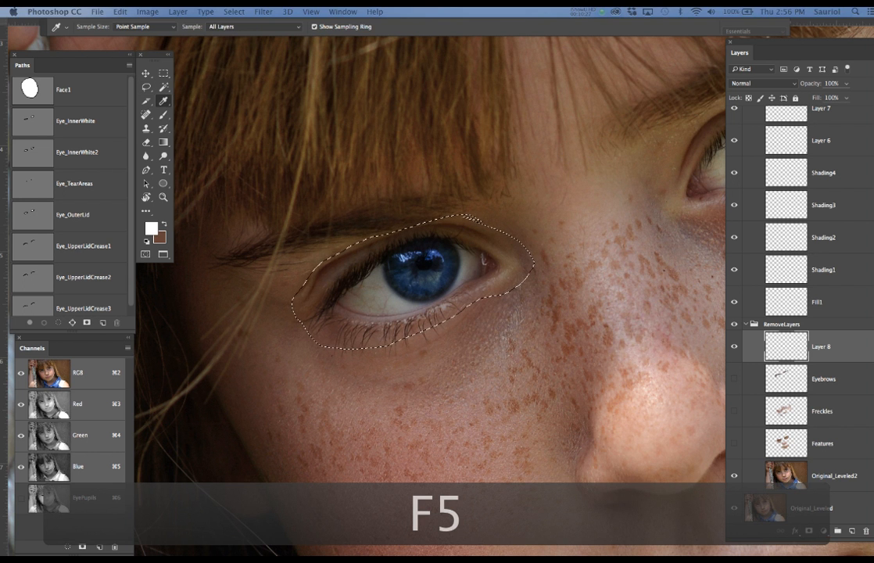
pyautogui.hotkey('shift', 'F5')
pyautogui.moveTo(452, 160); pyautogui.dragTo(452, 158)
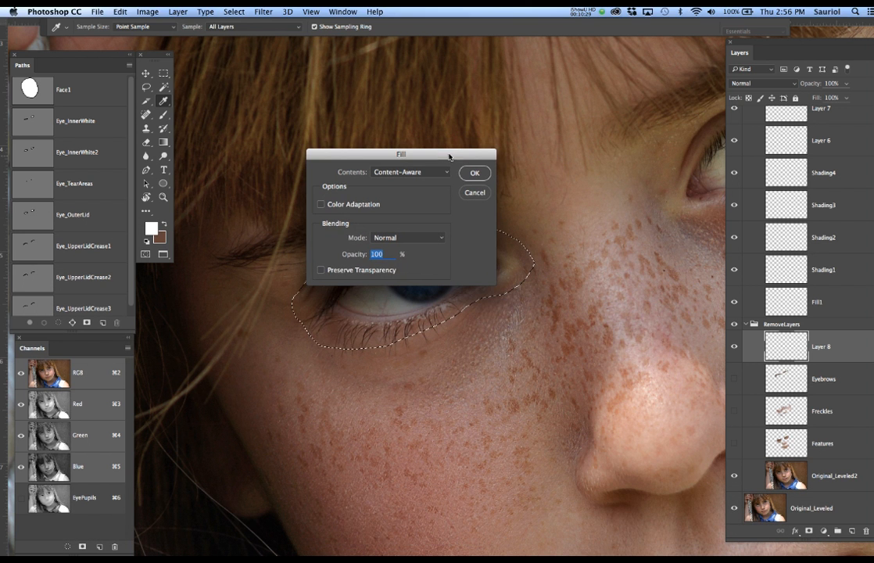
pyautogui.click(475, 174)
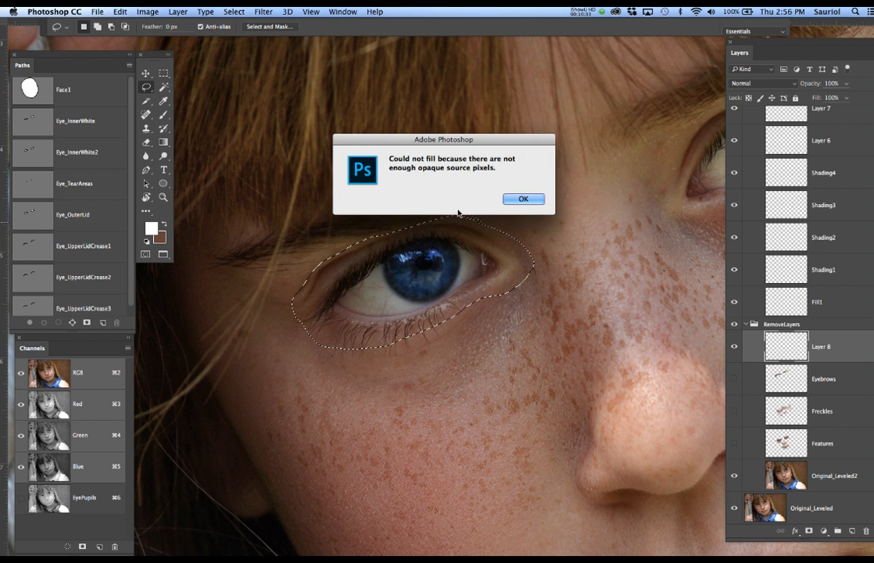
pyautogui.click(532, 202)
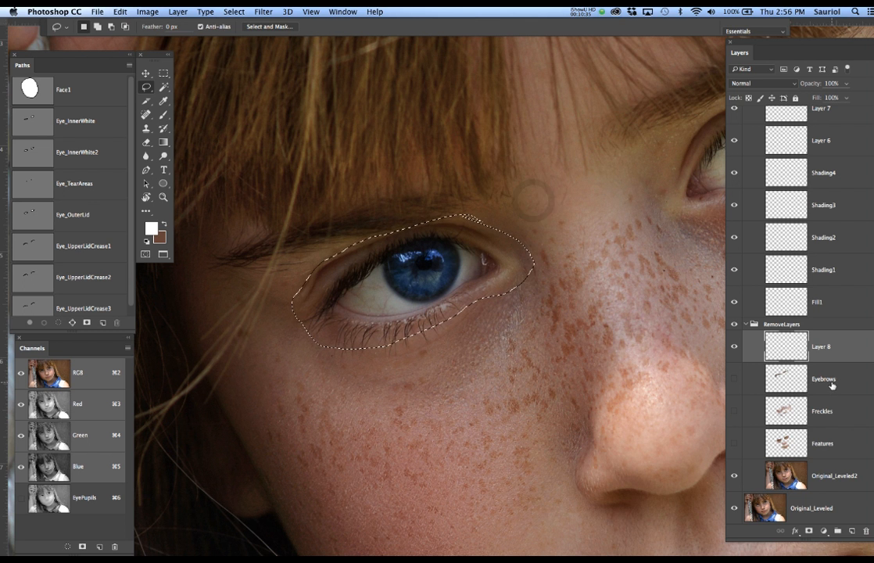
# Step: Examine the layer stack from the base photos up to the FaceFill group, checking the visibility of Original_Leveled2
pyautogui.scroll(-1, 832, 388)
pyautogui.scroll(-1, 831, 388)
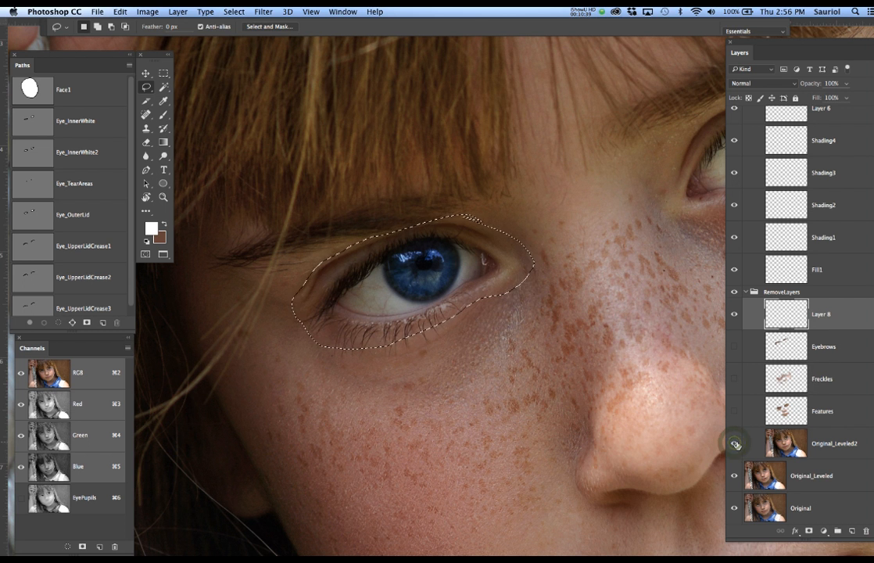
pyautogui.click(736, 445)
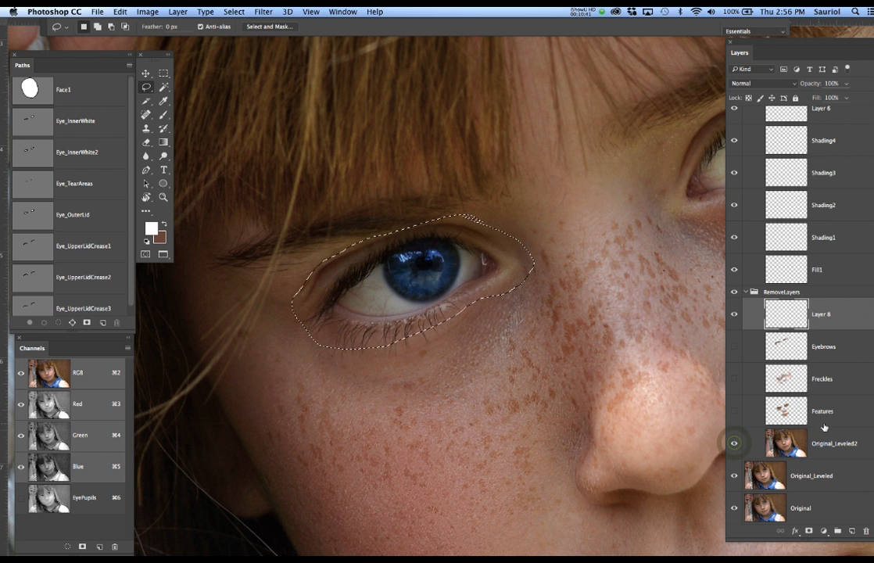
pyautogui.scroll(5, 836, 419)
pyautogui.scroll(-8, 836, 419)
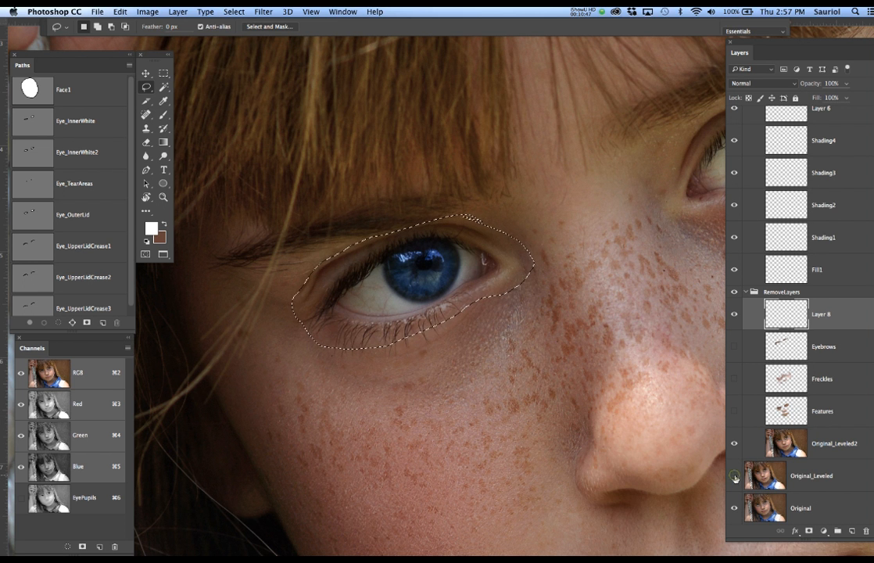
pyautogui.click(735, 444)
pyautogui.scroll(6, 816, 443)
pyautogui.scroll(2, 817, 442)
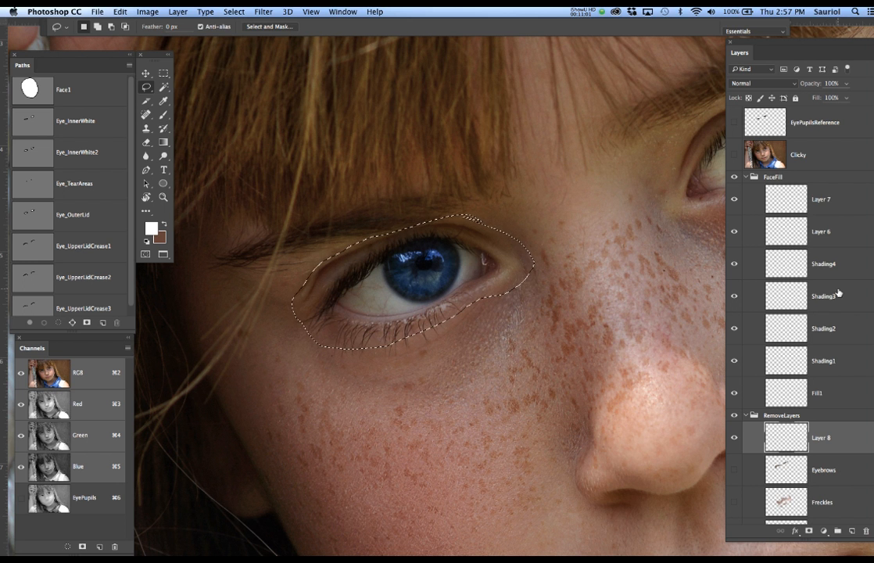
pyautogui.scroll(-3, 838, 292)
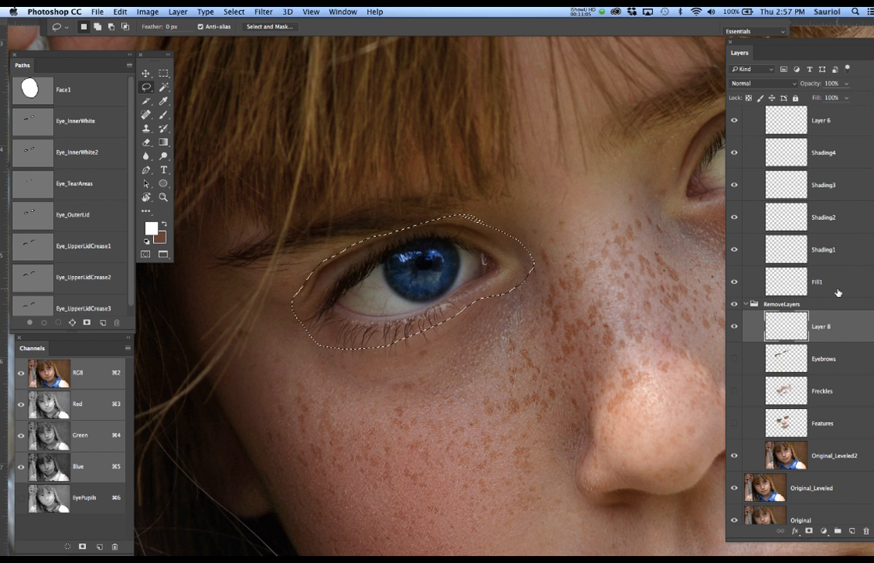
# Step: Select and show the Clicky layer, and hide the Original_Leveled2 and Original_Leveled photo layers
pyautogui.scroll(3, 838, 293)
pyautogui.click(837, 157)
pyautogui.click(734, 154)
pyautogui.scroll(-3, 794, 339)
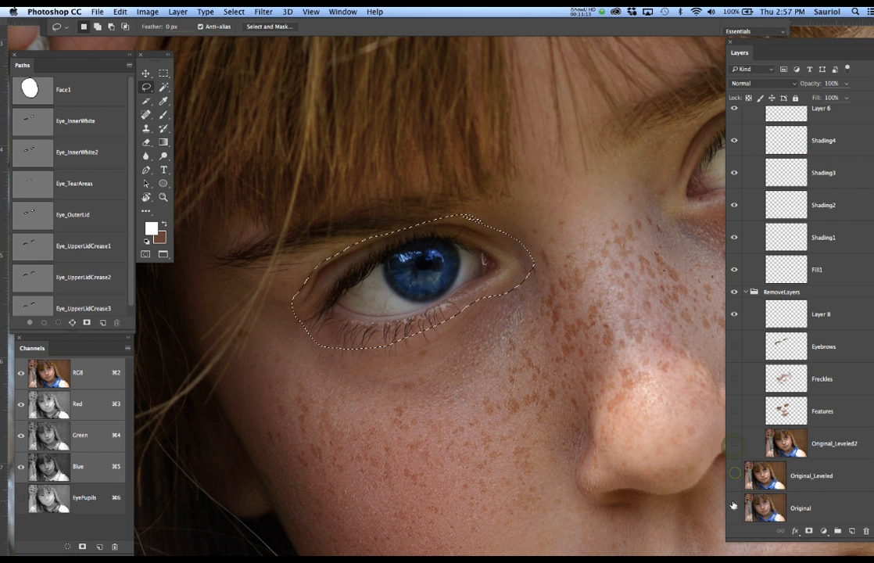
# Step: Check the Clicky layer's content by toggling its visibility, leaving it shown
pyautogui.scroll(3, 823, 238)
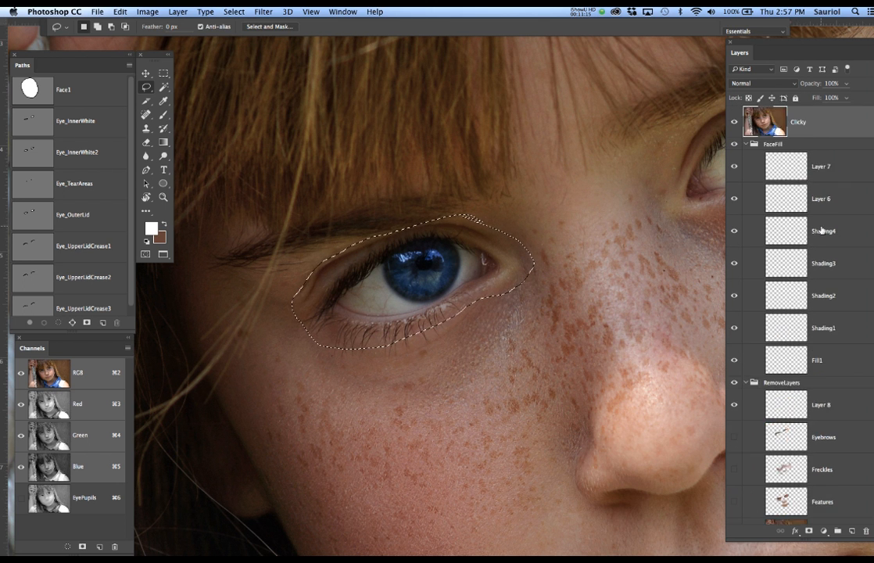
pyautogui.scroll(1, 823, 238)
pyautogui.click(736, 156)
pyautogui.click(736, 156)
pyautogui.click(736, 156)
pyautogui.click(736, 156)
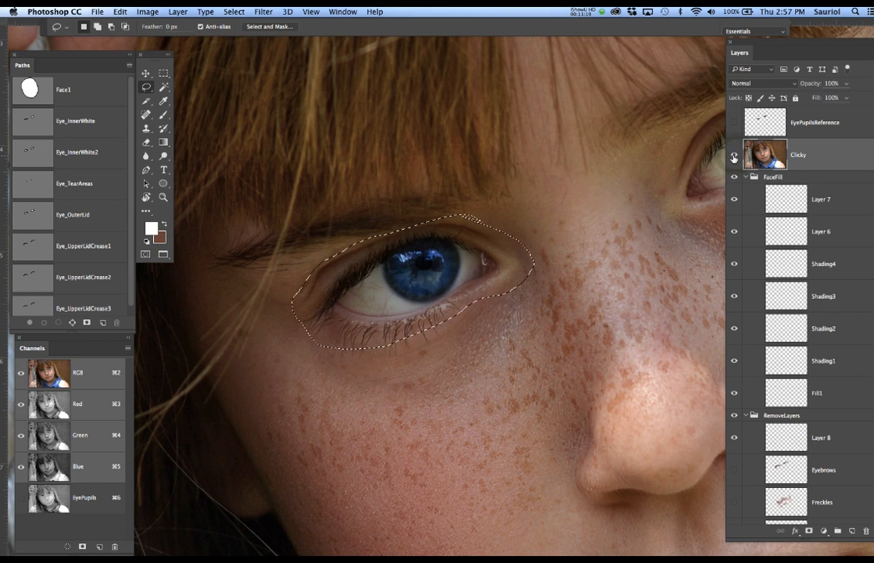
# Step: Duplicate the Clicky layer and hide the original, keeping the duplicate active
pyautogui.moveTo(840, 155); pyautogui.dragTo(852, 529)
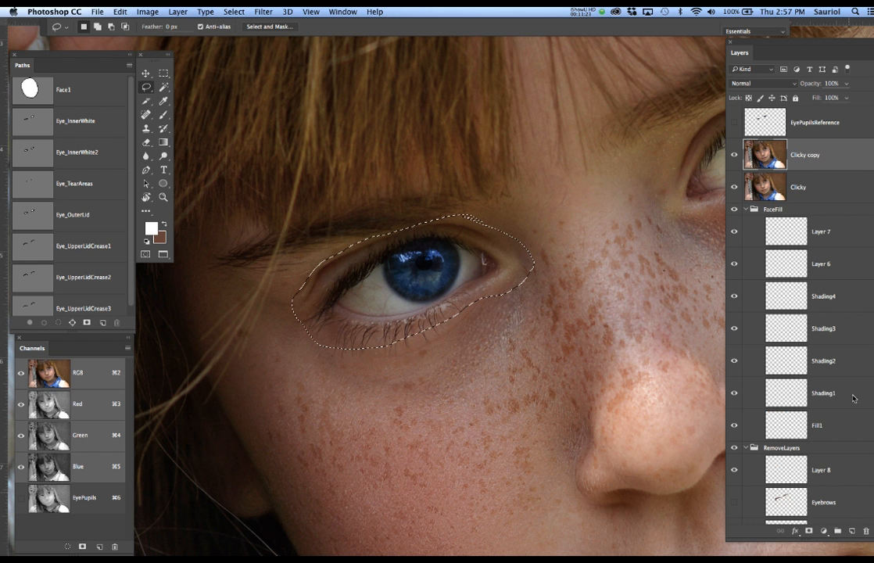
pyautogui.click(734, 190)
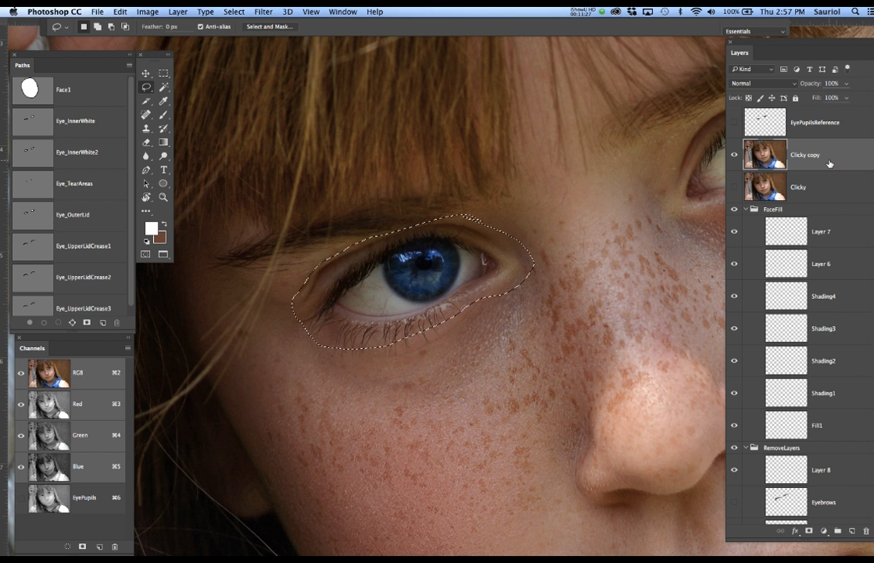
# Step: Fill the eye selection on the duplicated photo layer using Content-Aware, Normal mode and 100% opacity
pyautogui.press('F5')
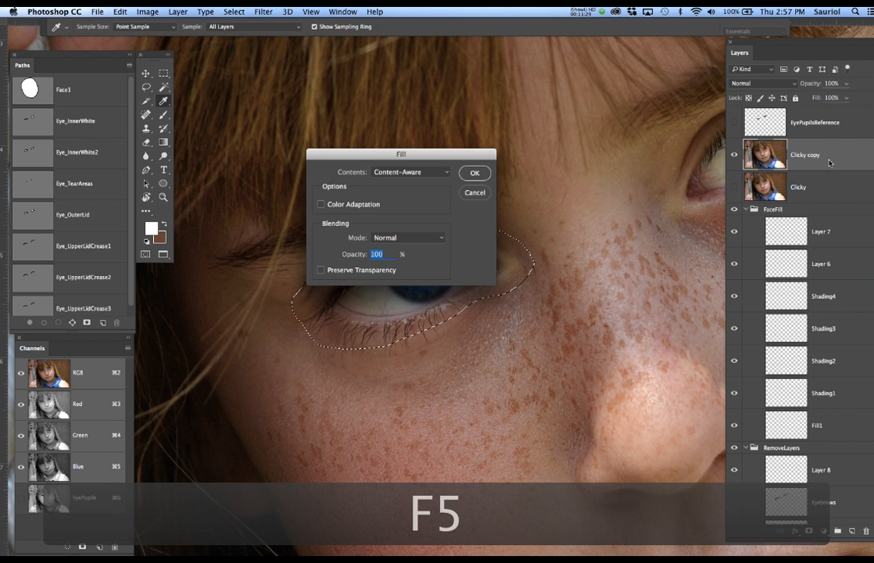
pyautogui.click(475, 174)
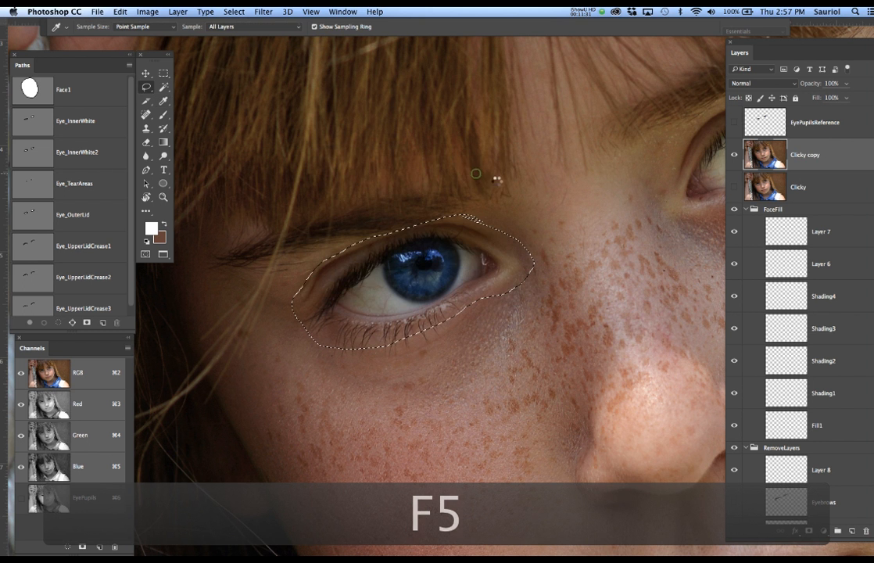
pyautogui.press('l')
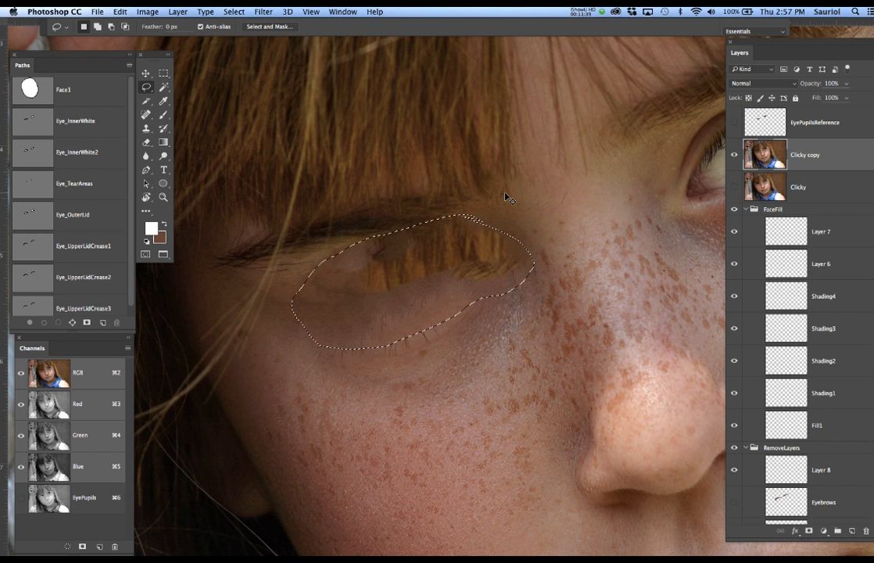
# Step: Clear the eye selection and set up a 150 px brush with 11% hardness and 10% flow
pyautogui.press('super+d')
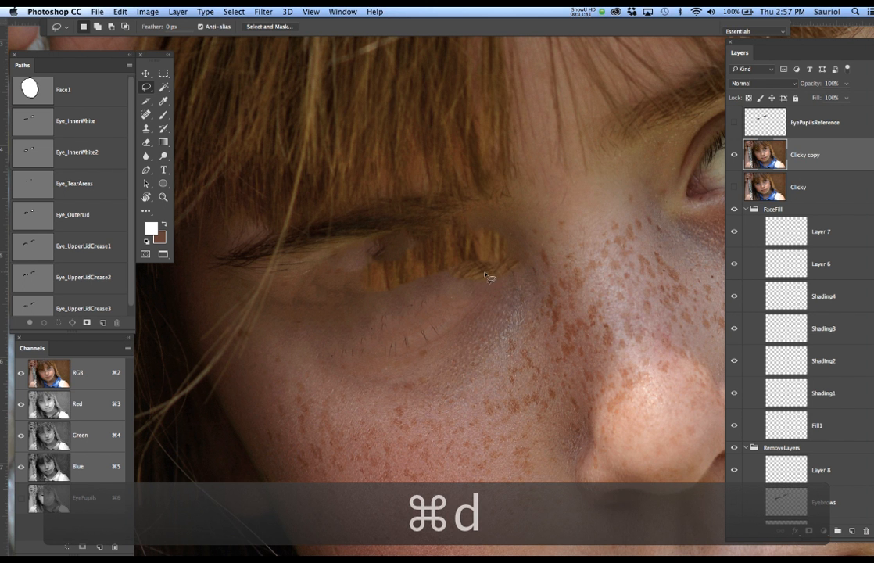
pyautogui.press('b')
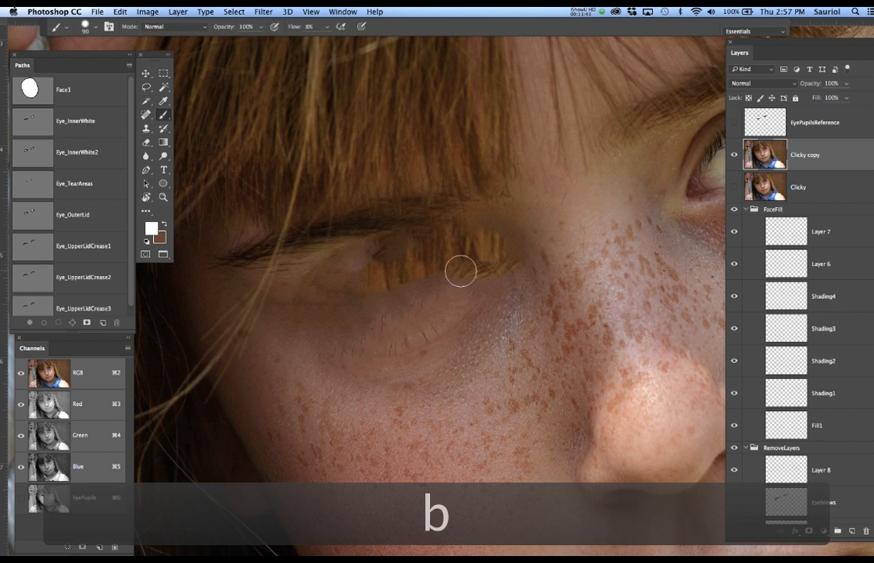
pyautogui.press(']')
pyautogui.press(']')
pyautogui.press(']')
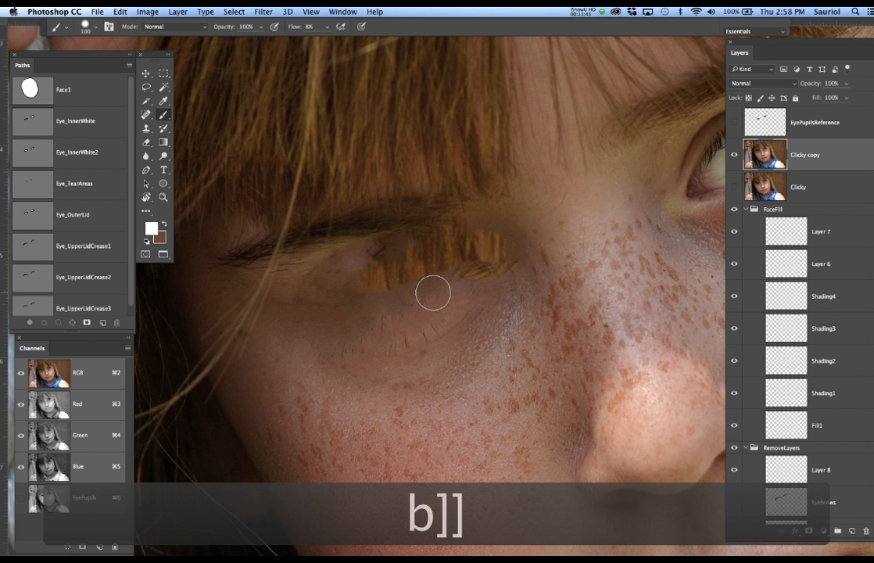
pyautogui.press('[')
pyautogui.press(']')
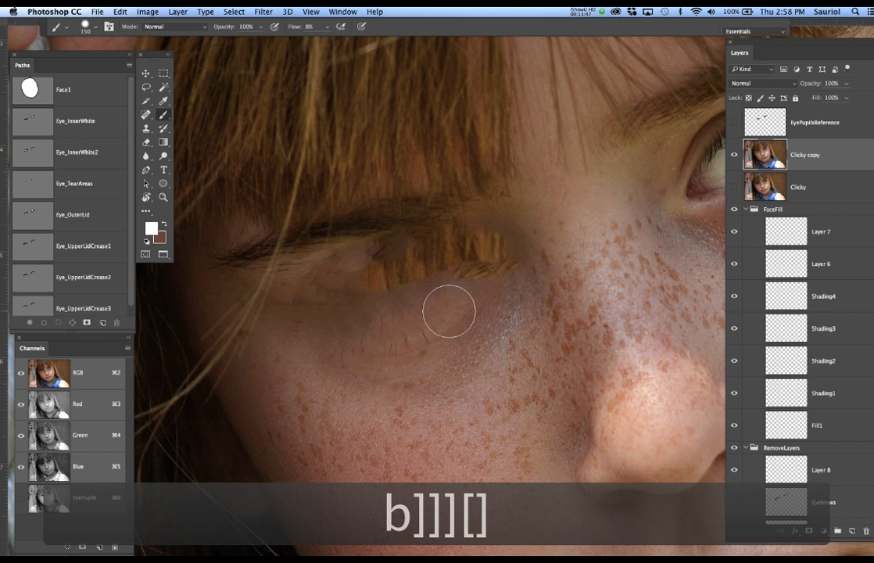
pyautogui.rightClick(452, 309)
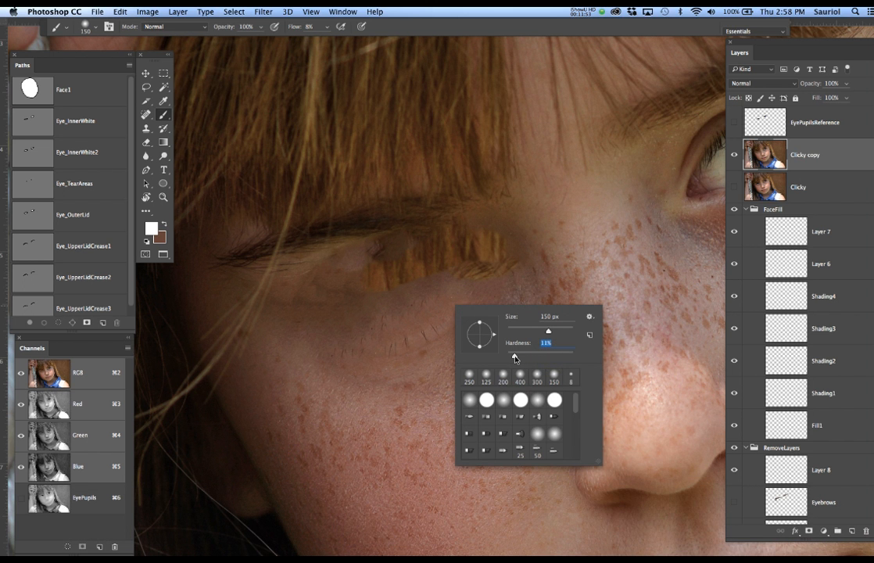
pyautogui.press('Return')
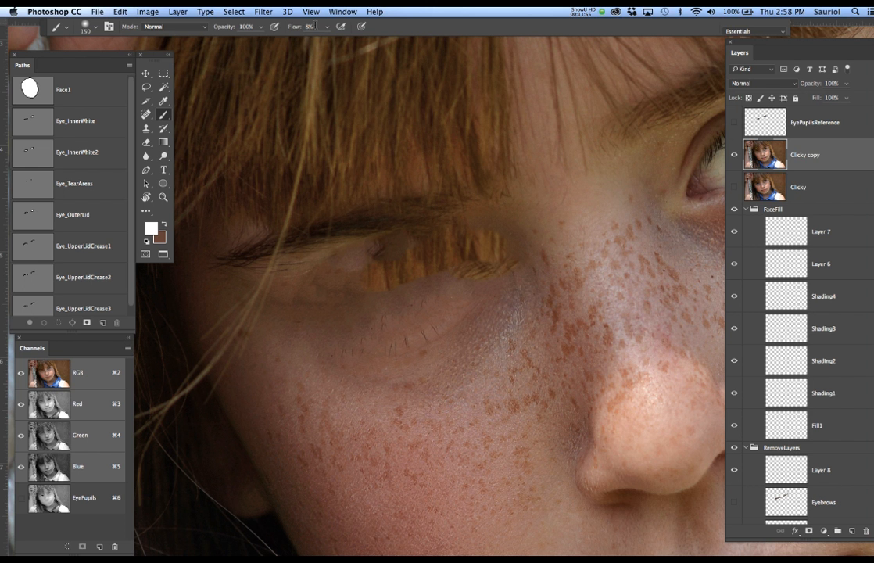
pyautogui.write('10')
# Step: Paint sampled nearby skin tones over the leftover hair patch and lashes in the filled eye area of the Clicky copy layer
pyautogui.moveTo(535, 217)
pyautogui.mouseDown()
pyautogui.moveTo(478, 240)
pyautogui.moveTo(481, 270)
pyautogui.mouseUp()
pyautogui.keyDown('alt'); pyautogui.click(485, 292); pyautogui.keyUp('alt')
pyautogui.keyDown('alt'); pyautogui.click(485, 292); pyautogui.keyUp('alt')
pyautogui.moveTo(500, 268)
pyautogui.mouseDown()
pyautogui.moveTo(466, 266)
pyautogui.moveTo(491, 262)
pyautogui.moveTo(406, 302)
pyautogui.mouseUp()
pyautogui.keyDown('alt'); pyautogui.click(454, 310); pyautogui.keyUp('alt')
pyautogui.keyDown('alt'); pyautogui.click(462, 282); pyautogui.keyUp('alt')
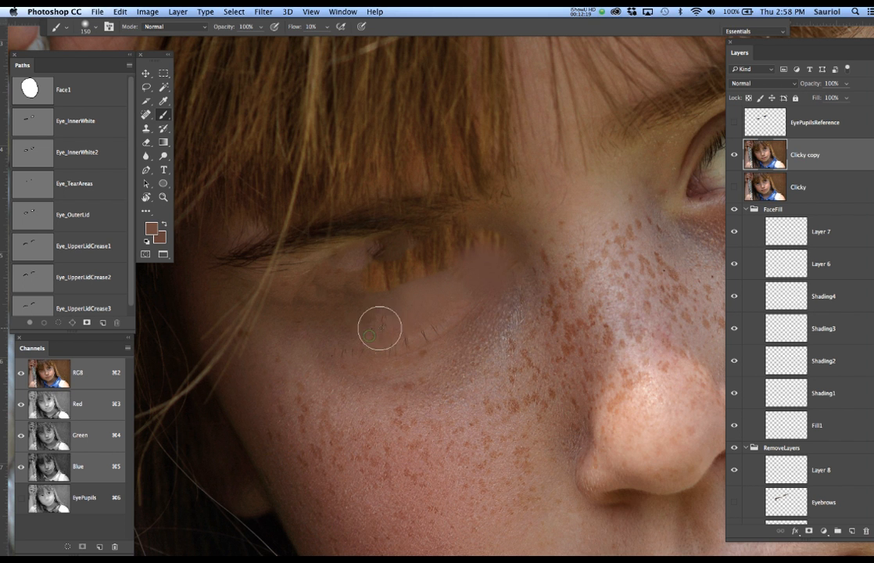
pyautogui.keyDown('alt'); pyautogui.click(383, 327); pyautogui.keyUp('alt')
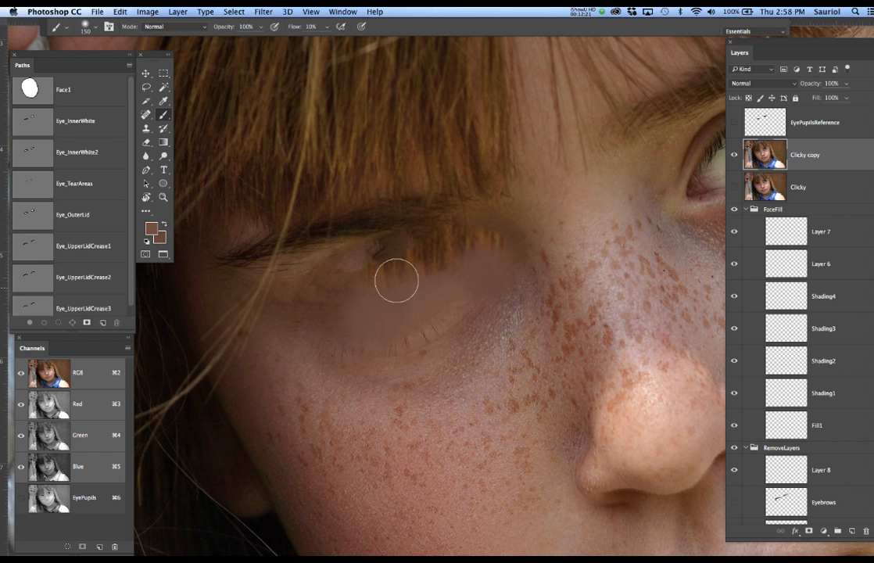
# Step: Paint sampled darker skin tones below the eyebrow, covering the remaining hair texture and smoothing the upper lid toward its outer corner
pyautogui.keyDown('alt'); pyautogui.click(493, 232); pyautogui.keyUp('alt')
pyautogui.moveTo(495, 237)
pyautogui.mouseDown()
pyautogui.moveTo(412, 240)
pyautogui.moveTo(427, 249)
pyautogui.moveTo(390, 255)
pyautogui.moveTo(451, 259)
pyautogui.moveTo(399, 274)
pyautogui.moveTo(438, 255)
pyautogui.moveTo(440, 228)
pyautogui.moveTo(520, 241)
pyautogui.moveTo(508, 276)
pyautogui.moveTo(465, 288)
pyautogui.moveTo(457, 305)
pyautogui.moveTo(465, 311)
pyautogui.moveTo(425, 312)
pyautogui.moveTo(421, 327)
pyautogui.moveTo(397, 343)
pyautogui.moveTo(459, 323)
pyautogui.moveTo(365, 357)
pyautogui.moveTo(426, 338)
pyautogui.mouseUp()
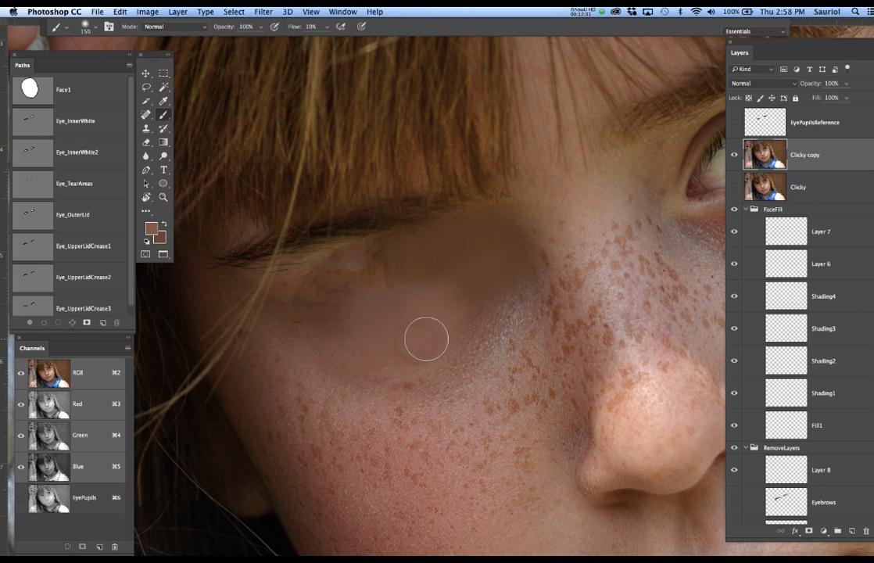
pyautogui.moveTo(482, 297); pyautogui.dragTo(457, 297)
pyautogui.moveTo(381, 281)
pyautogui.mouseDown()
pyautogui.moveTo(361, 293)
pyautogui.moveTo(352, 274)
pyautogui.mouseUp()
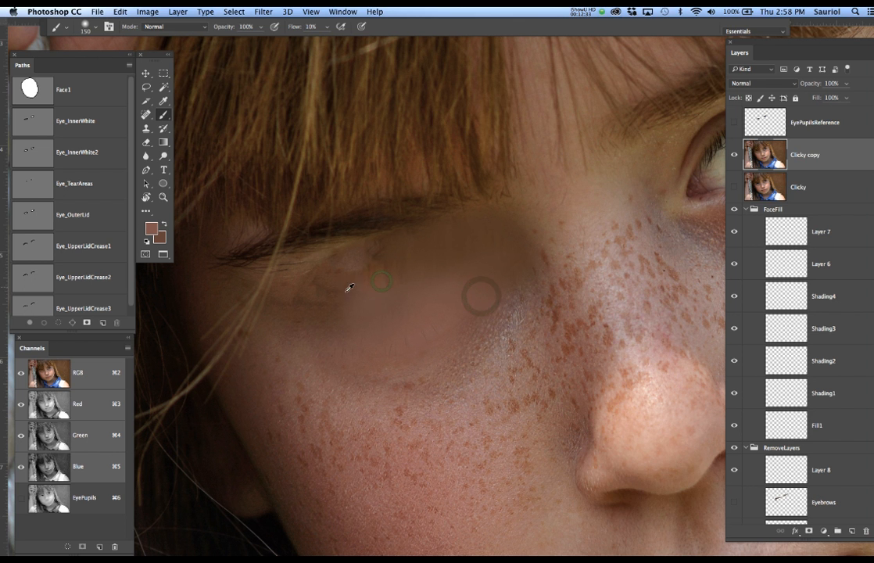
pyautogui.keyDown('alt'); pyautogui.click(340, 312); pyautogui.keyUp('alt')
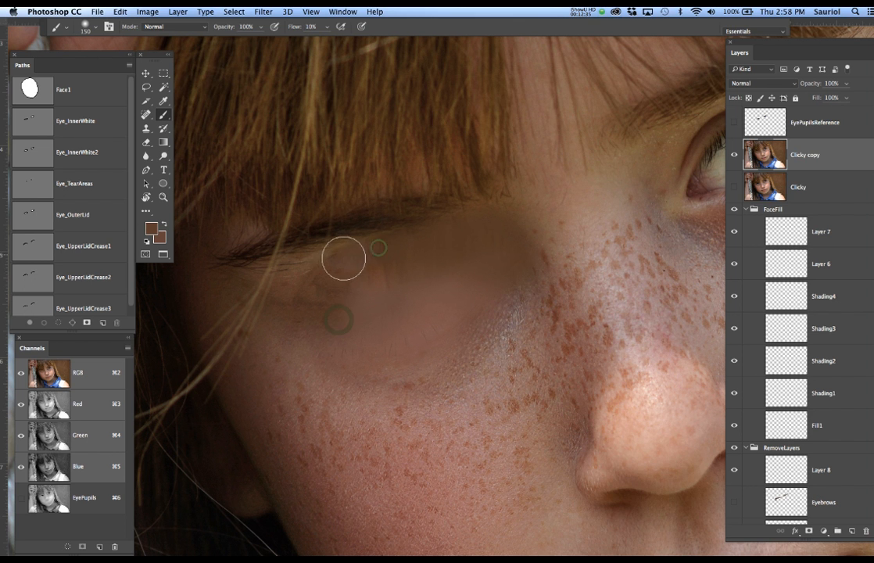
pyautogui.keyDown('alt'); pyautogui.click(317, 262); pyautogui.keyUp('alt')
pyautogui.moveTo(357, 256)
pyautogui.mouseDown()
pyautogui.moveTo(330, 282)
pyautogui.moveTo(359, 272)
pyautogui.moveTo(351, 260)
pyautogui.moveTo(319, 276)
pyautogui.moveTo(375, 258)
pyautogui.moveTo(363, 259)
pyautogui.moveTo(379, 278)
pyautogui.moveTo(362, 282)
pyautogui.moveTo(440, 277)
pyautogui.moveTo(418, 261)
pyautogui.mouseUp()
pyautogui.click(334, 300)
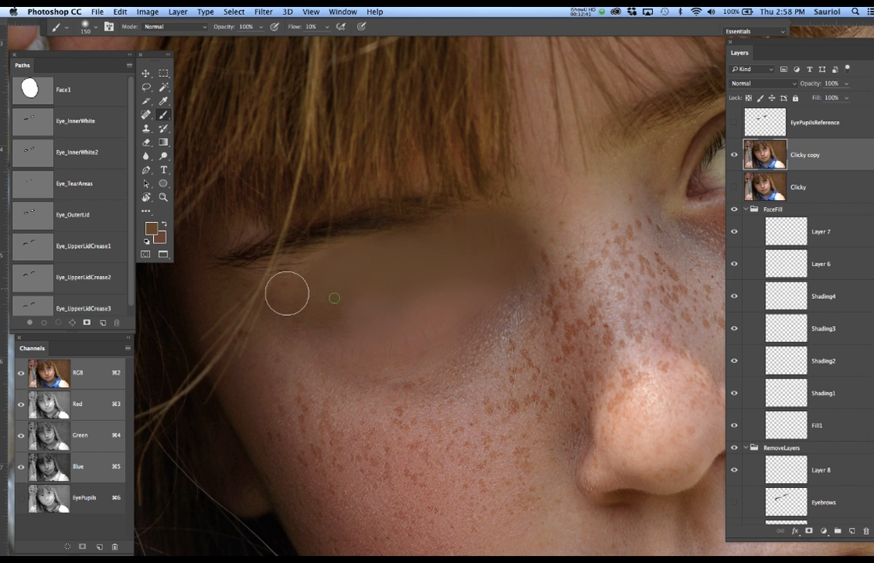
# Step: Enlarge the brush to 250 px and blend sampled cheek tones along the outer corner and underside of the removed eye
pyautogui.press(']')
pyautogui.press(']')
pyautogui.press(']')
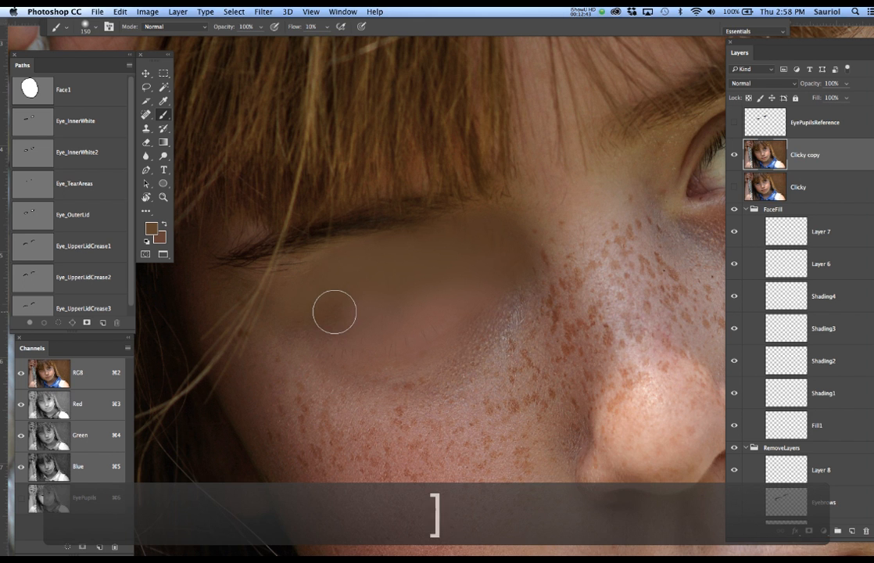
pyautogui.click(315, 314)
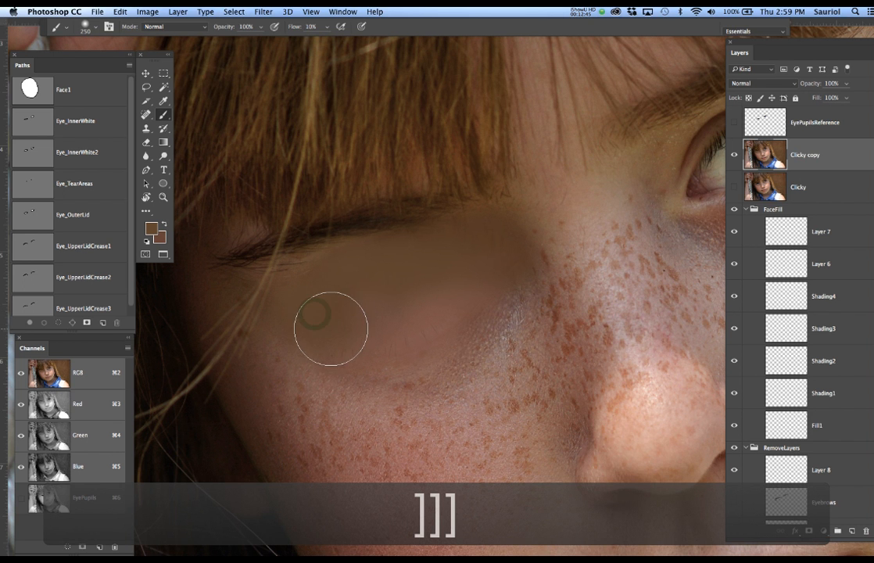
pyautogui.keyDown('alt'); pyautogui.click(302, 353); pyautogui.keyUp('alt')
pyautogui.moveTo(304, 326)
pyautogui.mouseDown()
pyautogui.moveTo(344, 362)
pyautogui.moveTo(418, 370)
pyautogui.moveTo(385, 371)
pyautogui.mouseUp()
pyautogui.keyDown('alt'); pyautogui.click(341, 399); pyautogui.keyUp('alt')
pyautogui.moveTo(329, 375); pyautogui.dragTo(411, 372)
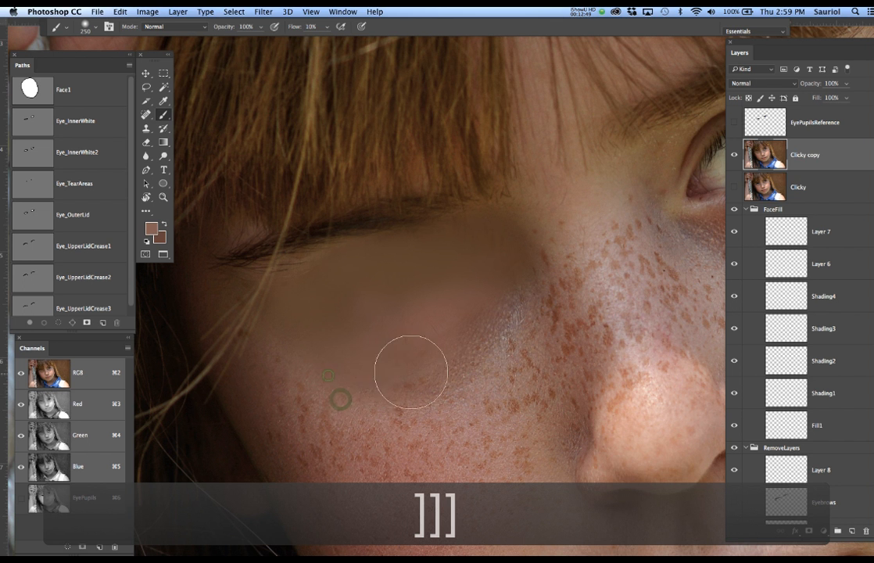
# Step: Blend skin tones across the center of the removed eye and its inner corner beside the nose bridge
pyautogui.moveTo(491, 341)
pyautogui.mouseDown()
pyautogui.moveTo(469, 335)
pyautogui.moveTo(462, 313)
pyautogui.mouseUp()
pyautogui.moveTo(503, 283)
pyautogui.mouseDown()
pyautogui.moveTo(472, 277)
pyautogui.moveTo(369, 319)
pyautogui.moveTo(488, 340)
pyautogui.mouseUp()
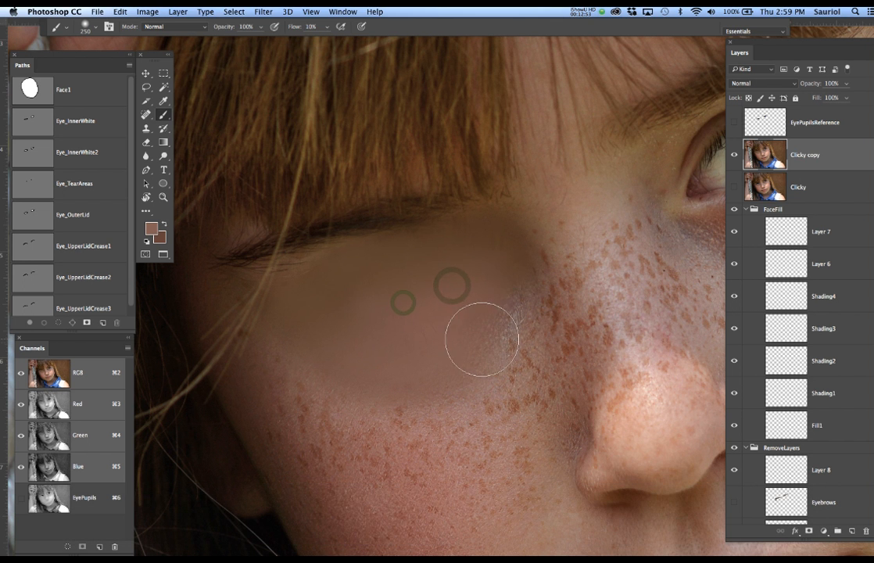
pyautogui.click(523, 261)
pyautogui.click(515, 269)
pyautogui.click(506, 243)
pyautogui.scroll(-5, 459, 331)
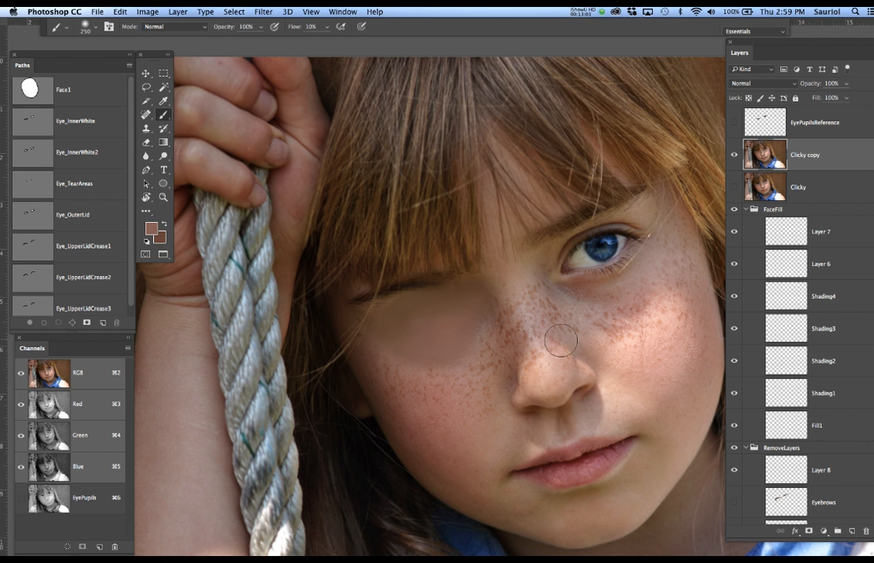
# Step: Hide the Clicky copy layer, briefly toggle the Clicky layer, and show Original_Leveled2 in the RemoveLayers group
pyautogui.click(736, 156)
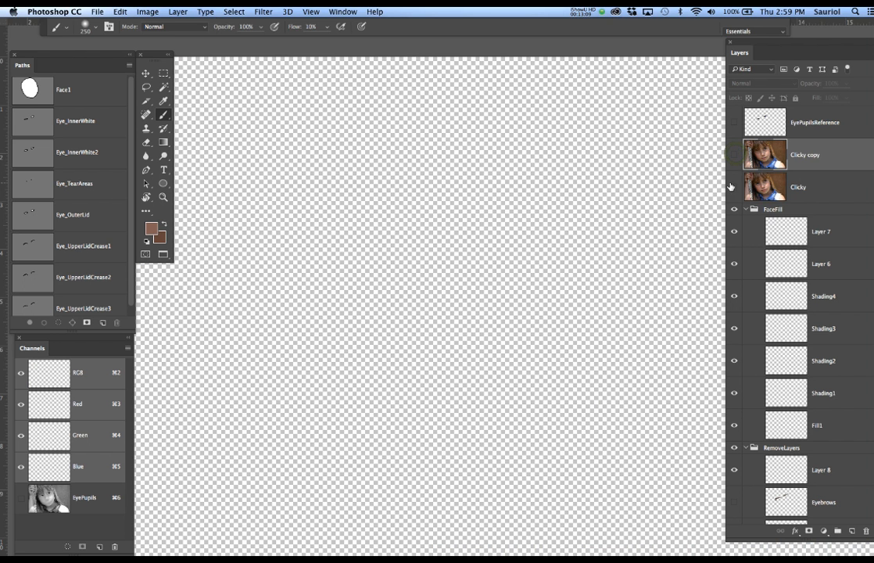
pyautogui.click(733, 187)
pyautogui.click(733, 186)
pyautogui.scroll(-5, 773, 366)
pyautogui.click(734, 444)
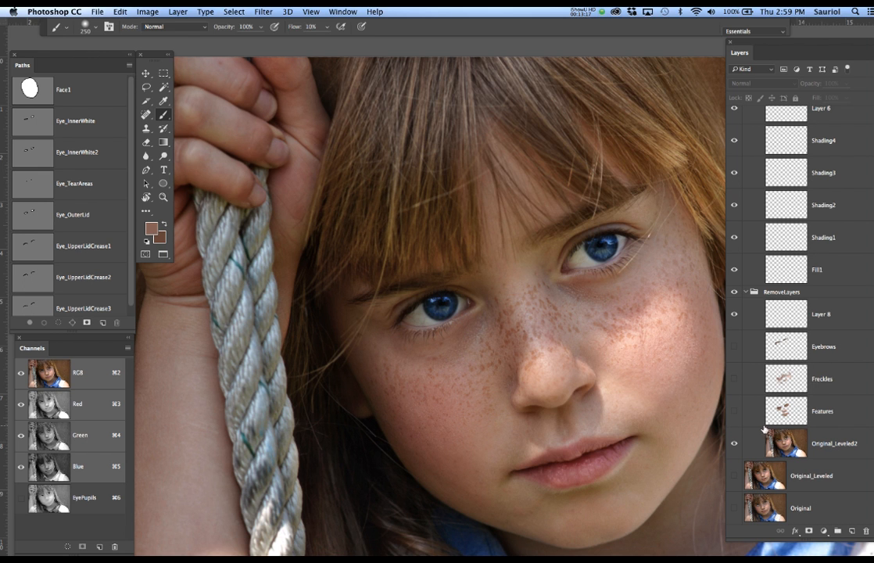
# Step: Show the Features, Freckles and Eyebrows removal layers one after another, and collapse the RemoveLayers group
pyautogui.click(734, 412)
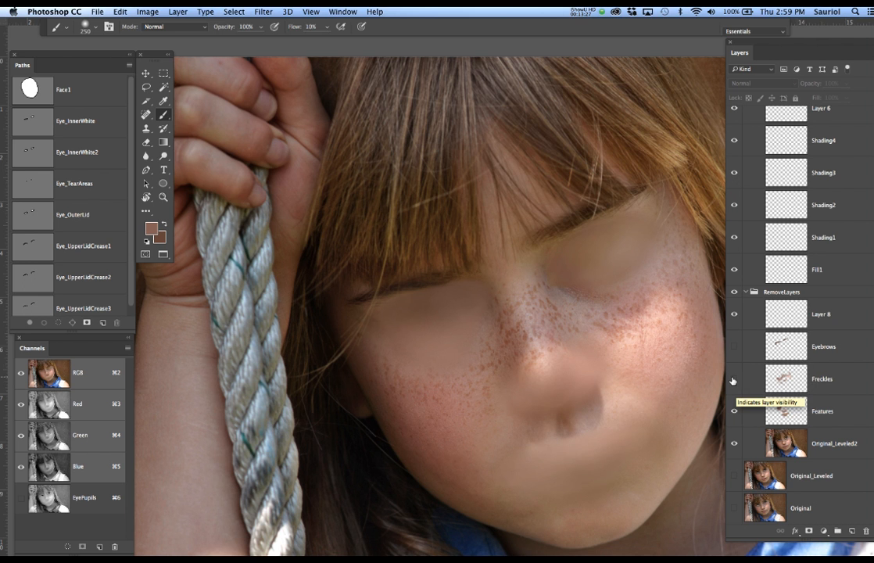
pyautogui.click(733, 379)
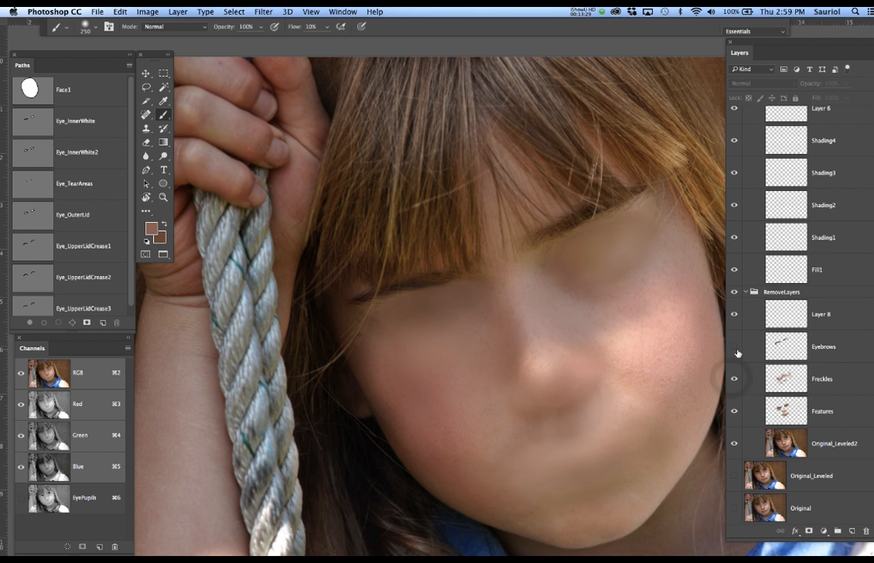
pyautogui.click(735, 348)
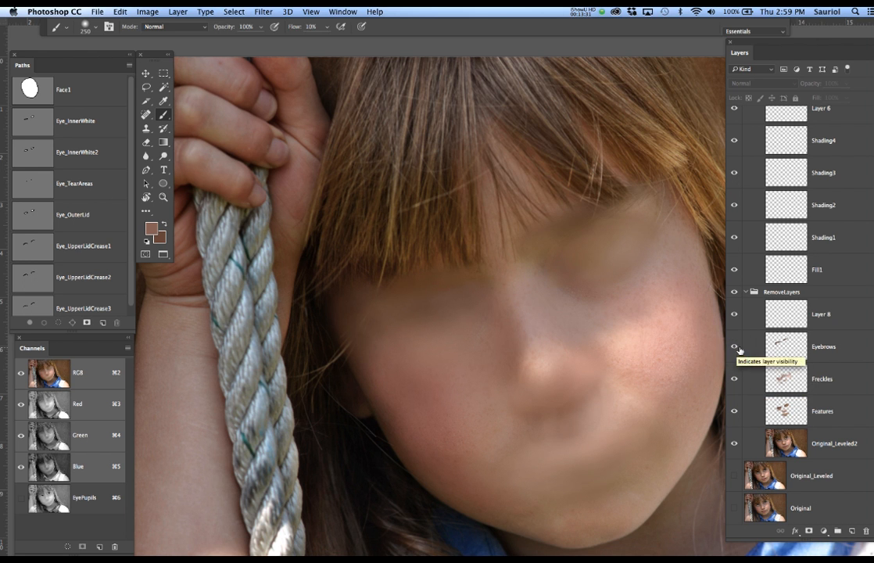
pyautogui.moveTo(647, 323); pyautogui.dragTo(597, 284)
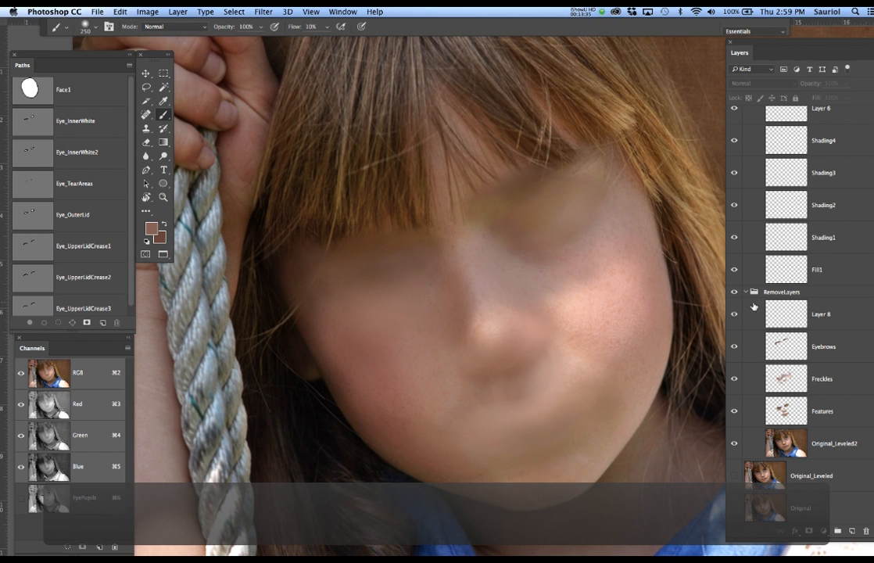
pyautogui.click(746, 292)
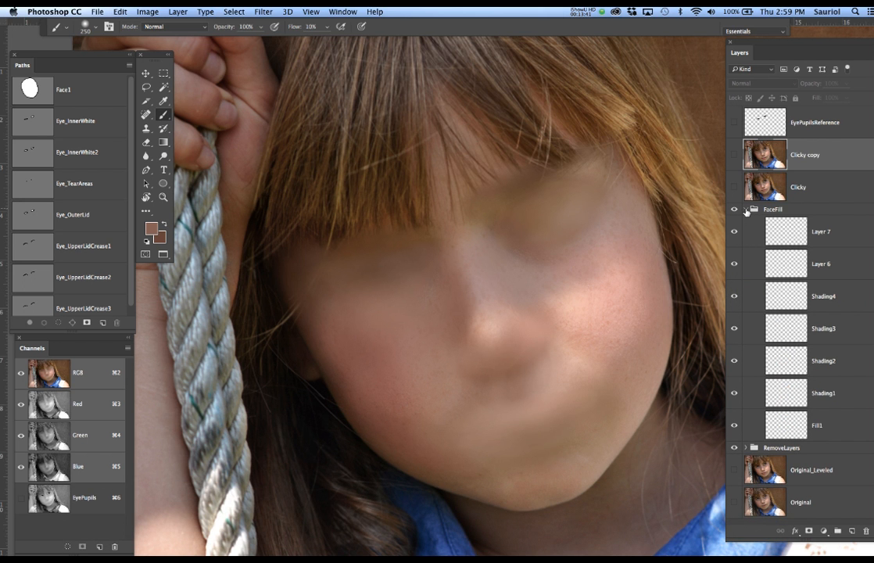
pyautogui.click(746, 209)
pyautogui.click(746, 210)
# Step: Compare the featureless face with the Clicky layer, leave Clicky hidden, and delete the Clicky copy layer
pyautogui.click(733, 190)
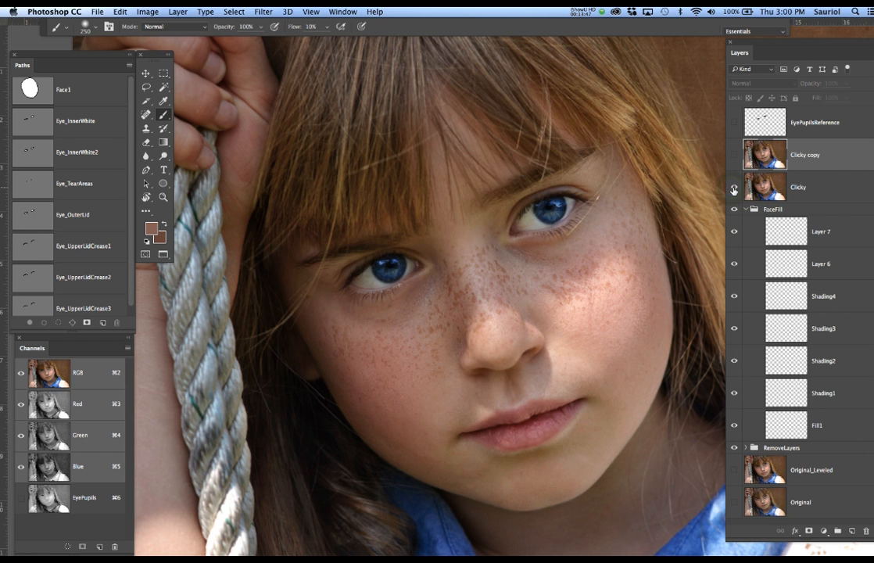
pyautogui.click(734, 189)
pyautogui.click(734, 188)
pyautogui.click(734, 188)
pyautogui.moveTo(821, 155); pyautogui.dragTo(866, 468)
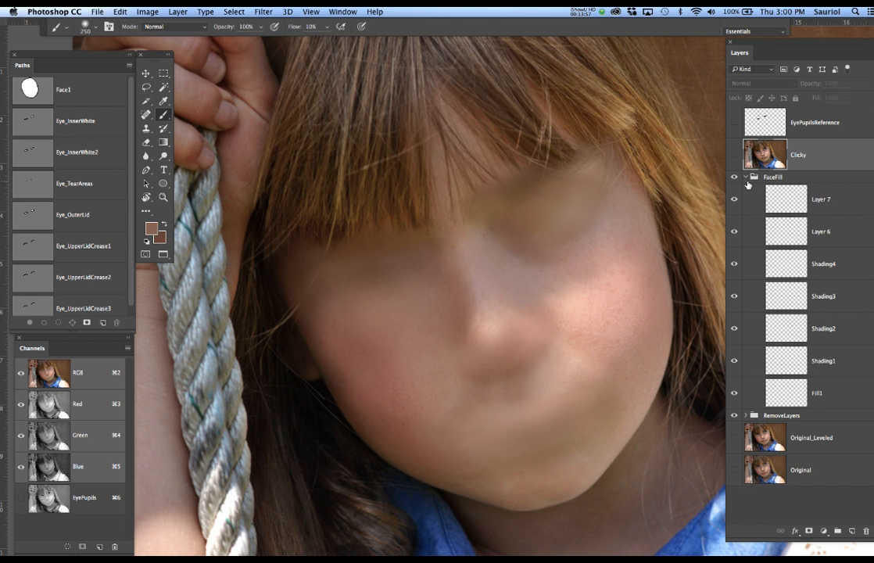
# Step: Add Eyebrows, Freckles, Features and Original_Leveled2 from the RemoveLayers group to the layer selection, and delete the empty Layer 8
pyautogui.click(746, 415)
pyautogui.scroll(-4, 748, 416)
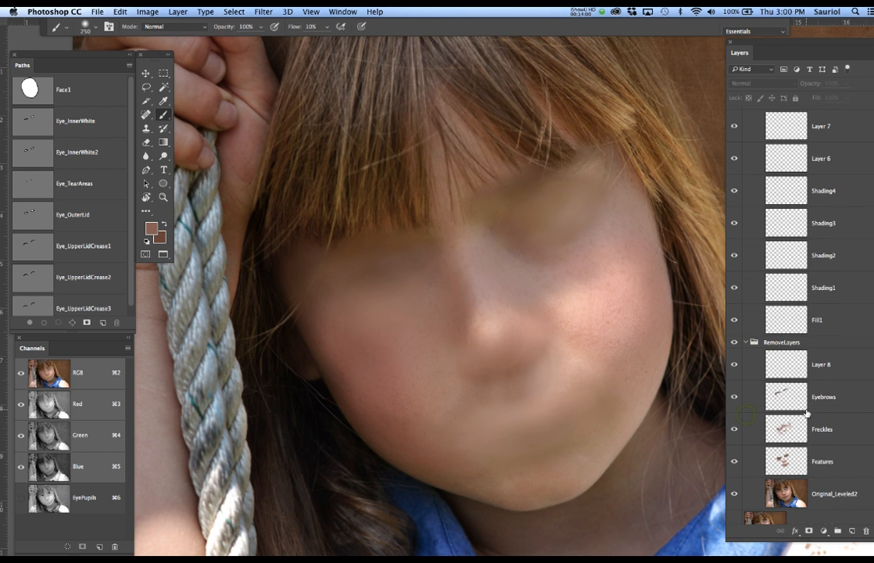
pyautogui.click(857, 353)
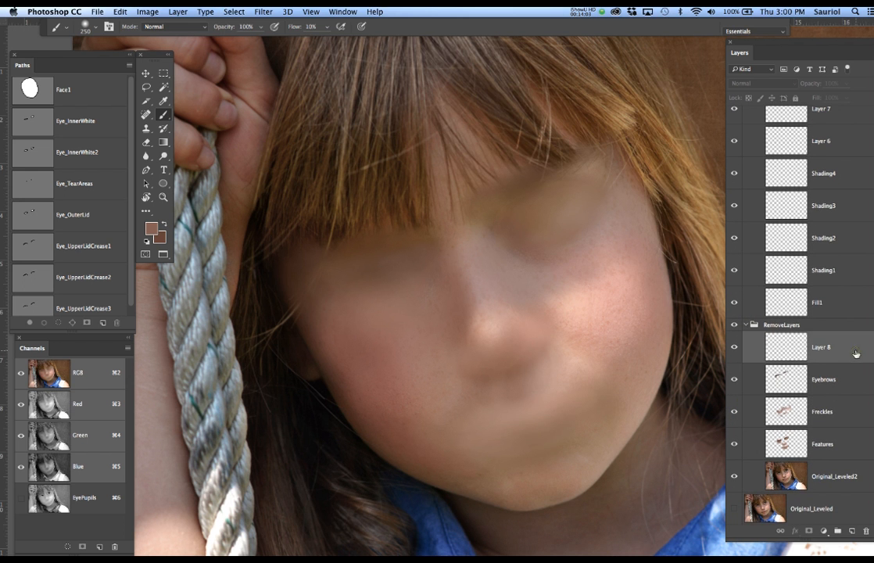
pyautogui.keyDown('super'); pyautogui.click(856, 382); pyautogui.keyUp('super')
pyautogui.keyDown('super'); pyautogui.click(855, 412); pyautogui.keyUp('super')
pyautogui.keyDown('super'); pyautogui.click(851, 442); pyautogui.keyUp('super')
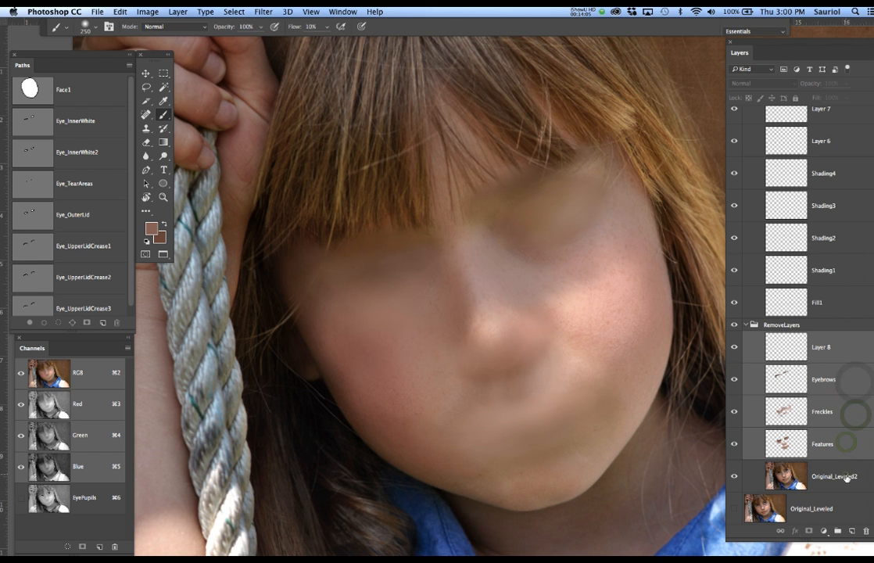
pyautogui.keyDown('super'); pyautogui.click(847, 479); pyautogui.keyUp('super')
pyautogui.keyDown('super'); pyautogui.click(846, 352); pyautogui.keyUp('super')
pyautogui.moveTo(847, 356); pyautogui.dragTo(866, 531)
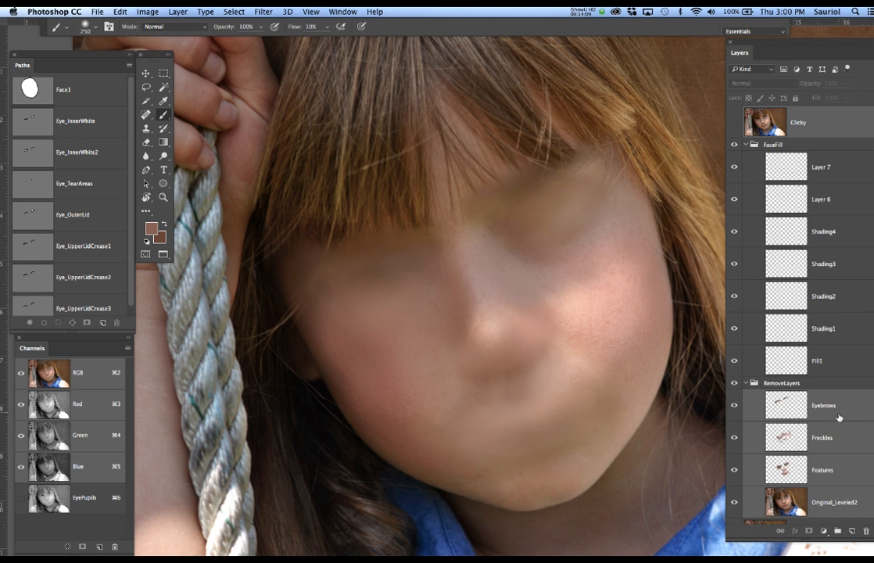
# Step: Stamp the selected layers into a new merged layer, keeping the originals
pyautogui.scroll(-3, 843, 395)
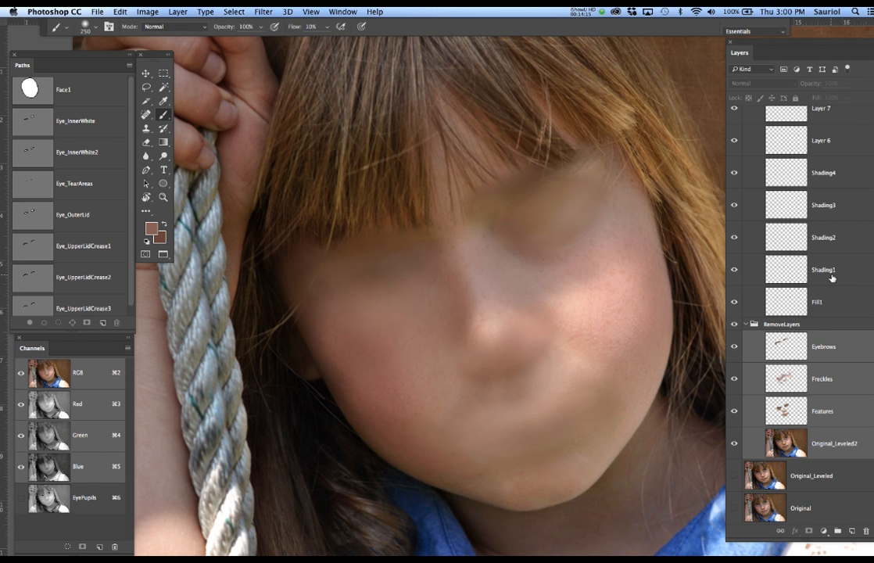
pyautogui.press('alt+super+e')
pyautogui.scroll(3, 837, 268)
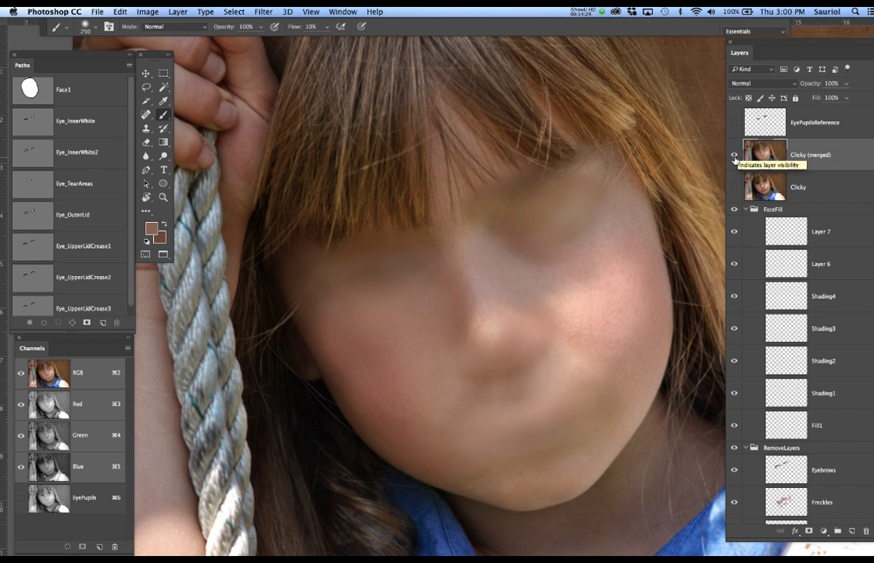
# Step: Rename the merged featureless-face layer to Clicky FaceBase
pyautogui.doubleClick(804, 155)
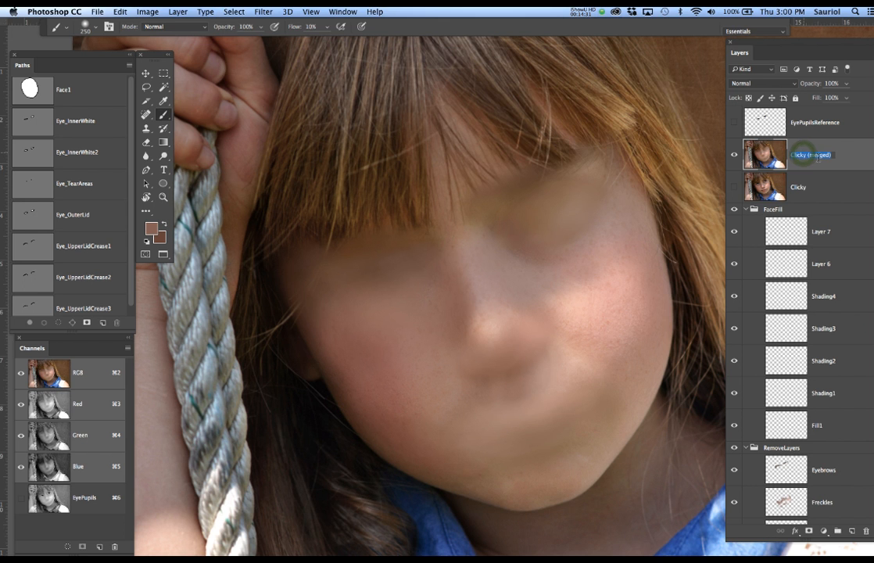
pyautogui.press('BackSpace')
pyautogui.press('BackSpace')
pyautogui.press('BackSpace')
pyautogui.press('BackSpace')
pyautogui.press('BackSpace')
pyautogui.press('BackSpace')
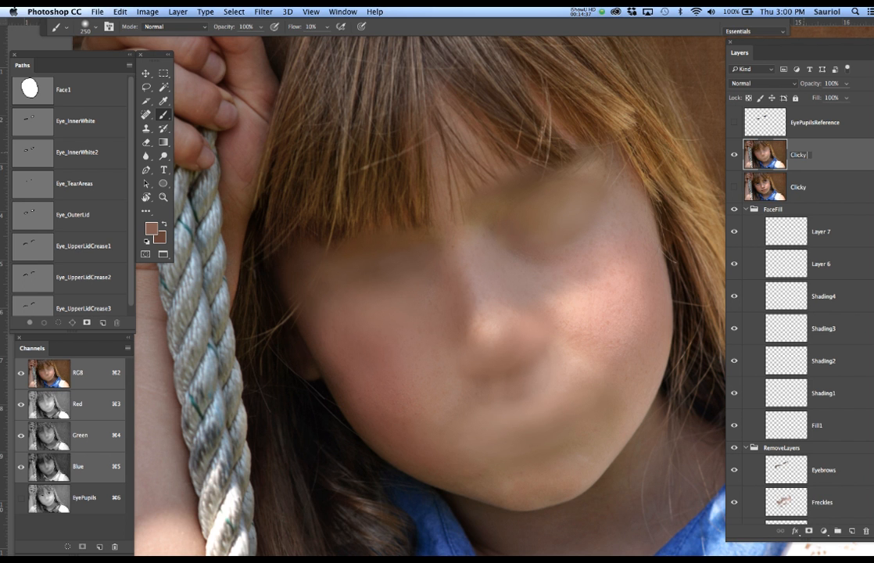
pyautogui.write('Facw')
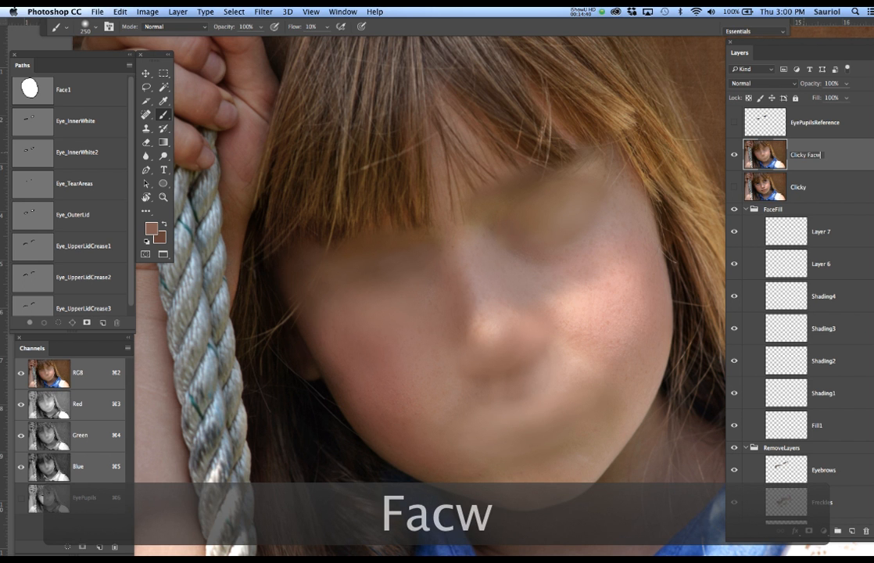
pyautogui.press('BackSpace')
pyautogui.write('eBase')
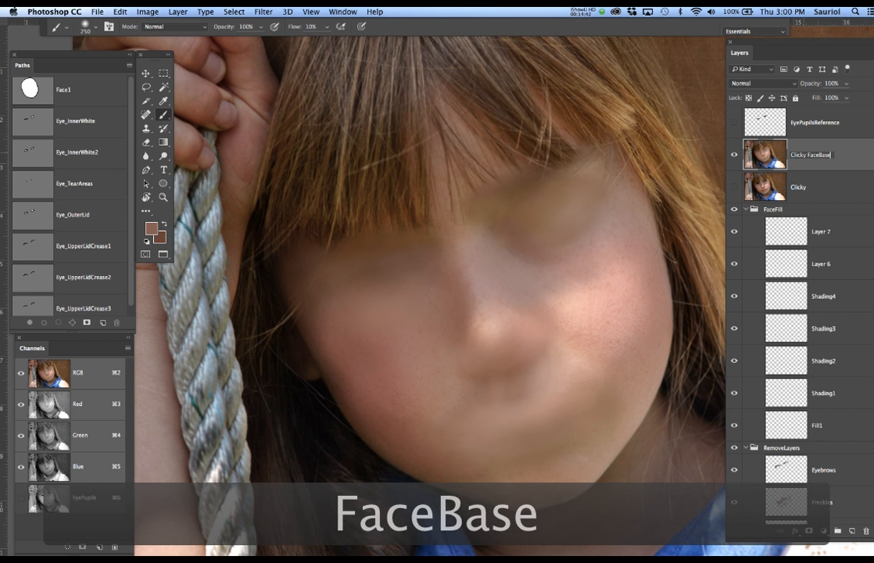
pyautogui.press('Return')
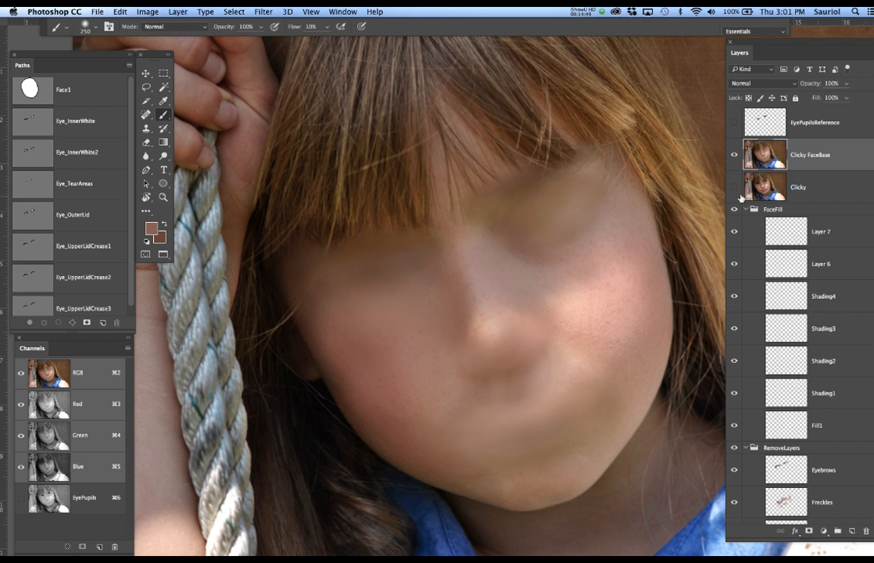
# Step: Compare the Clicky FaceBase layer with the Clicky layer, and leave both hidden
pyautogui.click(734, 156)
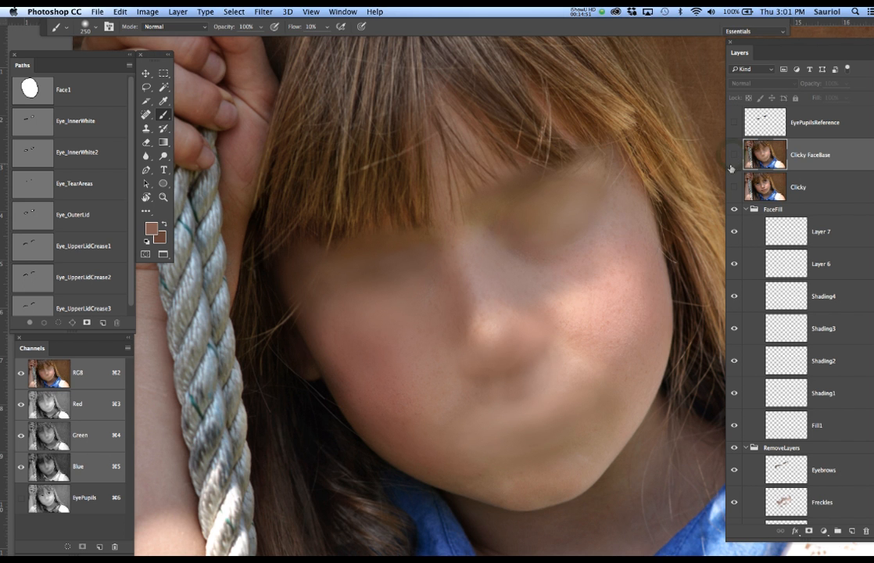
pyautogui.click(734, 155)
pyautogui.click(735, 189)
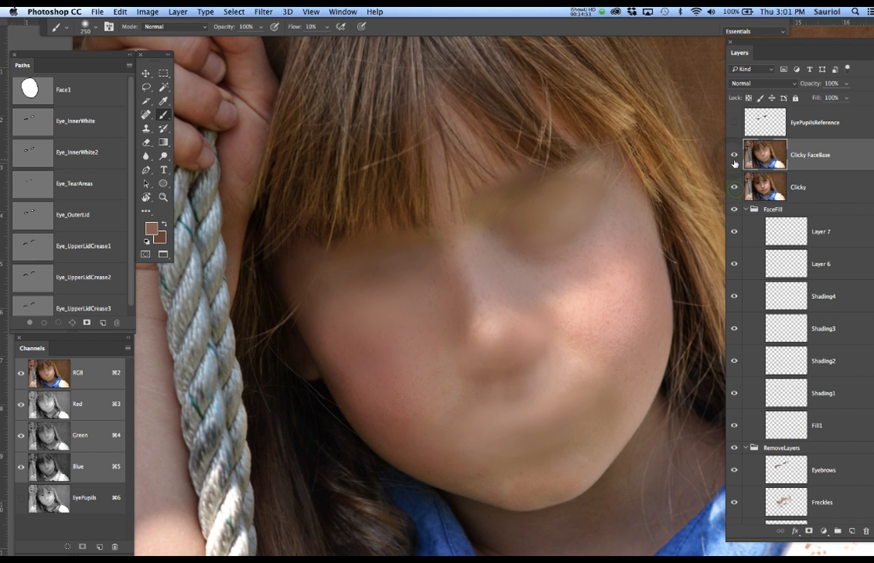
pyautogui.click(734, 156)
pyautogui.click(735, 156)
pyautogui.click(734, 188)
pyautogui.click(735, 155)
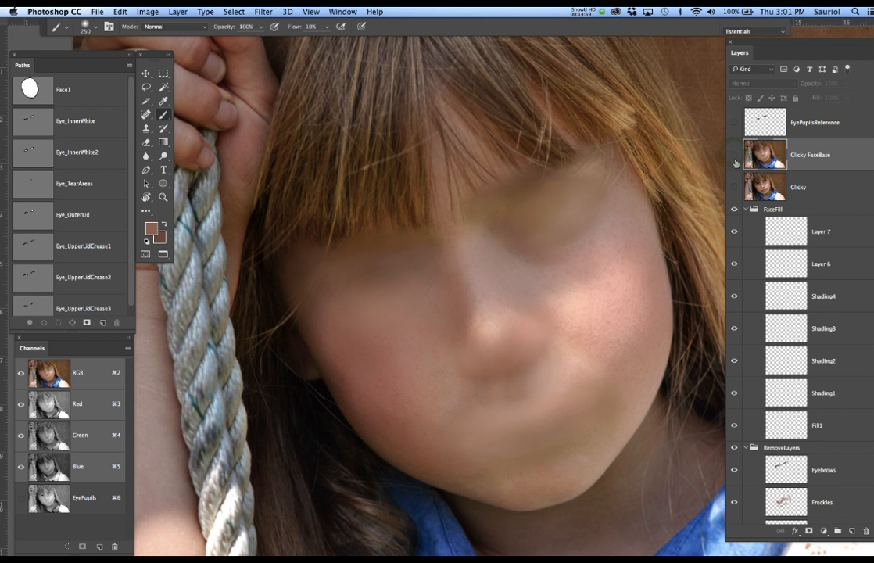
# Step: Hide and collapse the RemoveLayers group, and show the Original_Leveled layer
pyautogui.scroll(-2, 774, 209)
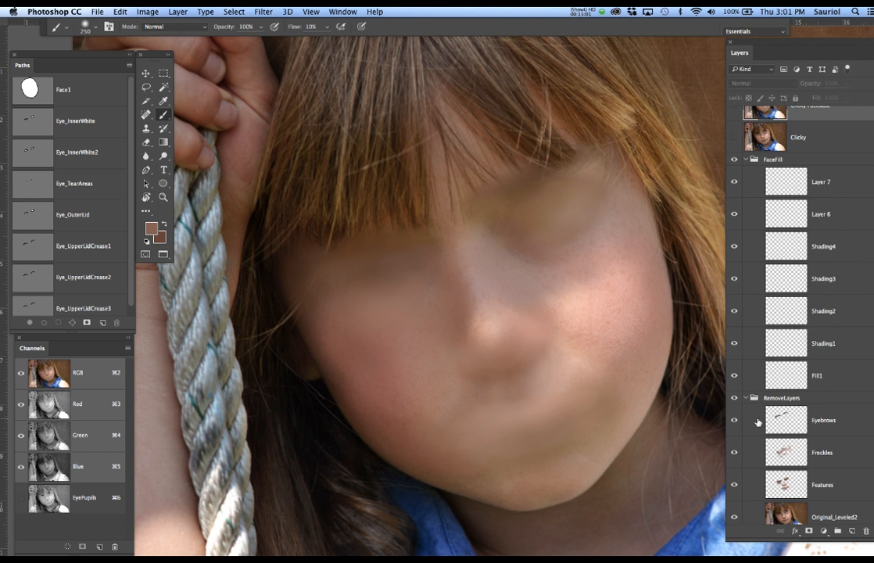
pyautogui.click(733, 398)
pyautogui.click(746, 399)
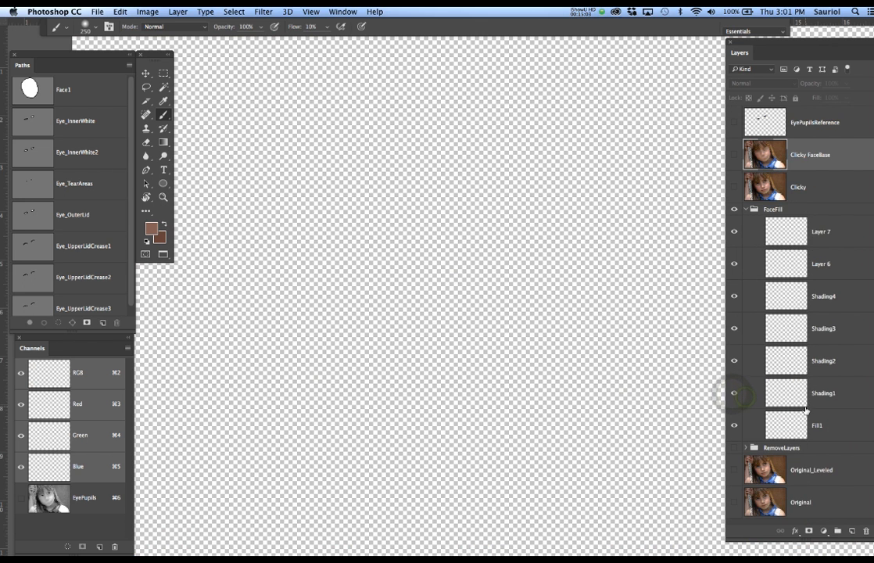
pyautogui.click(735, 470)
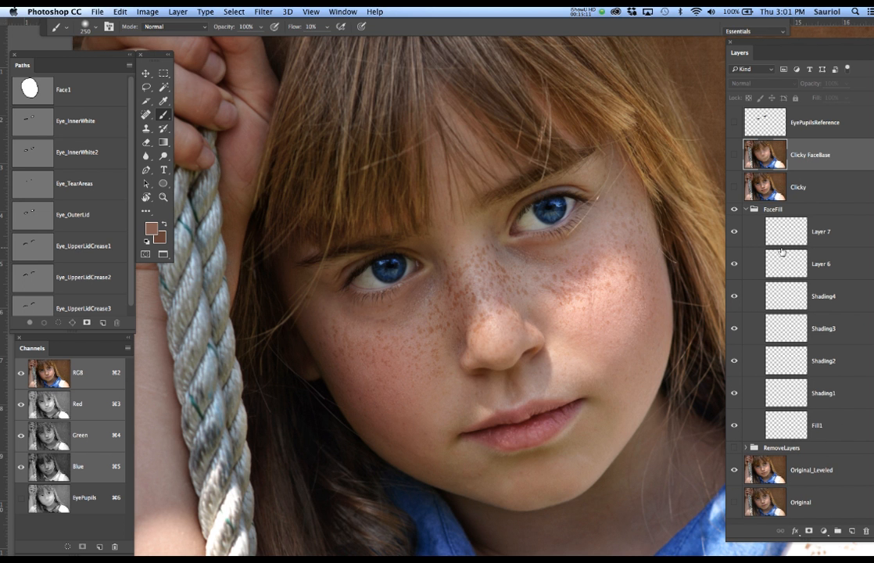
# Step: Compare the original portrait with the featureless Clicky FaceBase layer, and leave Clicky FaceBase hidden
pyautogui.click(733, 157)
pyautogui.click(733, 156)
pyautogui.click(733, 156)
pyautogui.click(733, 156)
pyautogui.click(733, 155)
pyautogui.click(733, 156)
pyautogui.click(733, 155)
pyautogui.click(732, 156)
# Step: Display the Face1 path with its anchor points around the face, and load it as a selection
pyautogui.click(28, 78)
pyautogui.press('p')
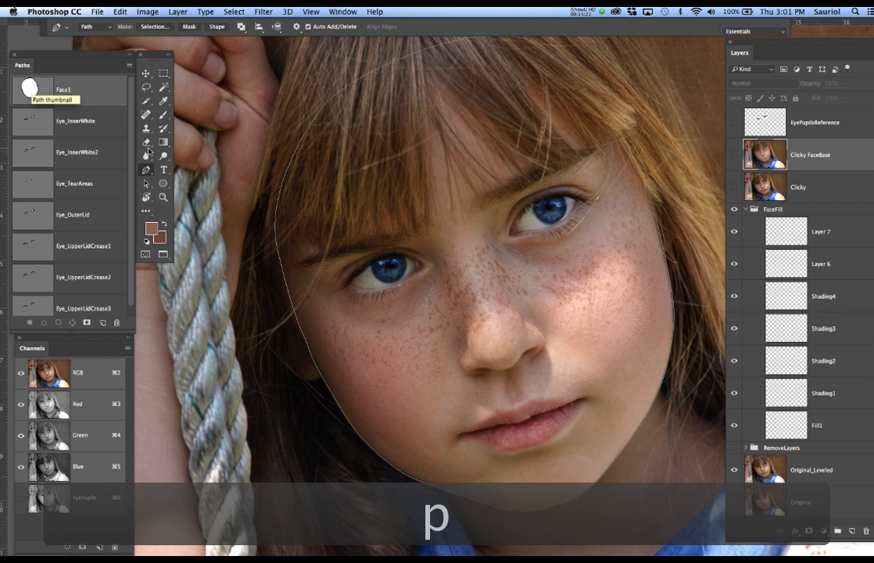
pyautogui.keyDown('super'); pyautogui.click(401, 473); pyautogui.keyUp('super')
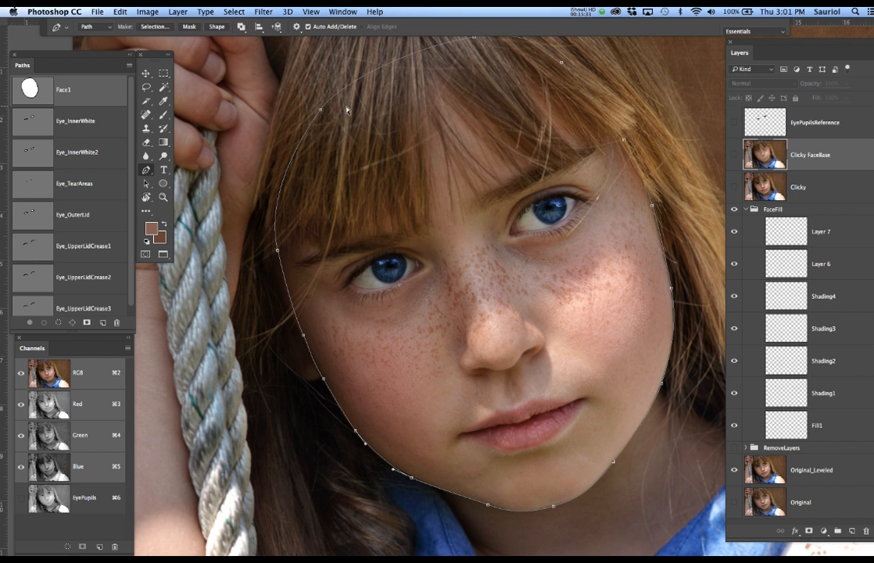
pyautogui.moveTo(481, 170); pyautogui.dragTo(473, 201)
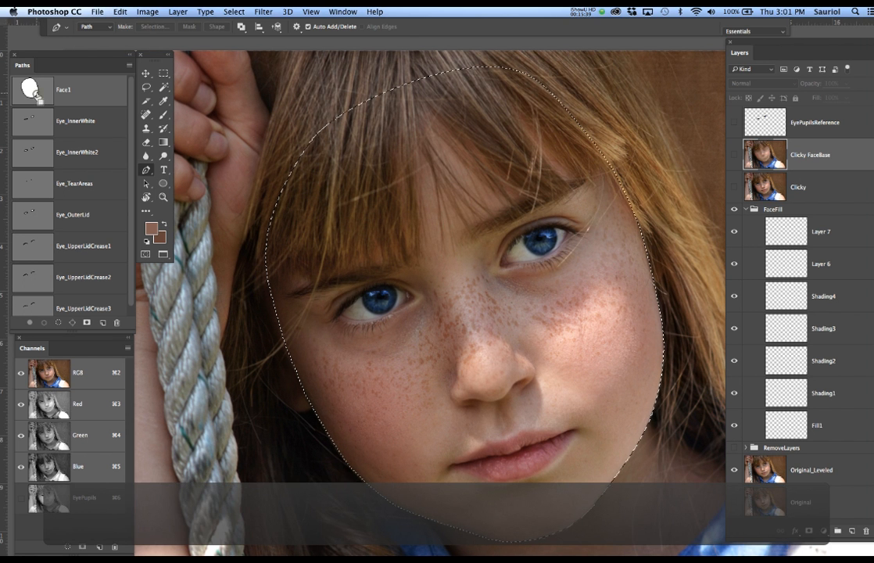
pyautogui.keyDown('super'); pyautogui.click(33, 90); pyautogui.keyUp('super')
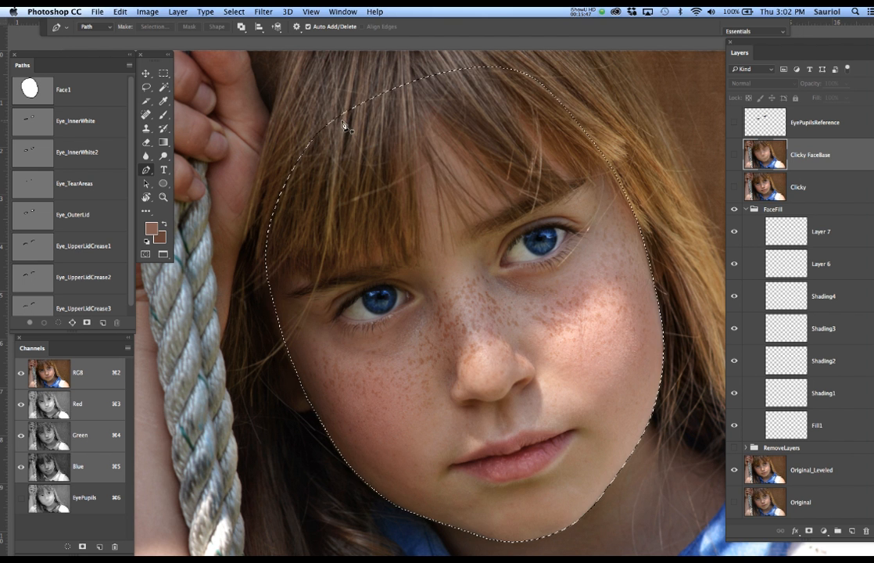
# Step: Sample the pink cheek tone from Clicky FaceBase with the Brush tool, and fill the face selection with it on the Fill1 layer
pyautogui.click(734, 156)
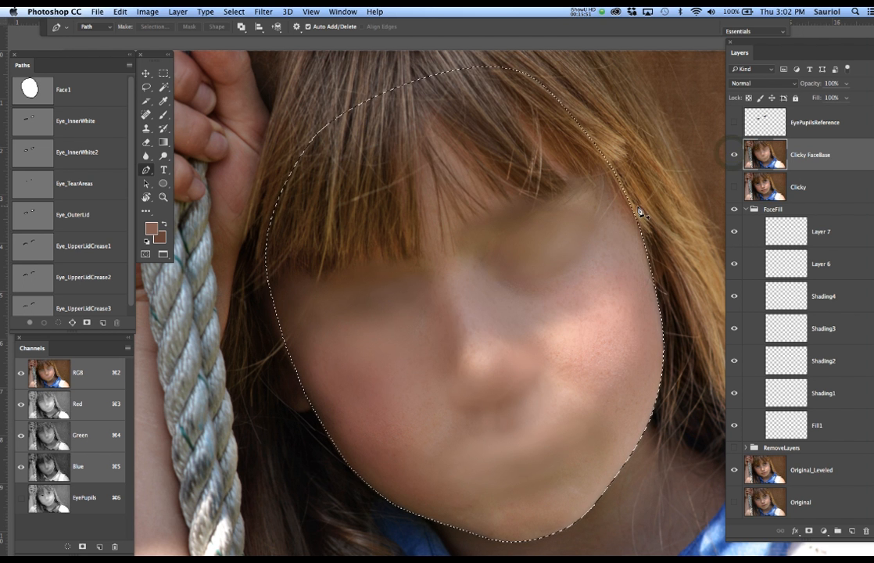
pyautogui.press('b')
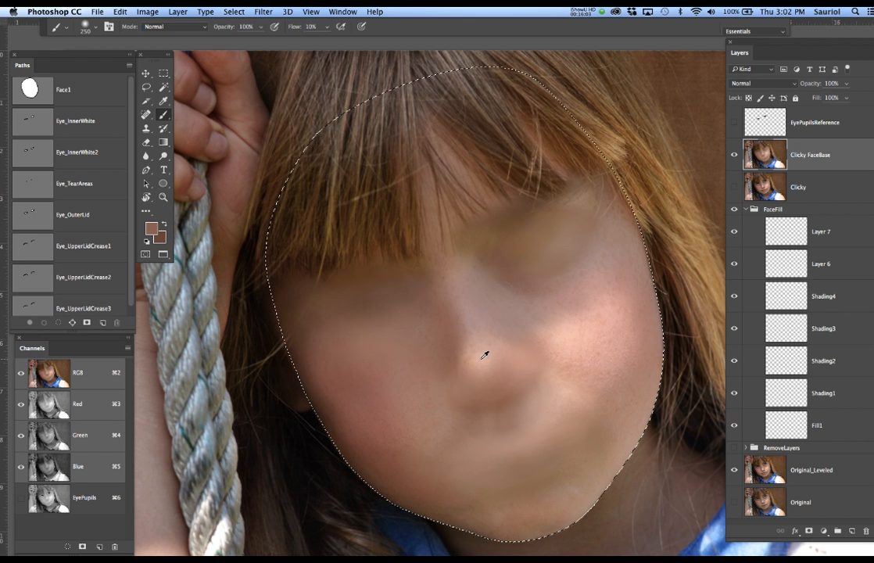
pyautogui.keyDown('alt'); pyautogui.click(623, 305); pyautogui.keyUp('alt')
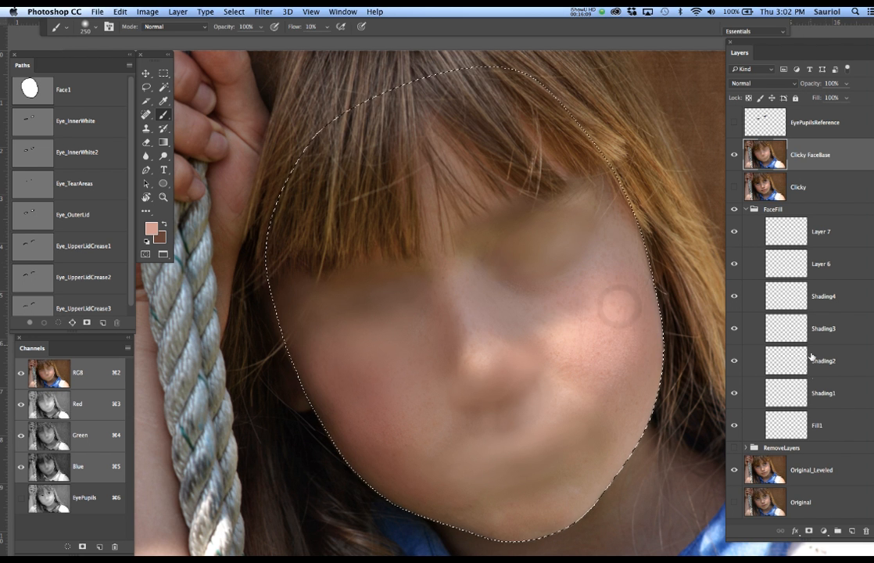
pyautogui.click(836, 429)
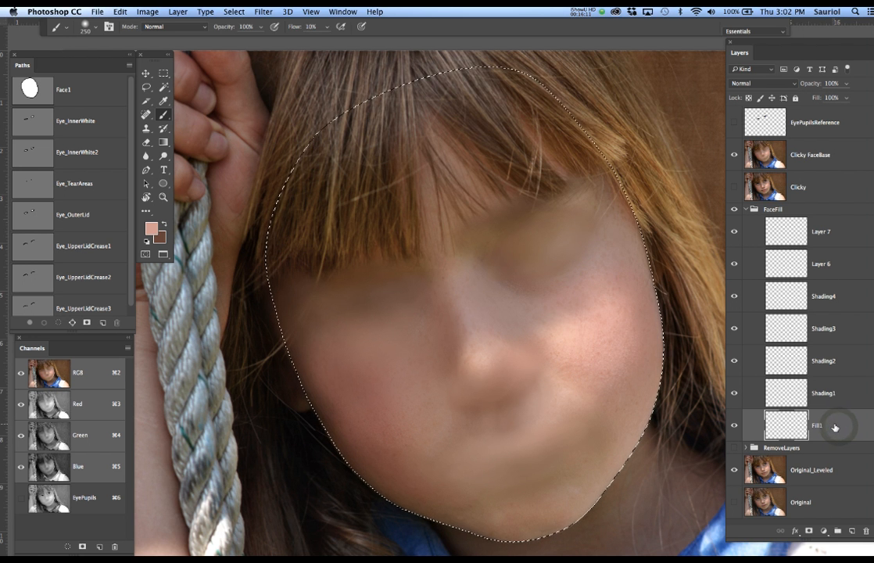
pyautogui.hotkey('alt', 'BackSpace')
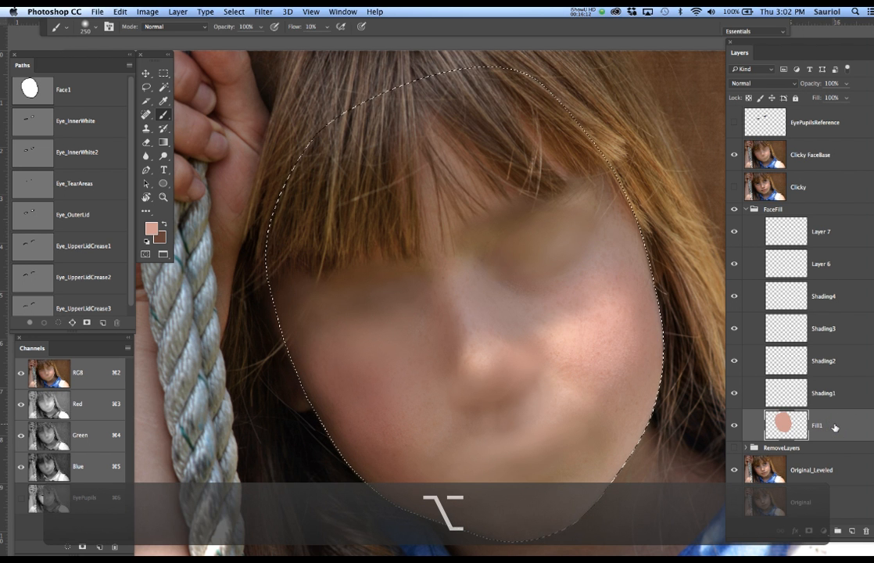
# Step: Compare the pink face fill with the Clicky FaceBase layer, and leave Clicky FaceBase visible
pyautogui.click(734, 155)
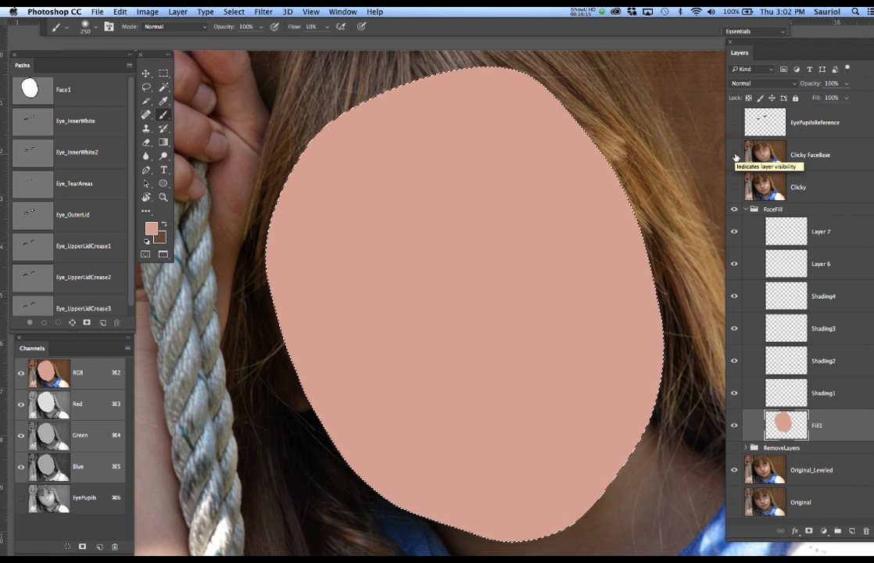
pyautogui.click(735, 155)
pyautogui.click(734, 155)
pyautogui.click(734, 155)
pyautogui.click(735, 154)
pyautogui.click(734, 155)
pyautogui.click(734, 155)
pyautogui.click(734, 155)
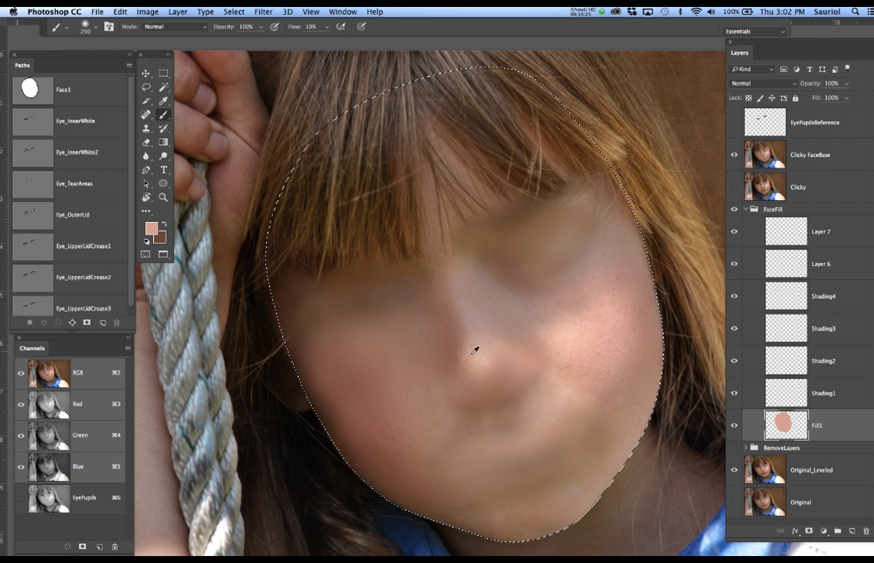
# Step: Refill the face selection on Fill1 with a beige skin tone sampled from the mouth area, with Clicky FaceBase hidden, and save the document
pyautogui.keyDown('alt'); pyautogui.click(518, 438); pyautogui.keyUp('alt')
pyautogui.click(734, 157)
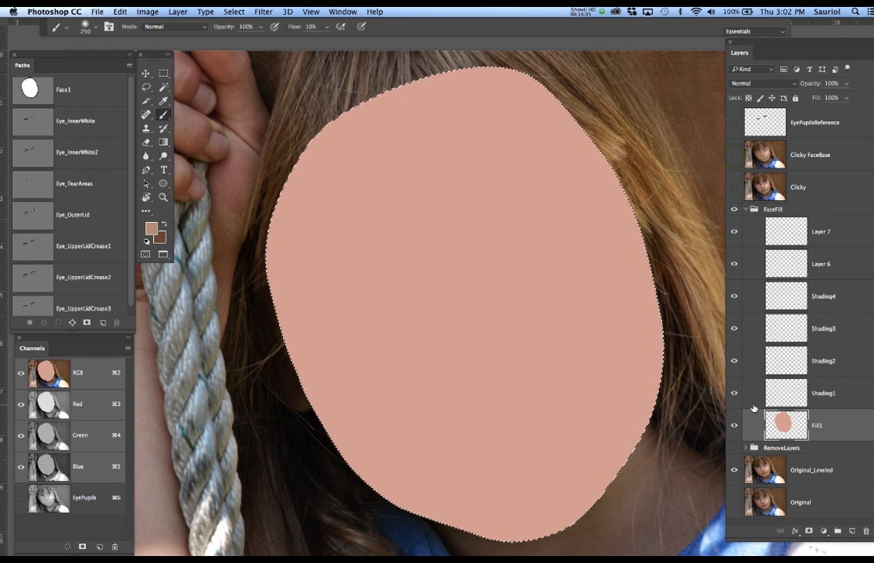
pyautogui.hotkey('alt', 'BackSpace')
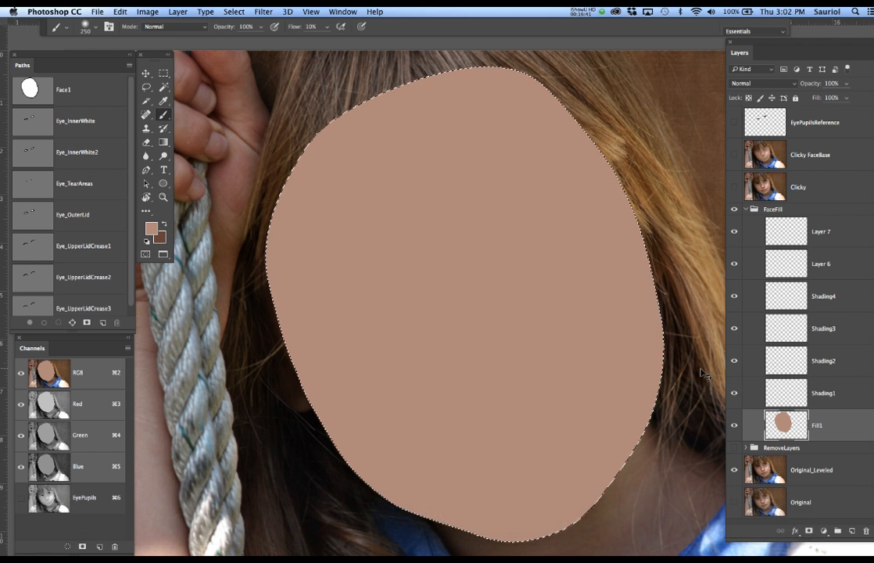
pyautogui.press('super+s')
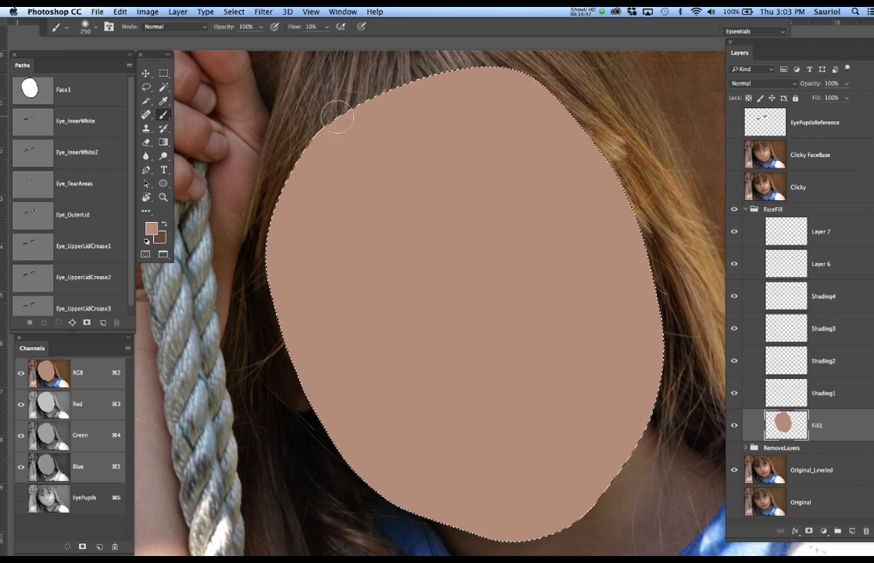
pyautogui.click(119, 12)
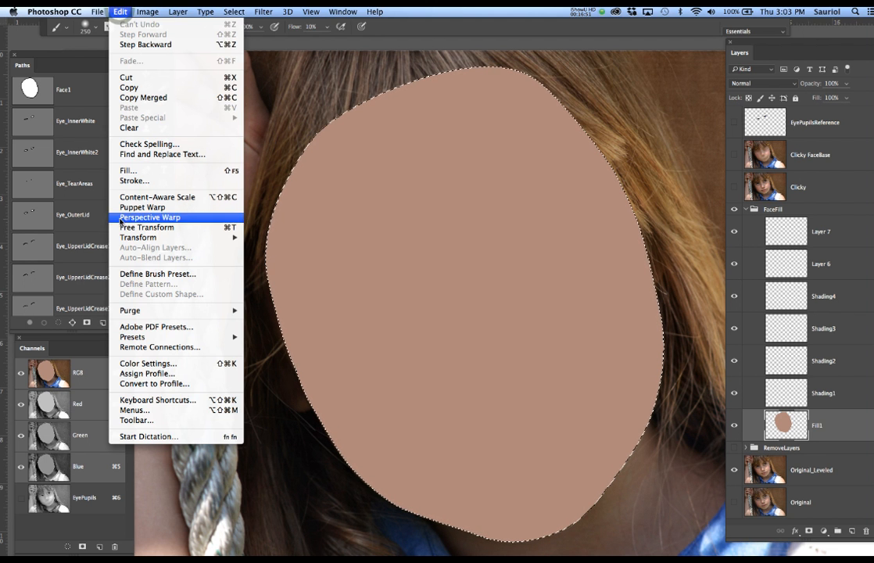
pyautogui.moveTo(155, 313)
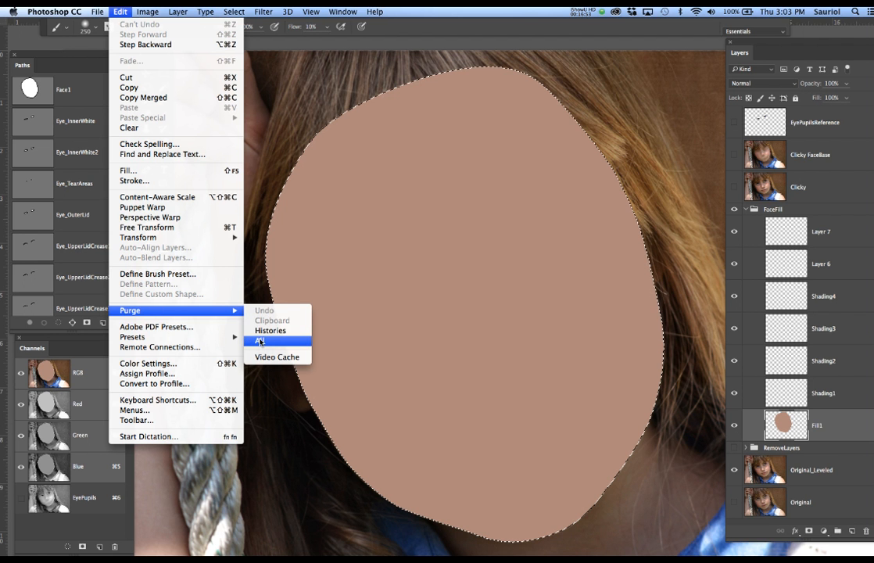
pyautogui.click(315, 105)
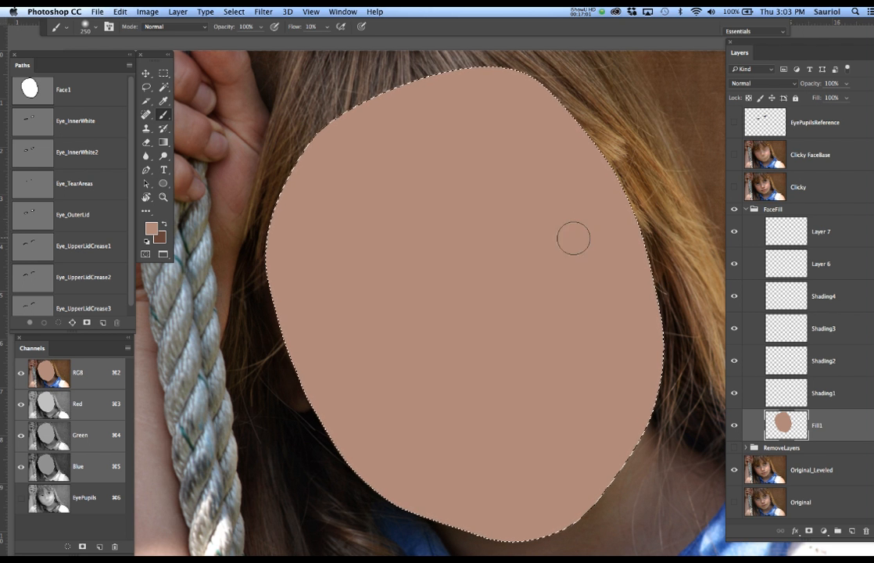
# Step: Show the Clicky FaceBase layer, go through the empty layers of the FaceFill group, and make Shading1 the active layer
pyautogui.click(735, 156)
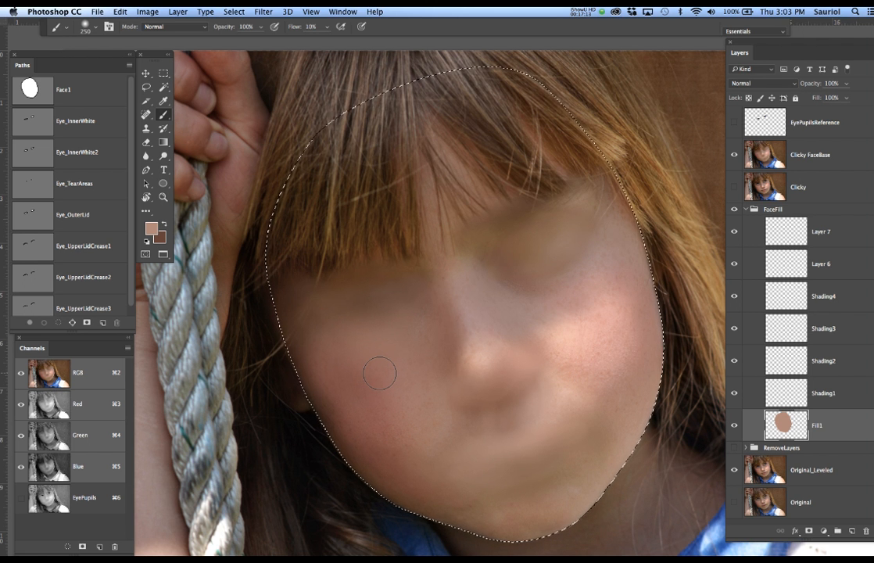
pyautogui.click(836, 398)
pyautogui.click(837, 362)
pyautogui.click(837, 330)
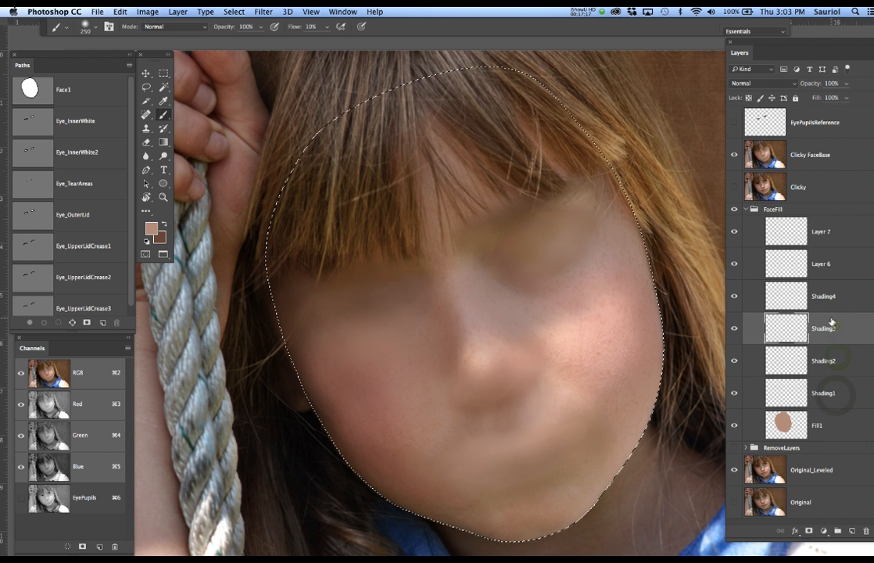
pyautogui.click(835, 297)
pyautogui.click(835, 233)
pyautogui.click(835, 265)
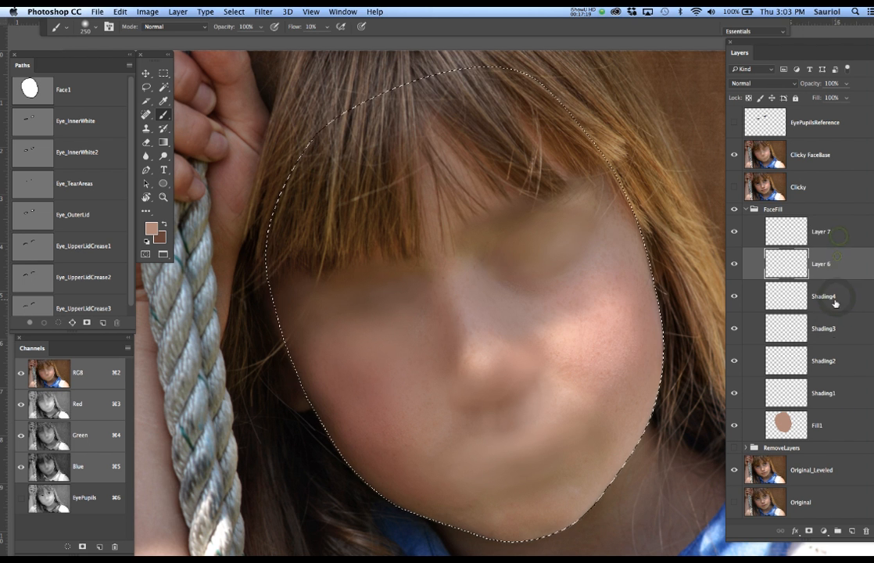
pyautogui.click(834, 392)
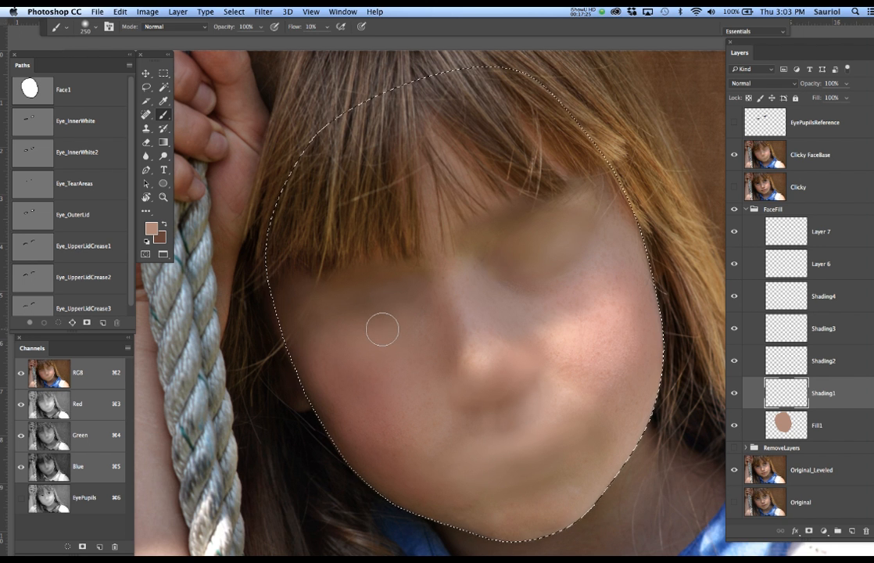
# Step: Replace the face selection with a freehand lasso selection around the darker area below the fringe and along the left side of the nose
pyautogui.press('l')
pyautogui.press('super+d')
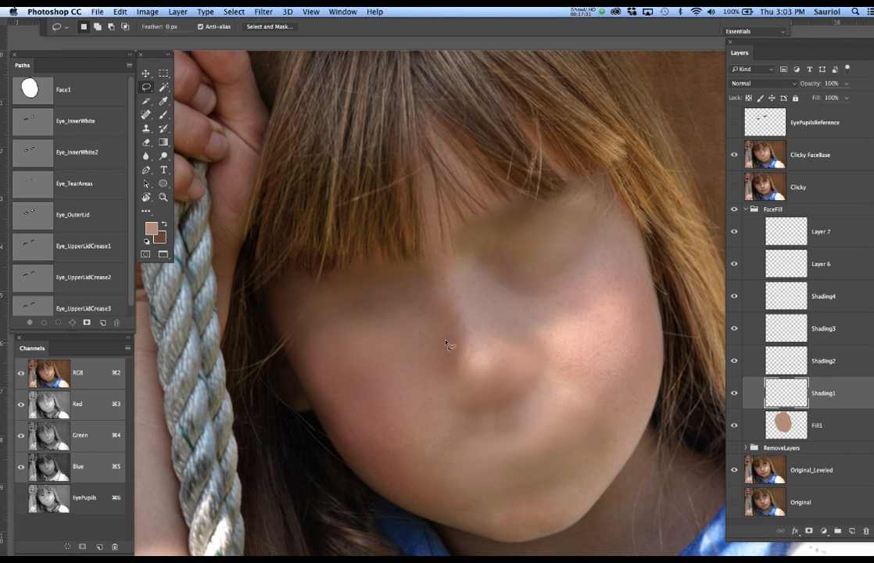
pyautogui.moveTo(312, 279)
pyautogui.mouseDown()
pyautogui.moveTo(372, 256)
pyautogui.moveTo(413, 252)
pyautogui.moveTo(439, 266)
pyautogui.mouseUp()
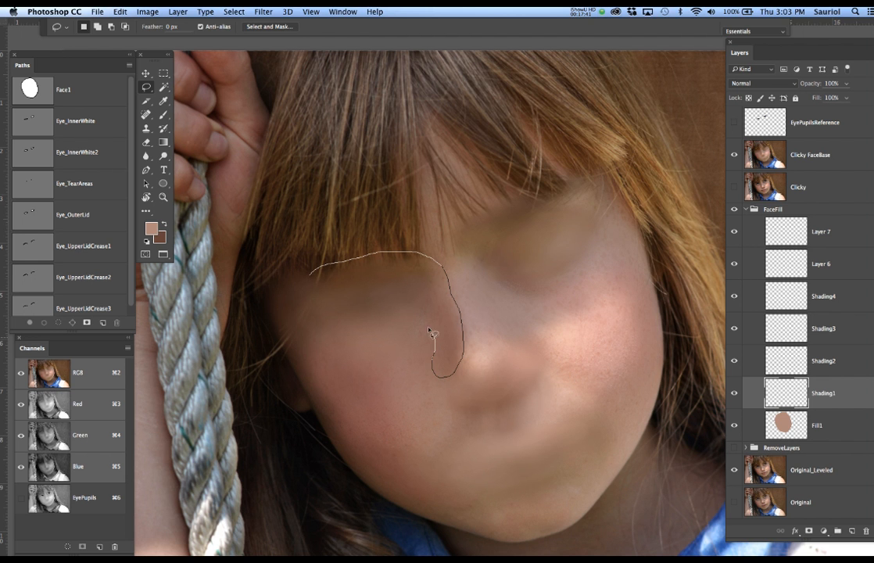
pyautogui.moveTo(405, 314)
pyautogui.mouseDown()
pyautogui.moveTo(341, 326)
pyautogui.moveTo(291, 355)
pyautogui.moveTo(267, 345)
pyautogui.moveTo(259, 298)
pyautogui.moveTo(299, 264)
pyautogui.moveTo(336, 250)
pyautogui.moveTo(420, 253)
pyautogui.moveTo(442, 275)
pyautogui.mouseUp()
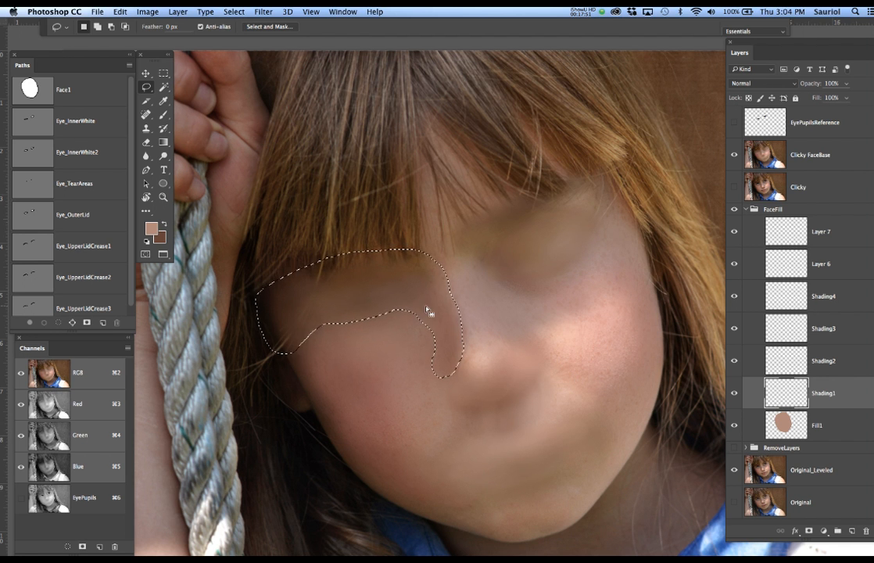
# Step: Show the Swatches over the canvas beside the layers and enlarge the display so all colours fit
pyautogui.click(342, 11)
pyautogui.press('Escape')
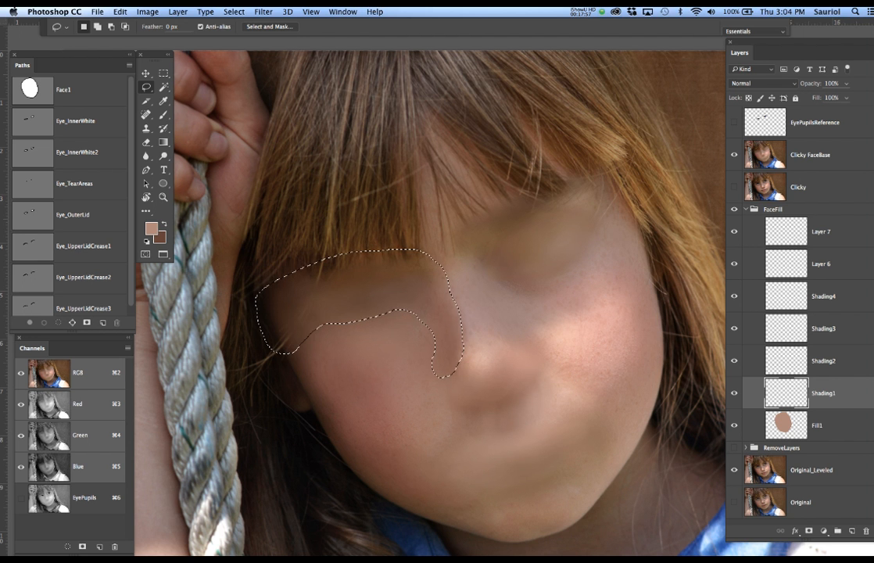
pyautogui.moveTo(411, 227); pyautogui.dragTo(670, 31)
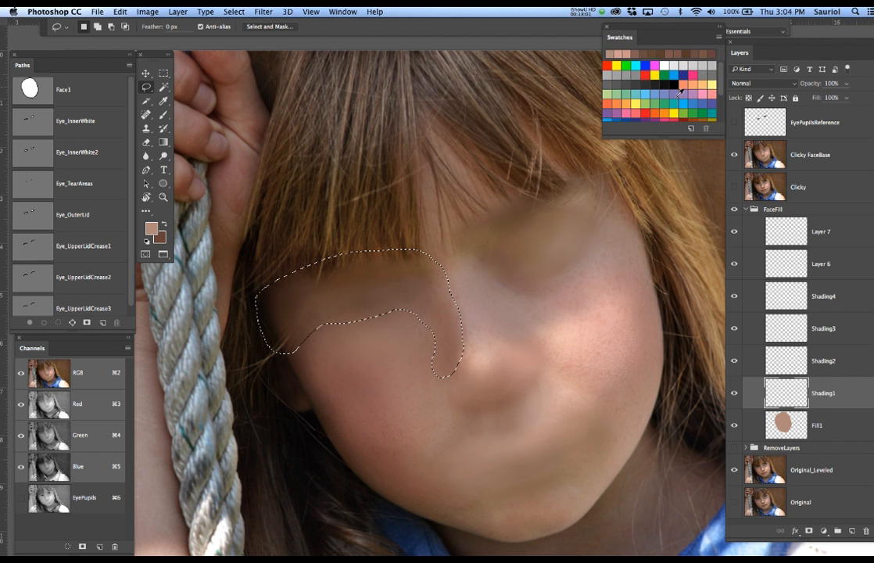
pyautogui.moveTo(721, 140); pyautogui.dragTo(721, 216)
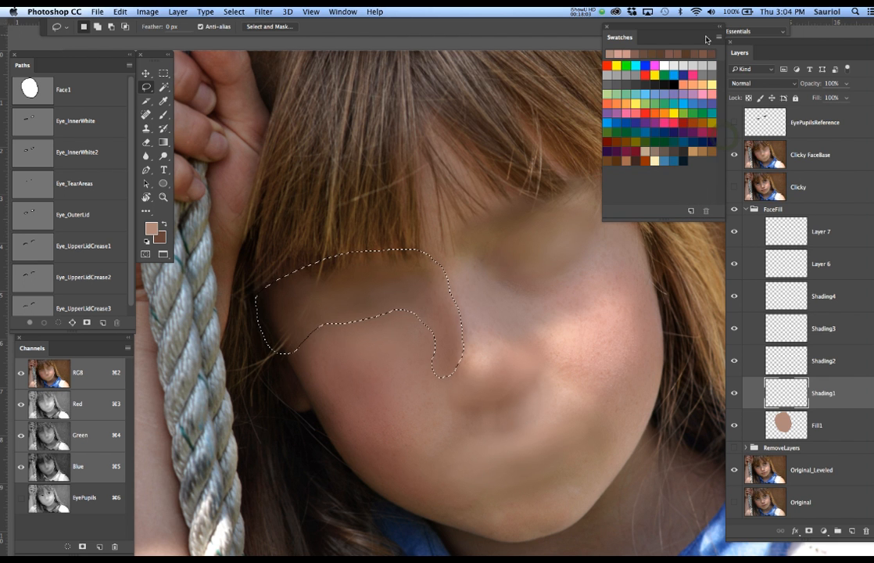
# Step: Set the swatches to Tiny Thumbnail size and add the foreground skin colour as a new swatch
pyautogui.click(719, 37)
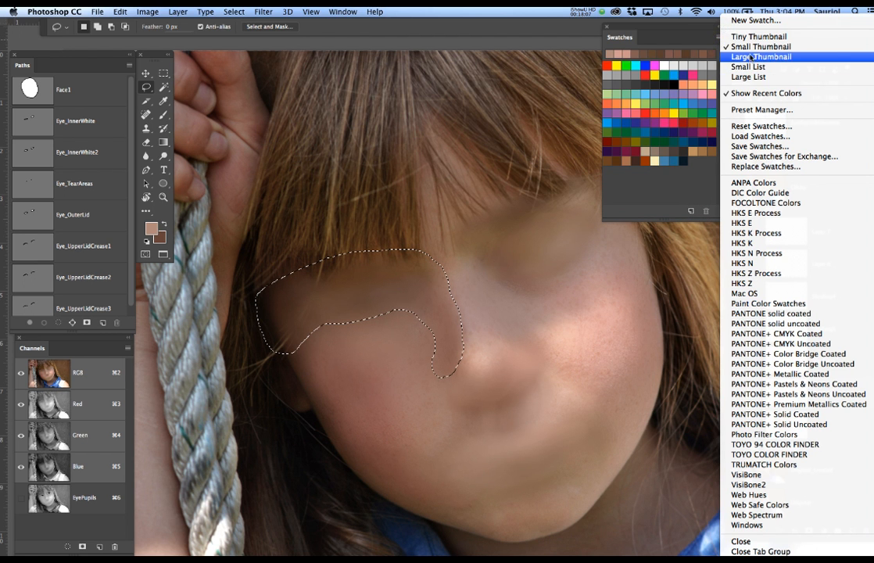
pyautogui.click(757, 37)
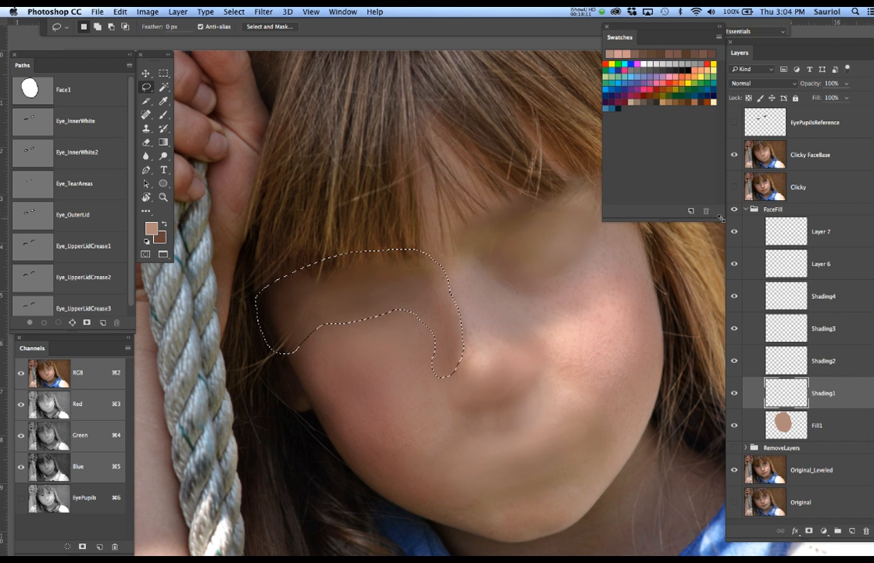
pyautogui.moveTo(720, 219); pyautogui.dragTo(718, 197)
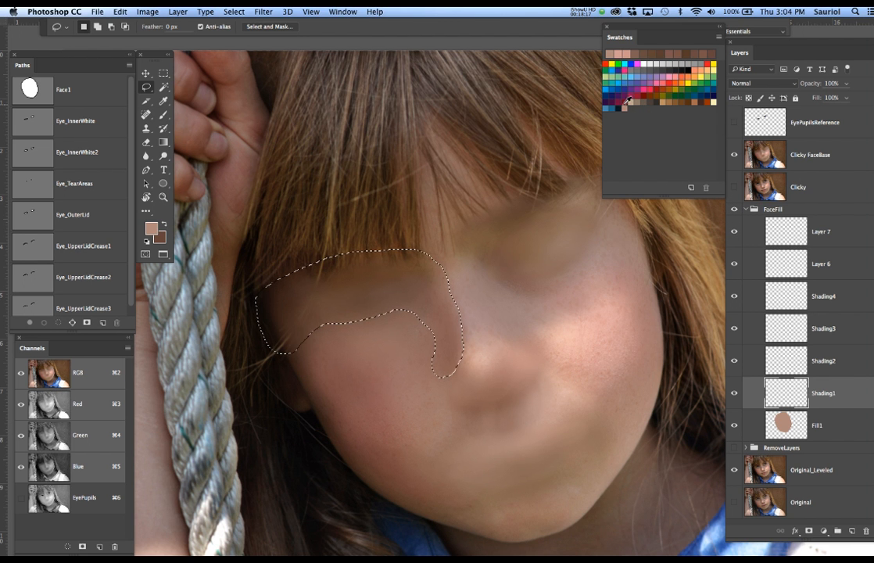
pyautogui.press('Tab')
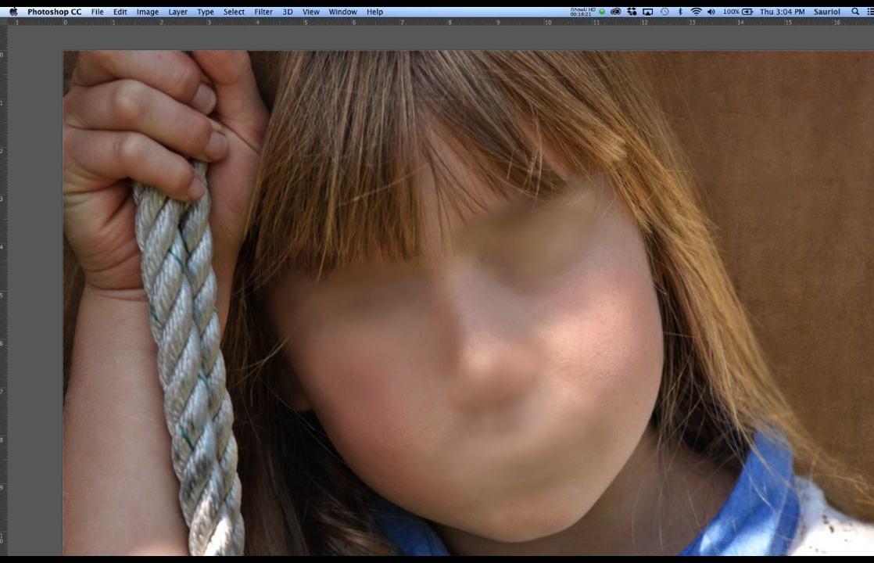
pyautogui.press('Tab')
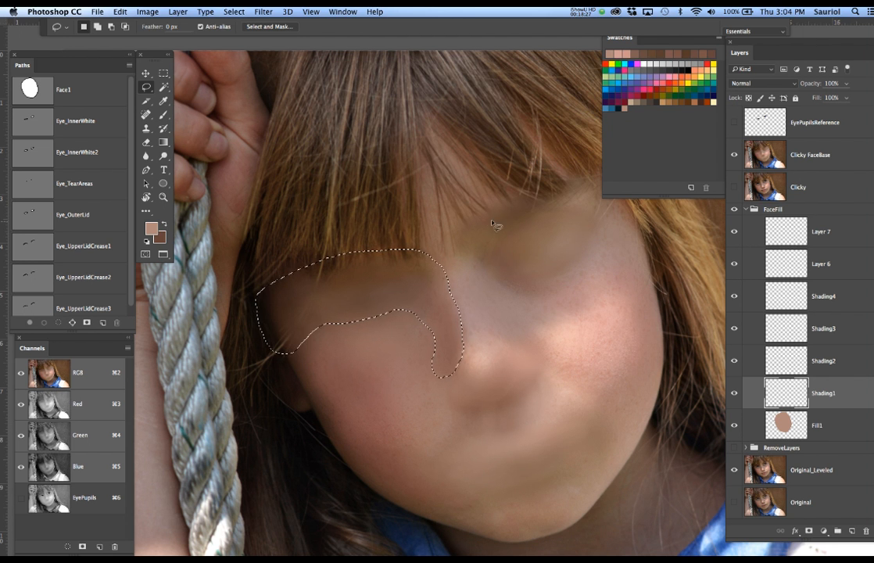
# Step: Fill the lasso selection on the Shading1 layer with a darker skin tone sampled beside the nose, with Clicky FaceBase hidden, and deselect
pyautogui.press('b')
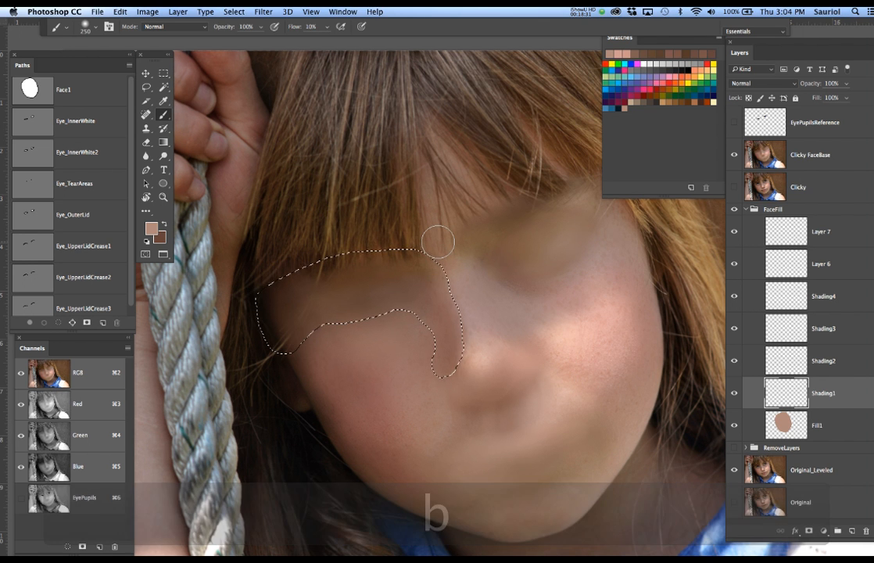
pyautogui.press('b')
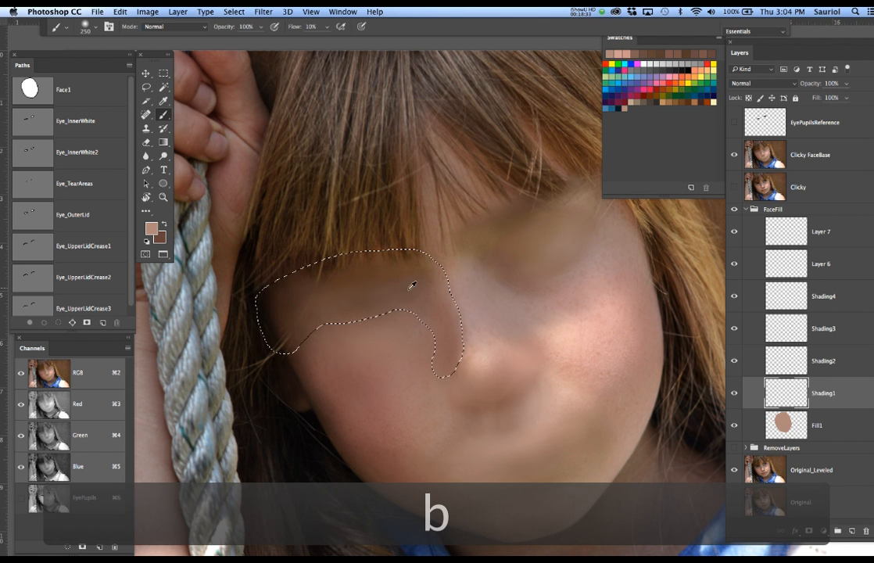
pyautogui.click(444, 316)
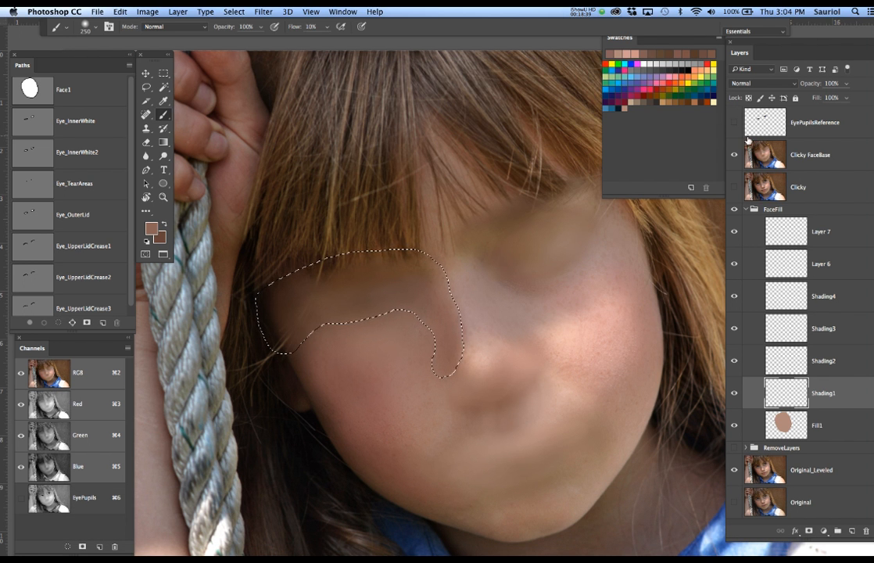
pyautogui.click(735, 156)
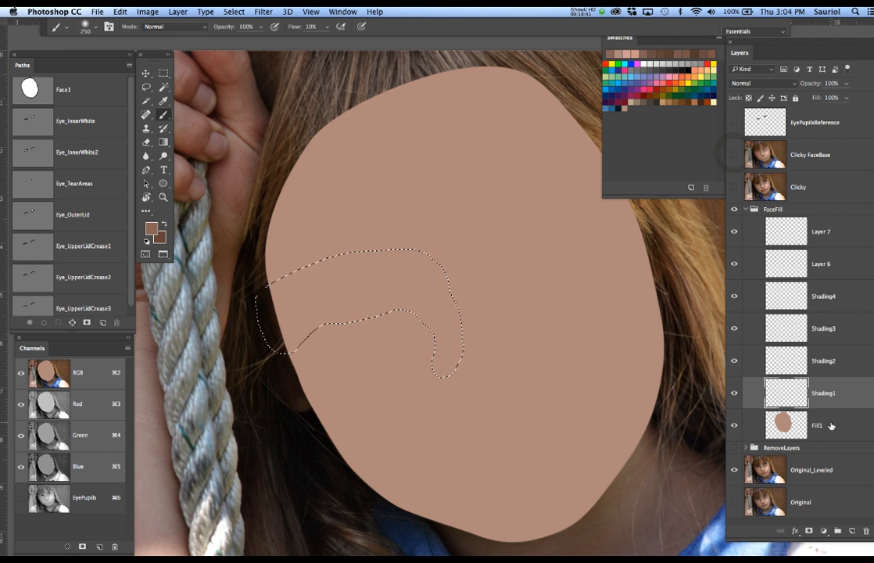
pyautogui.hotkey('alt', 'BackSpace')
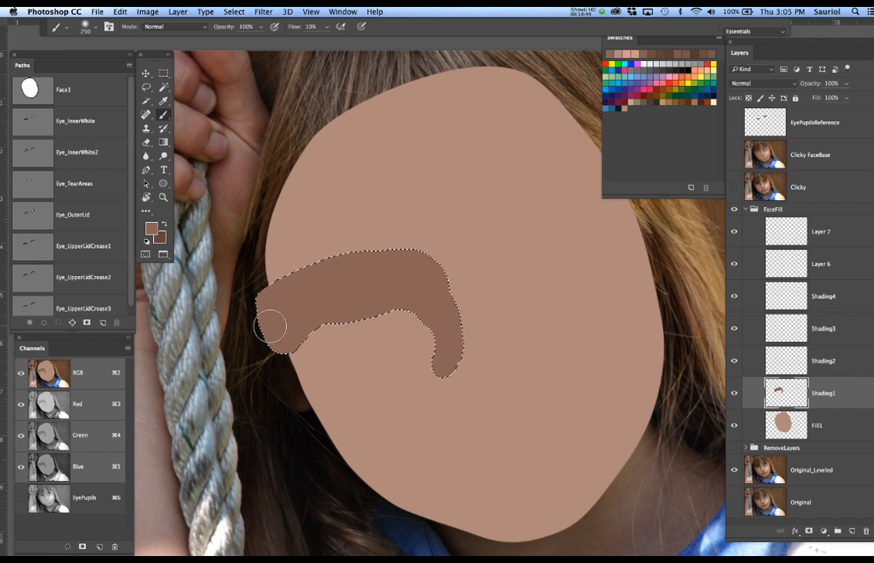
pyautogui.press('super+d')
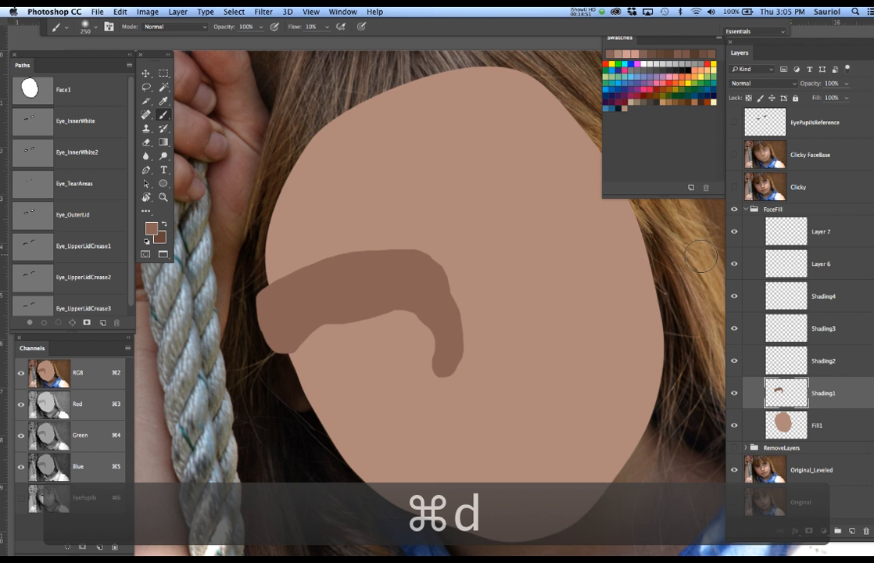
# Step: Toggle the Clicky FaceBase layer repeatedly to compare the shading shape with the reference face, leaving the layer shown
pyautogui.click(735, 156)
pyautogui.click(734, 156)
pyautogui.click(734, 156)
pyautogui.click(734, 157)
pyautogui.click(735, 157)
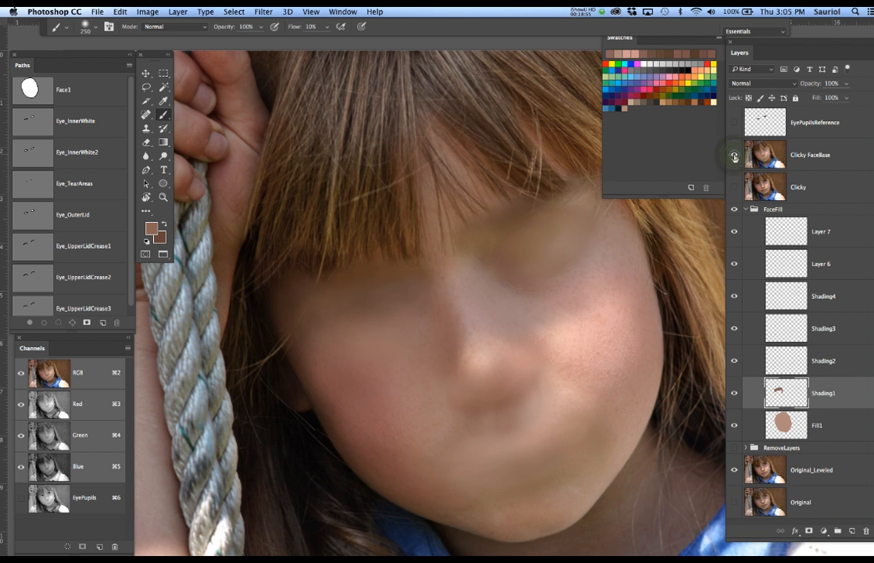
pyautogui.click(734, 157)
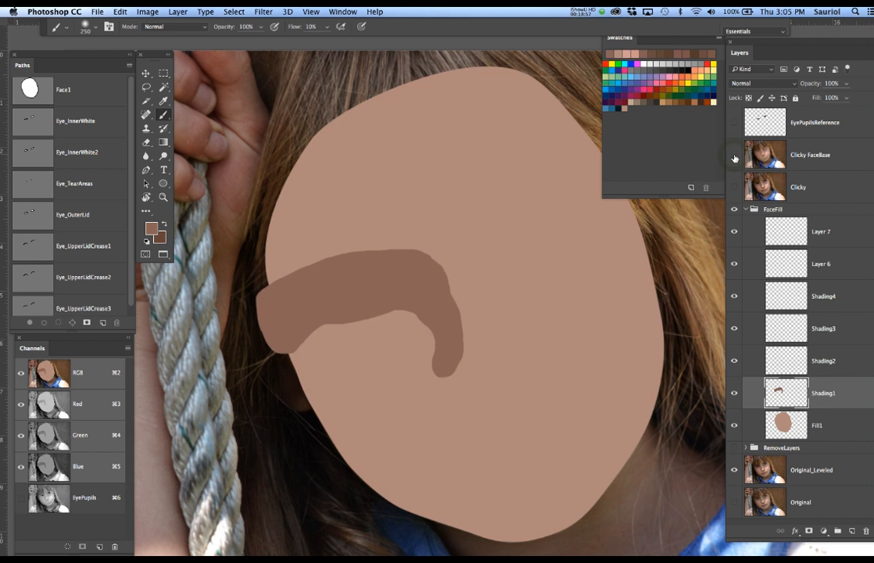
pyautogui.click(735, 157)
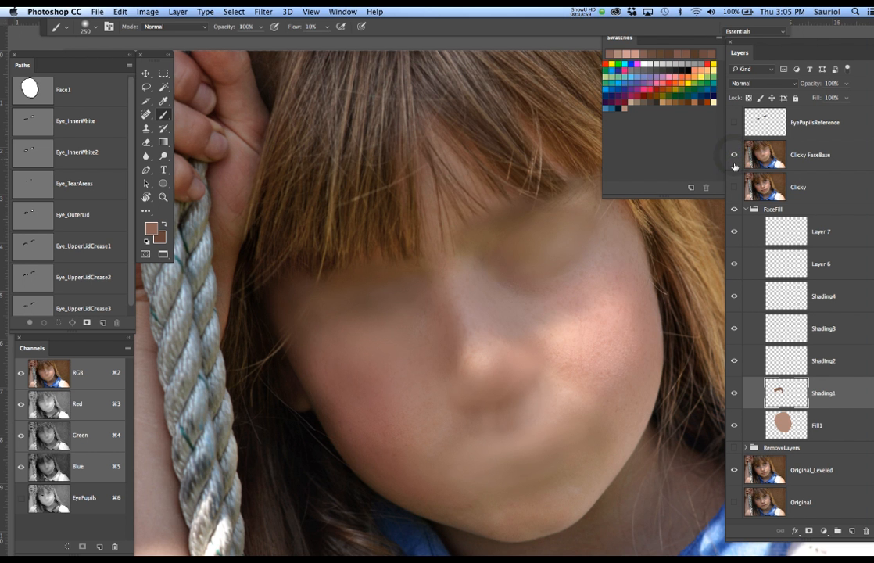
# Step: Add a white layer mask to the Shading1 layer and make the layer's artwork active again
pyautogui.click(809, 531)
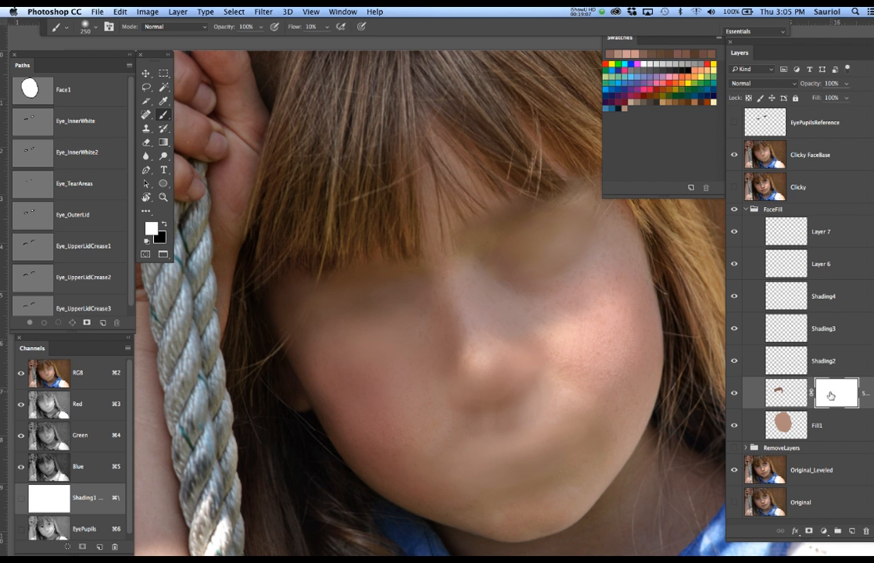
pyautogui.click(790, 393)
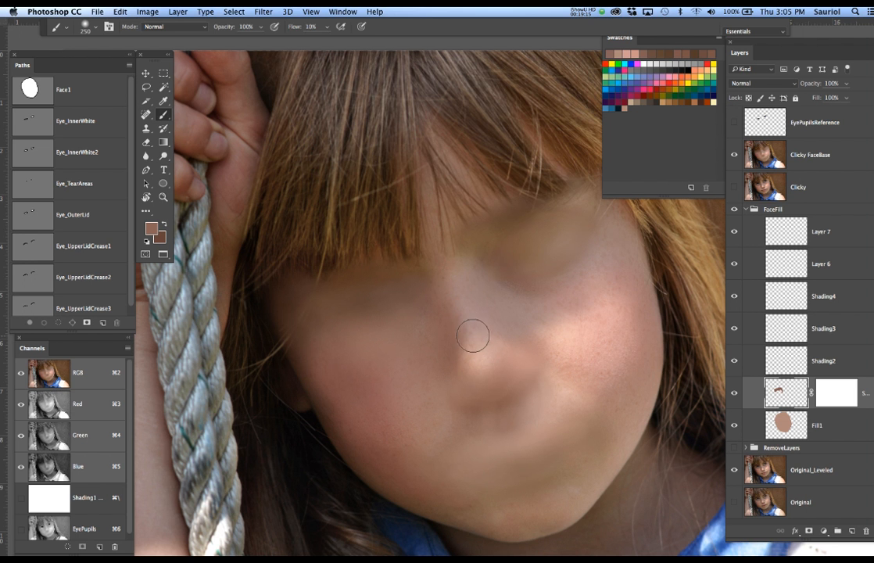
pyautogui.press('Tab')
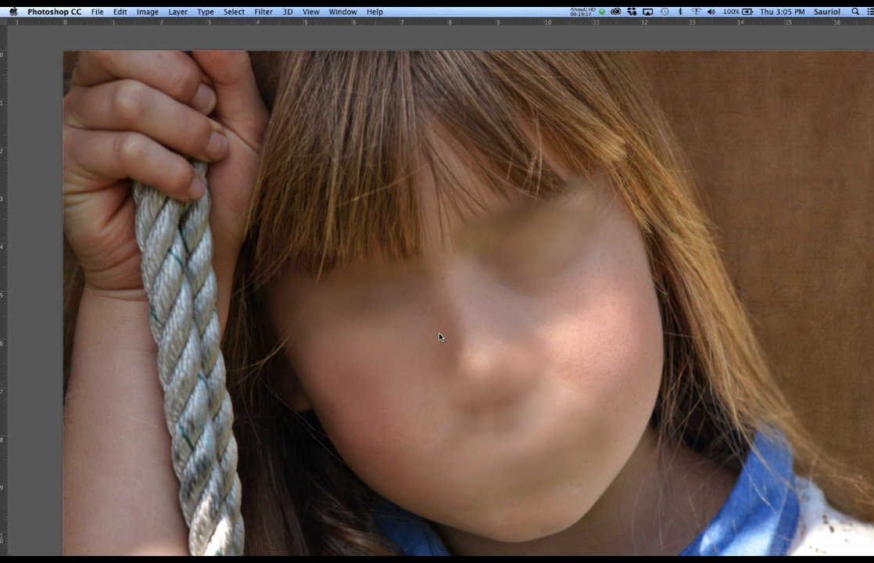
pyautogui.press('Tab')
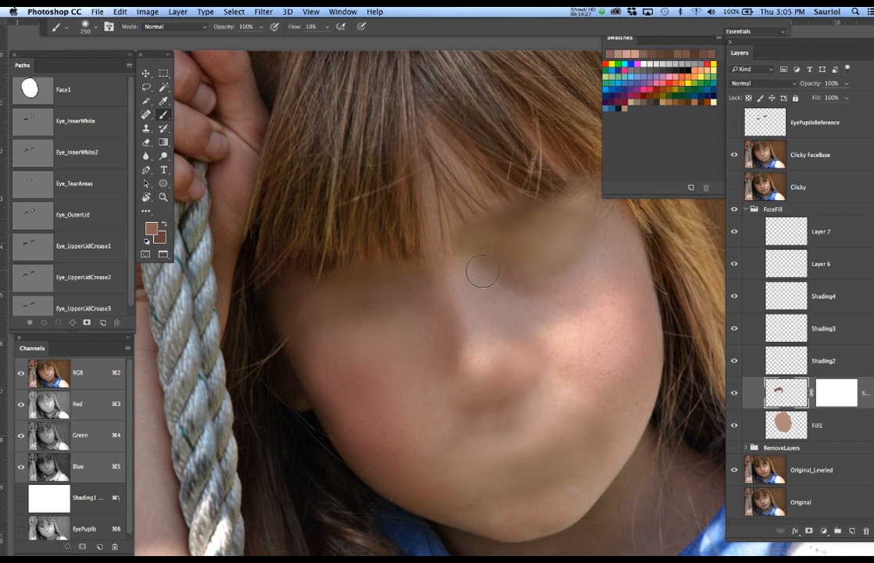
# Step: Check the whole portrait against the flat face fill at a smaller zoom by switching Clicky FaceBase off and on
pyautogui.keyDown('alt'); pyautogui.keyDown('super'); pyautogui.click(487, 315); pyautogui.keyUp('super'); pyautogui.keyUp('alt')
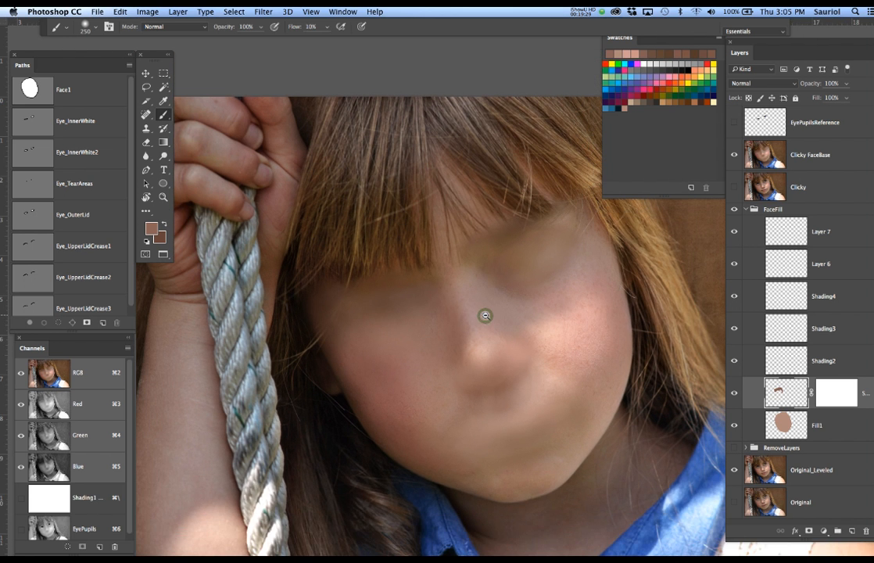
pyautogui.keyDown('alt'); pyautogui.click(734, 155); pyautogui.keyUp('alt')
pyautogui.keyDown('alt'); pyautogui.click(734, 154); pyautogui.keyUp('alt')
pyautogui.keyDown('alt'); pyautogui.click(734, 155); pyautogui.keyUp('alt')
pyautogui.keyDown('alt'); pyautogui.click(735, 155); pyautogui.keyUp('alt')
pyautogui.moveTo(565, 296); pyautogui.dragTo(500, 254)
pyautogui.moveTo(560, 292); pyautogui.dragTo(530, 256)
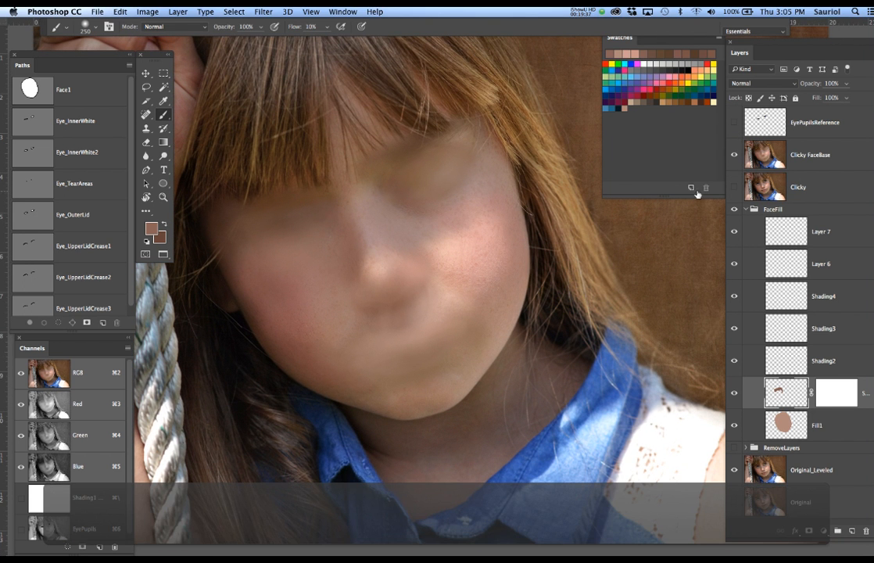
pyautogui.keyDown('alt'); pyautogui.click(734, 155); pyautogui.keyUp('alt')
pyautogui.keyDown('alt'); pyautogui.click(734, 155); pyautogui.keyUp('alt')
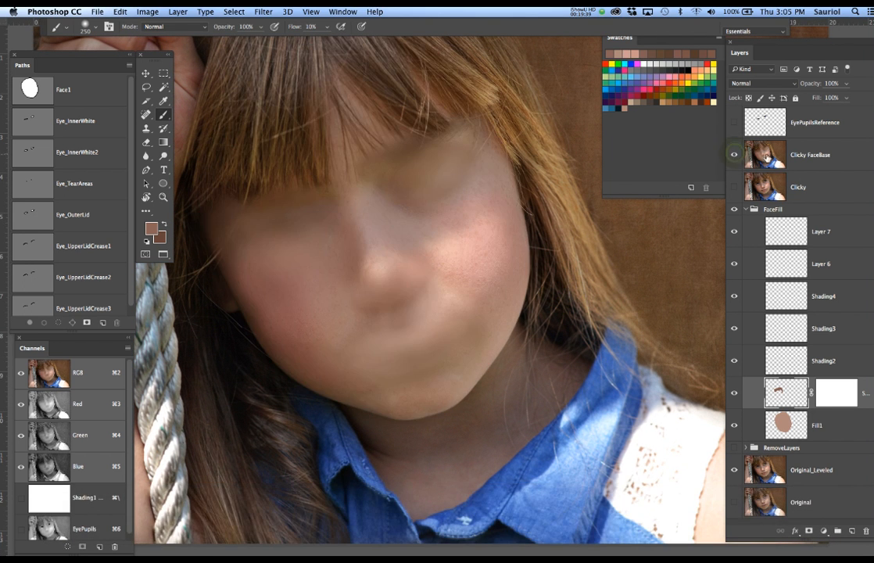
# Step: Copy a rectangular area enclosing the face from the Clicky FaceBase layer onto its own new layer
pyautogui.click(768, 158)
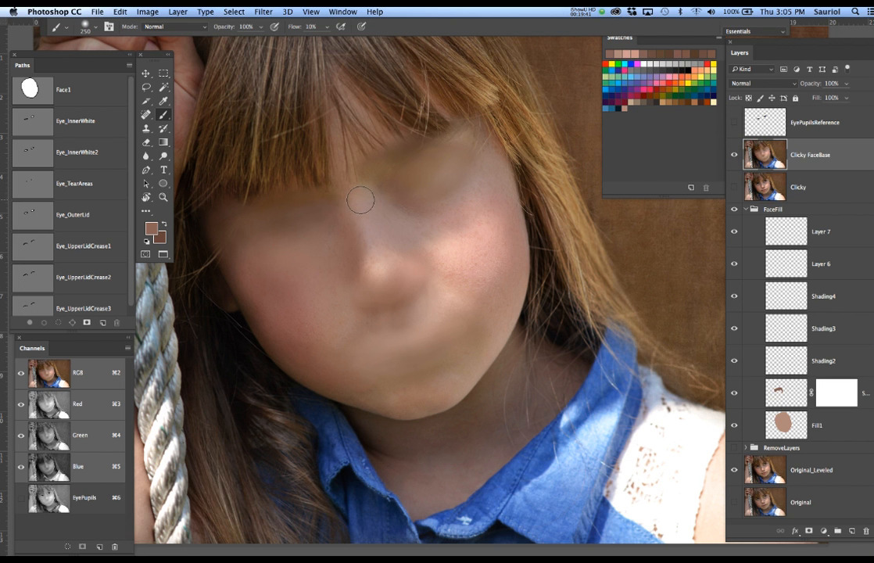
pyautogui.press('m')
pyautogui.moveTo(196, 121); pyautogui.dragTo(545, 423)
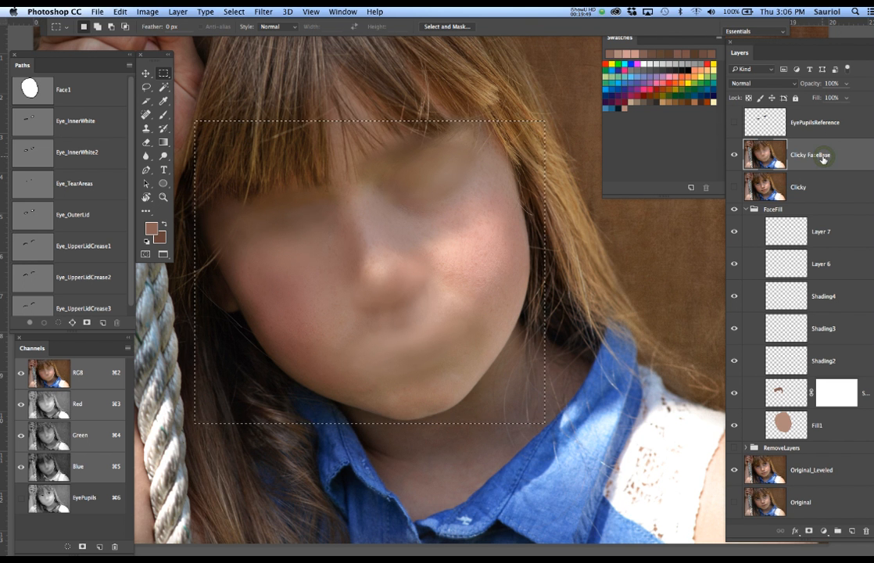
pyautogui.press('super+j')
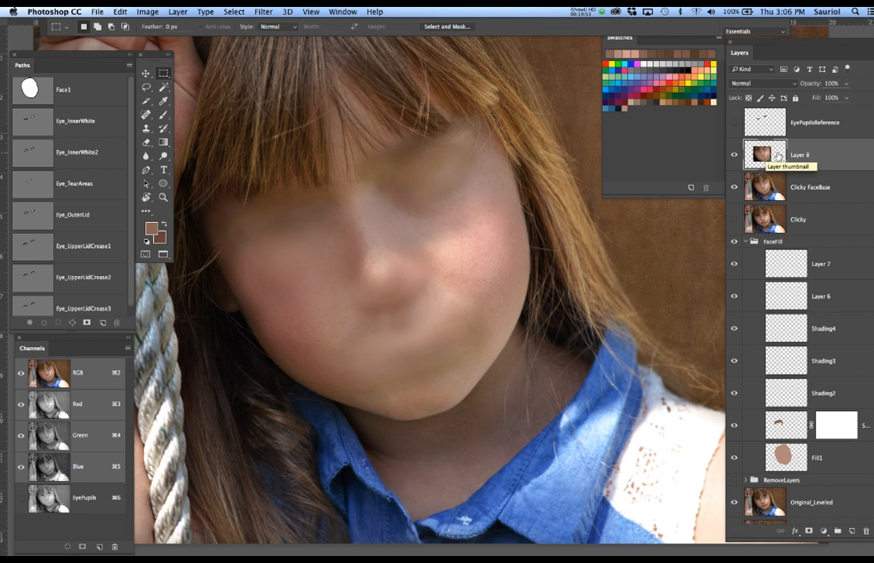
# Step: Scale the copied face on Layer 8 to about 69% and place it over the lower-right part of the portrait
pyautogui.press('v')
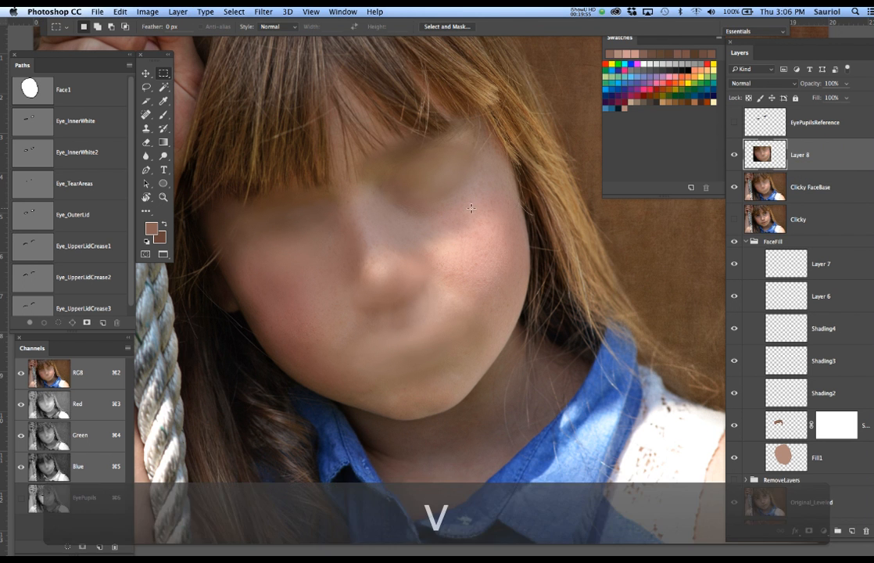
pyautogui.press('super+t')
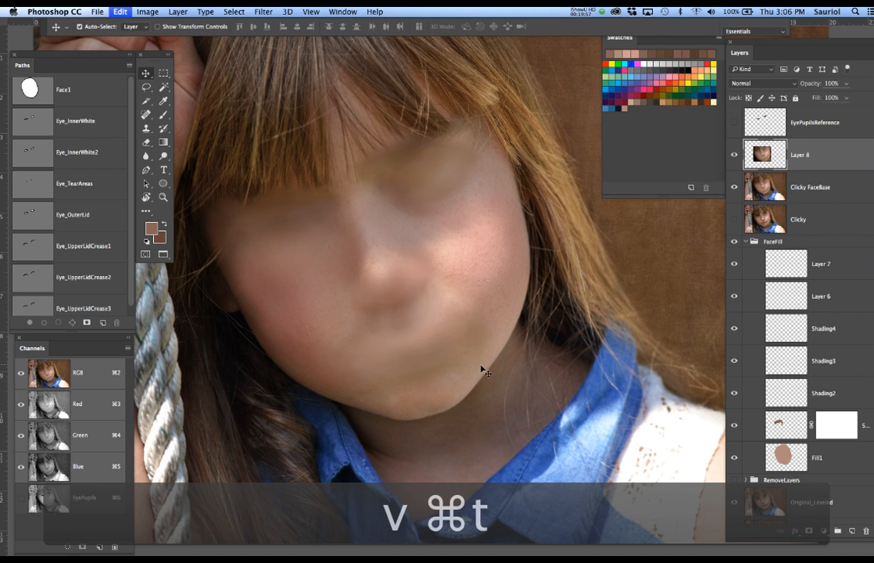
pyautogui.moveTo(544, 424); pyautogui.dragTo(476, 364)
pyautogui.moveTo(431, 301); pyautogui.dragTo(665, 437)
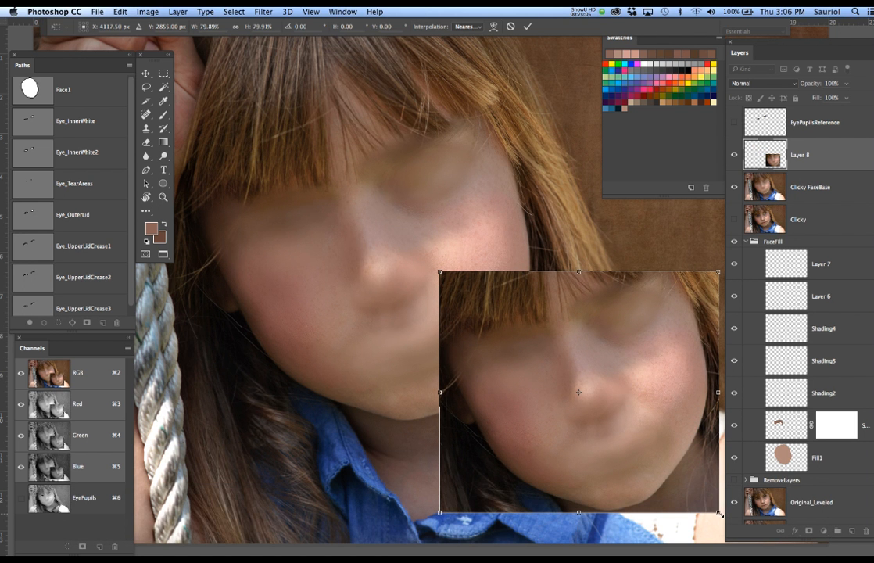
pyautogui.moveTo(719, 513); pyautogui.dragTo(682, 481)
pyautogui.moveTo(641, 432); pyautogui.dragTo(662, 457)
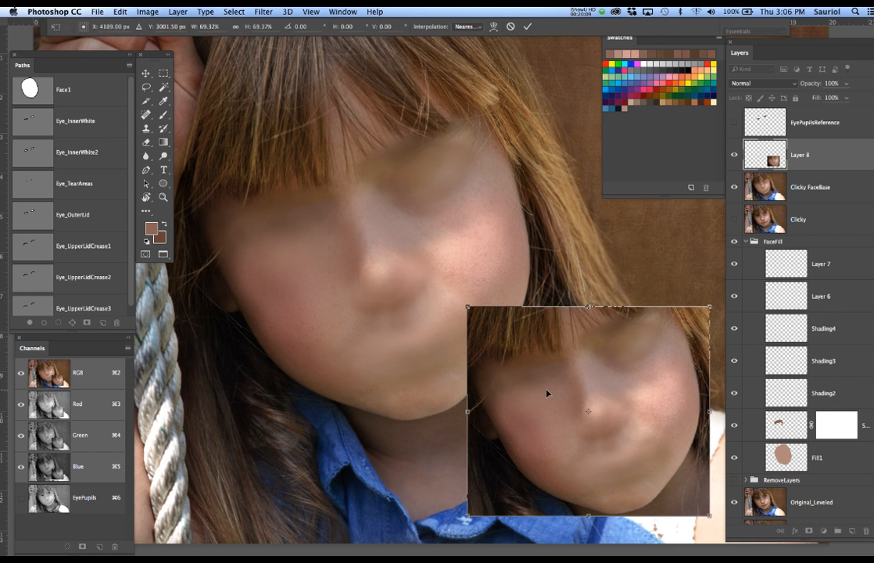
pyautogui.moveTo(581, 412)
pyautogui.mouseDown()
pyautogui.moveTo(609, 391)
pyautogui.moveTo(586, 441)
pyautogui.moveTo(575, 416)
pyautogui.mouseUp()
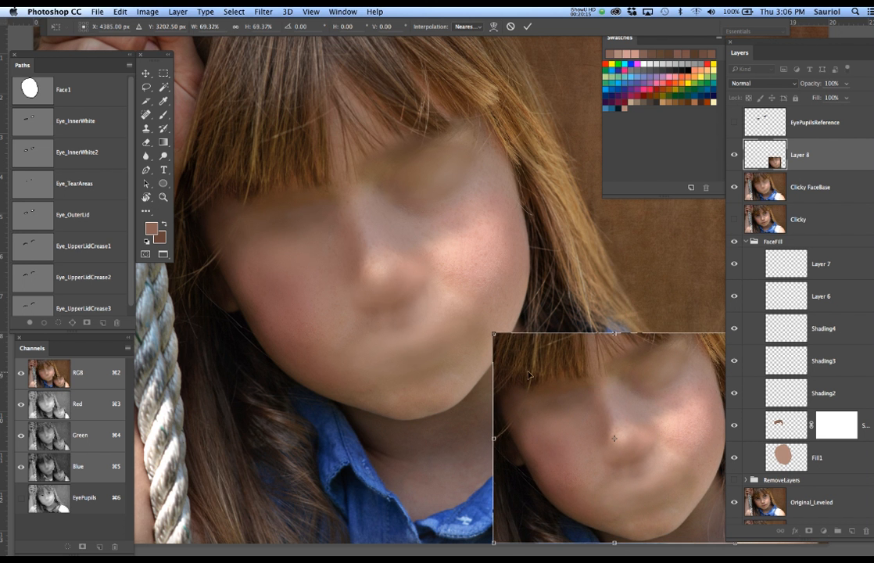
pyautogui.press('Tab')
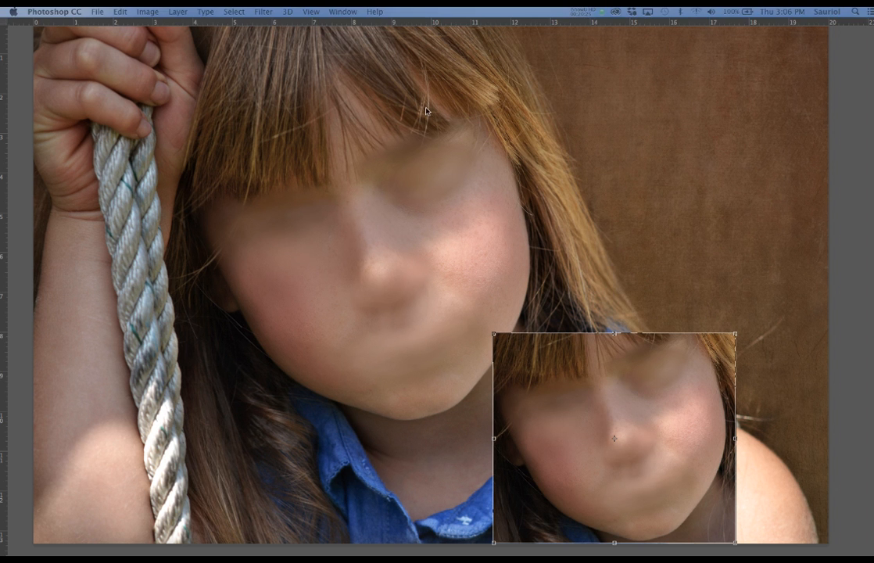
pyautogui.press('Tab')
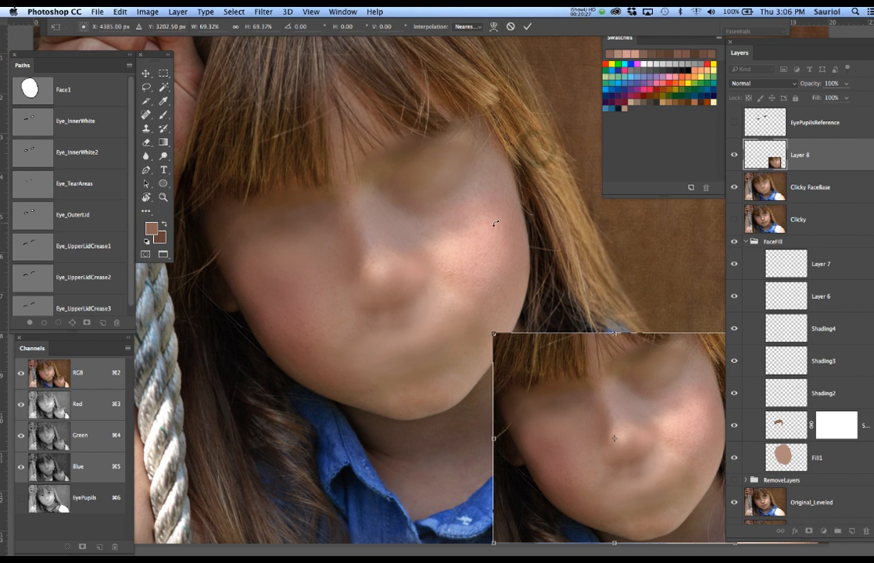
pyautogui.press('Return')
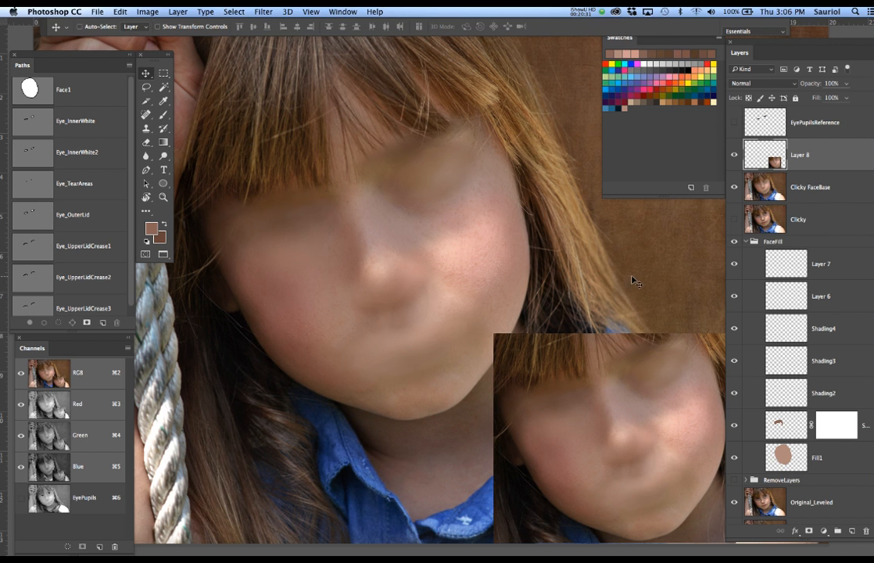
# Step: Hide Clicky FaceBase and start masking out Layer 8's upper-left edge on a new layer mask with a 500 px black brush at 50% flow
pyautogui.click(734, 187)
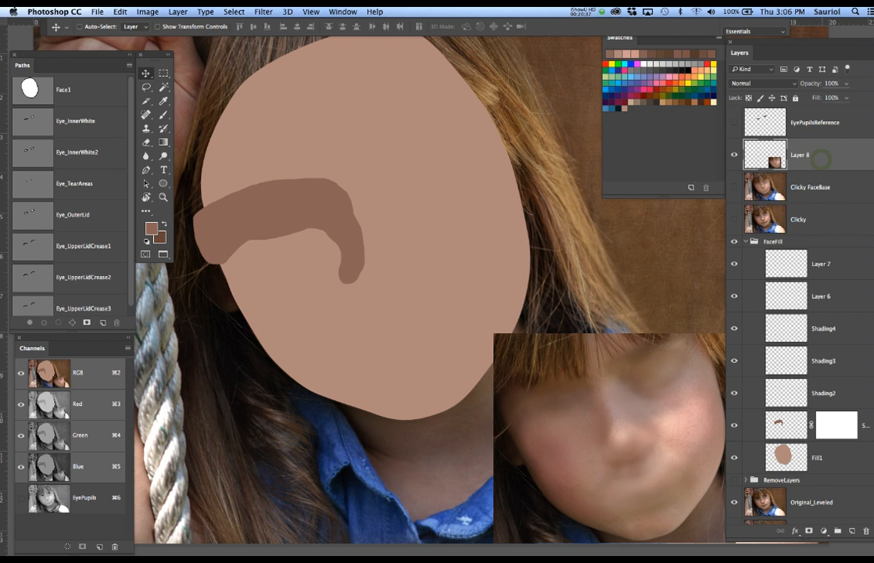
pyautogui.click(809, 531)
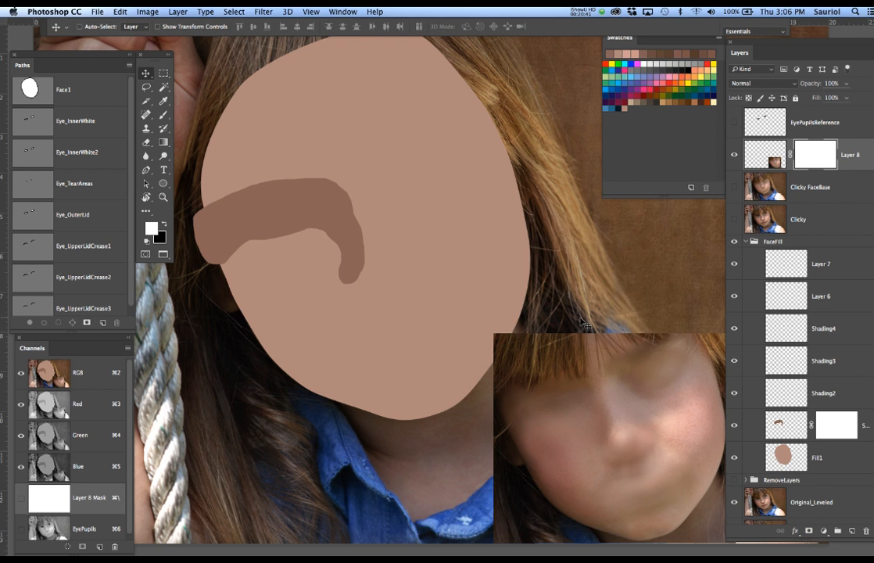
pyautogui.press('b')
pyautogui.press(']')
pyautogui.press(']')
pyautogui.press(']')
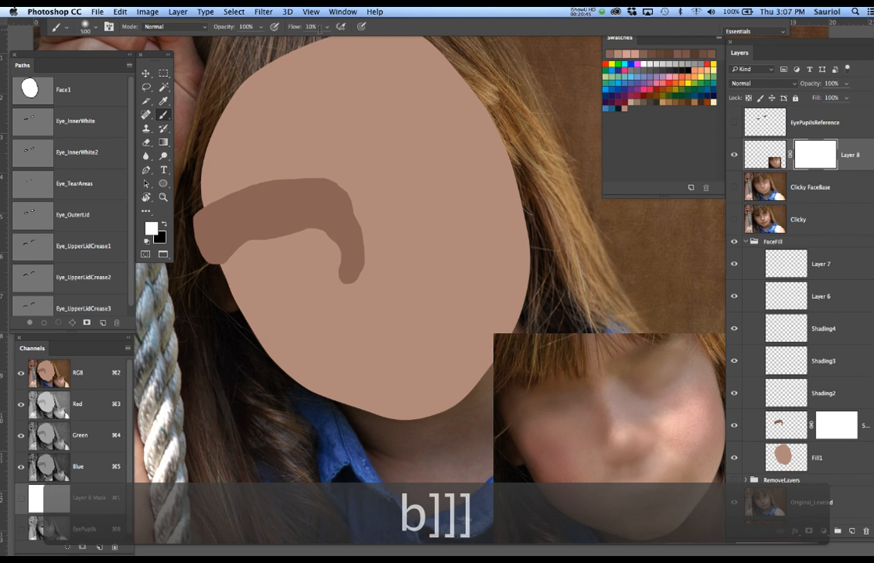
pyautogui.doubleClick(312, 27)
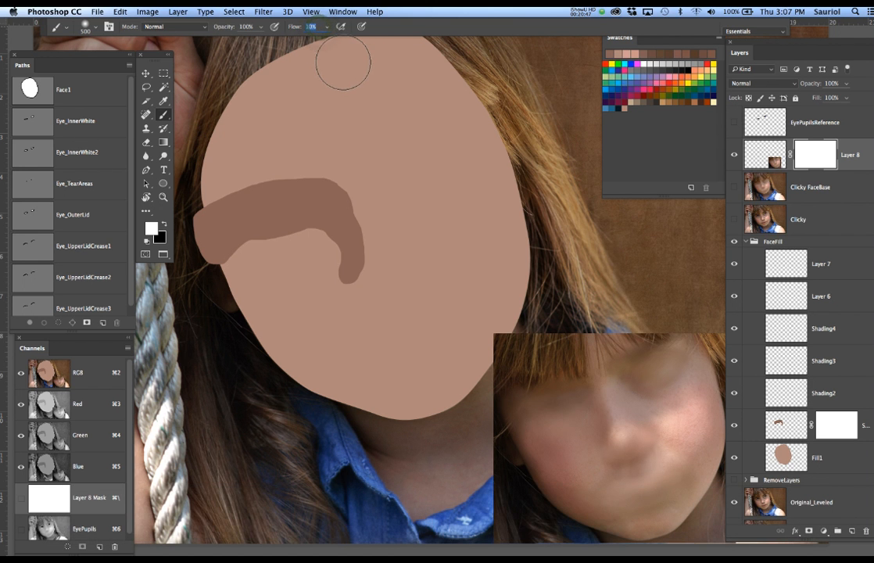
pyautogui.write('50')
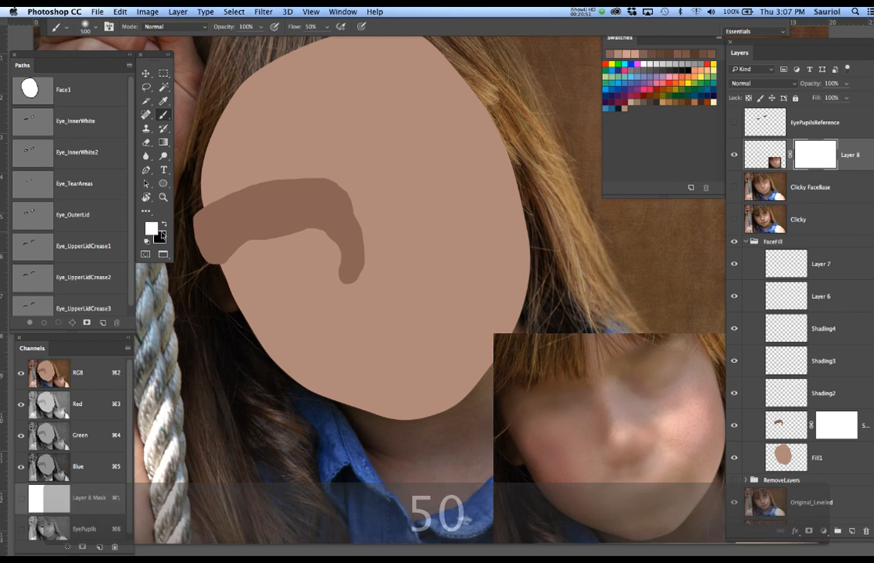
pyautogui.write('x')
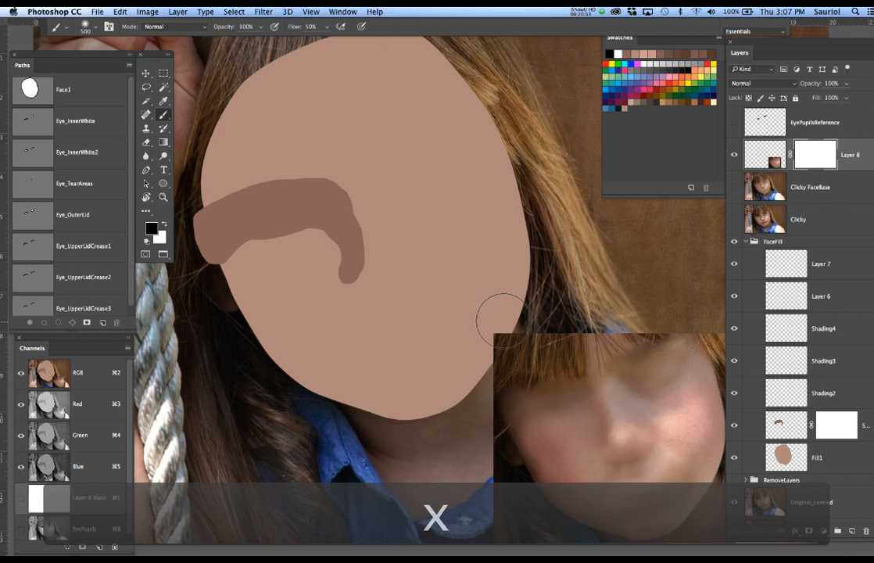
pyautogui.moveTo(573, 322); pyautogui.dragTo(553, 334)
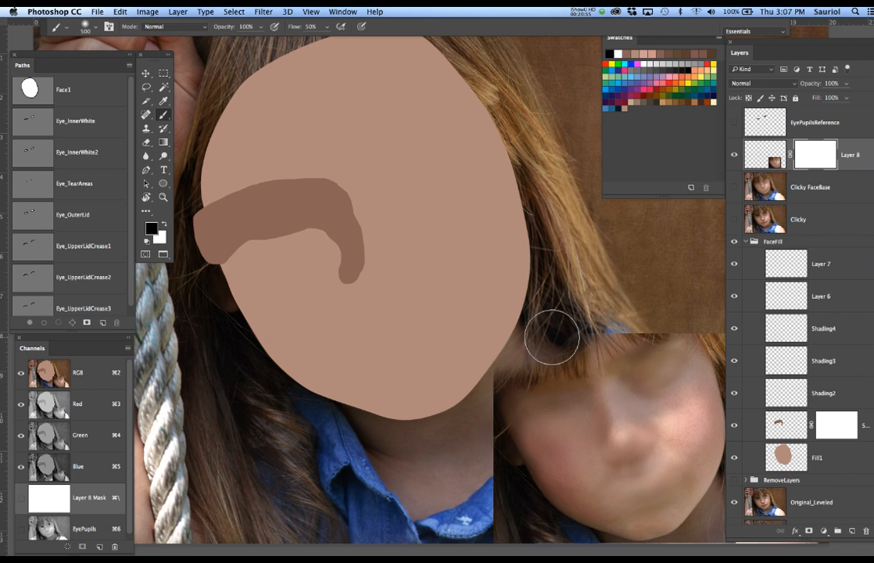
# Step: Mask away more of the hair and hard edges around the small reference face with a 200 px black brush
pyautogui.press('[')
pyautogui.press('[')
pyautogui.press('[')
pyautogui.press('[')
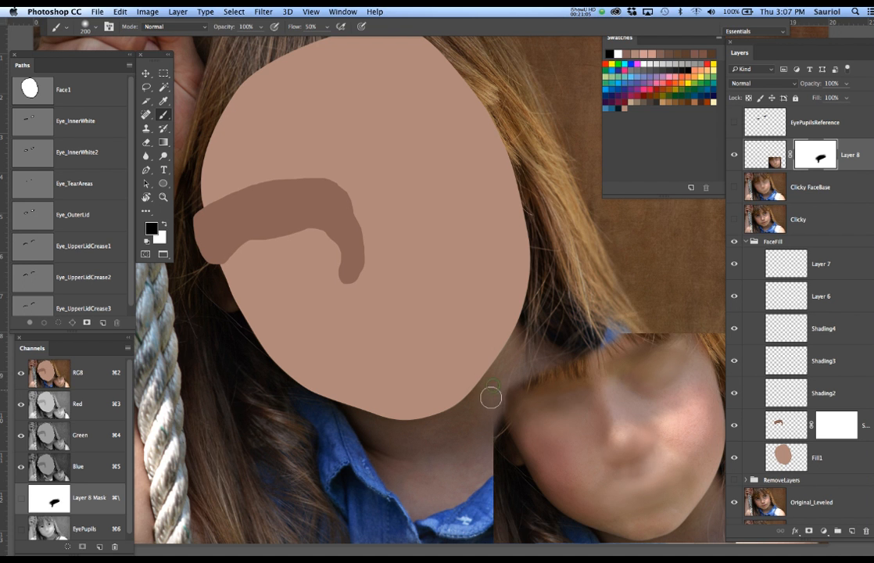
pyautogui.scroll(-10, 490, 401)
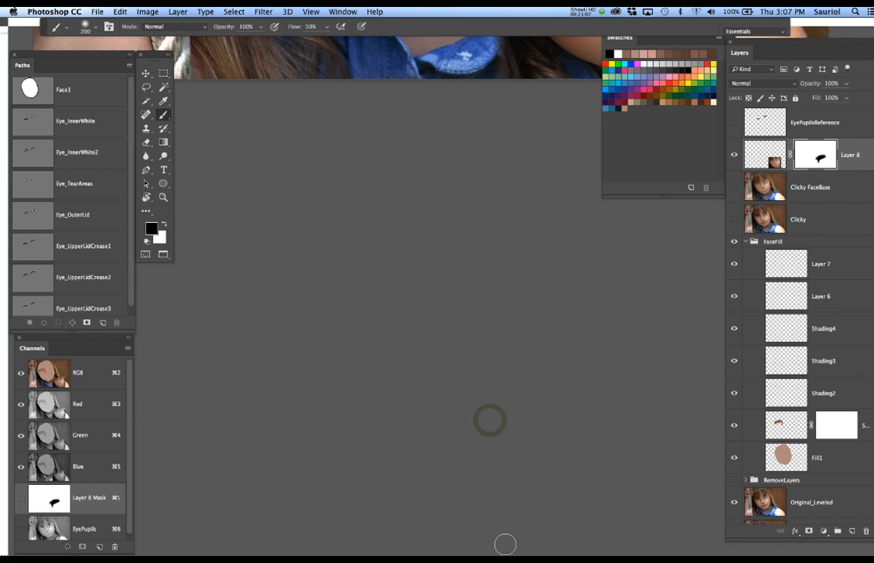
pyautogui.scroll(10, 517, 339)
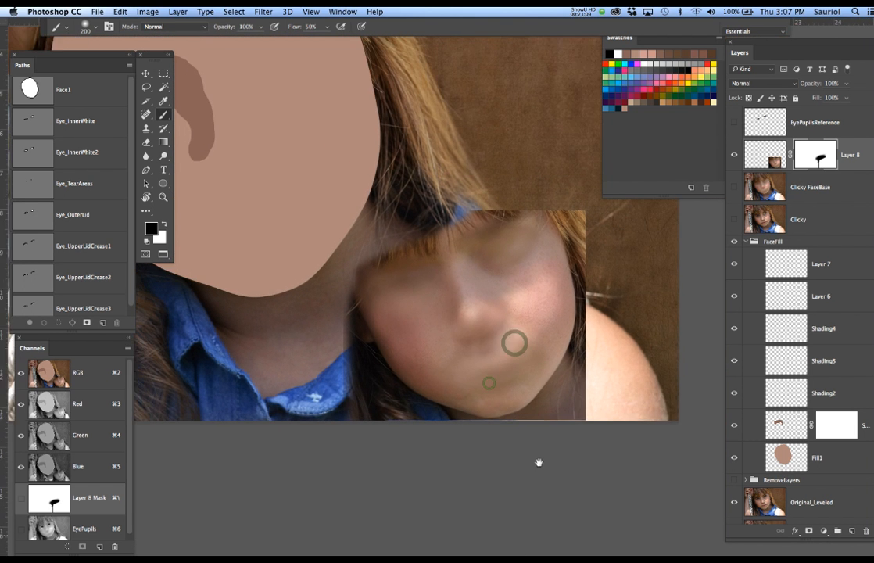
pyautogui.moveTo(531, 462); pyautogui.dragTo(574, 466)
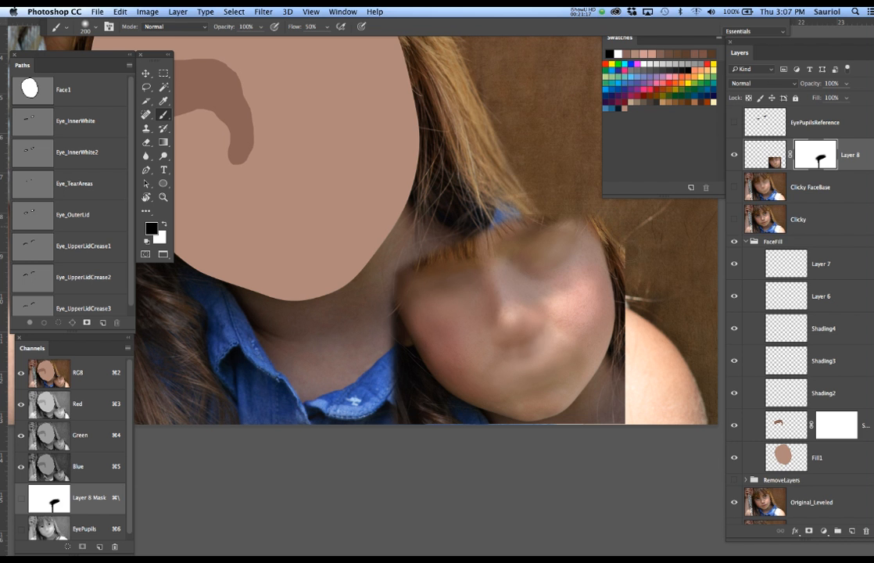
pyautogui.moveTo(637, 302)
pyautogui.mouseDown()
pyautogui.moveTo(624, 436)
pyautogui.moveTo(634, 334)
pyautogui.mouseUp()
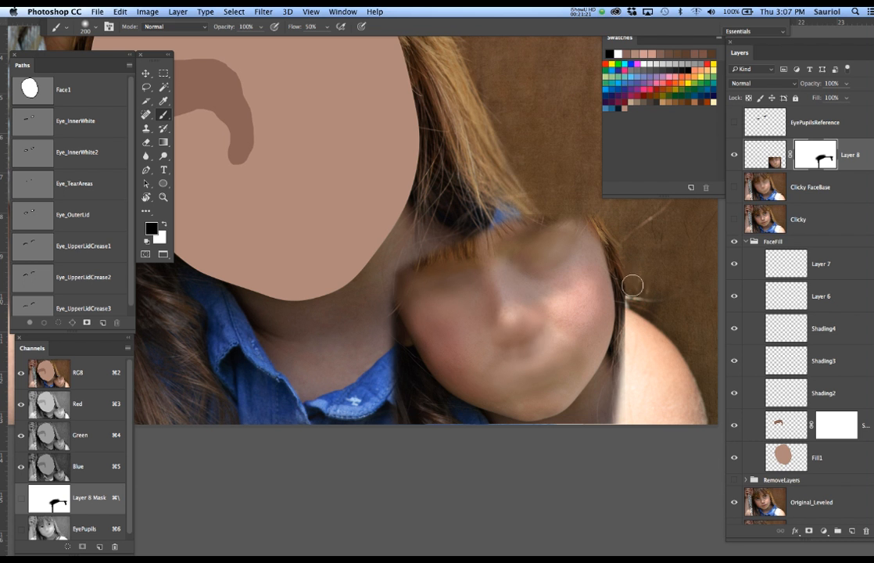
pyautogui.moveTo(518, 291)
pyautogui.mouseDown()
pyautogui.moveTo(528, 322)
pyautogui.moveTo(580, 400)
pyautogui.moveTo(564, 371)
pyautogui.moveTo(561, 312)
pyautogui.mouseUp()
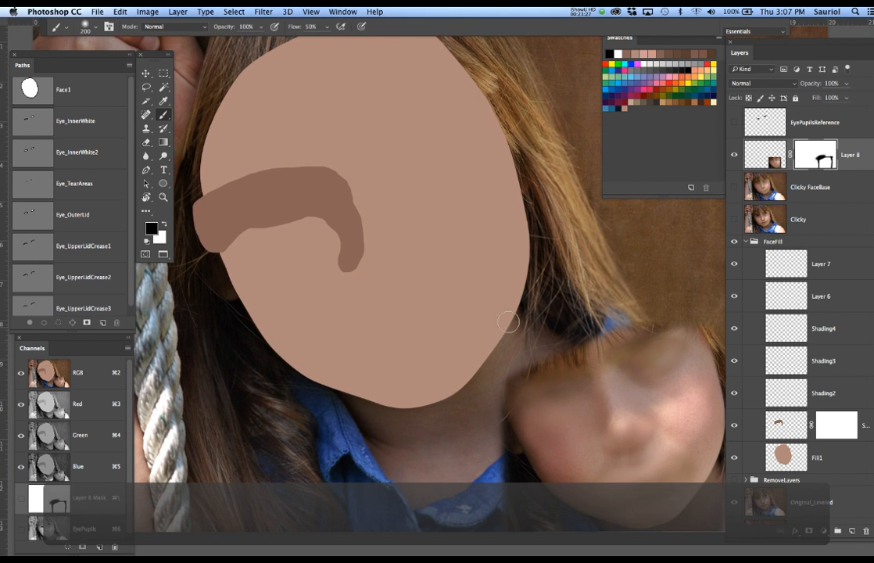
# Step: Soften the Shading1 layer's artwork with a Gaussian Blur of 44.4 pixels radius
pyautogui.click(792, 424)
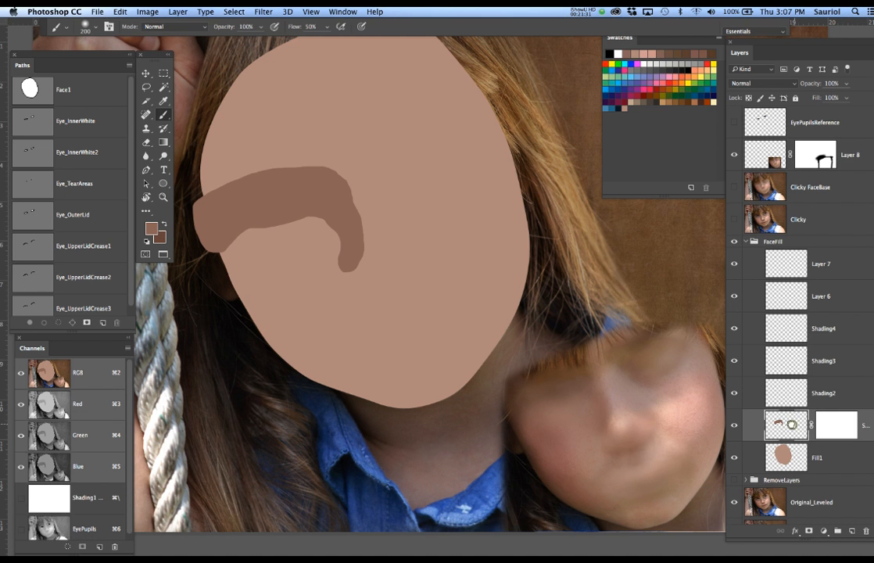
pyautogui.press('super+d')
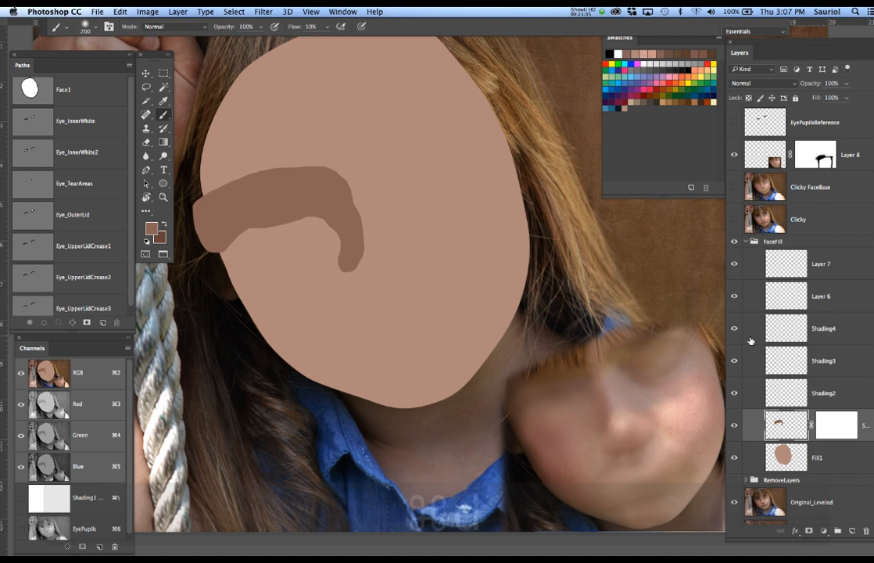
pyautogui.click(264, 11)
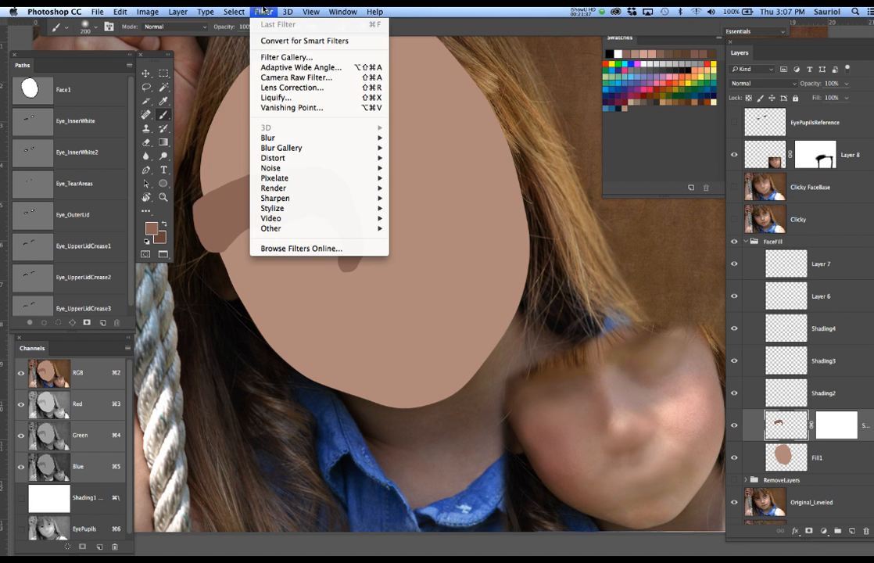
pyautogui.moveTo(313, 137)
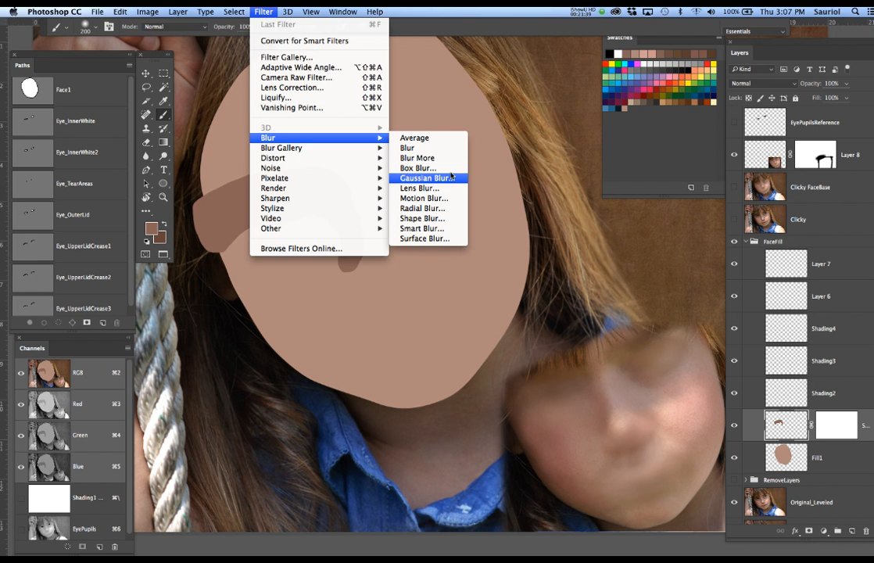
pyautogui.click(449, 177)
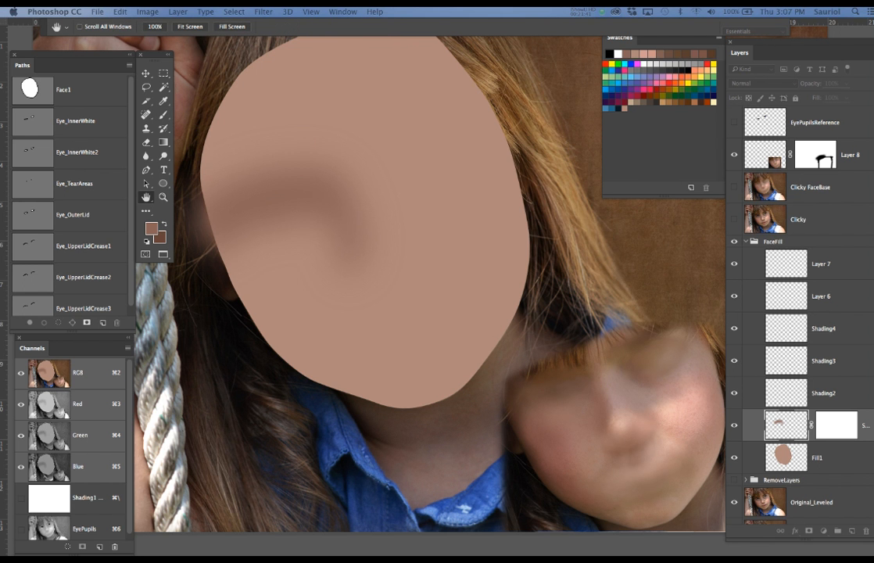
pyautogui.moveTo(109, 153); pyautogui.dragTo(595, 116)
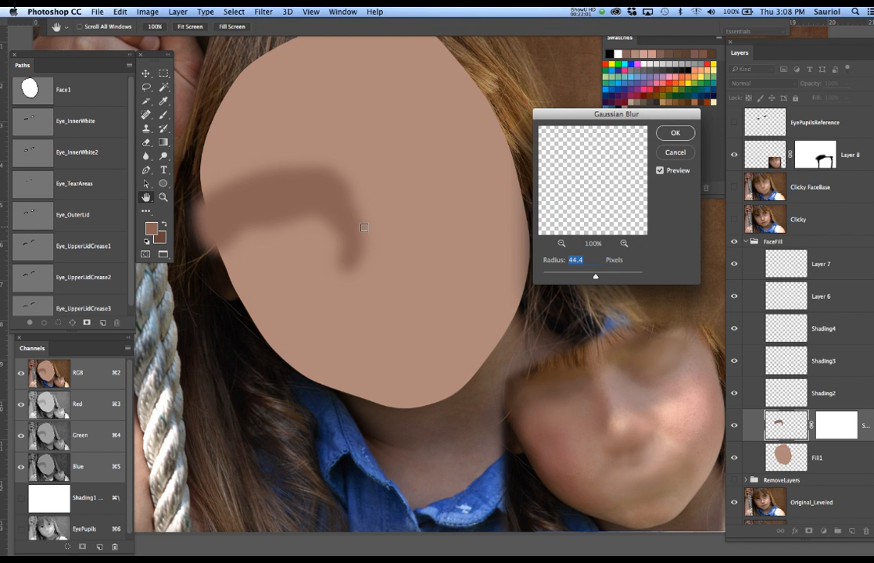
pyautogui.click(676, 133)
pyautogui.press('space')
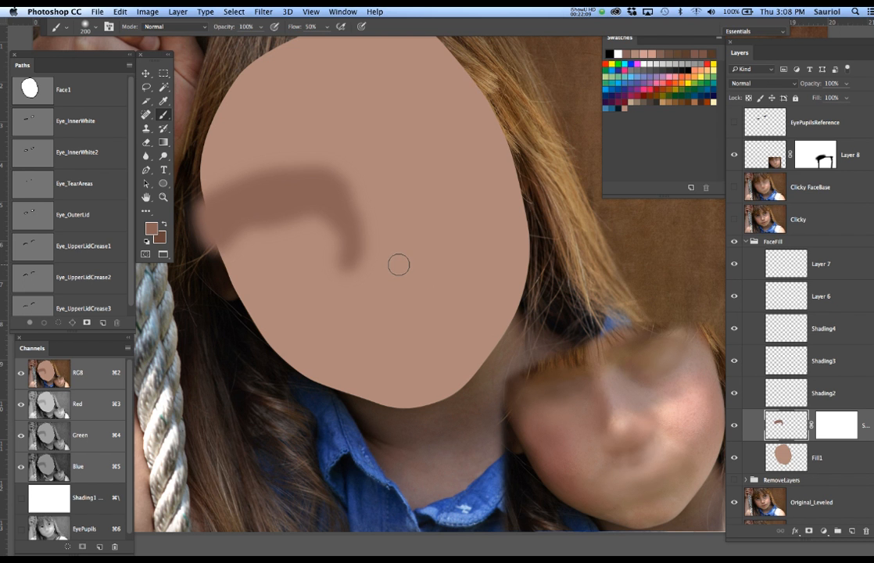
# Step: Set the brush size to 300 px and its flow to 8%
pyautogui.press(']')
pyautogui.press(']')
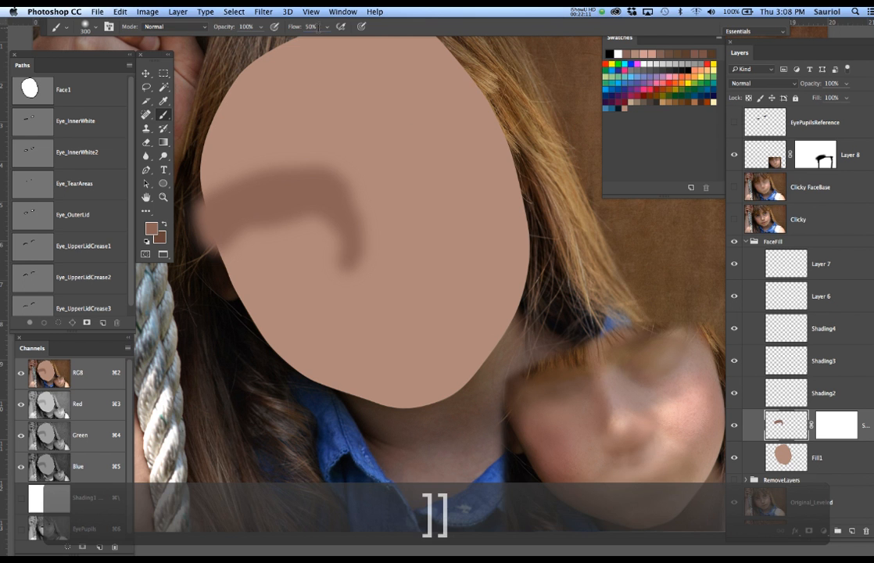
pyautogui.write('8')
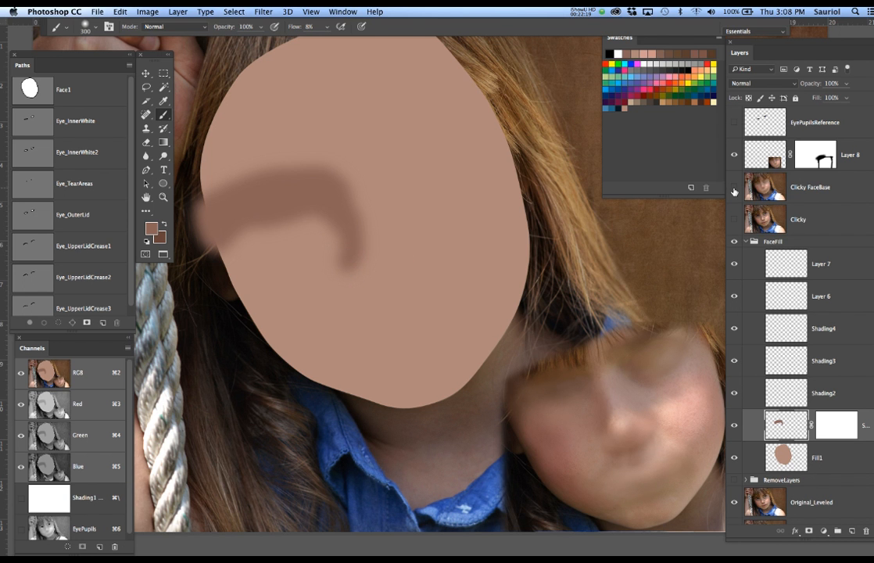
# Step: Compare the blurred shading shape with the reference face by toggling Clicky FaceBase repeatedly, leaving that layer hidden
pyautogui.click(735, 188)
pyautogui.click(735, 188)
pyautogui.click(735, 189)
pyautogui.click(735, 188)
pyautogui.click(735, 189)
pyautogui.click(736, 188)
pyautogui.click(735, 188)
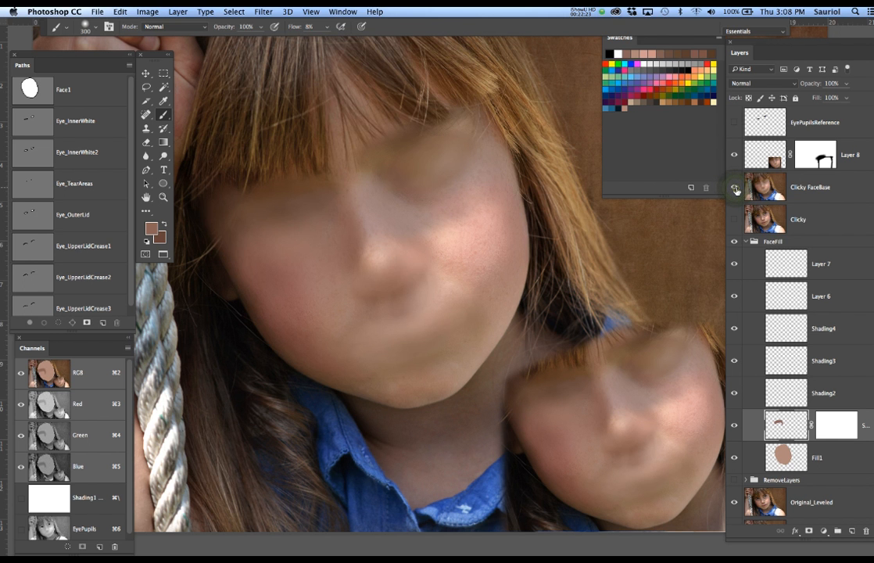
pyautogui.click(735, 189)
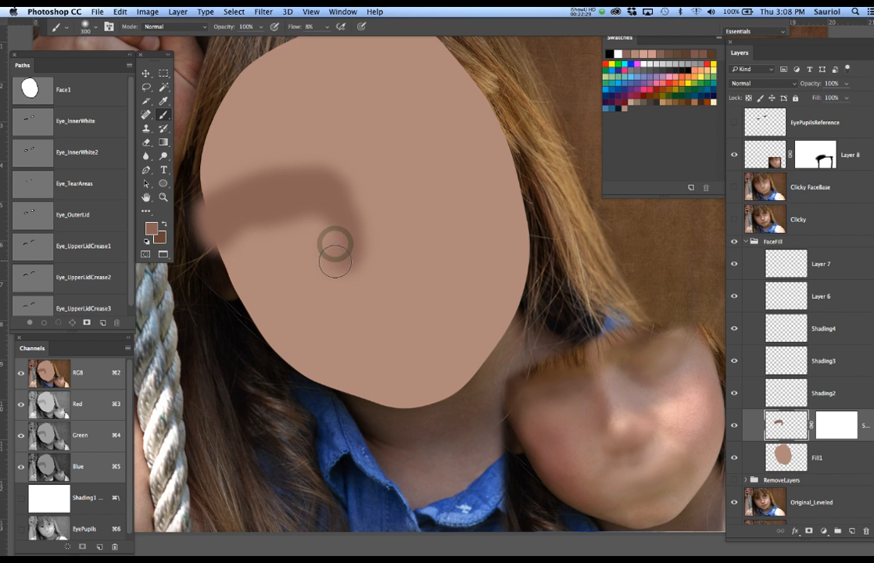
# Step: Undo the brush stroke on the Shading1 artwork and fade the shape's inner curve on its layer mask with a 250 px black brush
pyautogui.press('super+z')
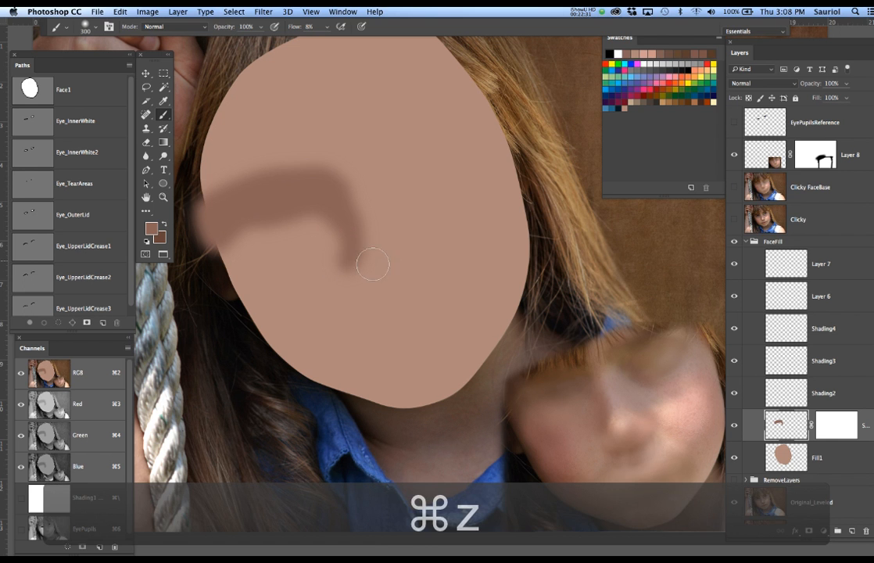
pyautogui.click(838, 426)
pyautogui.press('d')
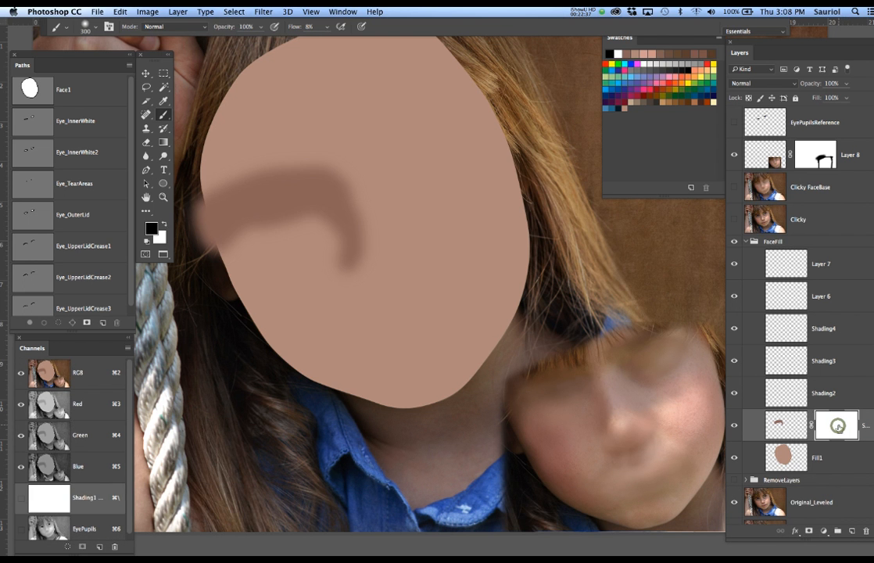
pyautogui.press('super+BackSpace')
pyautogui.press('[')
pyautogui.moveTo(333, 228)
pyautogui.mouseDown()
pyautogui.moveTo(338, 280)
pyautogui.moveTo(335, 227)
pyautogui.moveTo(334, 238)
pyautogui.moveTo(326, 229)
pyautogui.moveTo(340, 234)
pyautogui.moveTo(304, 229)
pyautogui.moveTo(328, 226)
pyautogui.mouseUp()
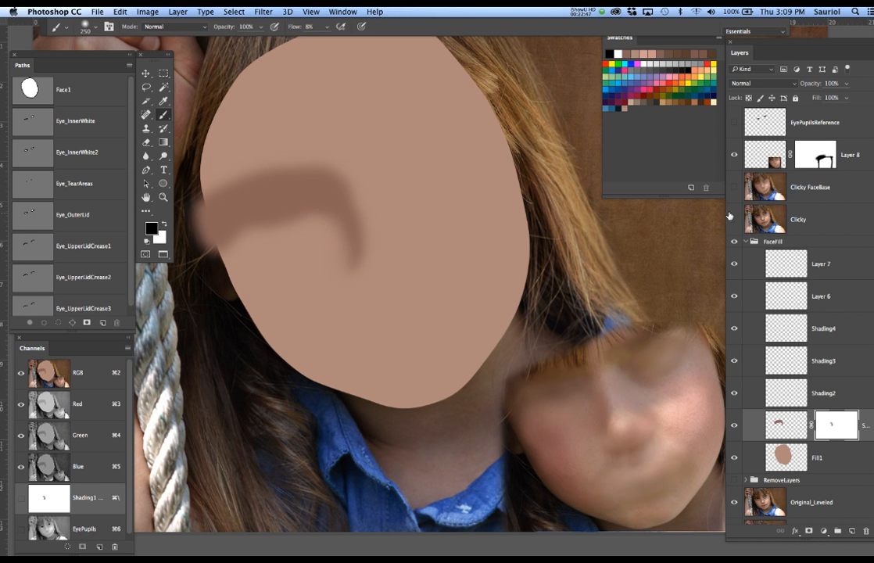
# Step: Compare the Shading1 shape with the Clicky FaceBase layer, and fade its inner edge on the mask with a 500 px black brush
pyautogui.keyDown('alt'); pyautogui.click(734, 189); pyautogui.keyUp('alt')
pyautogui.keyDown('alt'); pyautogui.click(734, 189); pyautogui.keyUp('alt')
pyautogui.keyDown('alt'); pyautogui.click(733, 189); pyautogui.keyUp('alt')
pyautogui.keyDown('alt'); pyautogui.click(734, 189); pyautogui.keyUp('alt')
pyautogui.press(']')
pyautogui.press(']')
pyautogui.press(']')
pyautogui.click(306, 229)
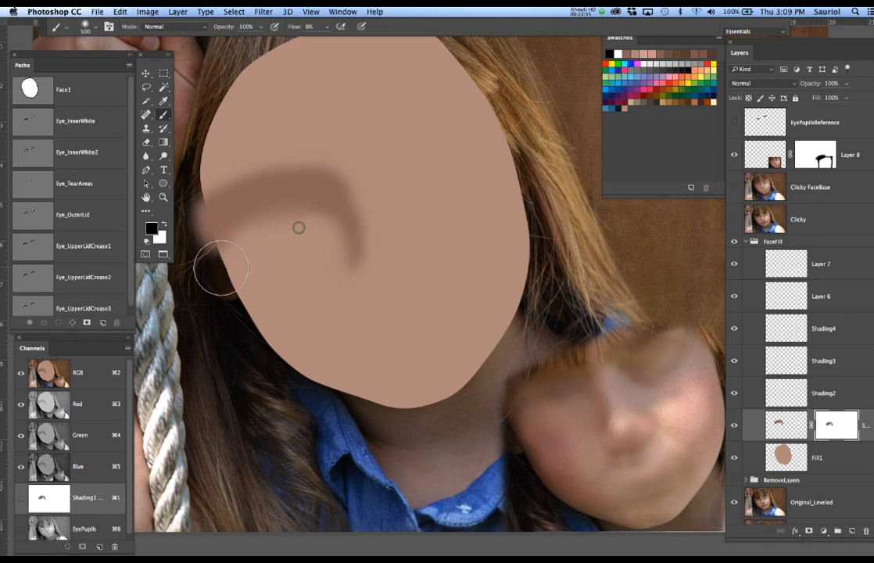
# Step: Mask away the part of the Shading1 shape that overhangs the face outline, using a 200 px brush
pyautogui.press('[')
pyautogui.press('[')
pyautogui.press('[')
pyautogui.press('[')
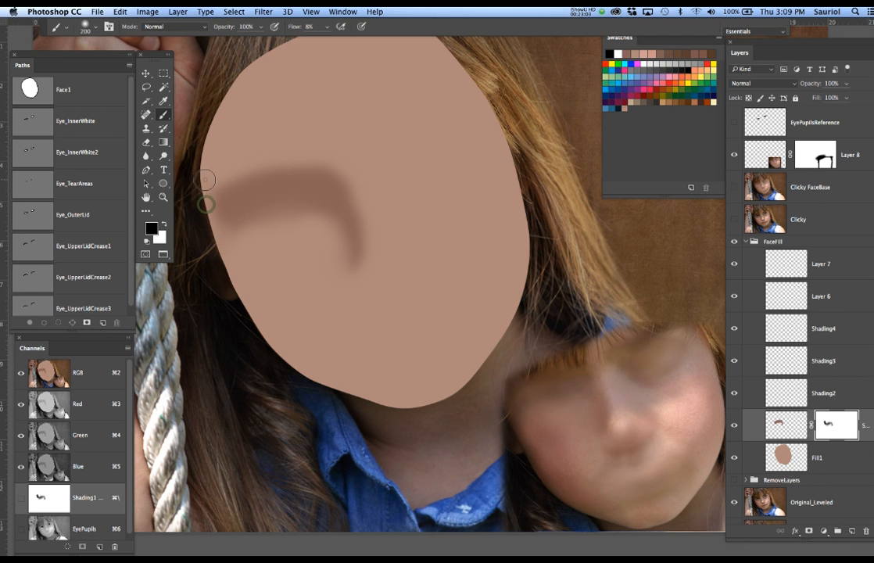
# Step: Soften the upper edge and outer corner of the Shading1 shape on its mask with a 500 px black brush
pyautogui.press(']')
pyautogui.press(']')
pyautogui.press(']')
pyautogui.press(']')
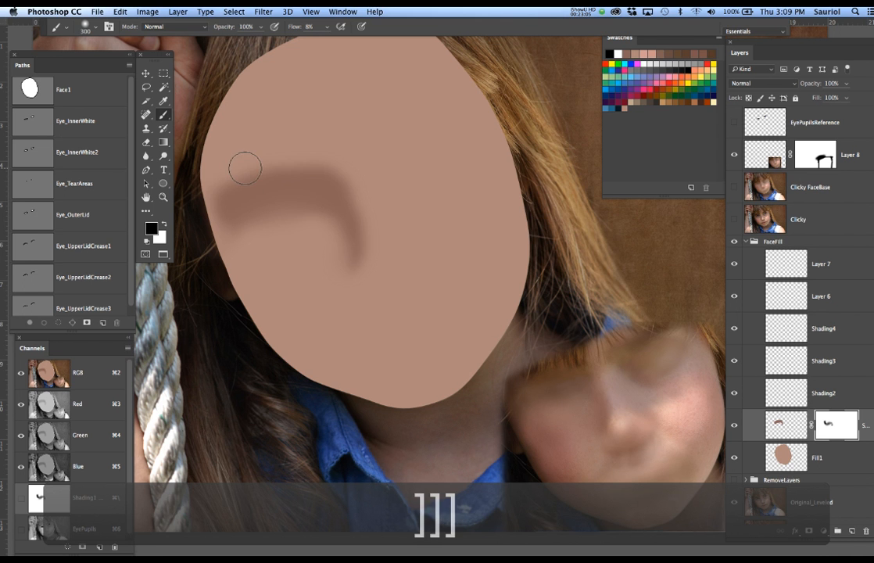
pyautogui.moveTo(243, 160); pyautogui.dragTo(354, 166)
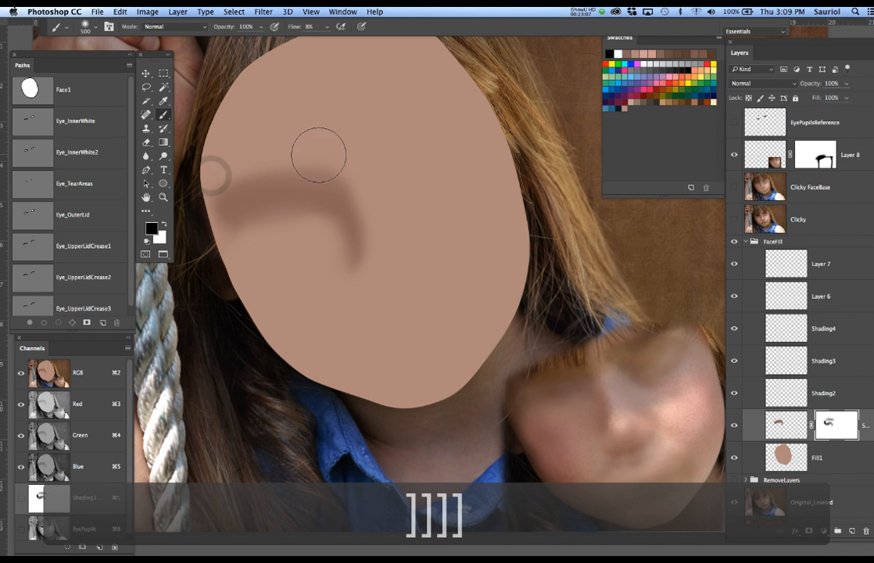
pyautogui.moveTo(250, 156); pyautogui.dragTo(355, 185)
pyautogui.click(345, 171)
pyautogui.click(360, 181)
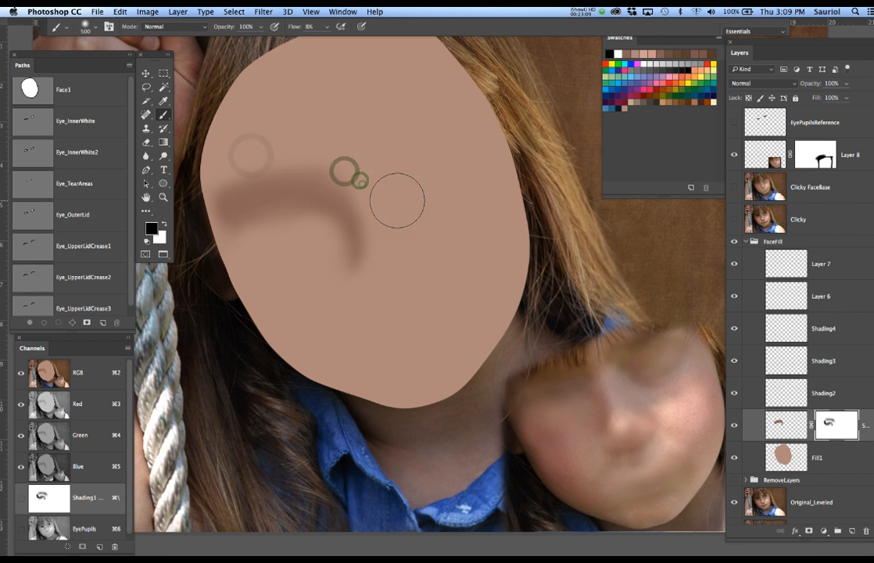
pyautogui.click(318, 158)
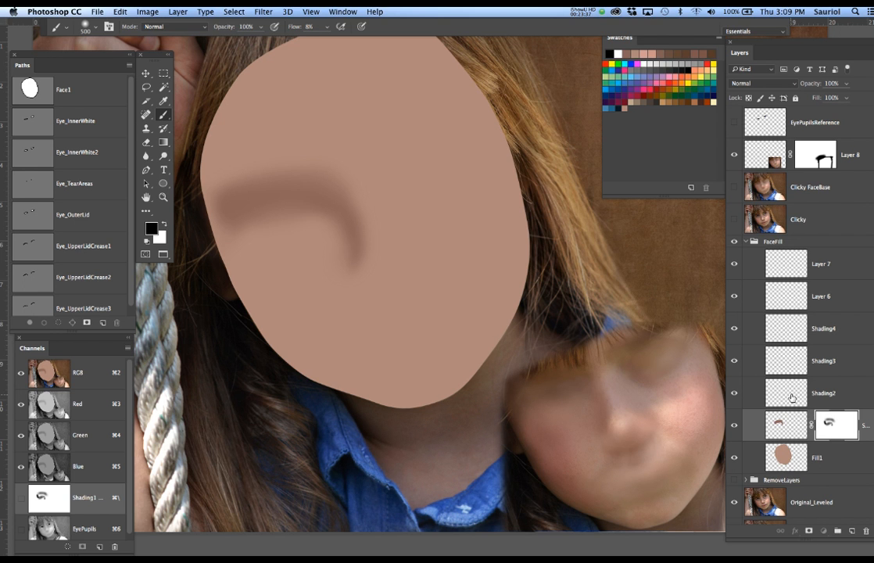
# Step: Select the Shading2 layer and toggle Clicky FaceBase to compare the shading, leaving that layer visible
pyautogui.click(792, 398)
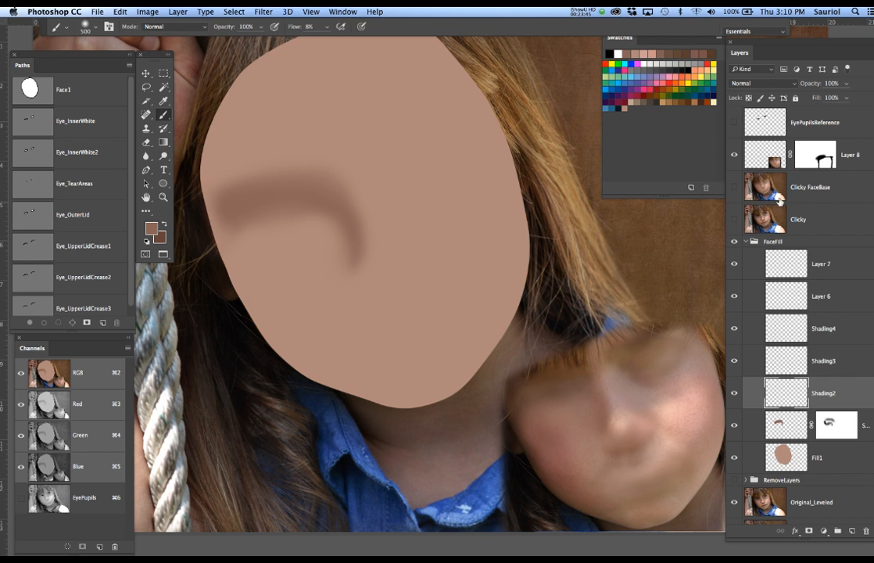
pyautogui.click(734, 189)
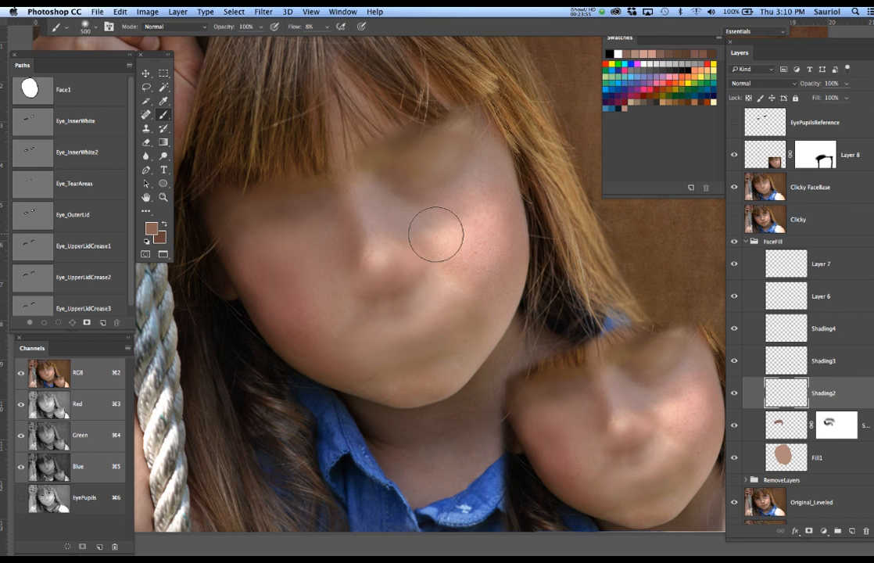
pyautogui.click(736, 186)
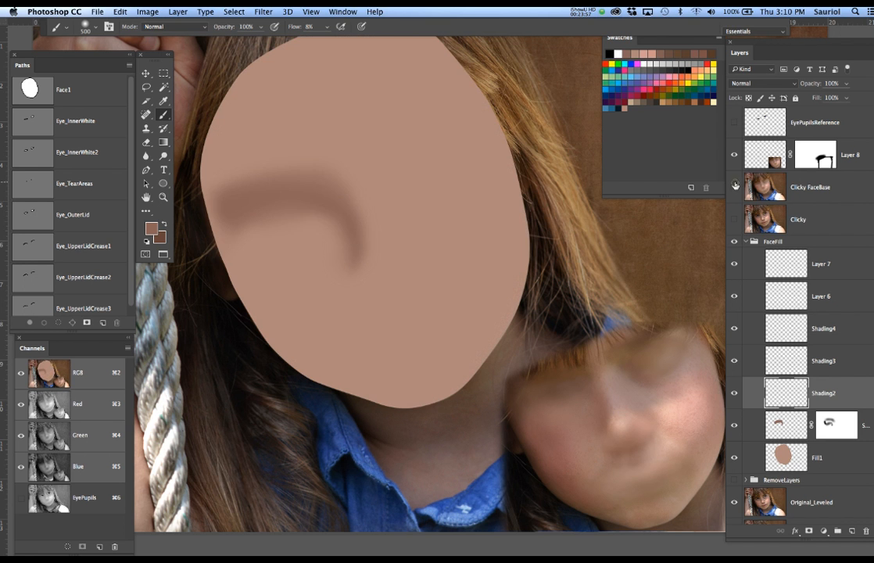
pyautogui.moveTo(361, 211)
pyautogui.mouseDown()
pyautogui.moveTo(347, 205)
pyautogui.moveTo(351, 245)
pyautogui.mouseUp()
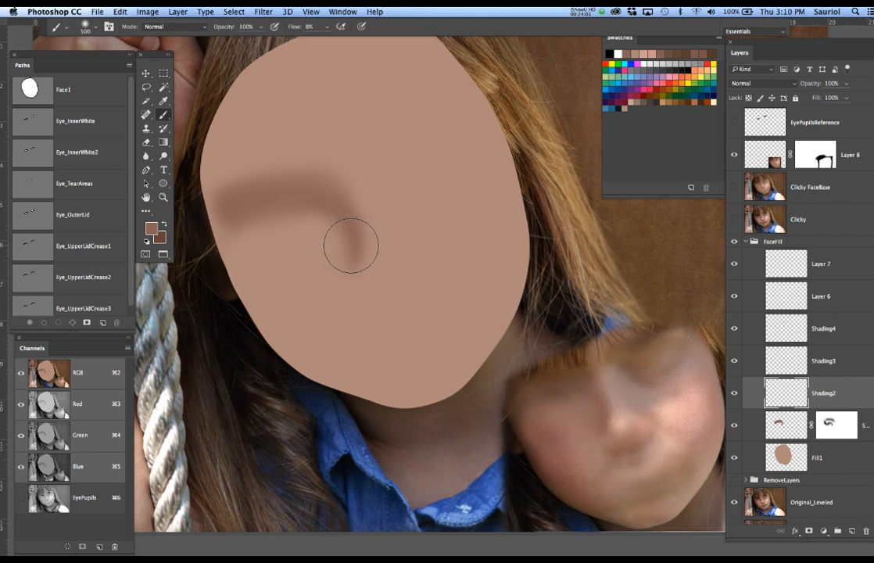
pyautogui.click(734, 188)
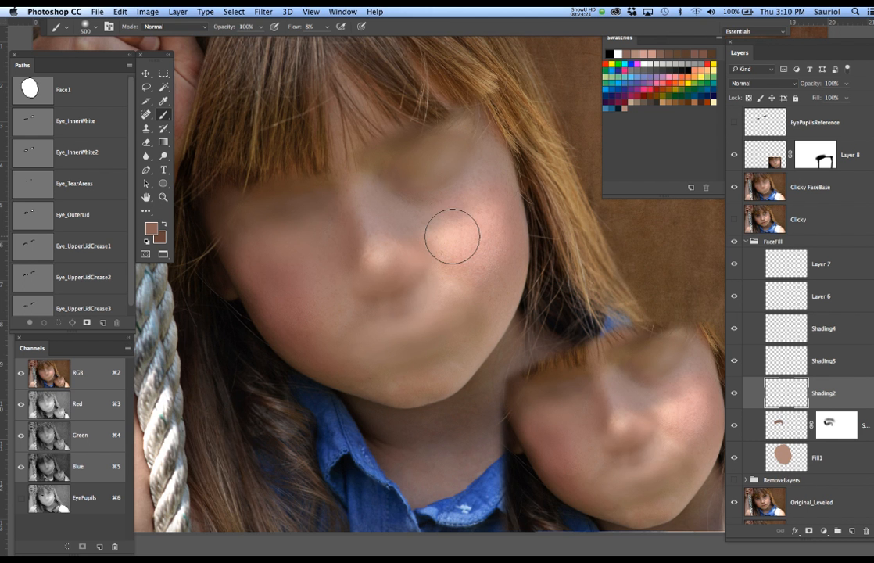
# Step: Sample skin tones around the nose and beneath the eye from the Clicky FaceBase artwork
pyautogui.scroll(1, 456, 233)
pyautogui.scroll(1, 457, 230)
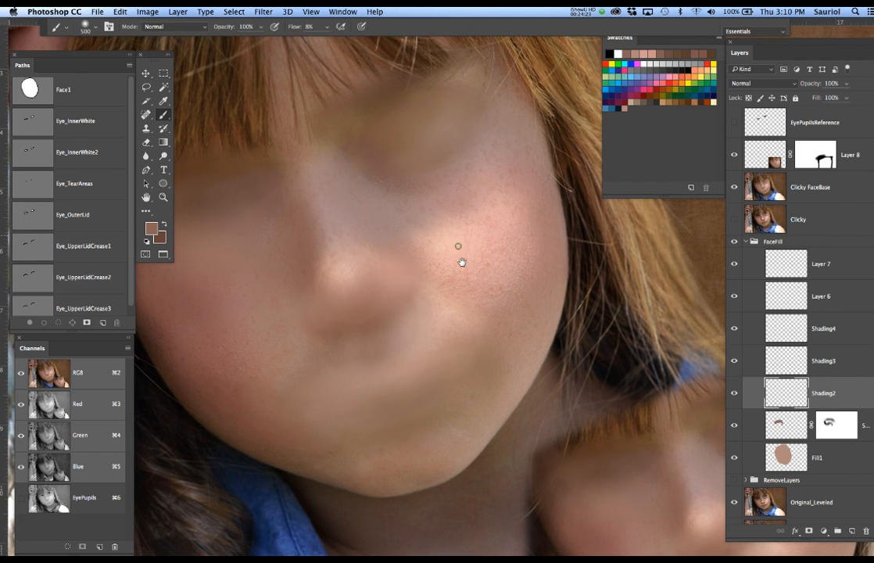
pyautogui.scroll(1, 465, 266)
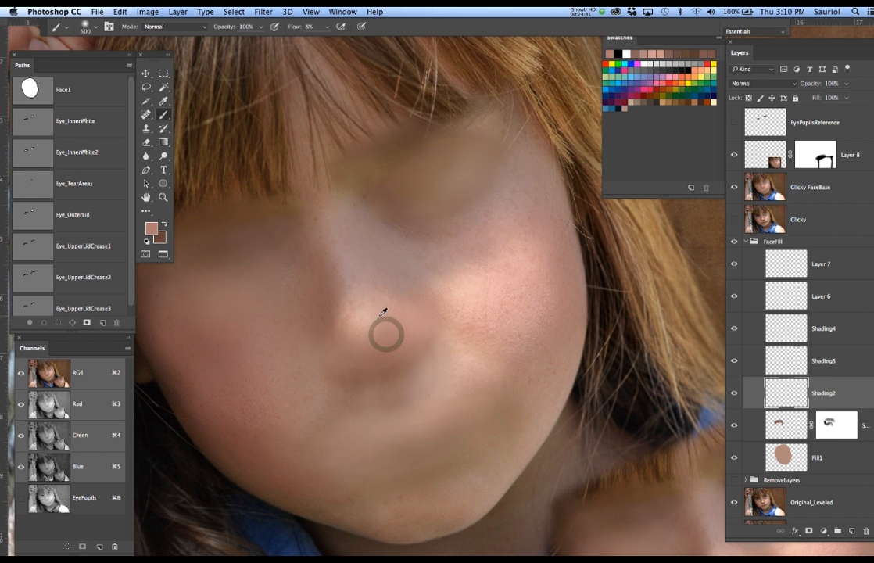
pyautogui.keyDown('alt'); pyautogui.click(395, 280); pyautogui.keyUp('alt')
pyautogui.moveTo(394, 283)
pyautogui.mouseDown()
pyautogui.moveTo(363, 305)
pyautogui.moveTo(365, 316)
pyautogui.mouseUp()
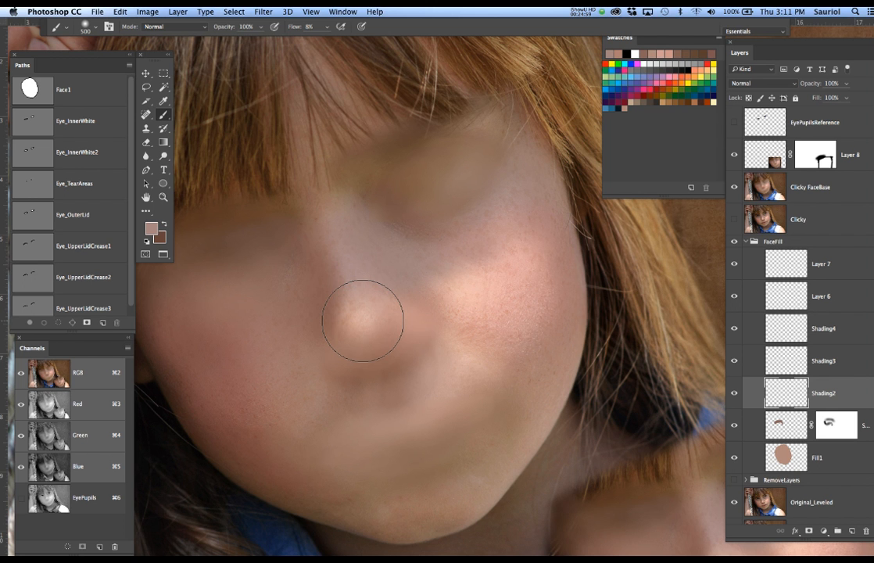
pyautogui.keyDown('alt'); pyautogui.click(462, 251); pyautogui.keyUp('alt')
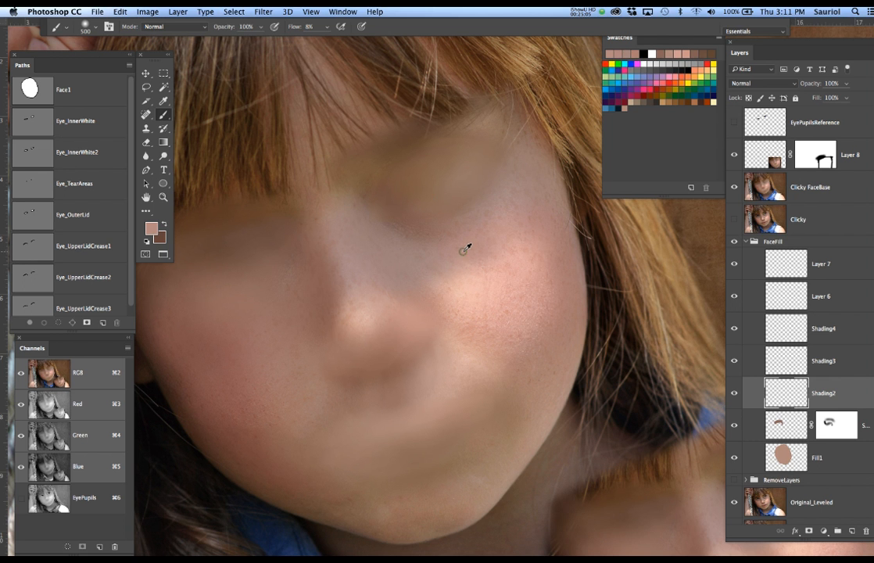
# Step: Enlarge the brush to 600 px, sample the under-eye tone, and undo a trial stroke across the cheek on Shading2
pyautogui.press(']')
pyautogui.press(']')
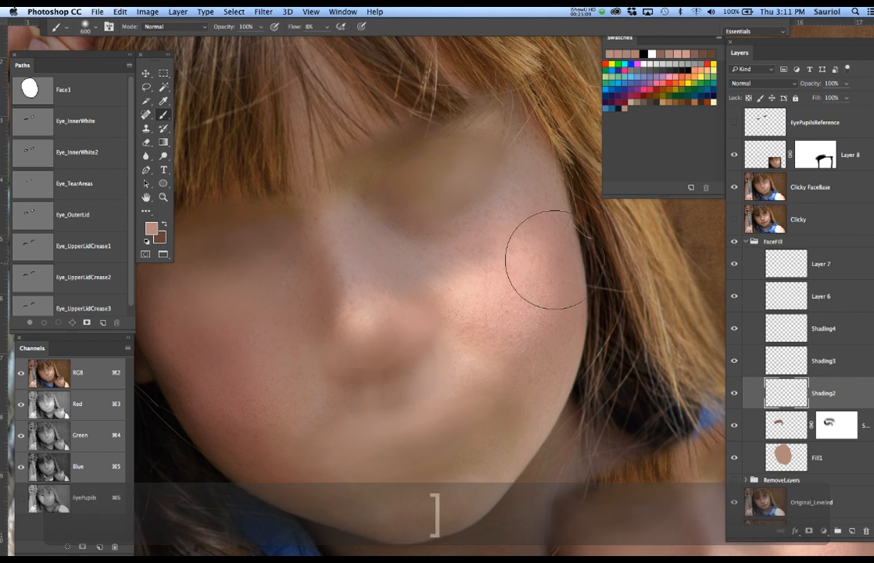
pyautogui.keyDown('alt'); pyautogui.click(460, 215); pyautogui.keyUp('alt')
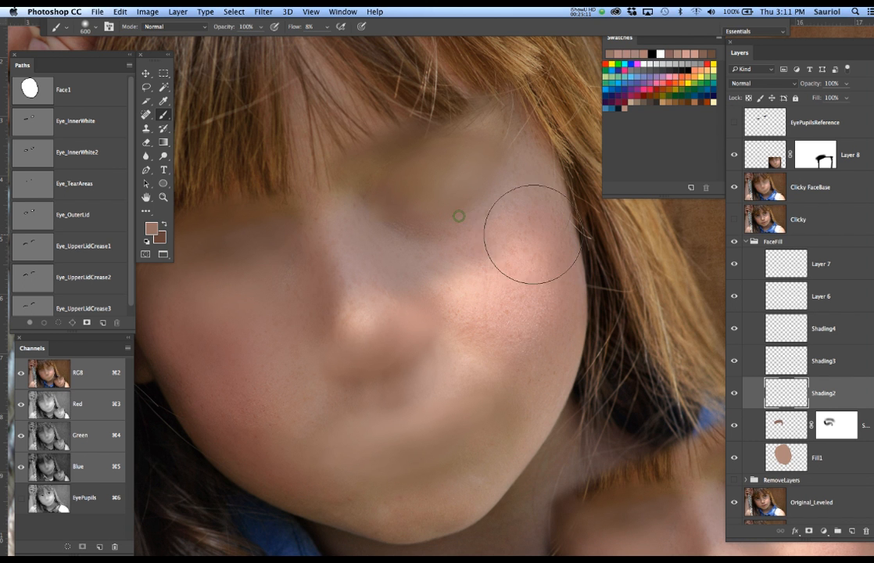
pyautogui.moveTo(543, 224)
pyautogui.mouseDown()
pyautogui.moveTo(613, 266)
pyautogui.moveTo(519, 206)
pyautogui.moveTo(589, 253)
pyautogui.moveTo(607, 304)
pyautogui.moveTo(567, 234)
pyautogui.moveTo(490, 223)
pyautogui.mouseUp()
pyautogui.press('super+z')
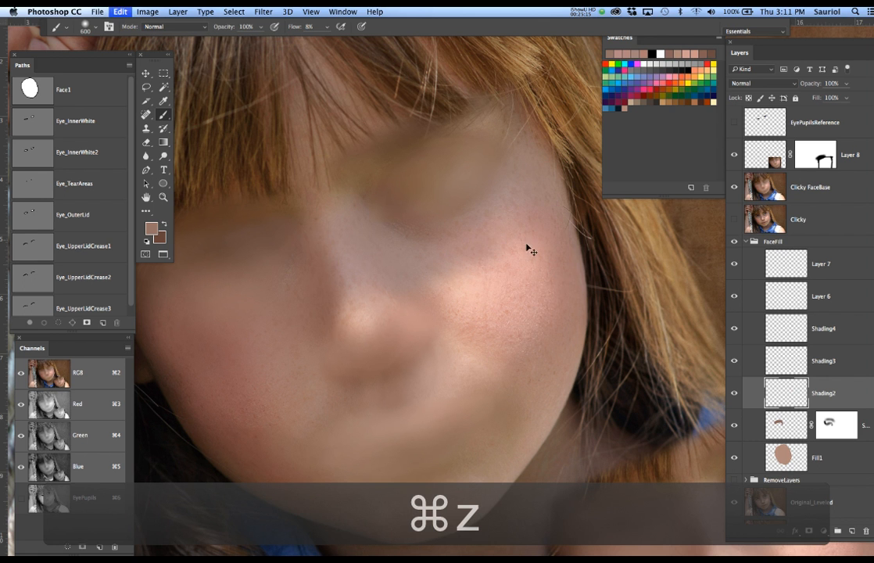
# Step: Load the Face1 path as a selection and deselect it again
pyautogui.keyDown('super'); pyautogui.click(31, 91); pyautogui.keyUp('super')
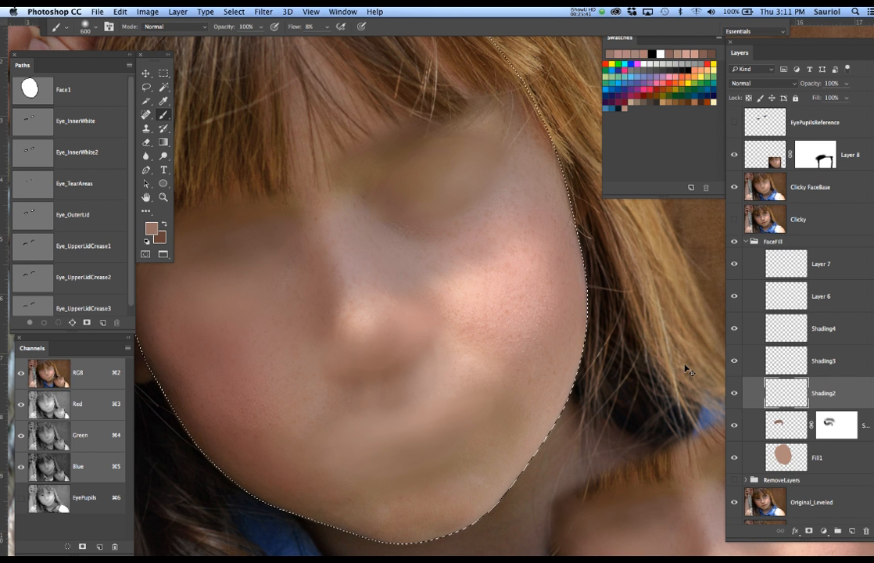
pyautogui.press('super+d')
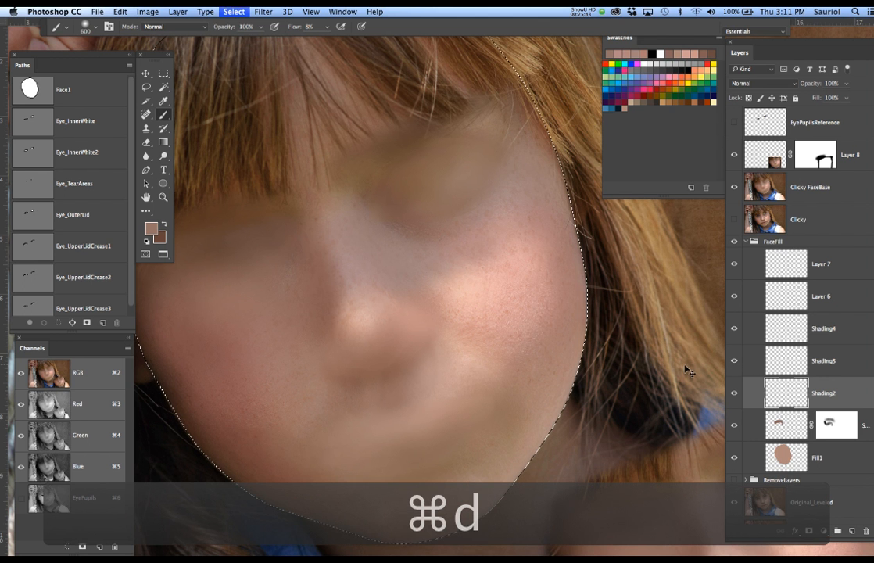
# Step: Paint a test blotch in sampled black over the cheek's outer edge on Shading2, and hide Clicky FaceBase
pyautogui.keyDown('alt'); pyautogui.click(632, 363); pyautogui.keyUp('alt')
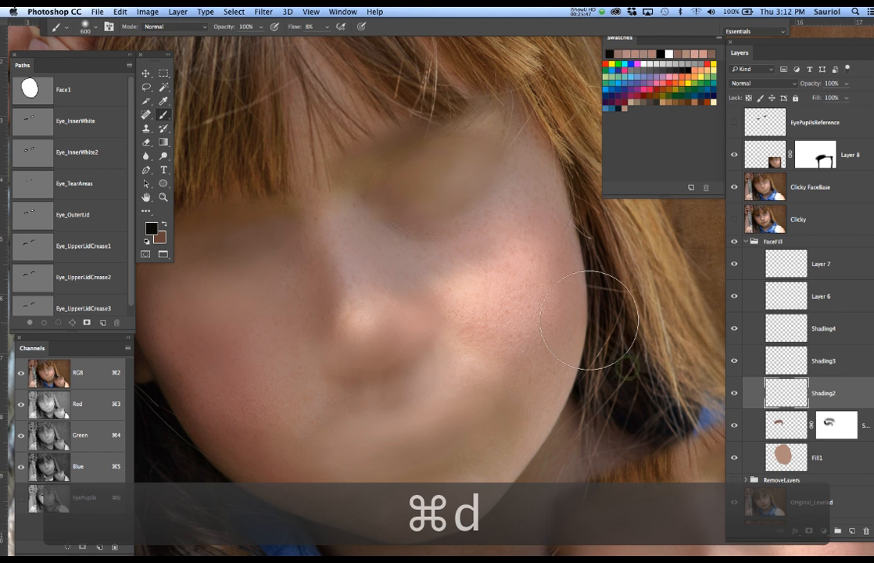
pyautogui.moveTo(547, 273)
pyautogui.mouseDown()
pyautogui.moveTo(604, 285)
pyautogui.moveTo(565, 276)
pyautogui.moveTo(654, 272)
pyautogui.moveTo(613, 272)
pyautogui.moveTo(620, 277)
pyautogui.moveTo(586, 331)
pyautogui.moveTo(500, 368)
pyautogui.moveTo(608, 341)
pyautogui.moveTo(531, 288)
pyautogui.moveTo(597, 283)
pyautogui.moveTo(537, 308)
pyautogui.moveTo(615, 323)
pyautogui.moveTo(506, 265)
pyautogui.moveTo(502, 244)
pyautogui.moveTo(539, 242)
pyautogui.moveTo(592, 274)
pyautogui.mouseUp()
pyautogui.click(734, 188)
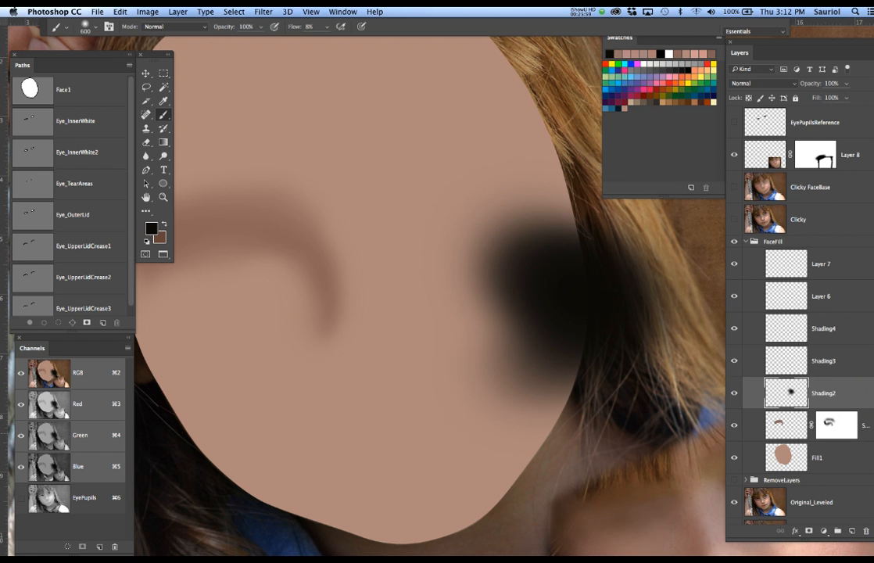
# Step: Clip Shading1 and Shading2 to the Fill1 layer, and undo both clipping masks along with the black paint
pyautogui.keyDown('alt'); pyautogui.click(871, 439); pyautogui.keyUp('alt')
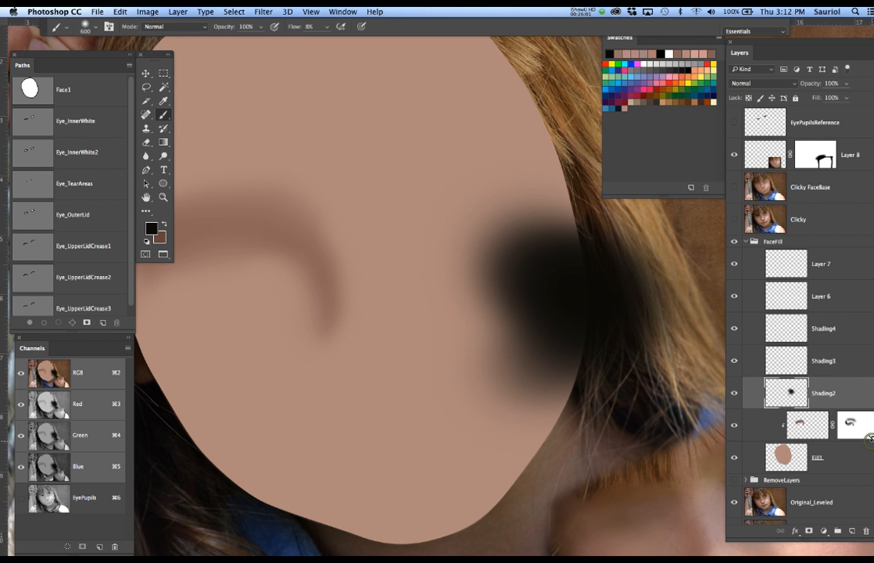
pyautogui.keyDown('alt'); pyautogui.click(857, 407); pyautogui.keyUp('alt')
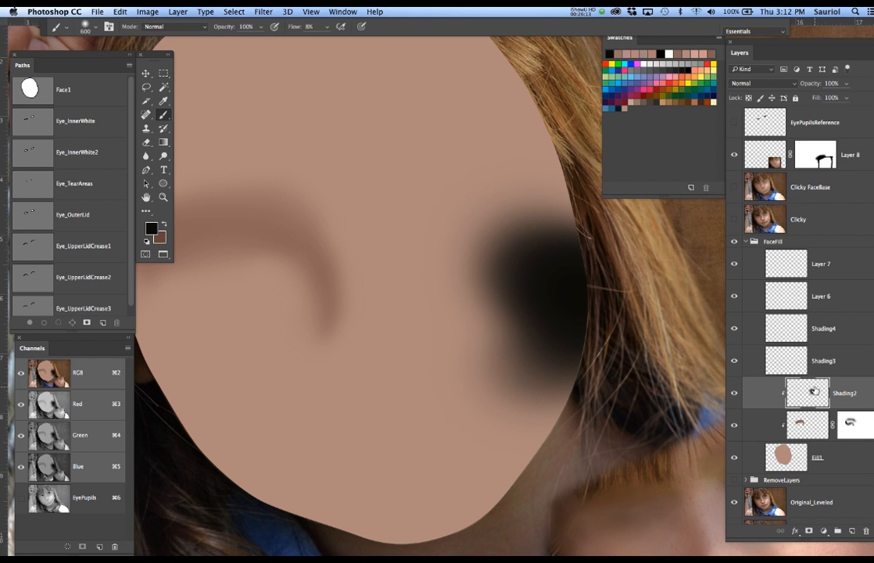
pyautogui.press('super+z')
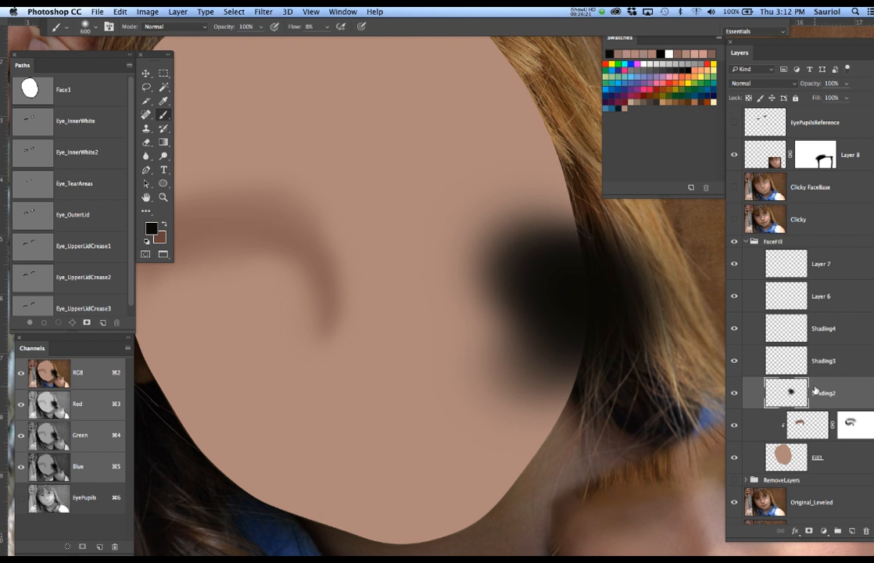
pyautogui.press('z')
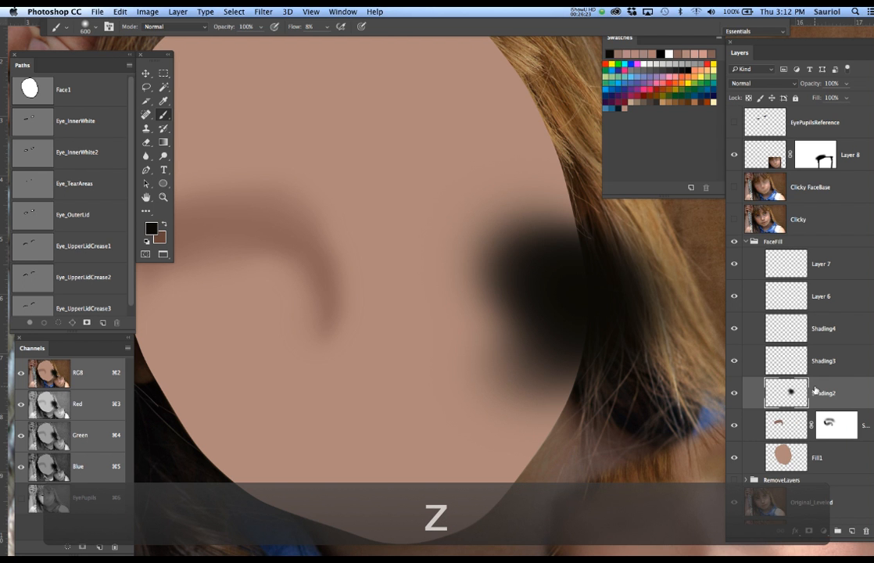
pyautogui.press('alt+super+z')
pyautogui.press('alt+super+z')
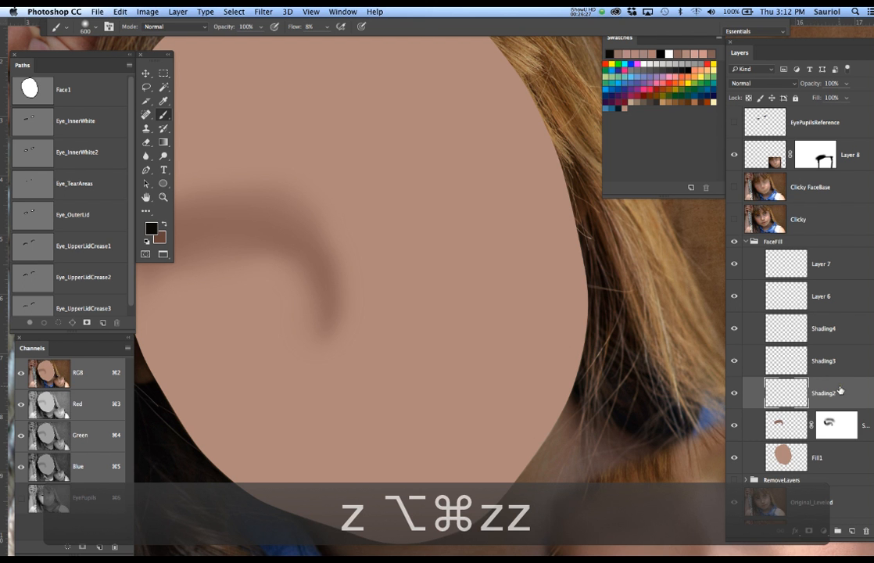
# Step: Show Clicky FaceBase and paint its sampled cheek tones onto Shading2 from the outer cheek across the under-eye area
pyautogui.click(735, 188)
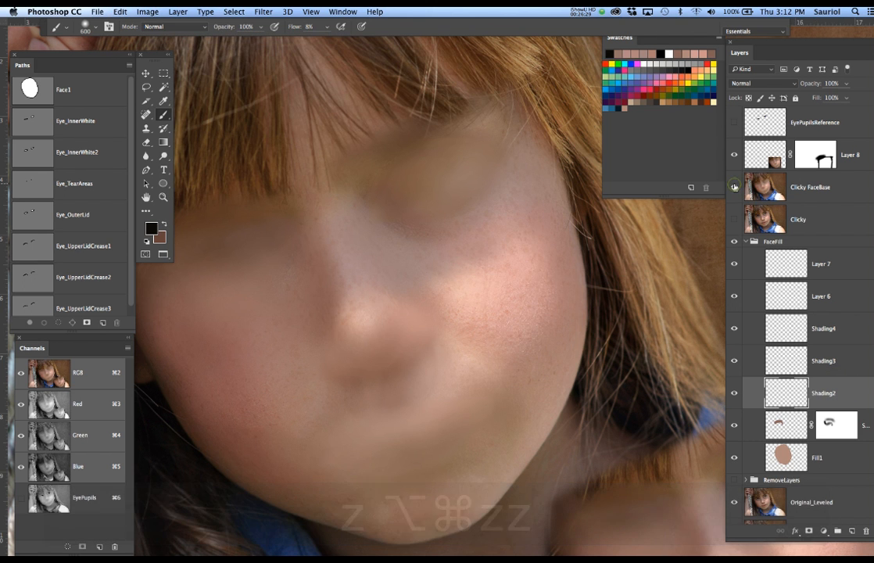
pyautogui.keyDown('alt'); pyautogui.click(573, 270); pyautogui.keyUp('alt')
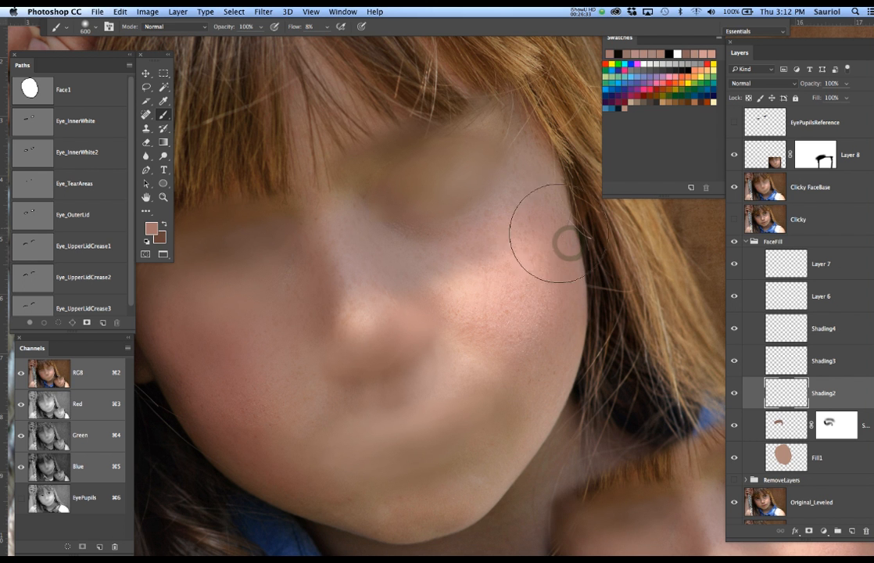
pyautogui.moveTo(543, 230)
pyautogui.mouseDown()
pyautogui.moveTo(414, 234)
pyautogui.moveTo(432, 236)
pyautogui.mouseUp()
pyautogui.moveTo(575, 253)
pyautogui.mouseDown()
pyautogui.moveTo(516, 243)
pyautogui.moveTo(436, 257)
pyautogui.moveTo(488, 259)
pyautogui.moveTo(547, 233)
pyautogui.moveTo(550, 200)
pyautogui.mouseUp()
pyautogui.keyDown('alt'); pyautogui.click(547, 201); pyautogui.keyUp('alt')
pyautogui.moveTo(576, 251)
pyautogui.mouseDown()
pyautogui.moveTo(529, 230)
pyautogui.moveTo(392, 244)
pyautogui.moveTo(405, 251)
pyautogui.moveTo(393, 252)
pyautogui.moveTo(360, 225)
pyautogui.moveTo(392, 175)
pyautogui.moveTo(574, 178)
pyautogui.moveTo(392, 176)
pyautogui.moveTo(378, 229)
pyautogui.moveTo(395, 263)
pyautogui.moveTo(530, 233)
pyautogui.moveTo(574, 264)
pyautogui.moveTo(488, 298)
pyautogui.moveTo(549, 211)
pyautogui.moveTo(575, 260)
pyautogui.moveTo(592, 366)
pyautogui.moveTo(562, 377)
pyautogui.moveTo(576, 230)
pyautogui.moveTo(495, 219)
pyautogui.moveTo(416, 240)
pyautogui.moveTo(379, 266)
pyautogui.moveTo(373, 246)
pyautogui.moveTo(376, 162)
pyautogui.moveTo(504, 128)
pyautogui.moveTo(514, 175)
pyautogui.moveTo(493, 207)
pyautogui.moveTo(468, 184)
pyautogui.moveTo(388, 180)
pyautogui.moveTo(366, 213)
pyautogui.moveTo(493, 225)
pyautogui.moveTo(352, 197)
pyautogui.moveTo(427, 220)
pyautogui.mouseUp()
pyautogui.moveTo(498, 197)
pyautogui.mouseDown()
pyautogui.moveTo(439, 232)
pyautogui.moveTo(359, 239)
pyautogui.moveTo(429, 170)
pyautogui.mouseUp()
pyautogui.moveTo(365, 202); pyautogui.dragTo(387, 190)
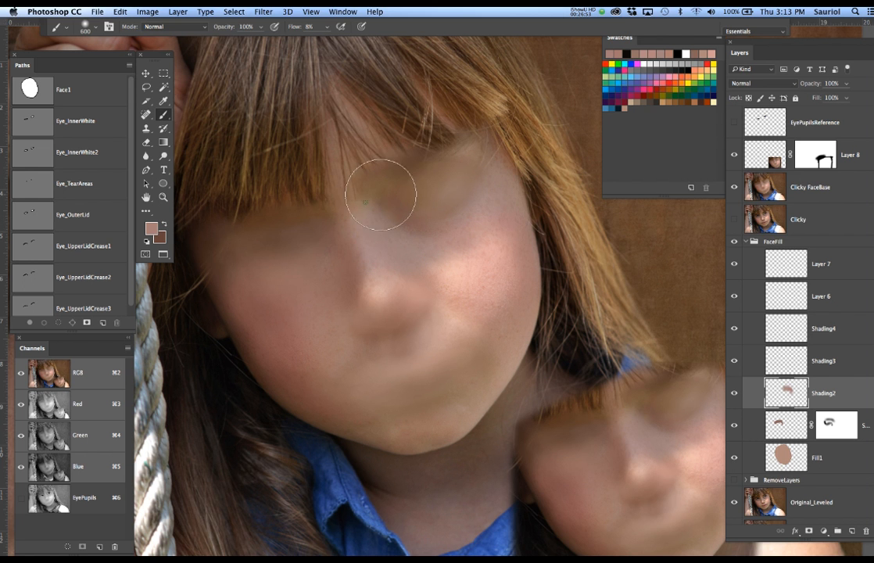
# Step: Extend the Shading2 skin tone from the opposite cheek across the nose bridge with the 600 px brush
pyautogui.moveTo(237, 272)
pyautogui.mouseDown()
pyautogui.moveTo(203, 244)
pyautogui.moveTo(294, 224)
pyautogui.moveTo(430, 237)
pyautogui.mouseUp()
pyautogui.moveTo(497, 221)
pyautogui.mouseDown()
pyautogui.moveTo(468, 188)
pyautogui.moveTo(492, 165)
pyautogui.moveTo(417, 203)
pyautogui.mouseUp()
pyautogui.moveTo(415, 237); pyautogui.dragTo(389, 240)
# Step: Compare the painted Shading2 tones with the reference by toggling Clicky FaceBase repeatedly, leaving it visible
pyautogui.click(736, 189)
pyautogui.click(735, 189)
pyautogui.click(735, 188)
pyautogui.click(735, 189)
pyautogui.click(735, 189)
pyautogui.click(735, 188)
# Step: Save the current foreground skin tone as a new swatch
pyautogui.click(641, 124)
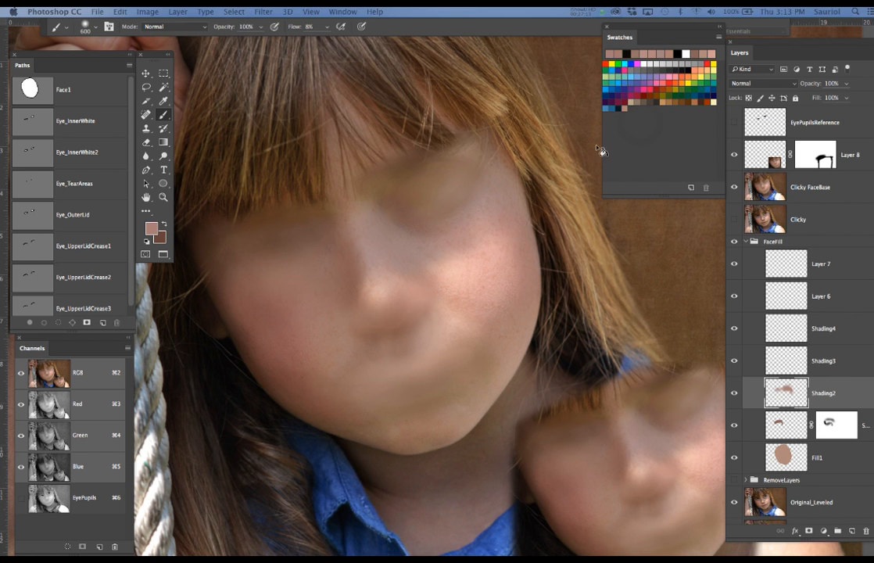
pyautogui.click(462, 201)
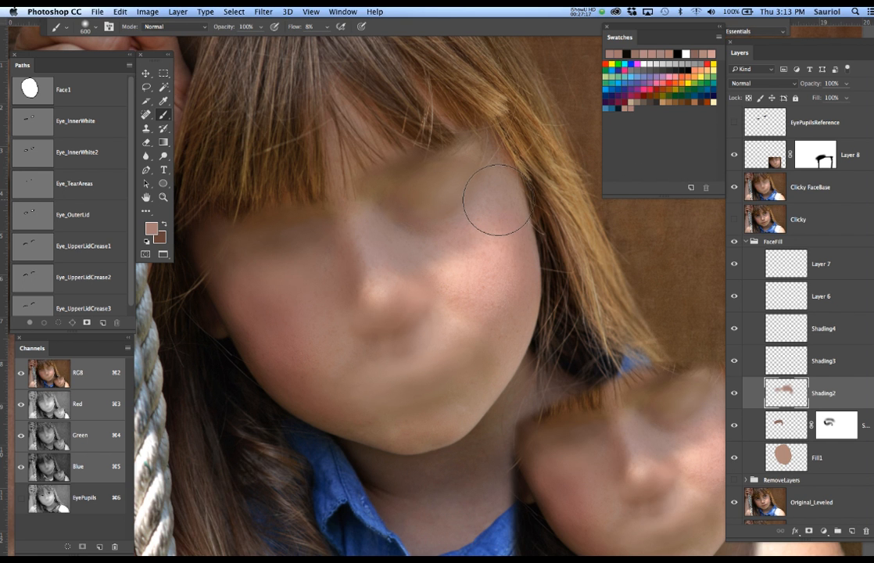
pyautogui.moveTo(496, 198); pyautogui.dragTo(499, 276)
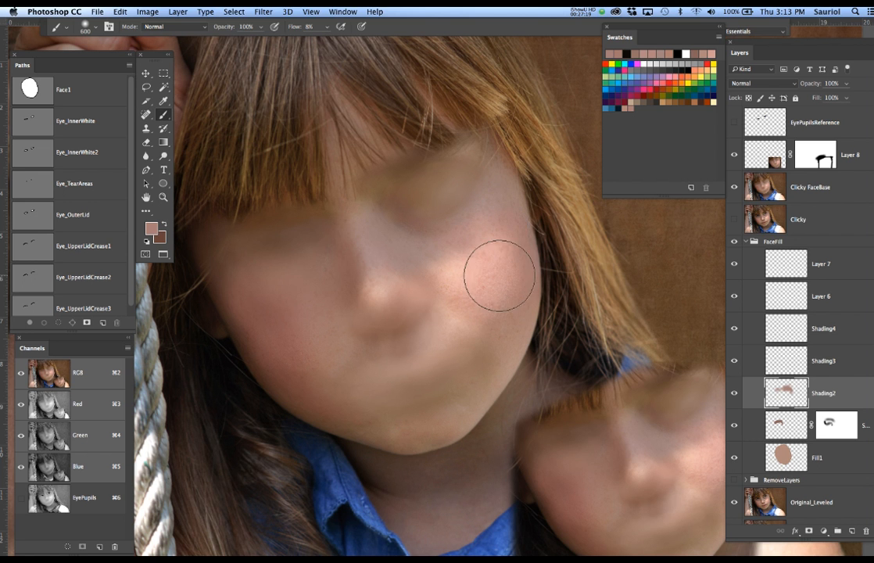
# Step: Paint sampled cheek tones onto Shading3 down the outer edge of the brighter cheek and across the opposite lower cheek
pyautogui.click(847, 372)
pyautogui.keyDown('alt'); pyautogui.click(530, 296); pyautogui.keyUp('alt')
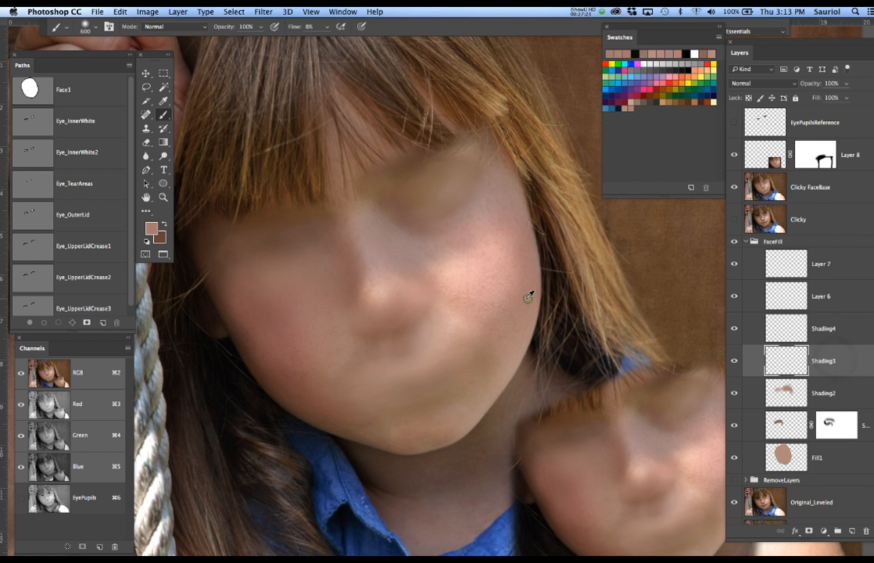
pyautogui.moveTo(522, 301)
pyautogui.mouseDown()
pyautogui.moveTo(522, 236)
pyautogui.moveTo(528, 329)
pyautogui.moveTo(513, 300)
pyautogui.moveTo(527, 228)
pyautogui.moveTo(506, 362)
pyautogui.moveTo(546, 252)
pyautogui.moveTo(532, 299)
pyautogui.moveTo(539, 193)
pyautogui.moveTo(531, 278)
pyautogui.moveTo(482, 359)
pyautogui.moveTo(507, 354)
pyautogui.moveTo(470, 381)
pyautogui.moveTo(528, 259)
pyautogui.moveTo(532, 214)
pyautogui.mouseUp()
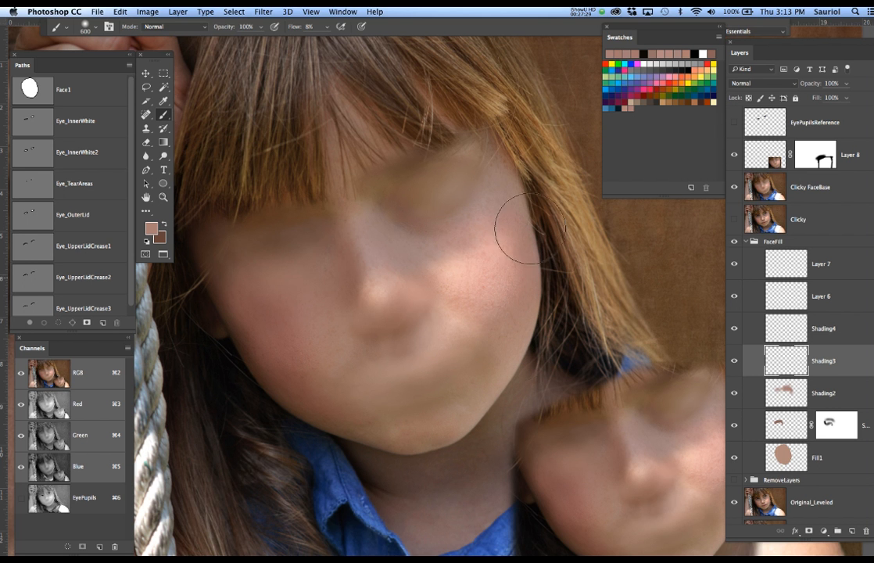
pyautogui.moveTo(504, 369)
pyautogui.mouseDown()
pyautogui.moveTo(512, 267)
pyautogui.moveTo(479, 392)
pyautogui.mouseUp()
pyautogui.moveTo(501, 357); pyautogui.dragTo(539, 223)
pyautogui.moveTo(538, 263)
pyautogui.mouseDown()
pyautogui.moveTo(535, 339)
pyautogui.moveTo(537, 250)
pyautogui.mouseUp()
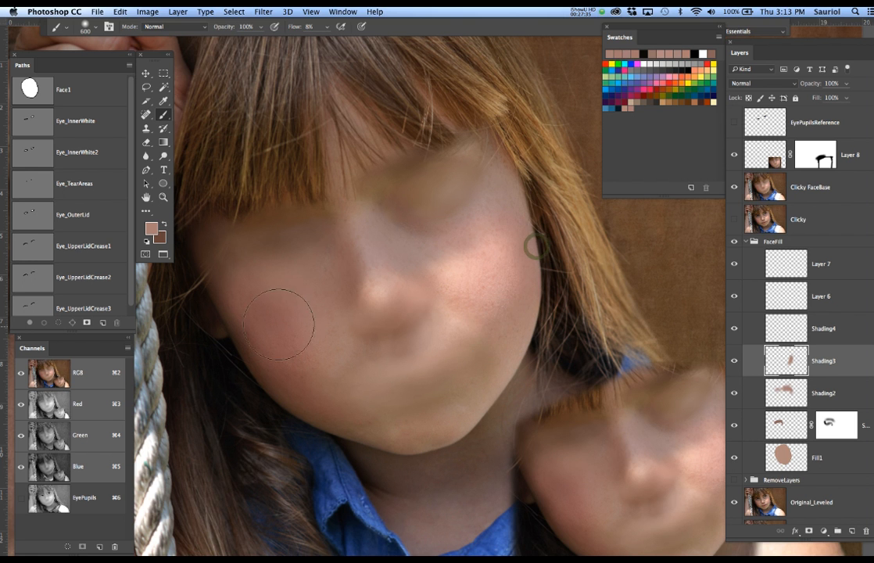
pyautogui.moveTo(278, 336)
pyautogui.mouseDown()
pyautogui.moveTo(322, 302)
pyautogui.moveTo(312, 358)
pyautogui.moveTo(294, 357)
pyautogui.moveTo(316, 380)
pyautogui.moveTo(265, 310)
pyautogui.moveTo(304, 351)
pyautogui.moveTo(309, 375)
pyautogui.moveTo(319, 373)
pyautogui.moveTo(329, 314)
pyautogui.moveTo(275, 316)
pyautogui.moveTo(291, 279)
pyautogui.moveTo(294, 357)
pyautogui.mouseUp()
pyautogui.moveTo(336, 400)
pyautogui.mouseDown()
pyautogui.moveTo(314, 392)
pyautogui.moveTo(274, 331)
pyautogui.mouseUp()
pyautogui.moveTo(518, 276); pyautogui.dragTo(532, 296)
# Step: Paint sampled jaw tones onto Shading4 from the jaw edge across the chin and mouth area, enlarging the brush to 800 px
pyautogui.click(831, 329)
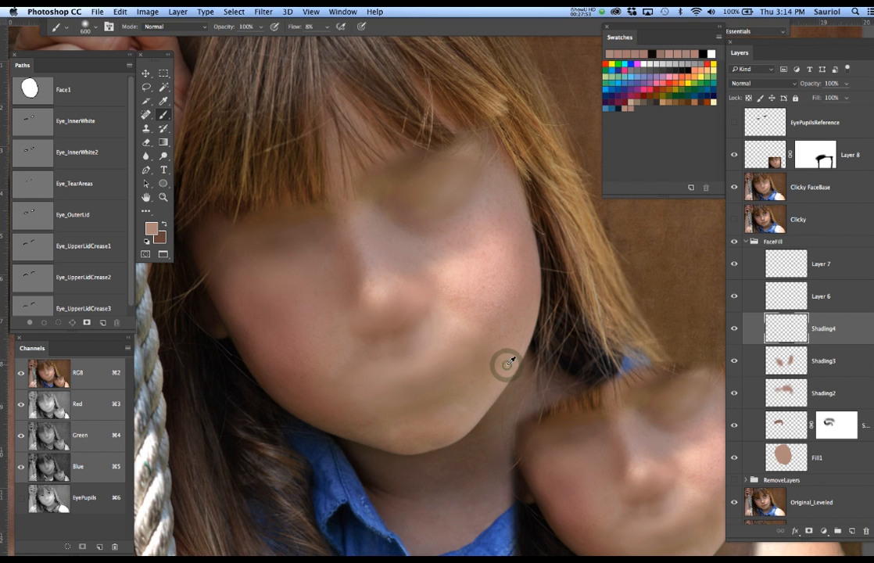
pyautogui.moveTo(530, 316)
pyautogui.mouseDown()
pyautogui.moveTo(512, 365)
pyautogui.moveTo(446, 454)
pyautogui.moveTo(489, 339)
pyautogui.moveTo(413, 496)
pyautogui.moveTo(499, 354)
pyautogui.moveTo(455, 427)
pyautogui.moveTo(476, 392)
pyautogui.moveTo(425, 453)
pyautogui.moveTo(449, 425)
pyautogui.moveTo(389, 410)
pyautogui.mouseUp()
pyautogui.press(']')
pyautogui.press(']')
pyautogui.moveTo(400, 386)
pyautogui.mouseDown()
pyautogui.moveTo(371, 335)
pyautogui.moveTo(355, 339)
pyautogui.moveTo(340, 308)
pyautogui.moveTo(318, 302)
pyautogui.moveTo(318, 289)
pyautogui.mouseUp()
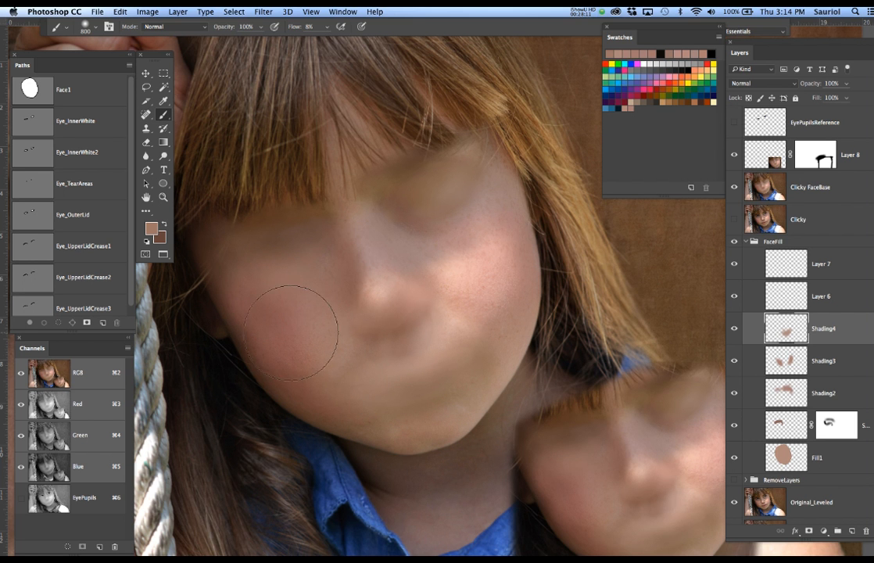
# Step: Compare the painted Shading3 and Shading4 tones with the reference by toggling Clicky FaceBase, leaving it visible
pyautogui.click(734, 219)
pyautogui.click(735, 188)
pyautogui.click(735, 188)
pyautogui.click(735, 189)
pyautogui.click(735, 189)
pyautogui.click(735, 189)
pyautogui.click(735, 189)
pyautogui.click(735, 189)
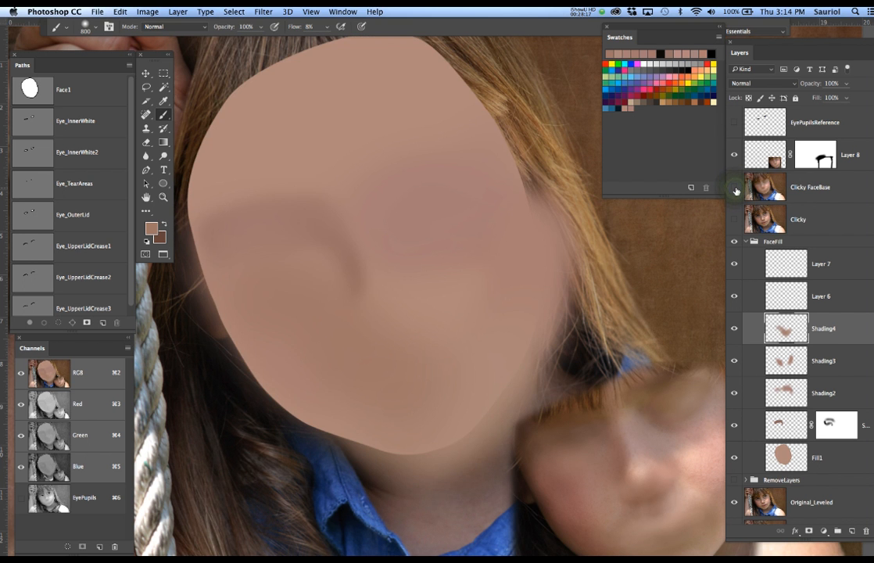
pyautogui.click(736, 190)
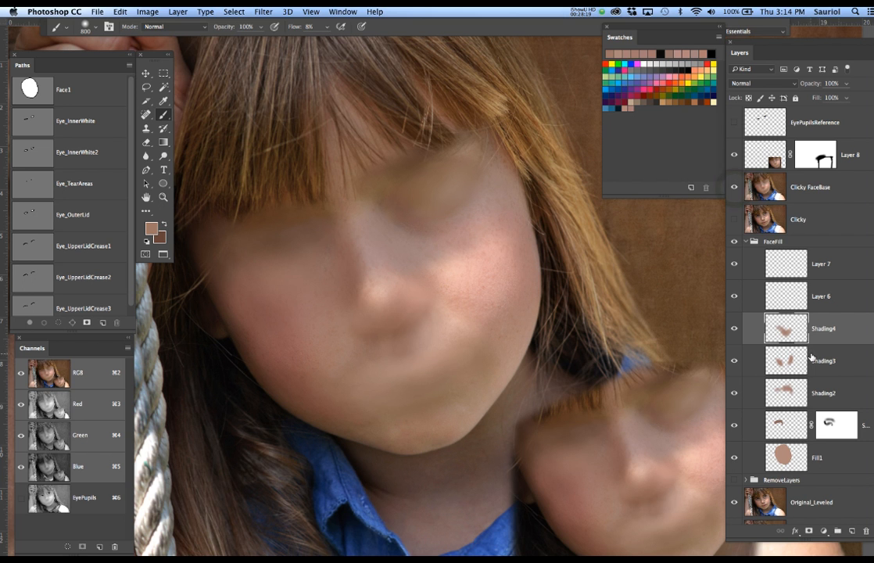
# Step: Clip the masked shading layer, Shading2, Shading3, Shading4, Layer 6 and Layer 7 to the Fill1 face shape
pyautogui.keyDown('alt'); pyautogui.click(870, 441); pyautogui.keyUp('alt')
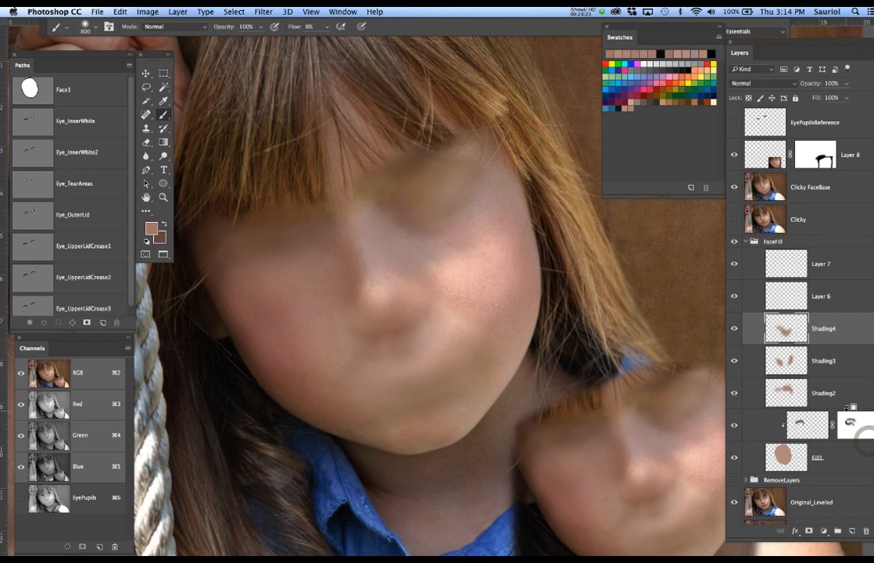
pyautogui.keyDown('alt'); pyautogui.click(842, 408); pyautogui.keyUp('alt')
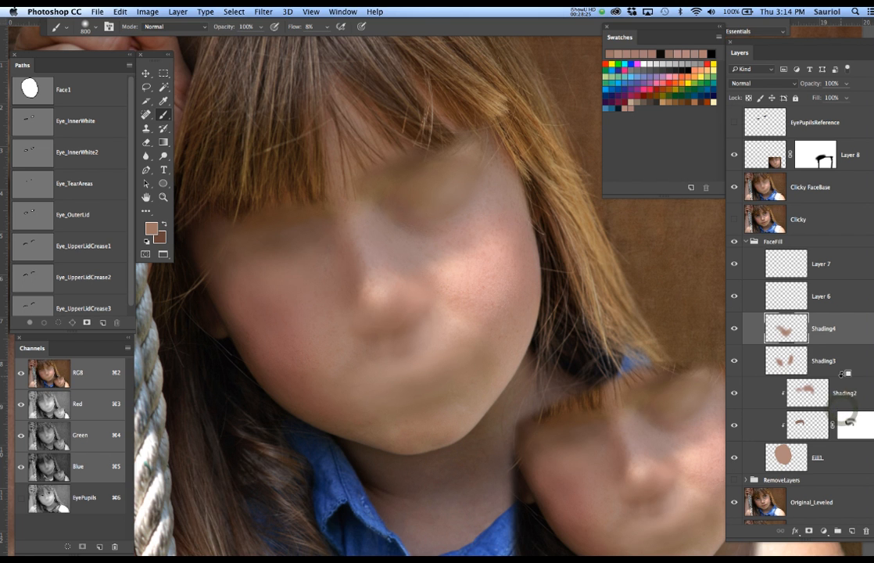
pyautogui.keyDown('alt'); pyautogui.click(842, 373); pyautogui.keyUp('alt')
pyautogui.keyDown('alt'); pyautogui.click(843, 341); pyautogui.keyUp('alt')
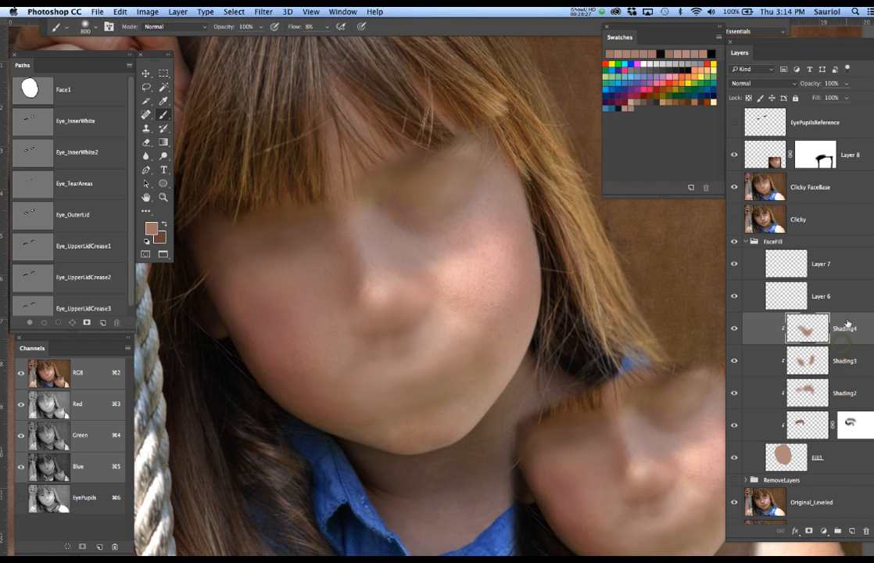
pyautogui.keyDown('alt'); pyautogui.click(849, 310); pyautogui.keyUp('alt')
pyautogui.keyDown('alt'); pyautogui.click(844, 278); pyautogui.keyUp('alt')
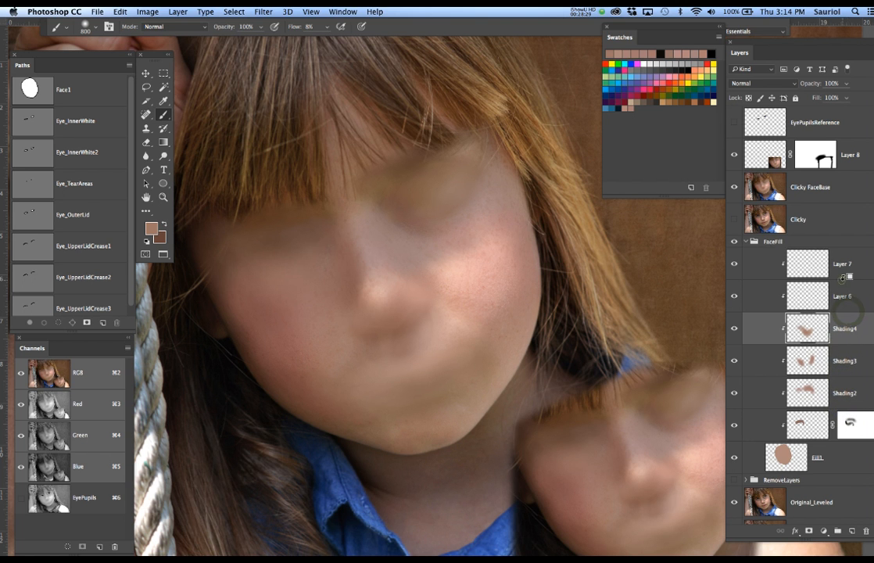
# Step: Add three empty layers above Layer 7 and clip them to the Fill1 group as well
pyautogui.click(855, 268)
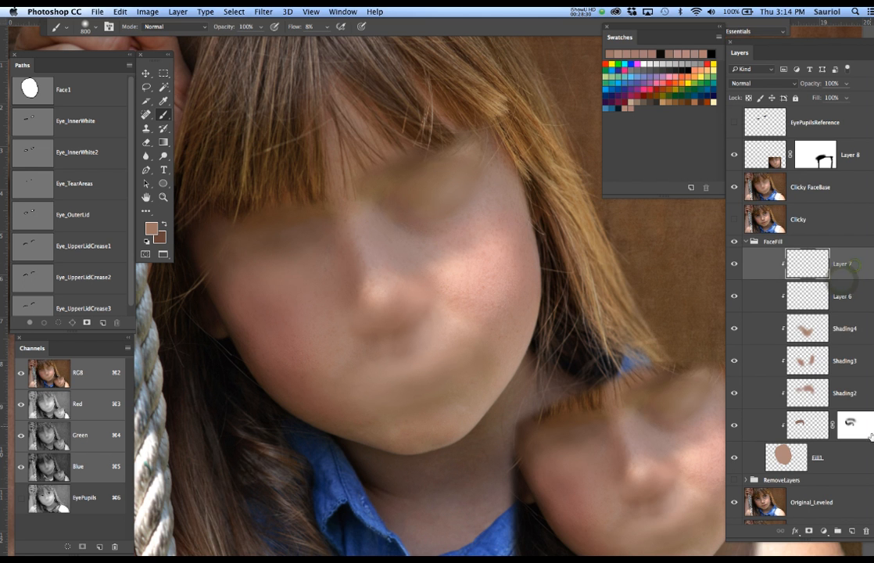
pyautogui.click(854, 532)
pyautogui.click(854, 532)
pyautogui.click(854, 530)
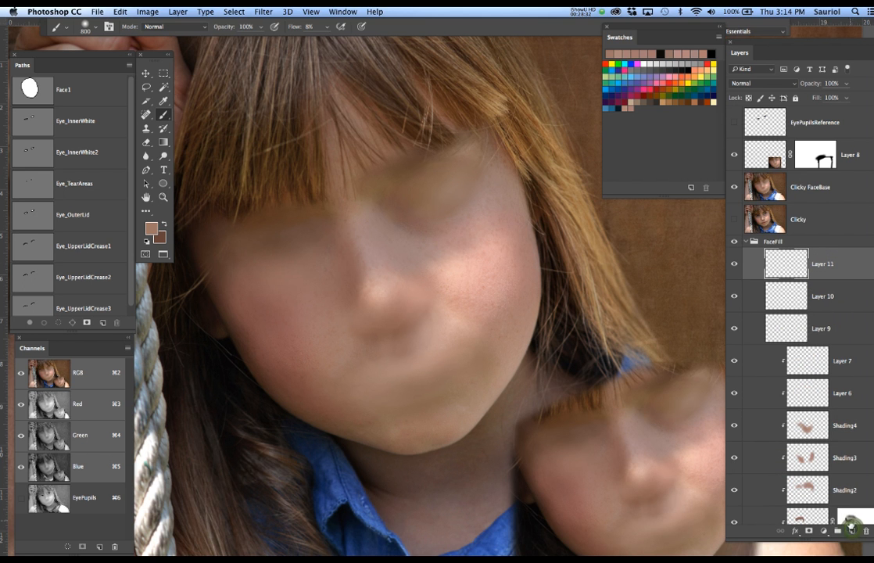
pyautogui.keyDown('alt'); pyautogui.click(863, 342); pyautogui.keyUp('alt')
pyautogui.keyDown('alt'); pyautogui.click(858, 310); pyautogui.keyUp('alt')
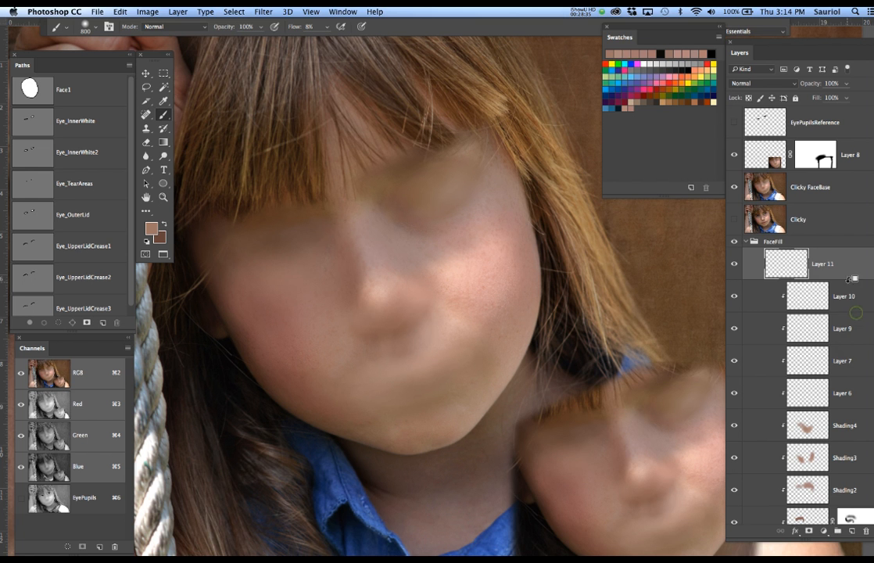
pyautogui.keyDown('alt'); pyautogui.click(854, 279); pyautogui.keyUp('alt')
# Step: Paint a sampled dark brown shadow tone onto Layer 6 over the shaded eye socket and upper cheek with the 800 px brush
pyautogui.scroll(-3, 851, 344)
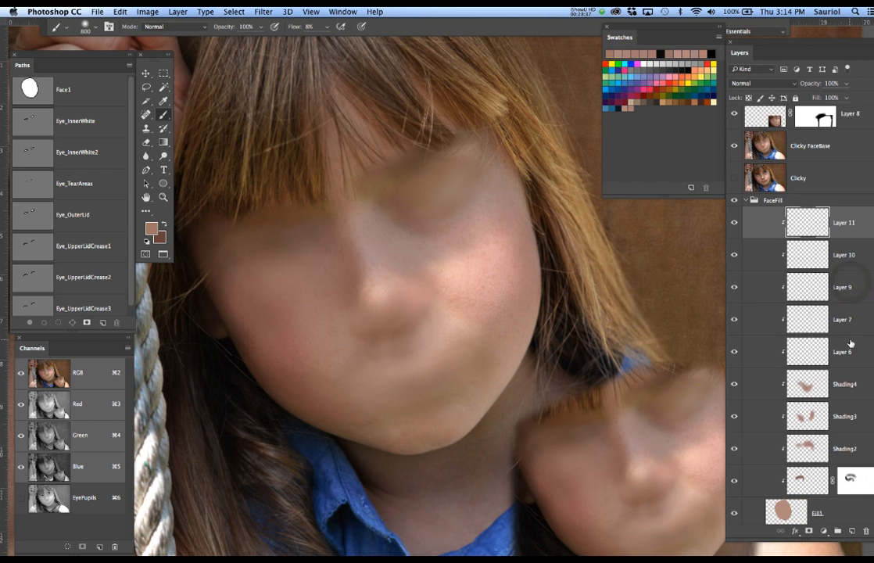
pyautogui.scroll(-1, 850, 344)
pyautogui.click(851, 308)
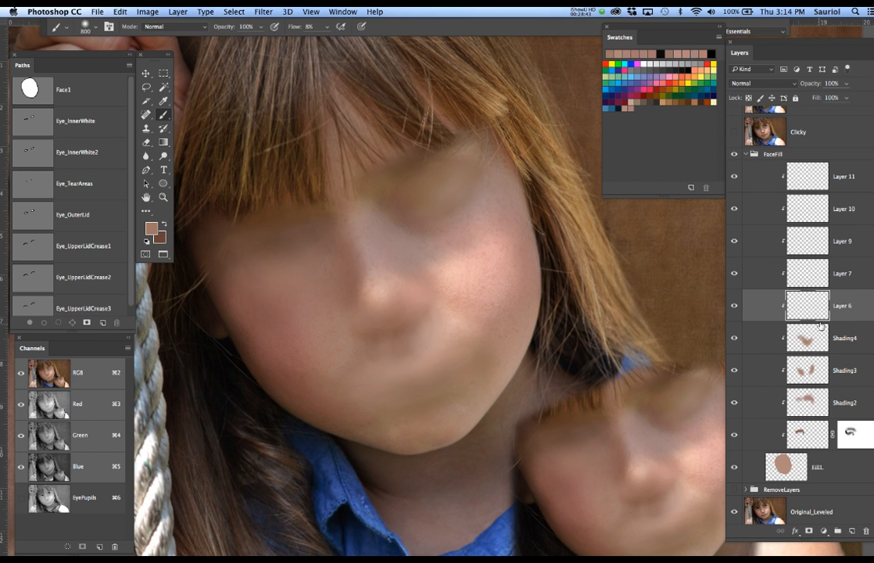
pyautogui.keyDown('alt'); pyautogui.click(262, 256); pyautogui.keyUp('alt')
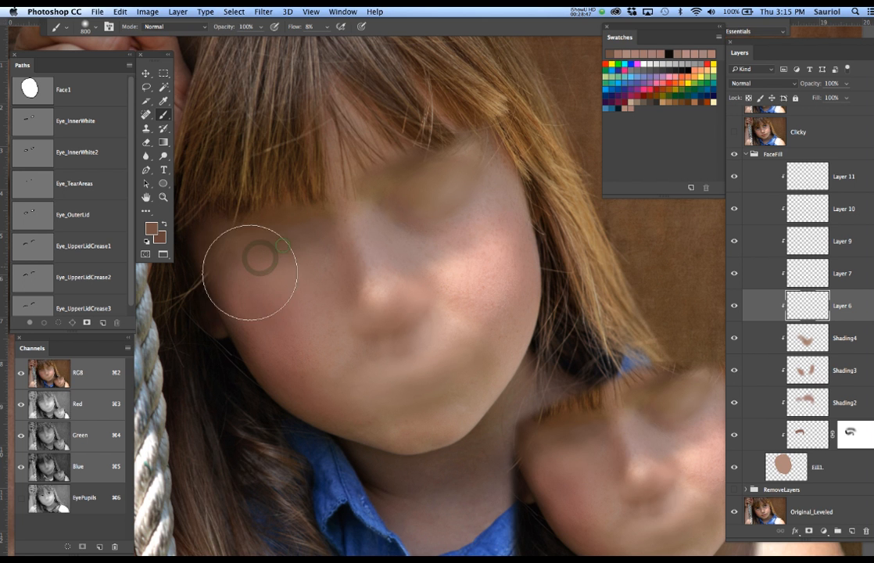
pyautogui.moveTo(242, 310)
pyautogui.mouseDown()
pyautogui.moveTo(214, 242)
pyautogui.moveTo(353, 245)
pyautogui.moveTo(327, 249)
pyautogui.moveTo(305, 236)
pyautogui.moveTo(269, 241)
pyautogui.moveTo(287, 248)
pyautogui.moveTo(257, 259)
pyautogui.moveTo(223, 252)
pyautogui.moveTo(228, 285)
pyautogui.moveTo(230, 259)
pyautogui.moveTo(206, 255)
pyautogui.moveTo(304, 244)
pyautogui.moveTo(304, 266)
pyautogui.moveTo(259, 250)
pyautogui.moveTo(279, 244)
pyautogui.moveTo(255, 246)
pyautogui.moveTo(233, 264)
pyautogui.mouseUp()
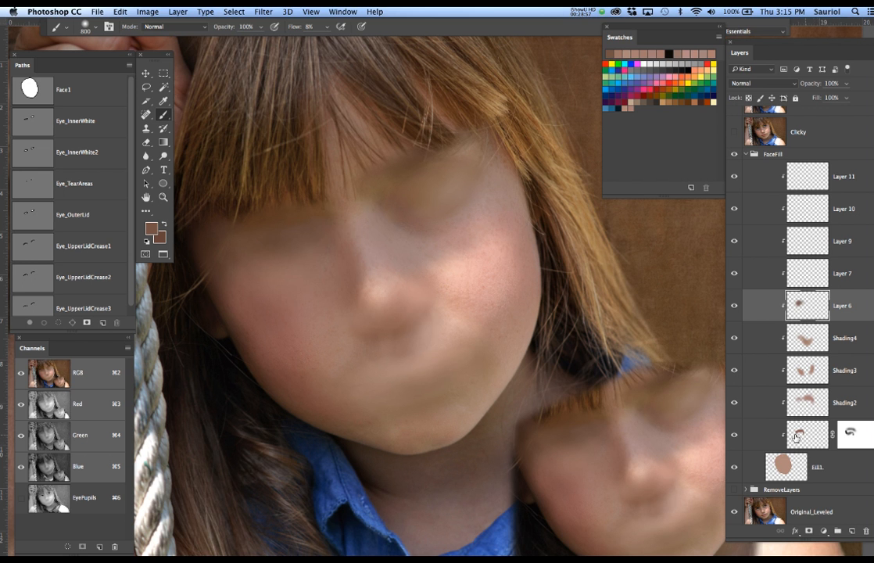
pyautogui.moveTo(265, 244)
pyautogui.mouseDown()
pyautogui.moveTo(273, 303)
pyautogui.moveTo(308, 234)
pyautogui.moveTo(242, 241)
pyautogui.moveTo(300, 217)
pyautogui.moveTo(227, 243)
pyautogui.mouseUp()
# Step: Paint the sampled reddish-brown jaw shadow onto Layer 7 along the shaded lower cheek and jawline with a 500 px brush
pyautogui.click(856, 268)
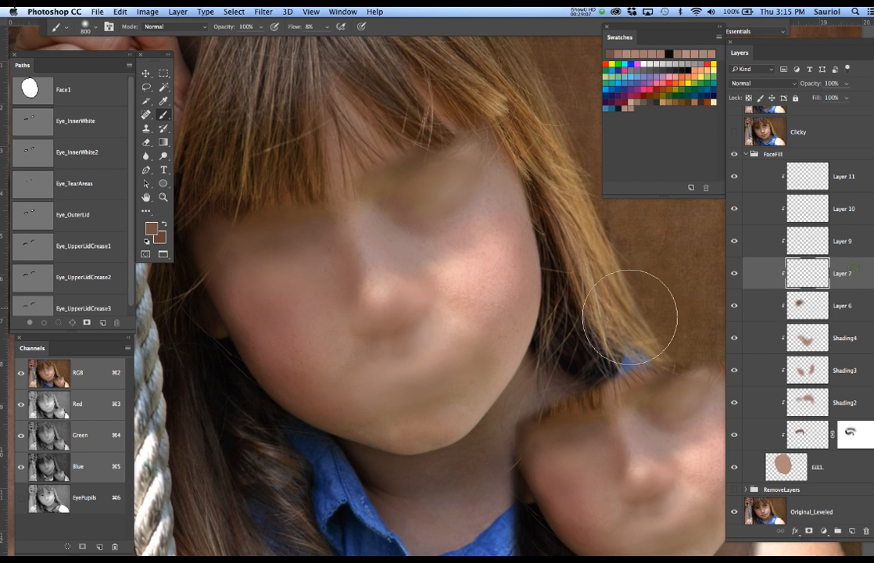
pyautogui.keyDown('alt'); pyautogui.click(306, 398); pyautogui.keyUp('alt')
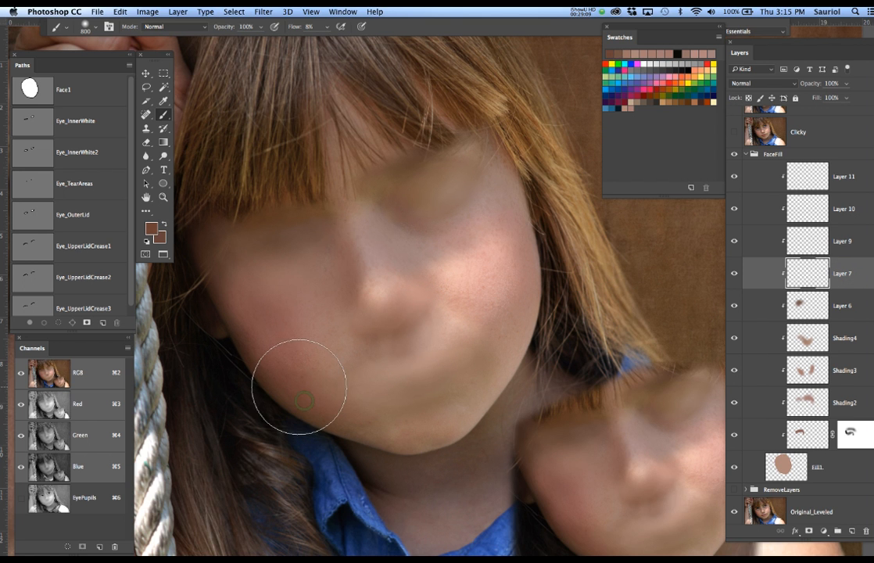
pyautogui.press('[')
pyautogui.press('[')
pyautogui.press('[')
pyautogui.moveTo(250, 357)
pyautogui.mouseDown()
pyautogui.moveTo(333, 434)
pyautogui.moveTo(377, 451)
pyautogui.moveTo(252, 368)
pyautogui.moveTo(339, 425)
pyautogui.moveTo(265, 362)
pyautogui.moveTo(341, 419)
pyautogui.moveTo(267, 373)
pyautogui.moveTo(231, 326)
pyautogui.moveTo(203, 245)
pyautogui.moveTo(209, 215)
pyautogui.moveTo(208, 243)
pyautogui.moveTo(233, 318)
pyautogui.moveTo(218, 269)
pyautogui.moveTo(210, 282)
pyautogui.moveTo(269, 380)
pyautogui.moveTo(247, 353)
pyautogui.moveTo(292, 383)
pyautogui.mouseUp()
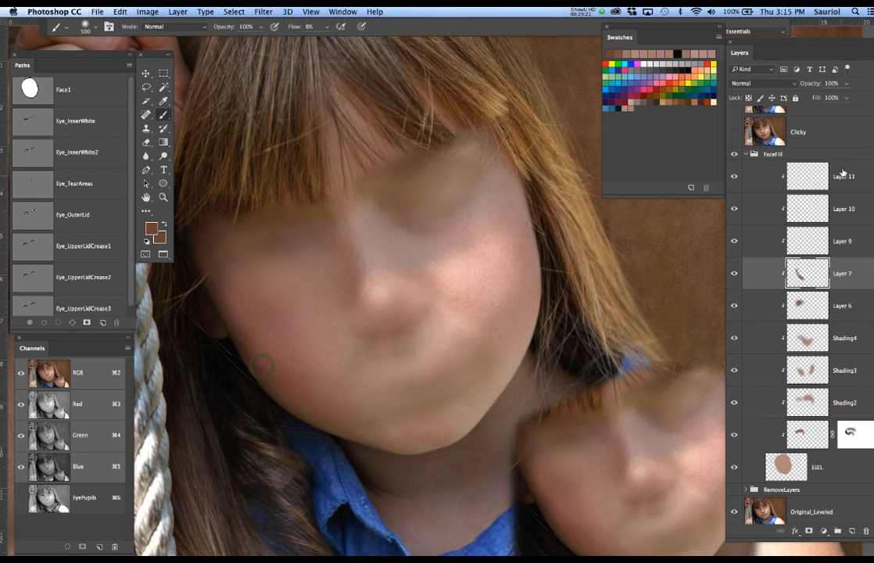
# Step: Compare the Layer 6 and Layer 7 shadows with the reference by toggling Clicky FaceBase, leaving it visible
pyautogui.scroll(1, 751, 133)
pyautogui.click(735, 119)
pyautogui.click(735, 119)
pyautogui.click(736, 119)
pyautogui.click(735, 119)
pyautogui.click(736, 119)
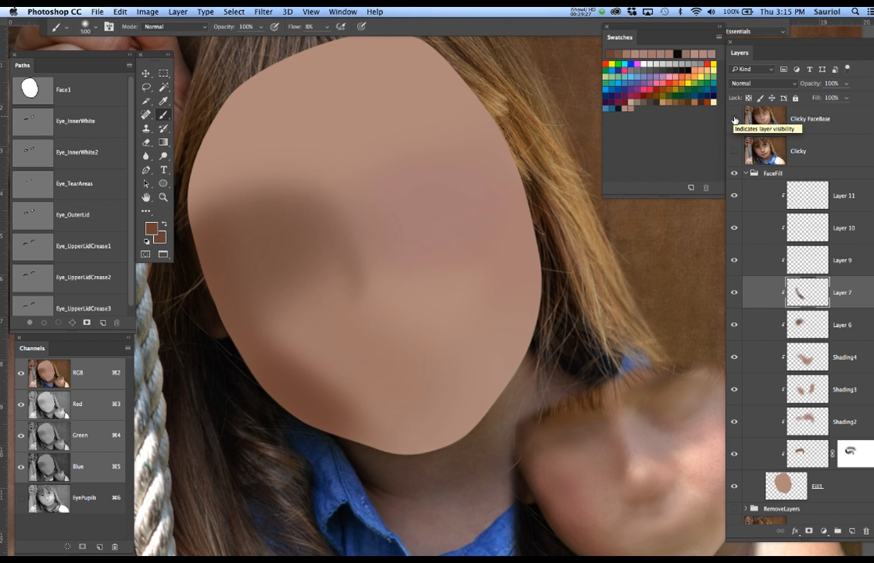
pyautogui.click(736, 119)
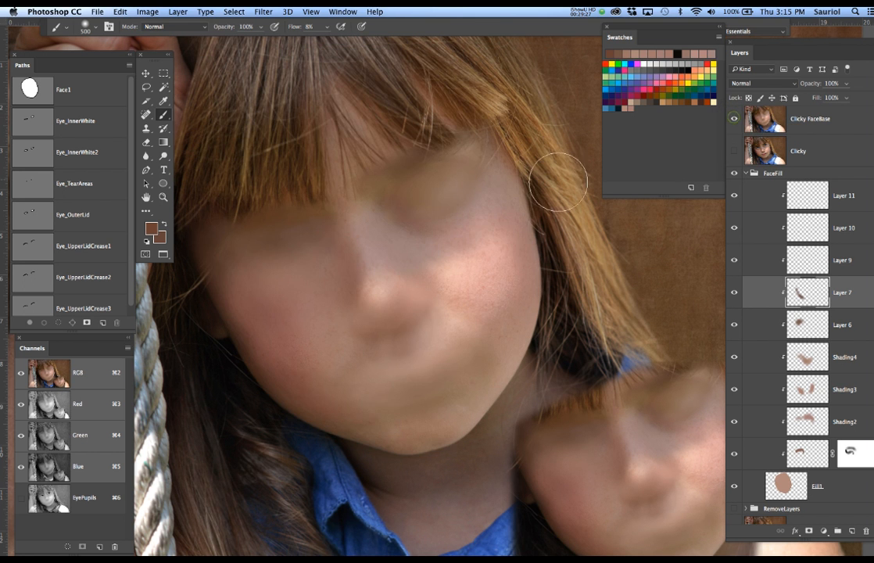
# Step: Paint a sampled rosy tone onto Layer 7 over the shaded cheek just above the jaw shadow
pyautogui.keyDown('alt'); pyautogui.click(292, 339); pyautogui.keyUp('alt')
pyautogui.moveTo(260, 312)
pyautogui.mouseDown()
pyautogui.moveTo(308, 355)
pyautogui.moveTo(312, 250)
pyautogui.moveTo(301, 289)
pyautogui.moveTo(266, 300)
pyautogui.moveTo(265, 313)
pyautogui.moveTo(289, 335)
pyautogui.moveTo(260, 340)
pyautogui.moveTo(285, 349)
pyautogui.mouseUp()
pyautogui.moveTo(286, 351)
pyautogui.mouseDown()
pyautogui.moveTo(295, 353)
pyautogui.moveTo(273, 336)
pyautogui.mouseUp()
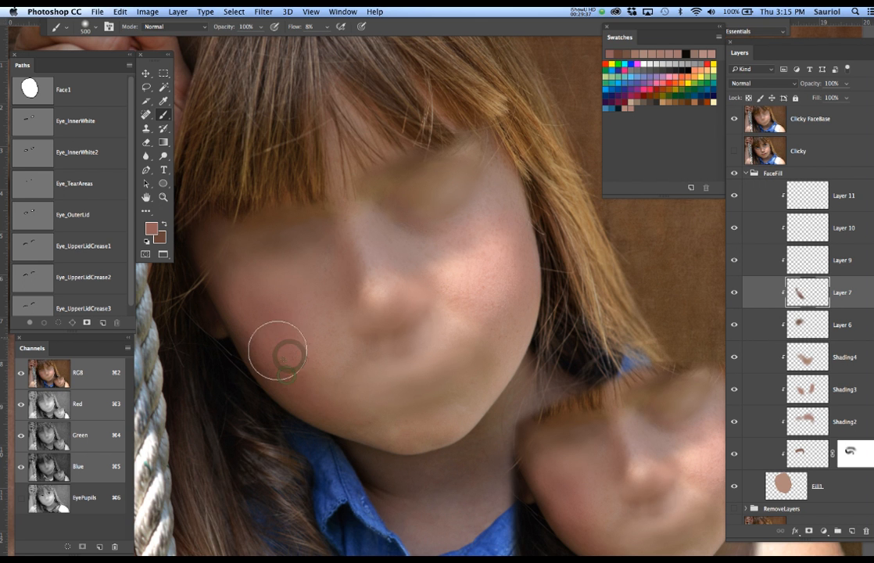
# Step: Check the rosy cheek and jaw blending against the reference by toggling Clicky FaceBase, leaving it visible
pyautogui.click(734, 119)
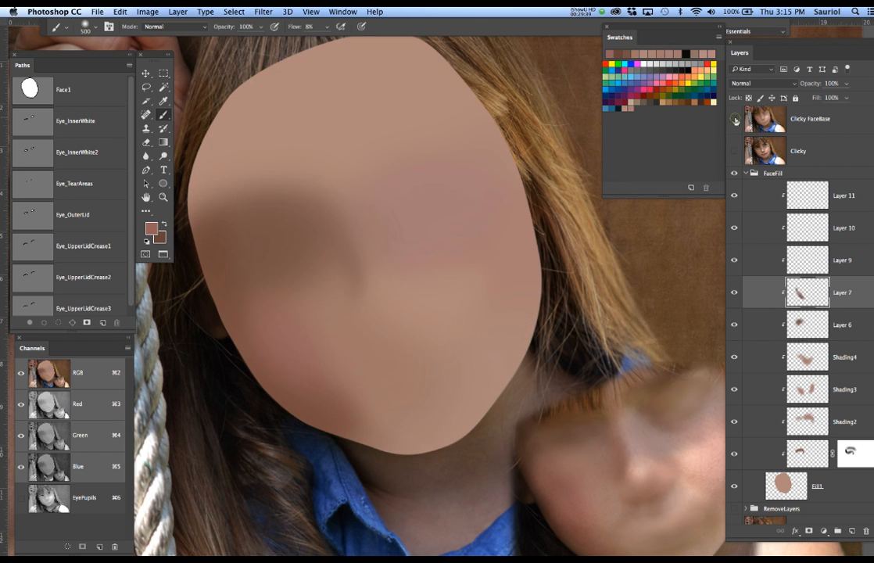
pyautogui.click(734, 119)
pyautogui.click(734, 118)
pyautogui.click(734, 119)
pyautogui.click(734, 119)
pyautogui.click(736, 119)
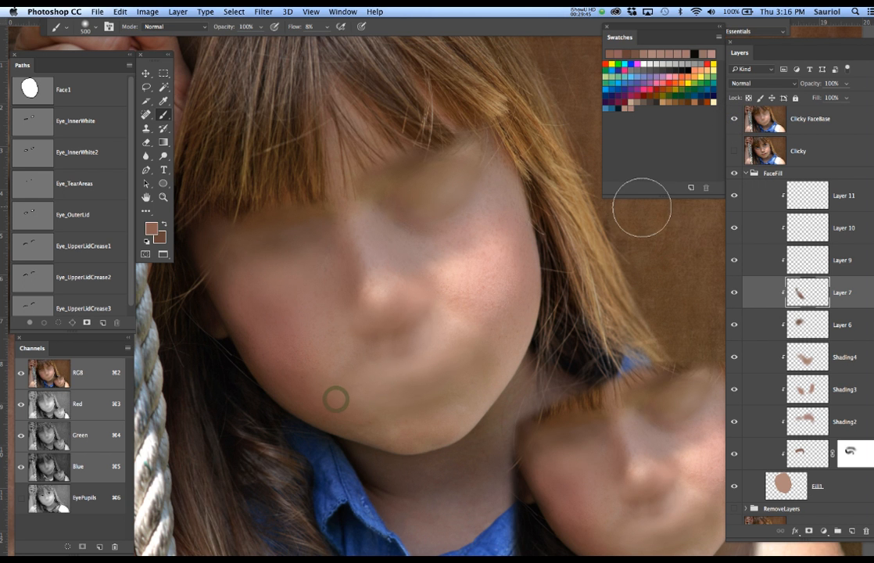
pyautogui.click(736, 121)
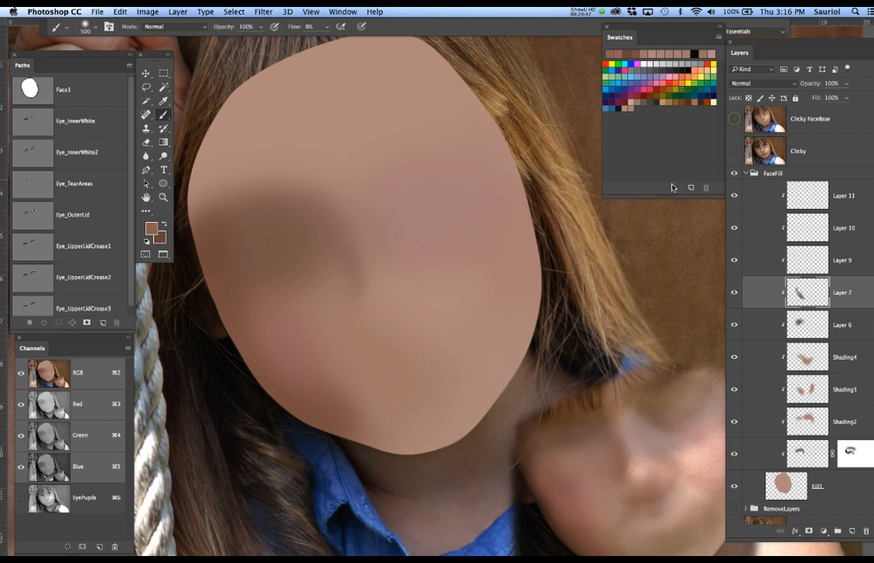
pyautogui.click(735, 120)
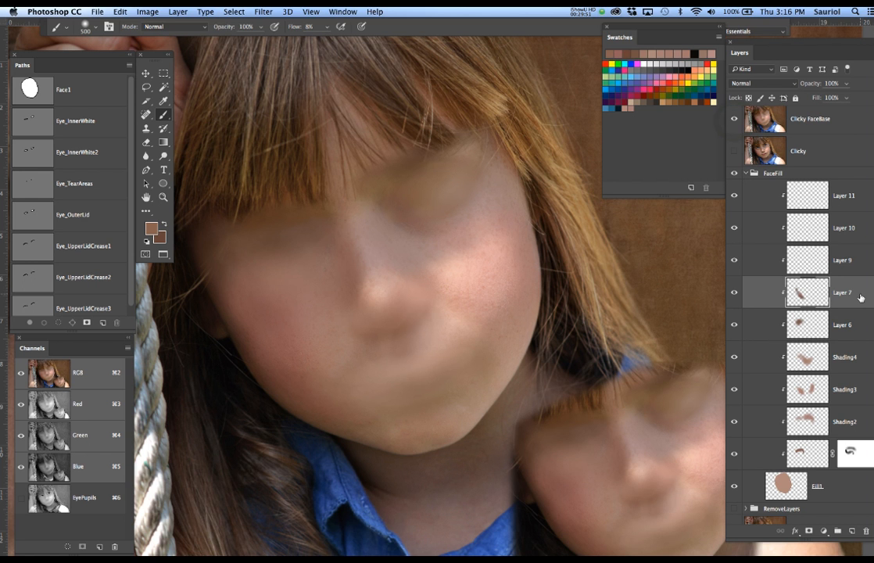
# Step: Dab the current brown tone onto Layer 7 along the shaded jawline toward the chin
pyautogui.click(293, 378)
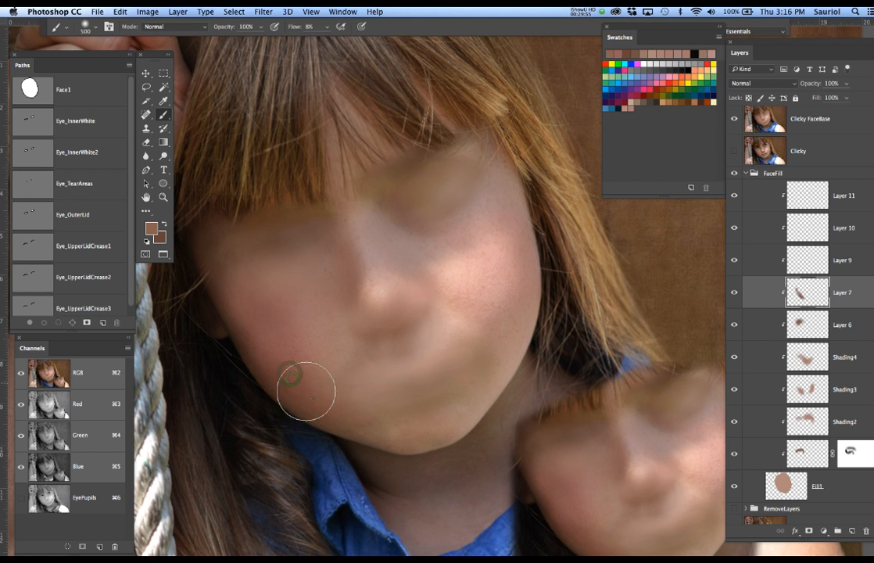
pyautogui.click(315, 399)
pyautogui.click(348, 413)
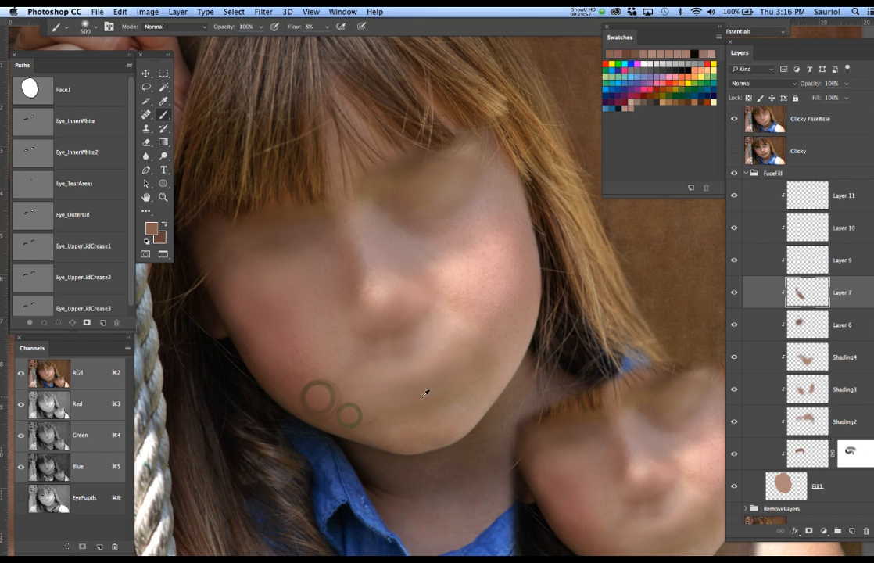
# Step: Paint sampled tan and pinkish skin tones onto Layer 9 with a 300 px brush, from below the mouth up along the lit cheek
pyautogui.click(865, 261)
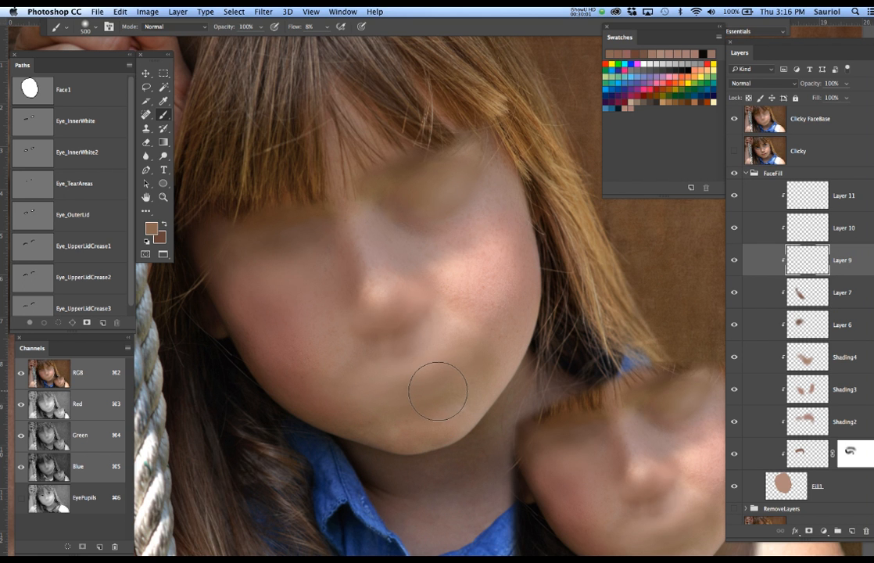
pyautogui.press('[')
pyautogui.press('[')
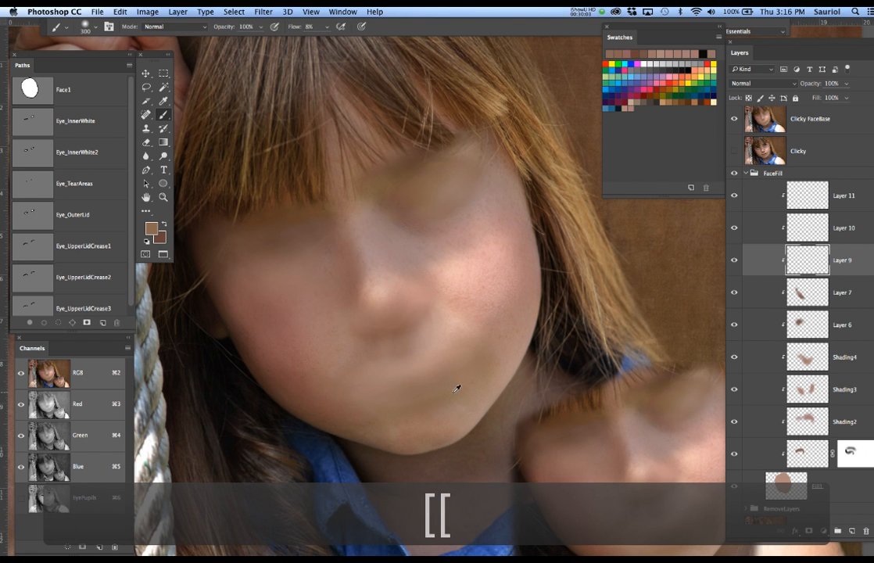
pyautogui.click(460, 384)
pyautogui.moveTo(462, 383)
pyautogui.mouseDown()
pyautogui.moveTo(366, 414)
pyautogui.moveTo(486, 361)
pyautogui.mouseUp()
pyautogui.moveTo(431, 391)
pyautogui.mouseDown()
pyautogui.moveTo(480, 359)
pyautogui.moveTo(413, 399)
pyautogui.mouseUp()
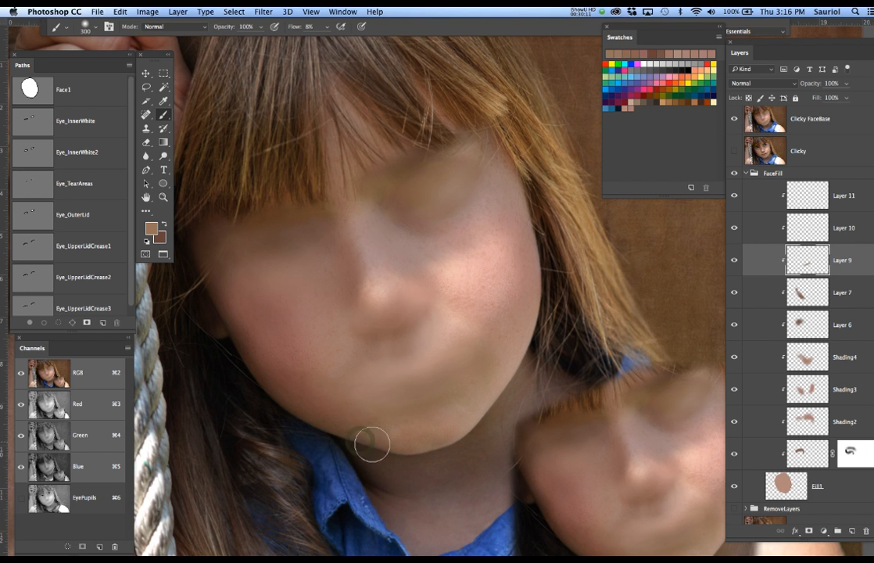
pyautogui.moveTo(435, 391); pyautogui.dragTo(468, 374)
pyautogui.moveTo(406, 406)
pyautogui.mouseDown()
pyautogui.moveTo(486, 364)
pyautogui.moveTo(443, 381)
pyautogui.moveTo(465, 345)
pyautogui.moveTo(472, 351)
pyautogui.moveTo(439, 370)
pyautogui.moveTo(497, 358)
pyautogui.moveTo(399, 405)
pyautogui.moveTo(502, 363)
pyautogui.moveTo(439, 388)
pyautogui.mouseUp()
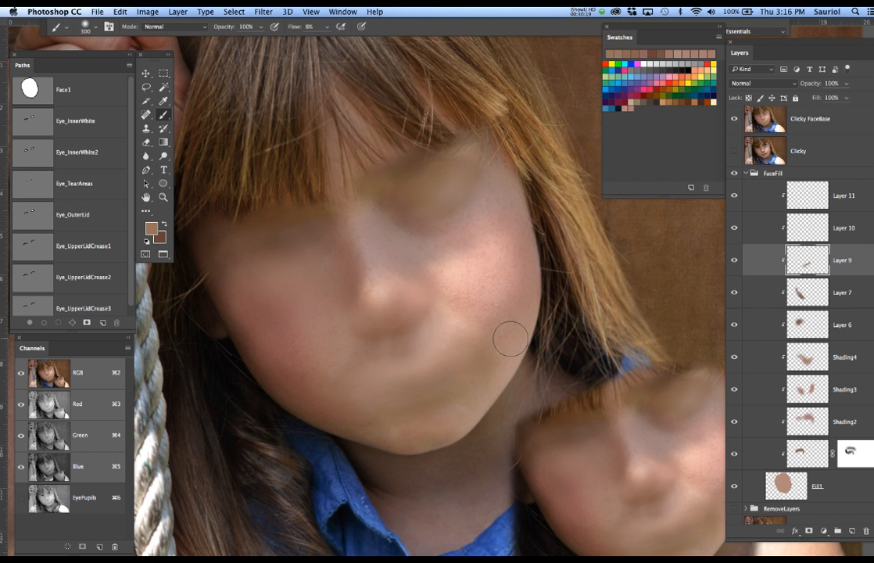
pyautogui.moveTo(505, 325); pyautogui.dragTo(488, 357)
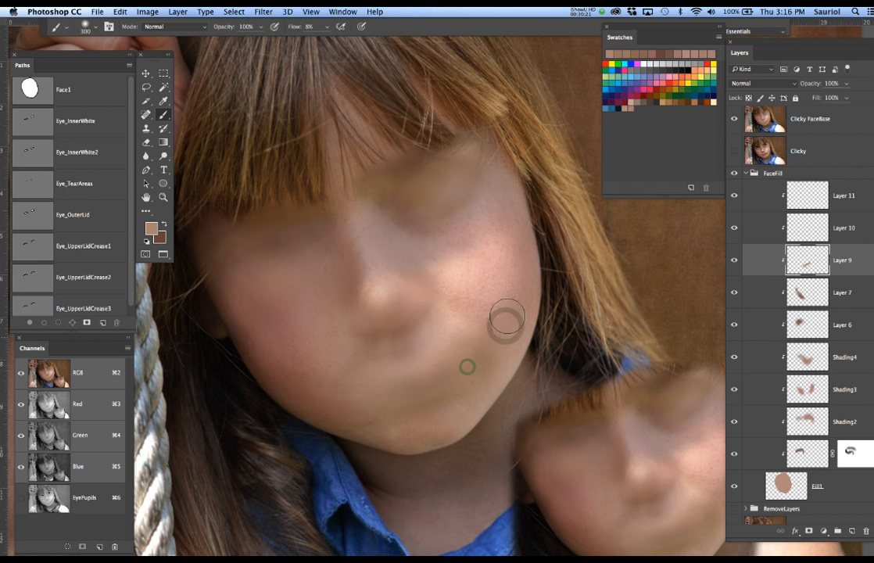
pyautogui.moveTo(526, 243)
pyautogui.mouseDown()
pyautogui.moveTo(526, 284)
pyautogui.moveTo(512, 317)
pyautogui.moveTo(463, 374)
pyautogui.moveTo(517, 324)
pyautogui.moveTo(514, 204)
pyautogui.moveTo(510, 276)
pyautogui.moveTo(473, 361)
pyautogui.moveTo(518, 324)
pyautogui.moveTo(522, 230)
pyautogui.moveTo(521, 280)
pyautogui.moveTo(506, 317)
pyautogui.moveTo(447, 373)
pyautogui.mouseUp()
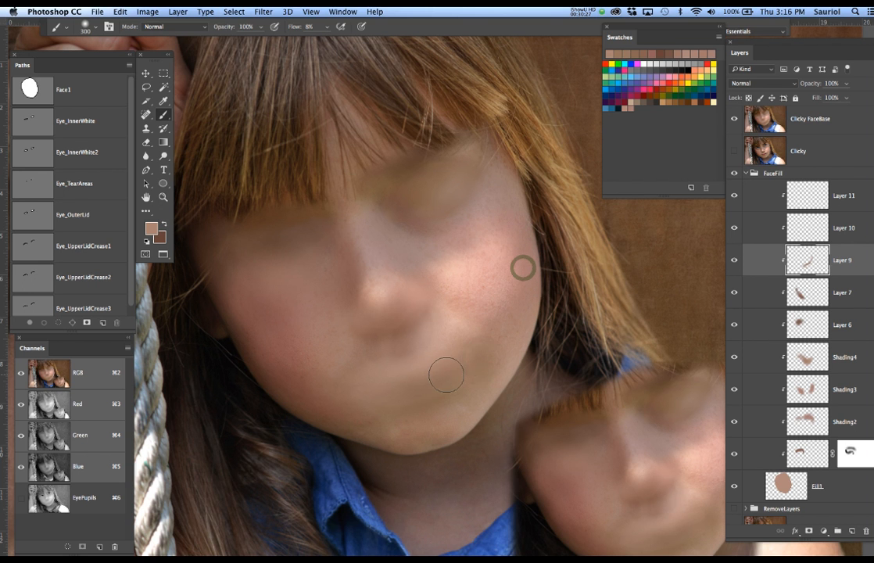
# Step: Compare the Layer 9 shading with the reference by toggling Clicky FaceBase, leaving it visible
pyautogui.click(734, 120)
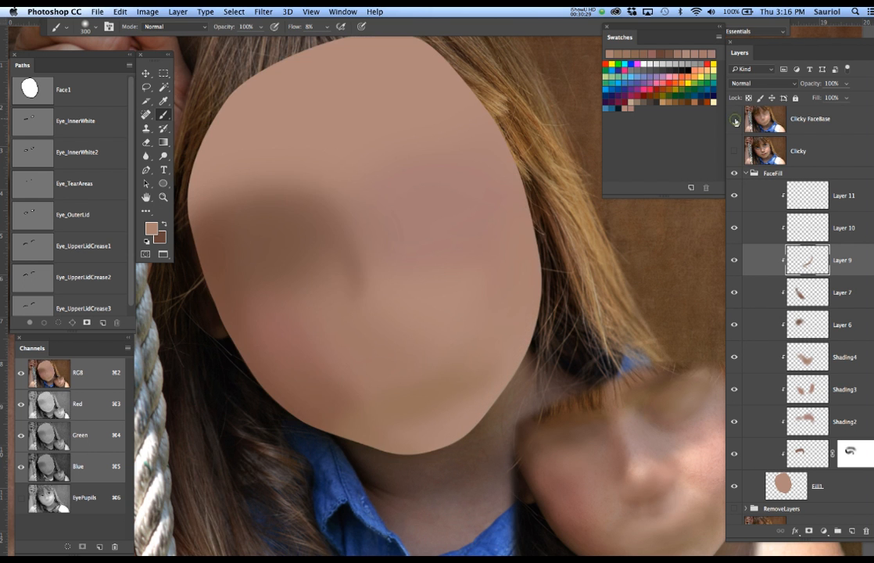
pyautogui.click(735, 121)
pyautogui.click(735, 121)
pyautogui.click(735, 121)
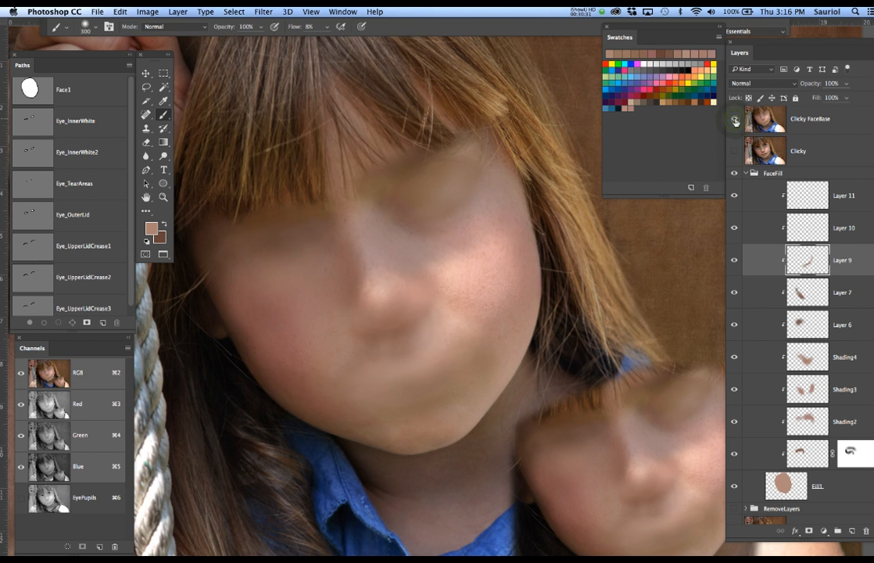
pyautogui.click(735, 121)
pyautogui.click(736, 121)
pyautogui.click(735, 121)
pyautogui.click(735, 121)
pyautogui.click(735, 121)
pyautogui.click(735, 121)
pyautogui.click(735, 121)
pyautogui.click(736, 121)
# Step: Paint sampled brown below the shaded eye and sampled pink below the lit eye onto Layer 10 with a 500 px brush
pyautogui.keyDown('alt'); pyautogui.click(283, 273); pyautogui.keyUp('alt')
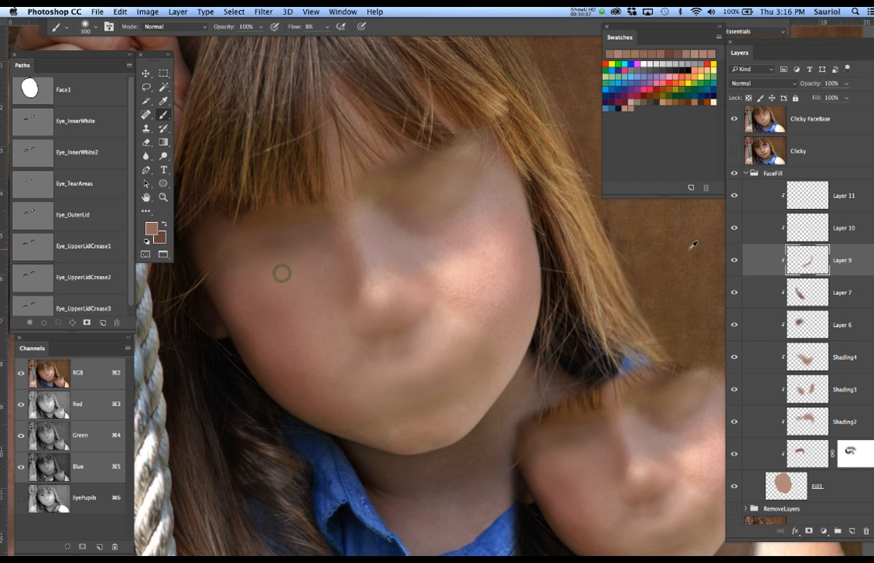
pyautogui.click(843, 229)
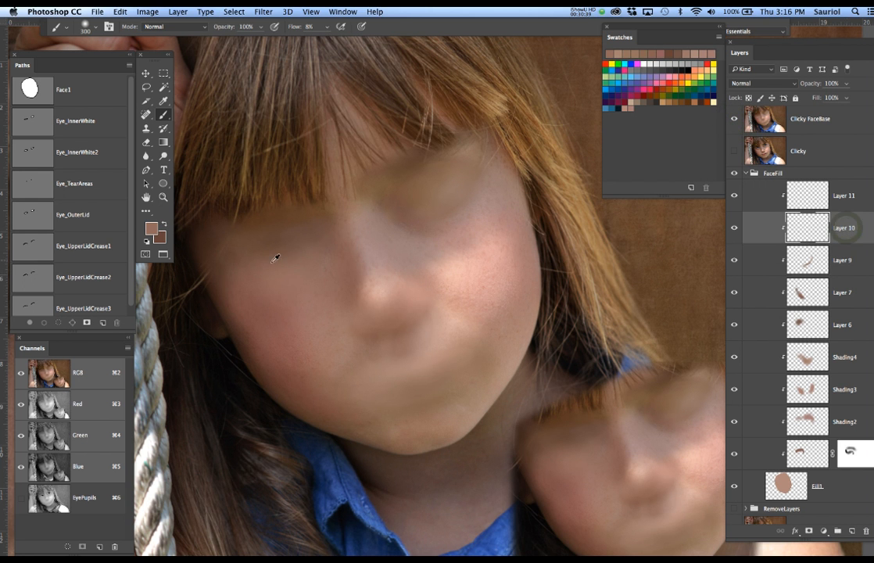
pyautogui.press(']')
pyautogui.press(']')
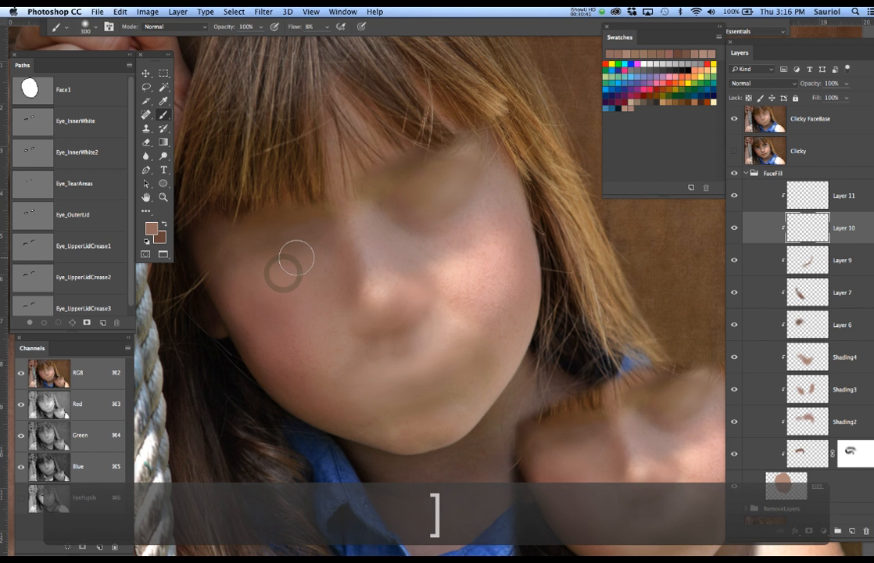
pyautogui.moveTo(301, 268)
pyautogui.mouseDown()
pyautogui.moveTo(295, 274)
pyautogui.moveTo(257, 267)
pyautogui.moveTo(294, 273)
pyautogui.mouseUp()
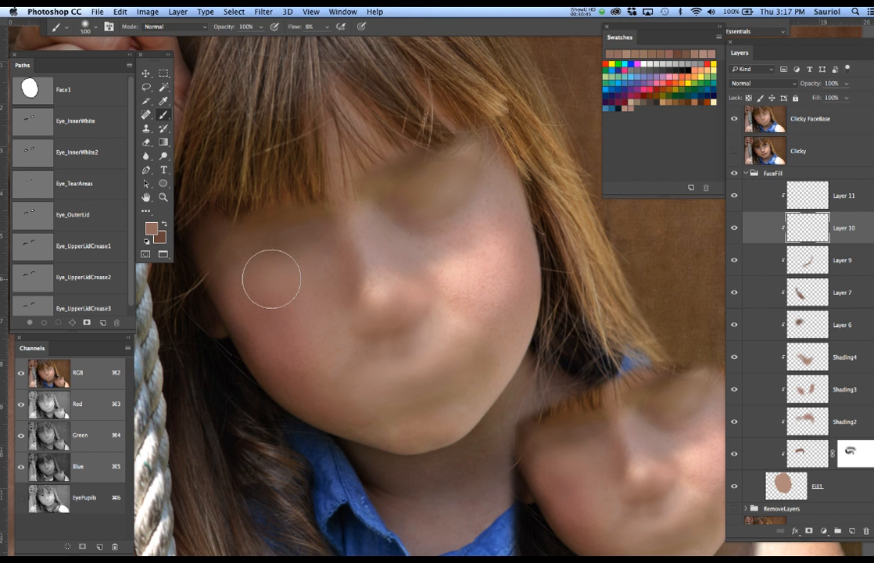
pyautogui.moveTo(264, 276); pyautogui.dragTo(307, 271)
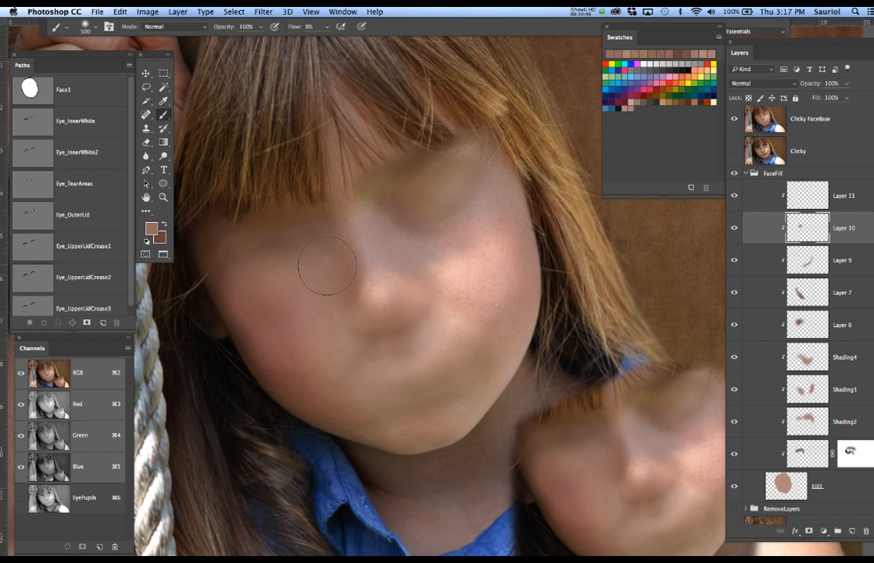
pyautogui.keyDown('alt'); pyautogui.click(455, 227); pyautogui.keyUp('alt')
pyautogui.moveTo(434, 227)
pyautogui.mouseDown()
pyautogui.moveTo(479, 202)
pyautogui.moveTo(413, 225)
pyautogui.moveTo(460, 221)
pyautogui.moveTo(433, 234)
pyautogui.moveTo(465, 209)
pyautogui.moveTo(442, 229)
pyautogui.moveTo(473, 209)
pyautogui.moveTo(496, 227)
pyautogui.mouseUp()
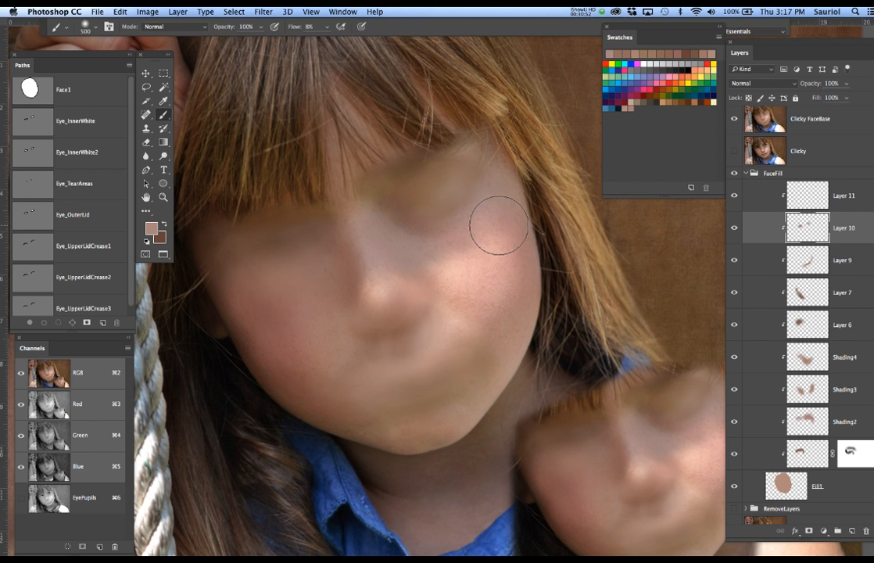
# Step: Hide Clicky FaceBase and paint a tone sampled from the painted face over the upper shaded cheek on Layer 10
pyautogui.click(735, 119)
pyautogui.click(735, 119)
pyautogui.click(736, 118)
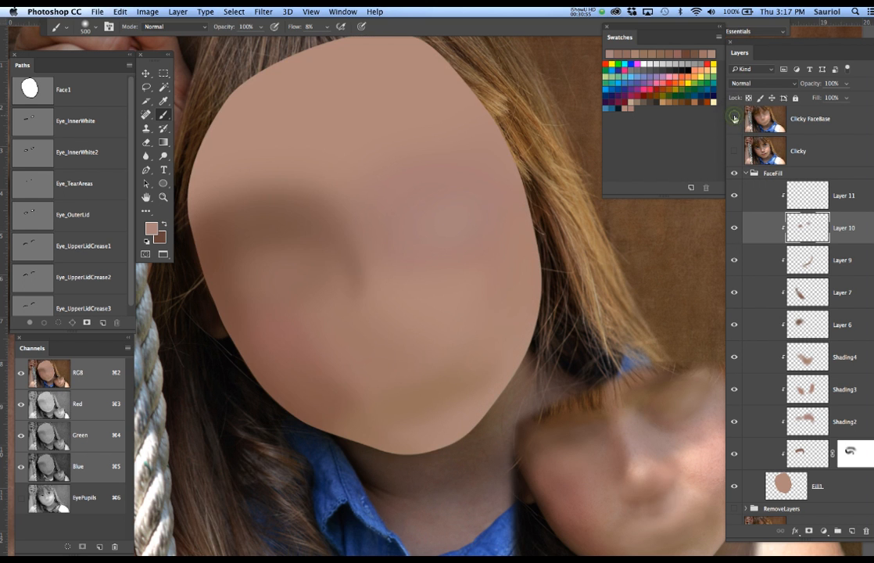
pyautogui.click(735, 119)
pyautogui.click(735, 119)
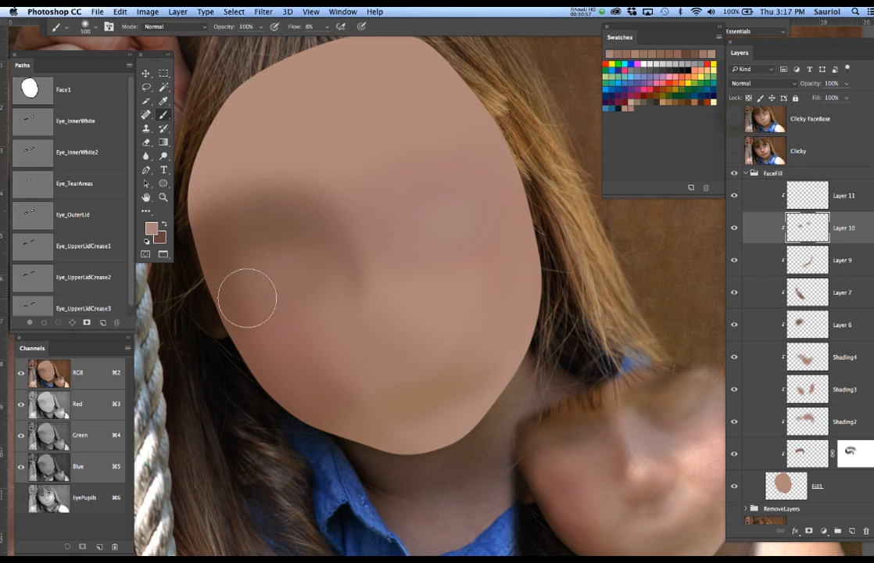
pyautogui.keyDown('alt'); pyautogui.click(263, 272); pyautogui.keyUp('alt')
pyautogui.moveTo(238, 282)
pyautogui.mouseDown()
pyautogui.moveTo(266, 312)
pyautogui.moveTo(313, 308)
pyautogui.mouseUp()
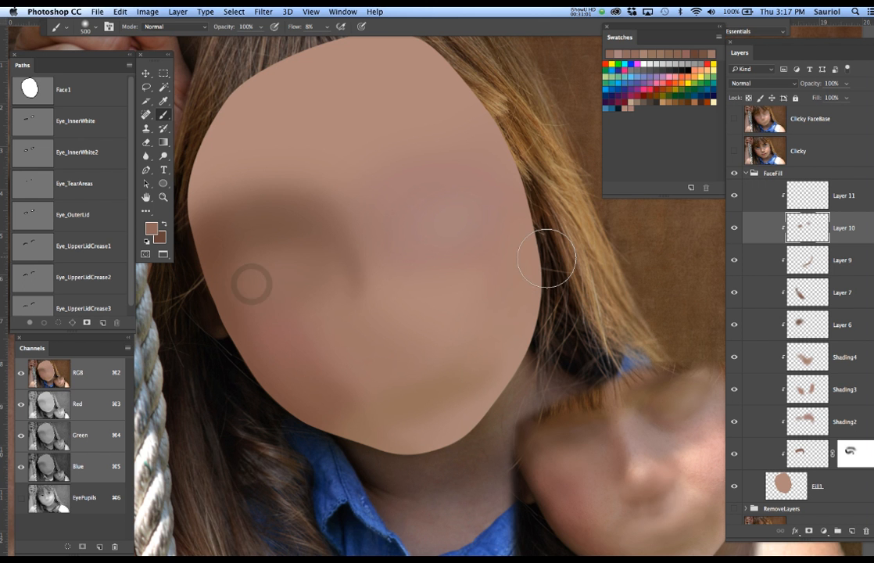
# Step: Compare the painted face with the Clicky and Clicky FaceBase references by toggling each, leaving only Clicky FaceBase visible
pyautogui.click(735, 152)
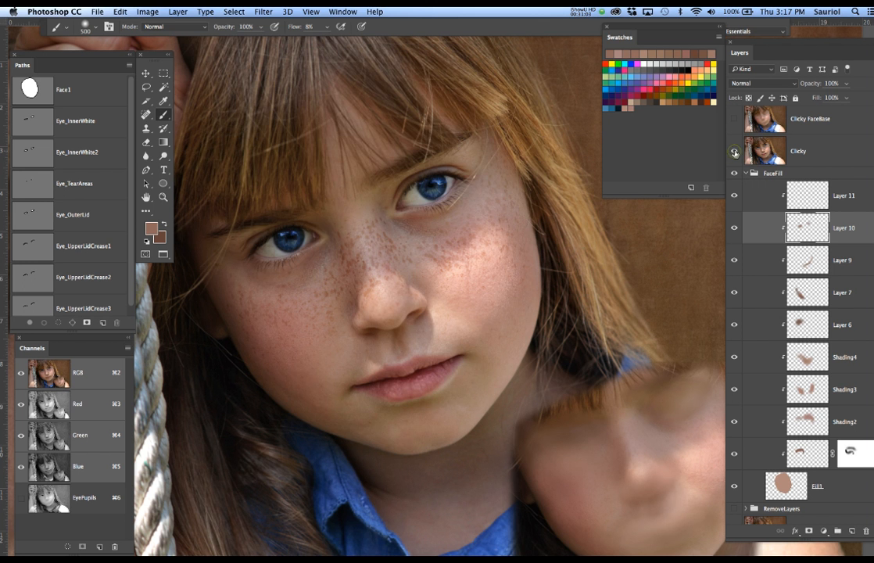
pyautogui.click(734, 152)
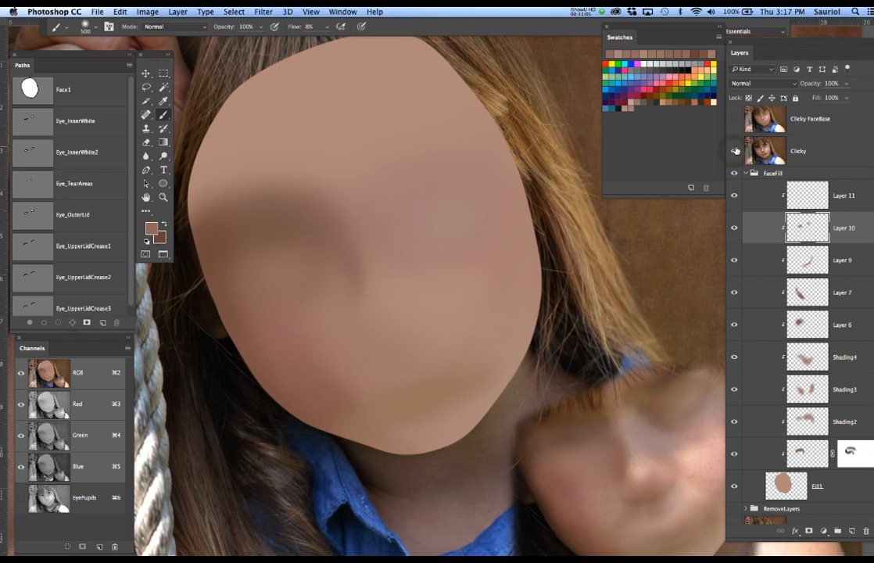
pyautogui.click(734, 152)
pyautogui.click(734, 151)
pyautogui.click(734, 119)
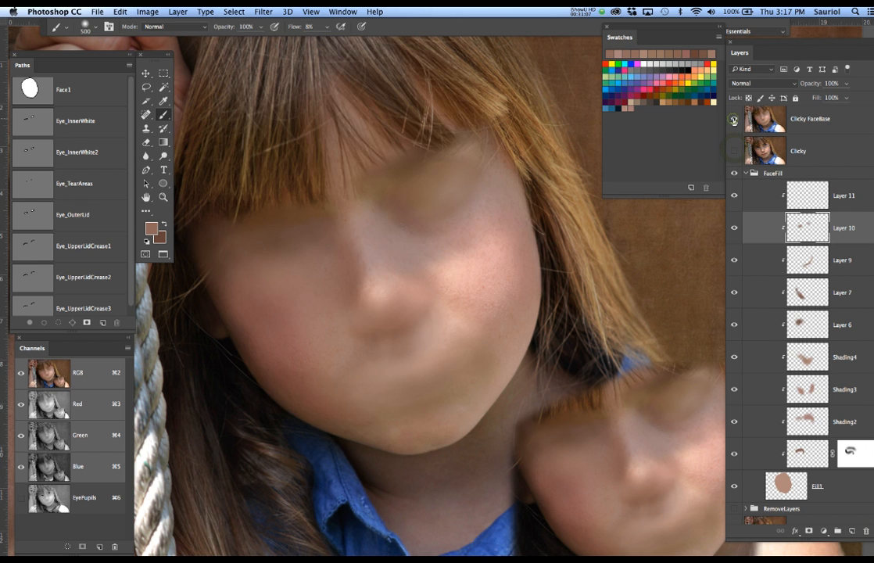
pyautogui.click(733, 120)
pyautogui.click(734, 120)
pyautogui.click(734, 120)
pyautogui.click(734, 120)
pyautogui.click(733, 119)
pyautogui.click(733, 120)
pyautogui.click(733, 120)
pyautogui.click(734, 120)
pyautogui.click(735, 119)
pyautogui.click(735, 119)
pyautogui.click(735, 119)
pyautogui.click(735, 119)
pyautogui.click(735, 119)
pyautogui.click(735, 119)
# Step: Paint a sampled brown tone onto Layer 10 below the shaded mouth corner and on the adjacent lower cheek
pyautogui.keyDown('alt'); pyautogui.click(342, 391); pyautogui.keyUp('alt')
pyautogui.moveTo(390, 396)
pyautogui.mouseDown()
pyautogui.moveTo(299, 362)
pyautogui.moveTo(368, 398)
pyautogui.moveTo(330, 386)
pyautogui.moveTo(316, 371)
pyautogui.moveTo(365, 399)
pyautogui.mouseUp()
pyautogui.click(313, 353)
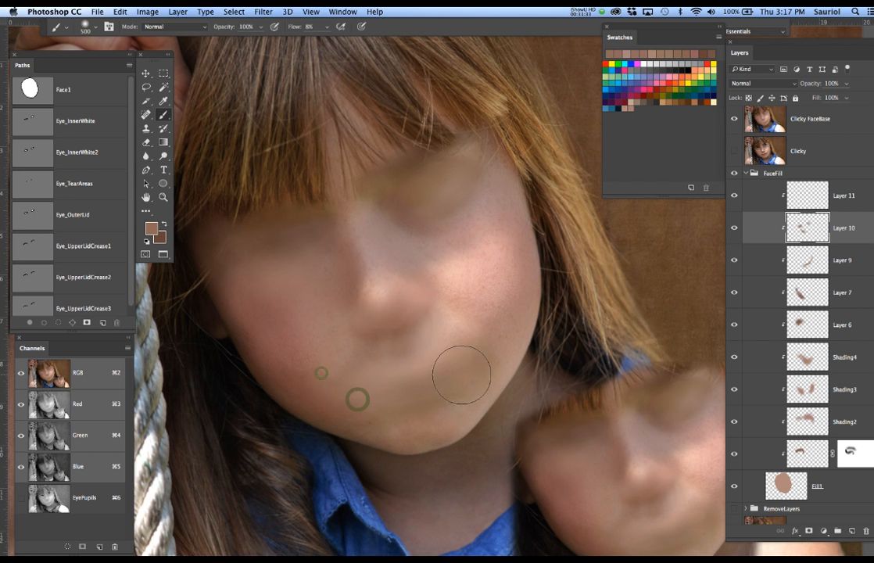
# Step: Paint a sampled rosy tone onto Layer 11 across the shaded cheek from the jaw up toward the eye
pyautogui.click(873, 199)
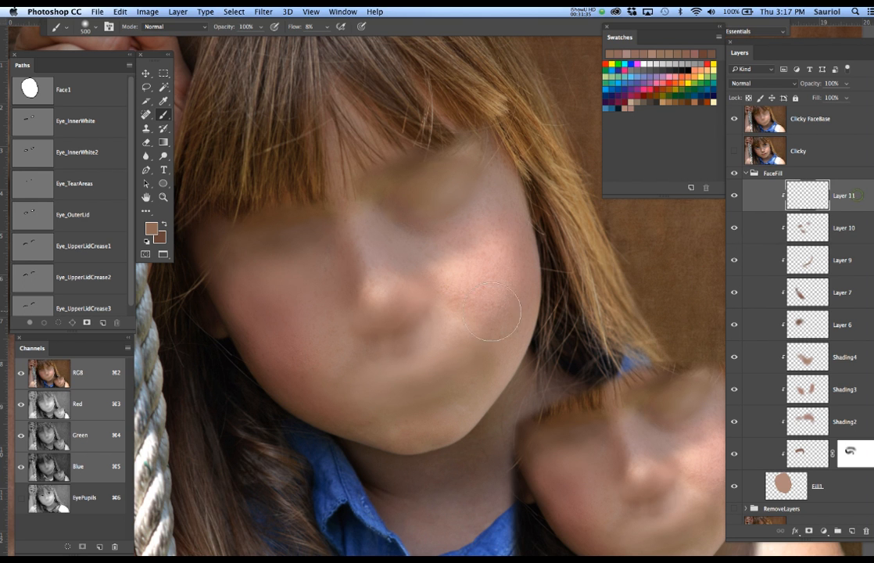
pyautogui.keyDown('alt'); pyautogui.click(294, 347); pyautogui.keyUp('alt')
pyautogui.moveTo(287, 319)
pyautogui.mouseDown()
pyautogui.moveTo(288, 366)
pyautogui.moveTo(315, 367)
pyautogui.moveTo(323, 382)
pyautogui.moveTo(253, 304)
pyautogui.mouseUp()
pyautogui.moveTo(306, 375); pyautogui.dragTo(260, 320)
pyautogui.moveTo(302, 372)
pyautogui.mouseDown()
pyautogui.moveTo(296, 347)
pyautogui.moveTo(239, 280)
pyautogui.mouseUp()
pyautogui.click(277, 332)
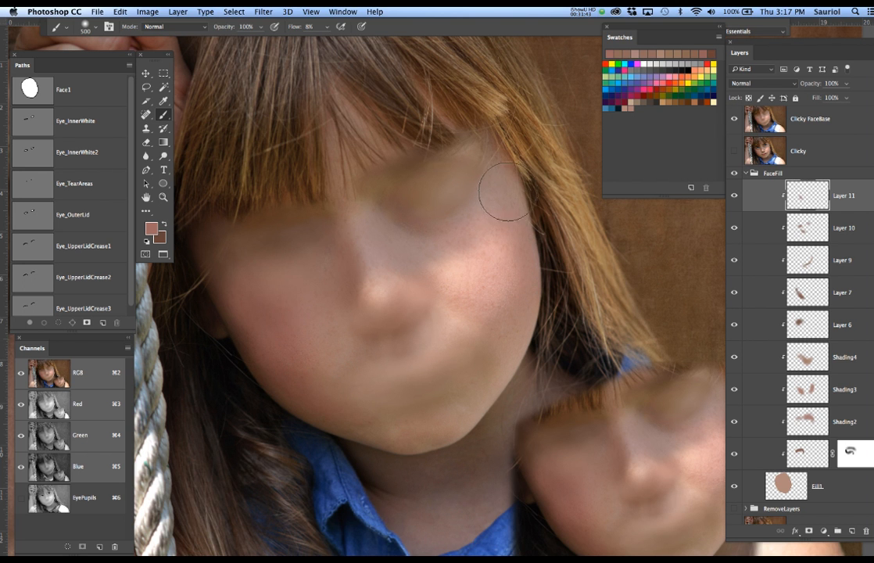
# Step: Add two new layers, Layer 12 and Layer 13, above Layer 11 and clip both to the fill
pyautogui.click(853, 531)
pyautogui.click(853, 531)
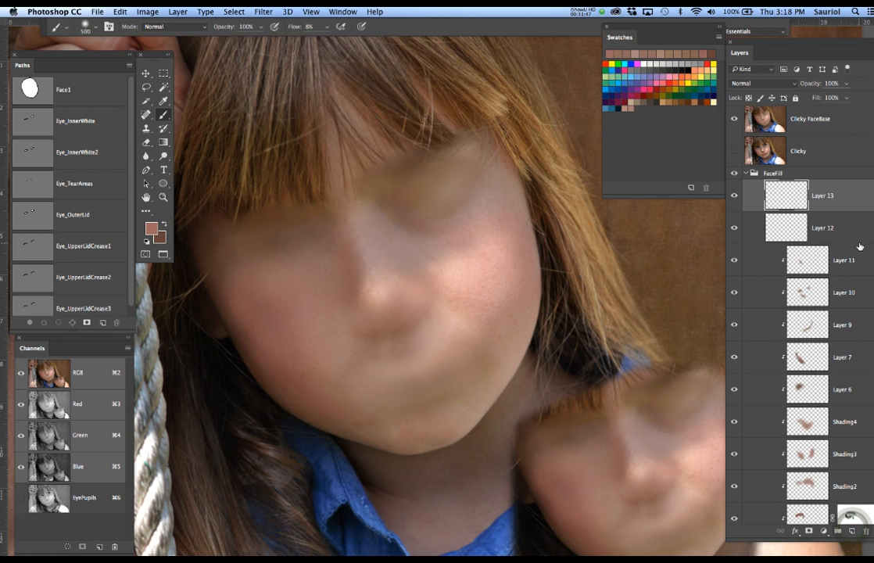
pyautogui.keyDown('alt'); pyautogui.click(860, 243); pyautogui.keyUp('alt')
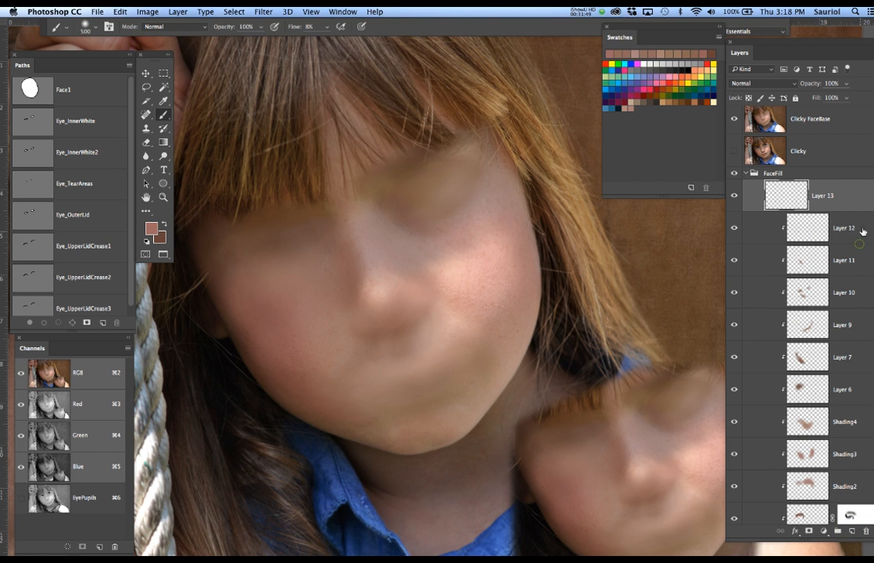
pyautogui.keyDown('alt'); pyautogui.click(864, 210); pyautogui.keyUp('alt')
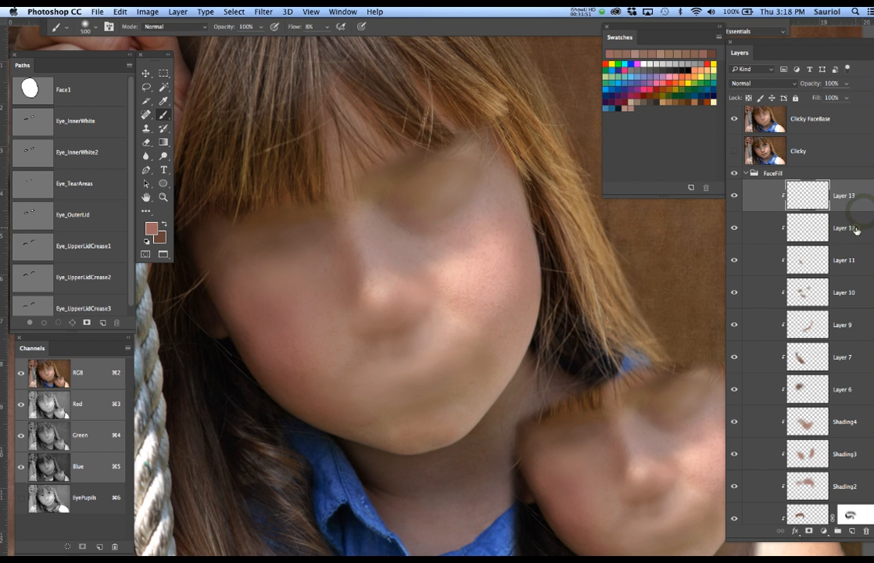
# Step: Paint a sampled skin tone onto Layer 12 below the lit eye, using a 300 px brush for the nose bridge
pyautogui.click(857, 231)
pyautogui.keyDown('alt'); pyautogui.click(510, 209); pyautogui.keyUp('alt')
pyautogui.moveTo(507, 210)
pyautogui.mouseDown()
pyautogui.moveTo(499, 174)
pyautogui.moveTo(482, 205)
pyautogui.moveTo(503, 180)
pyautogui.moveTo(498, 193)
pyautogui.moveTo(476, 212)
pyautogui.moveTo(515, 171)
pyautogui.moveTo(489, 191)
pyautogui.moveTo(503, 185)
pyautogui.moveTo(523, 218)
pyautogui.moveTo(511, 190)
pyautogui.moveTo(538, 218)
pyautogui.moveTo(505, 182)
pyautogui.moveTo(416, 231)
pyautogui.moveTo(486, 207)
pyautogui.mouseUp()
pyautogui.moveTo(412, 237)
pyautogui.mouseDown()
pyautogui.moveTo(413, 258)
pyautogui.moveTo(396, 238)
pyautogui.moveTo(415, 249)
pyautogui.moveTo(400, 240)
pyautogui.moveTo(404, 247)
pyautogui.mouseUp()
pyautogui.press('[')
pyautogui.press('[')
pyautogui.moveTo(366, 214)
pyautogui.mouseDown()
pyautogui.moveTo(379, 248)
pyautogui.moveTo(405, 267)
pyautogui.moveTo(420, 256)
pyautogui.moveTo(424, 246)
pyautogui.moveTo(363, 215)
pyautogui.mouseUp()
pyautogui.click(370, 222)
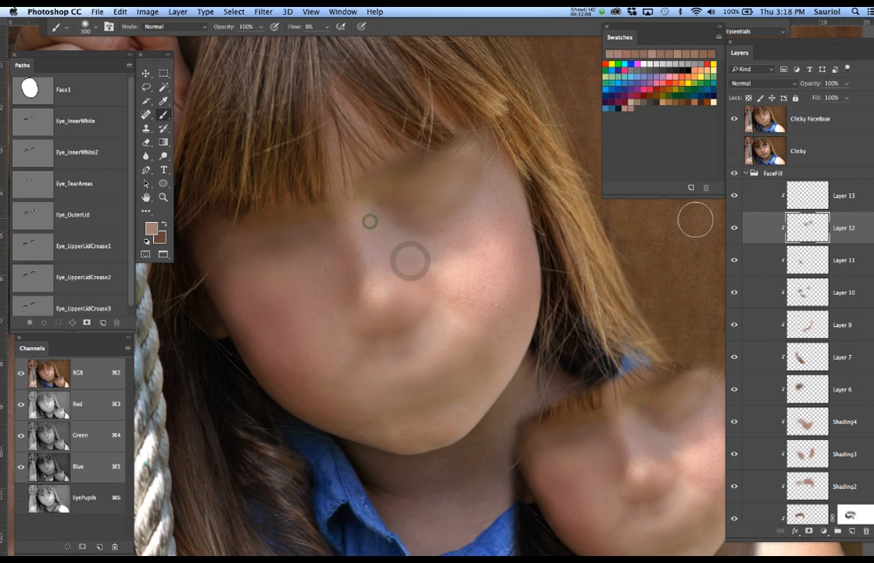
# Step: Compare the Layer 12 eye and nose bridge shading with the reference by toggling Clicky FaceBase, leaving it visible
pyautogui.click(734, 118)
pyautogui.click(735, 119)
pyautogui.click(734, 119)
pyautogui.click(734, 119)
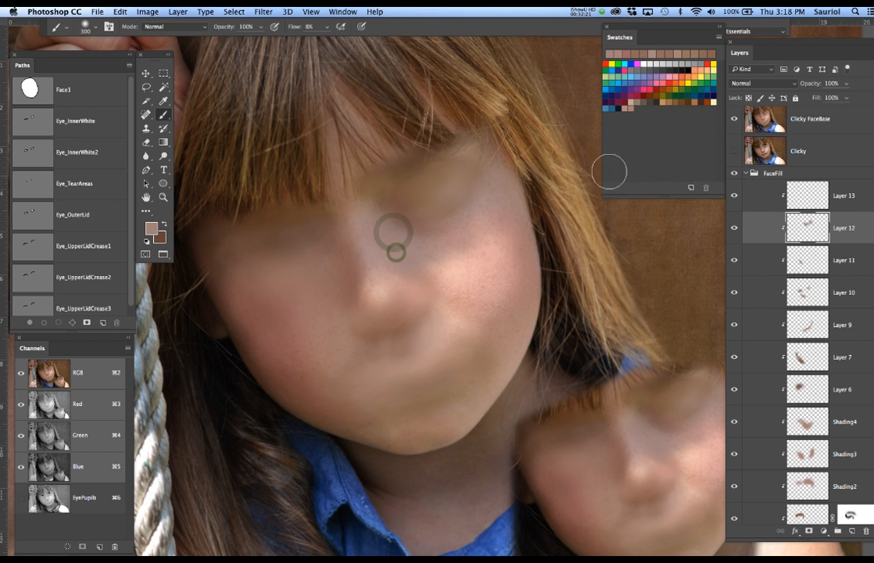
pyautogui.click(734, 119)
pyautogui.click(732, 120)
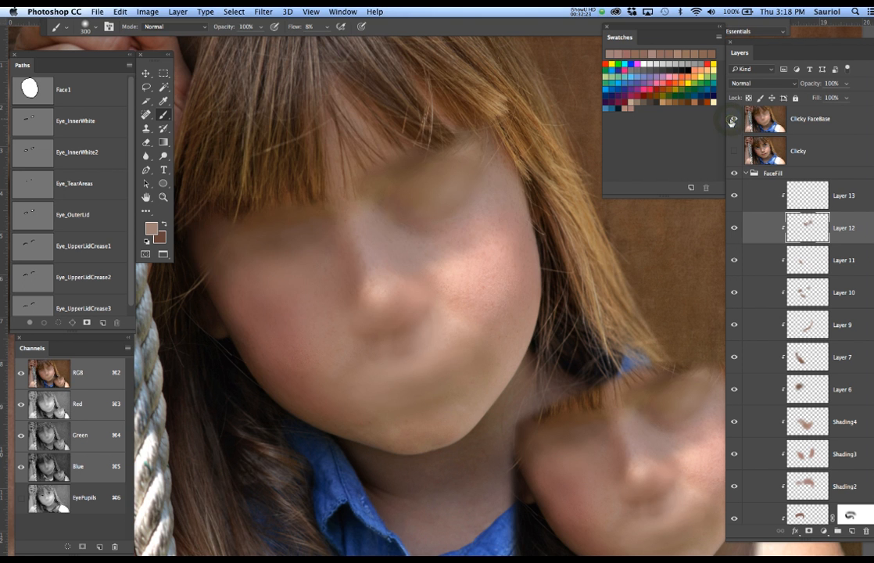
# Step: Paint a sampled dark brown onto Layer 13 at the inner corner of the lit eye with a 200 px brush
pyautogui.click(850, 206)
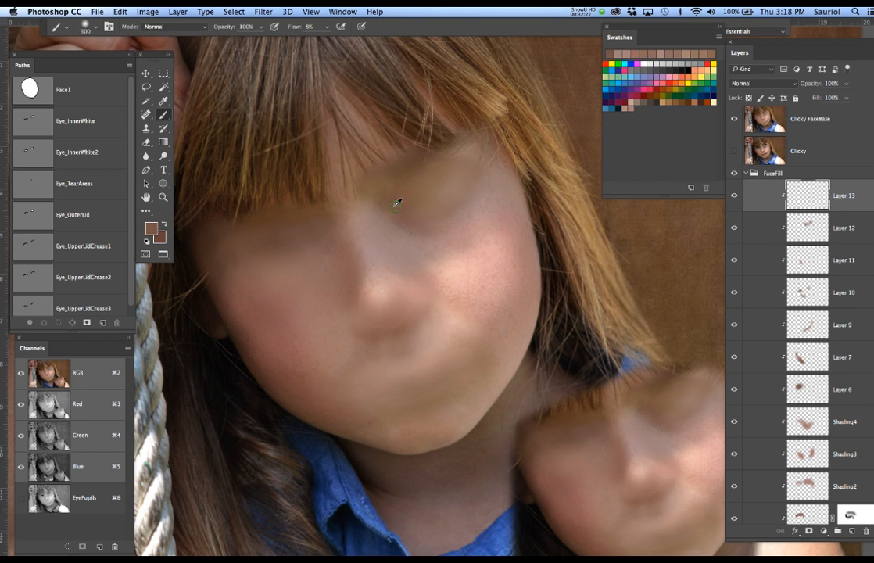
pyautogui.press('[')
pyautogui.press('[')
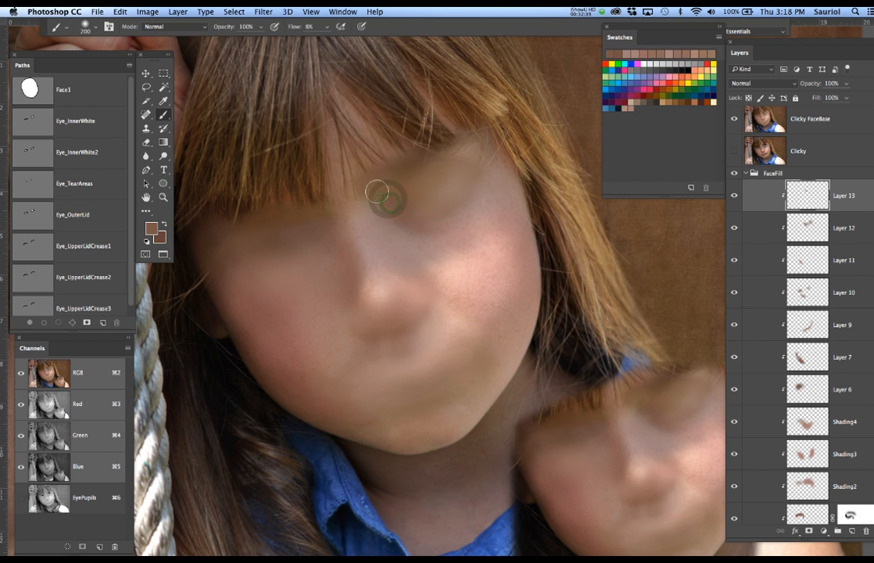
pyautogui.moveTo(377, 182)
pyautogui.mouseDown()
pyautogui.moveTo(442, 150)
pyautogui.moveTo(384, 200)
pyautogui.mouseUp()
# Step: Check the Layer 13 eye socket shading against the reference by toggling Clicky FaceBase, leaving it visible
pyautogui.click(735, 119)
pyautogui.click(734, 119)
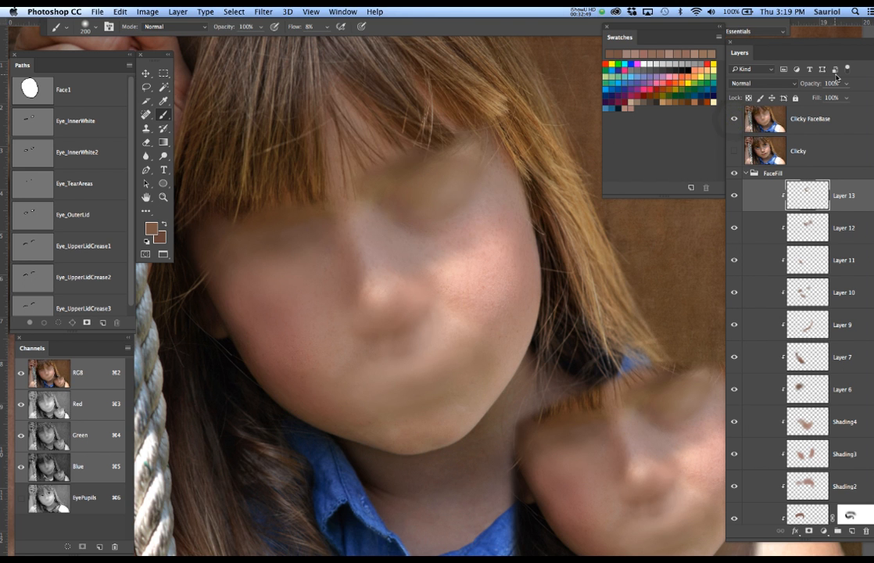
pyautogui.click(734, 119)
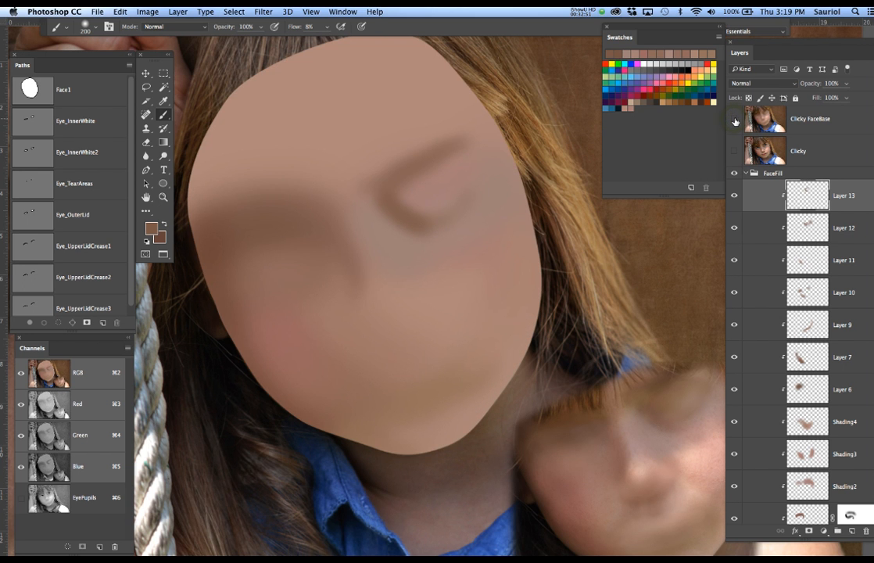
pyautogui.click(734, 119)
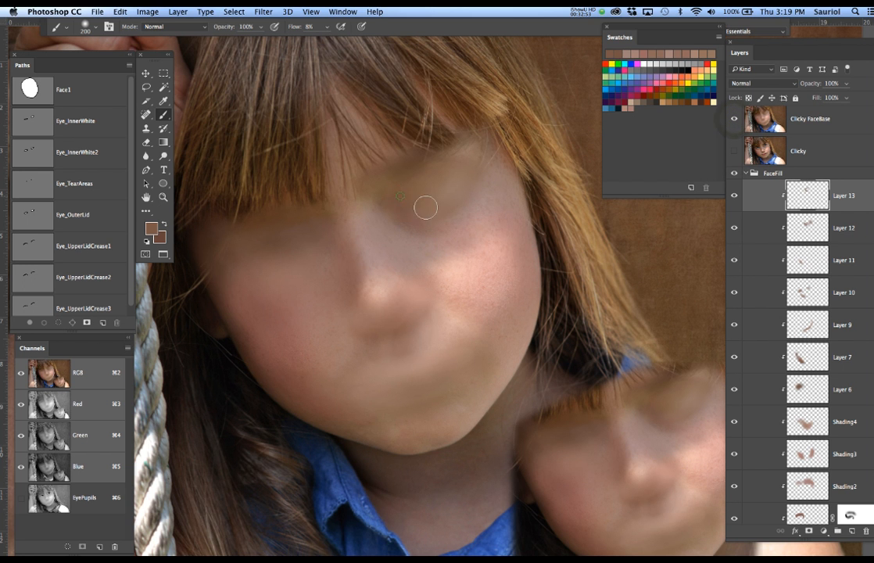
# Step: Paint a sampled skin tone onto Layer 13 across the lit eye's lid and socket, using 400 px and 250 px brushes
pyautogui.press(']')
pyautogui.press(']')
pyautogui.press(']')
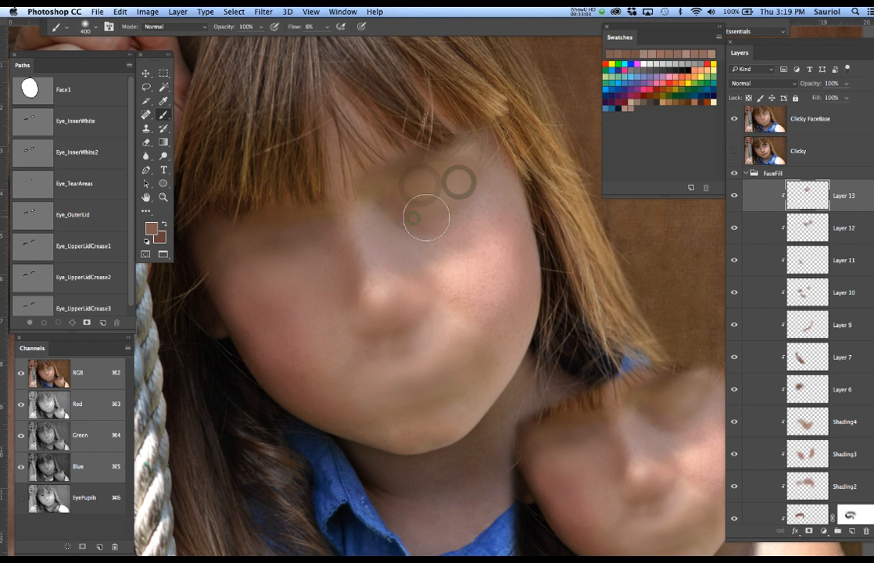
pyautogui.press('[')
pyautogui.press('[')
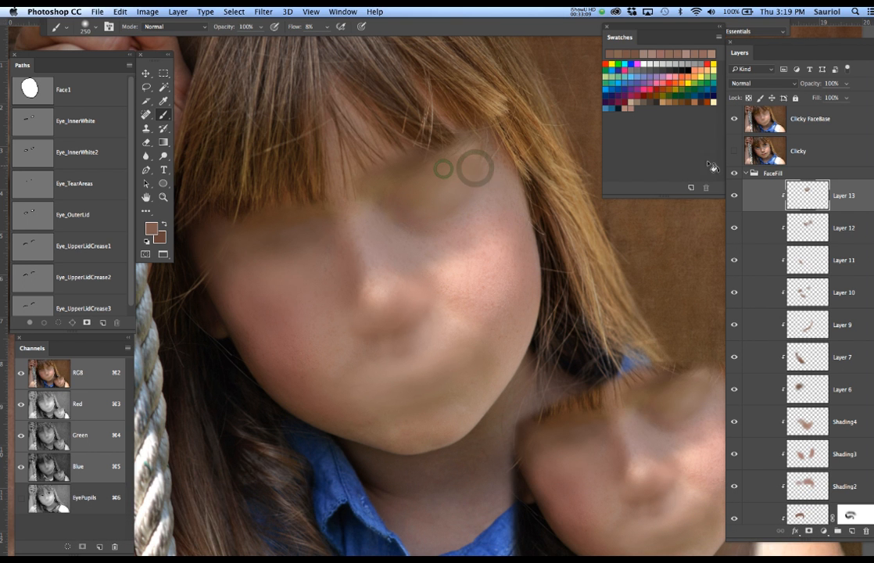
# Step: Compare the painted lit eye on Layer 13 with the reference by toggling Clicky FaceBase repeatedly, leaving it visible
pyautogui.click(733, 122)
pyautogui.click(733, 123)
pyautogui.click(734, 122)
pyautogui.click(734, 122)
pyautogui.click(734, 122)
pyautogui.click(734, 122)
pyautogui.click(733, 123)
pyautogui.click(733, 123)
pyautogui.click(734, 123)
pyautogui.click(733, 123)
pyautogui.click(733, 123)
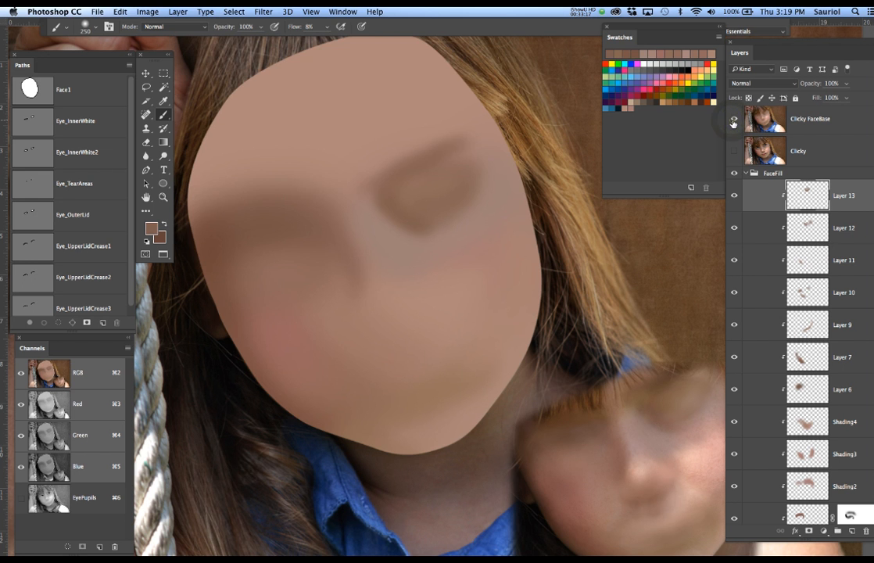
pyautogui.click(734, 122)
pyautogui.click(733, 123)
pyautogui.click(734, 123)
pyautogui.click(734, 123)
pyautogui.click(734, 122)
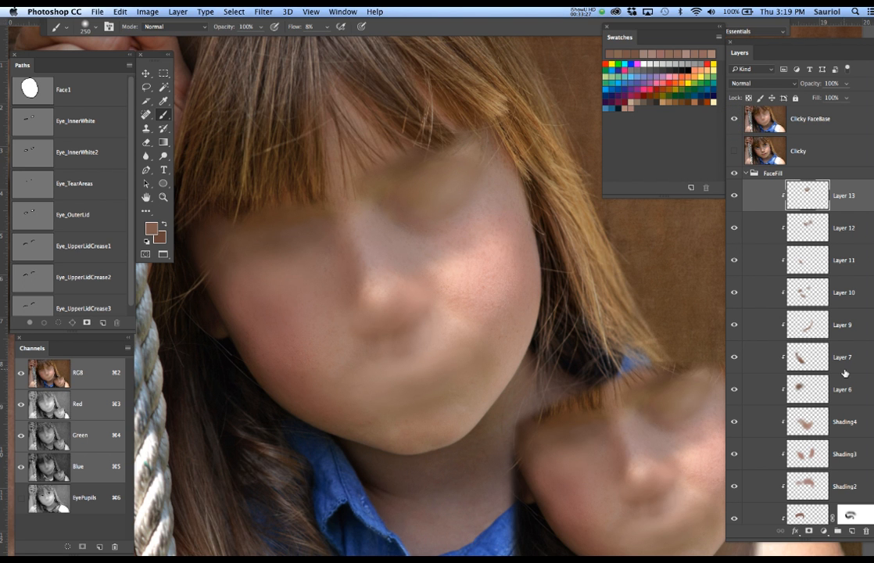
# Step: Add four empty layers, Layer 14 to Layer 17, above Layer 13 and clip each one into the FaceFill shading stack
pyautogui.click(851, 533)
pyautogui.click(852, 532)
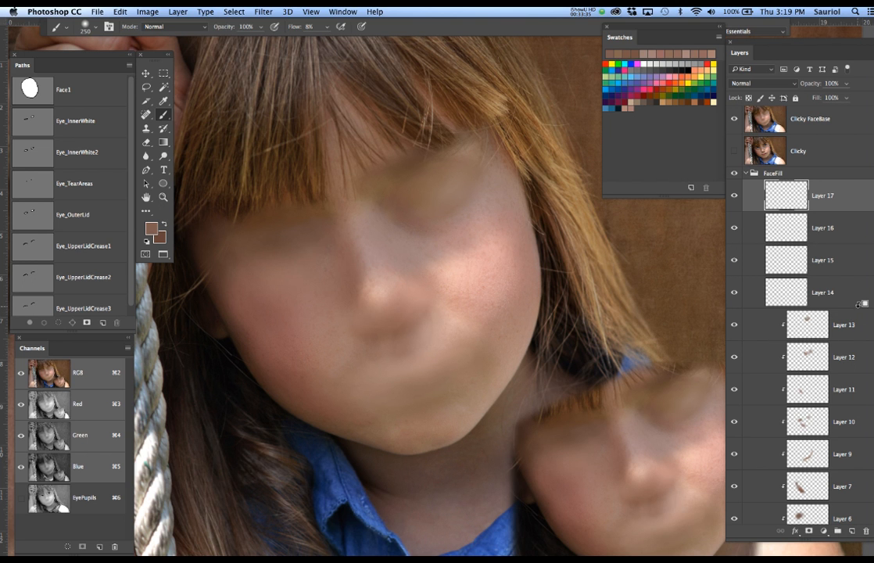
pyautogui.keyDown('alt'); pyautogui.click(858, 304); pyautogui.keyUp('alt')
pyautogui.keyDown('alt'); pyautogui.click(858, 274); pyautogui.keyUp('alt')
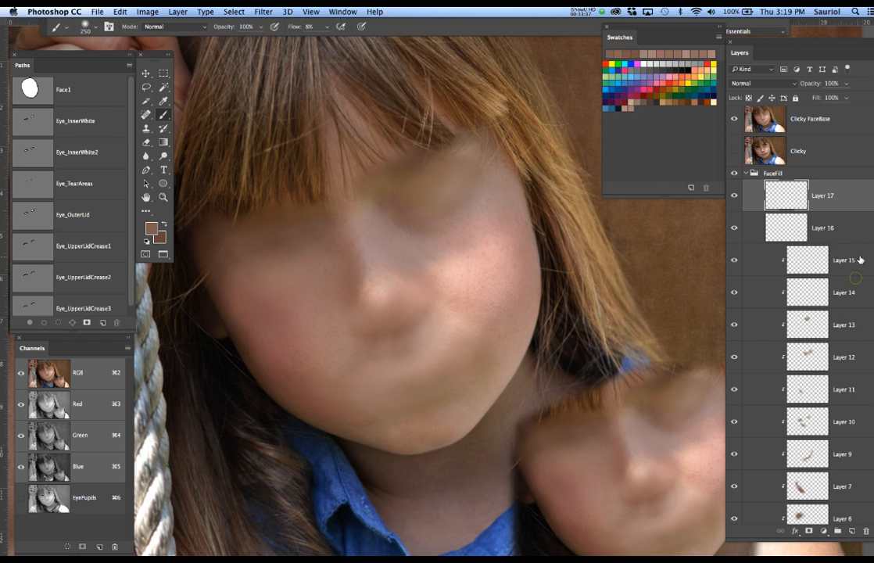
pyautogui.keyDown('alt'); pyautogui.click(861, 243); pyautogui.keyUp('alt')
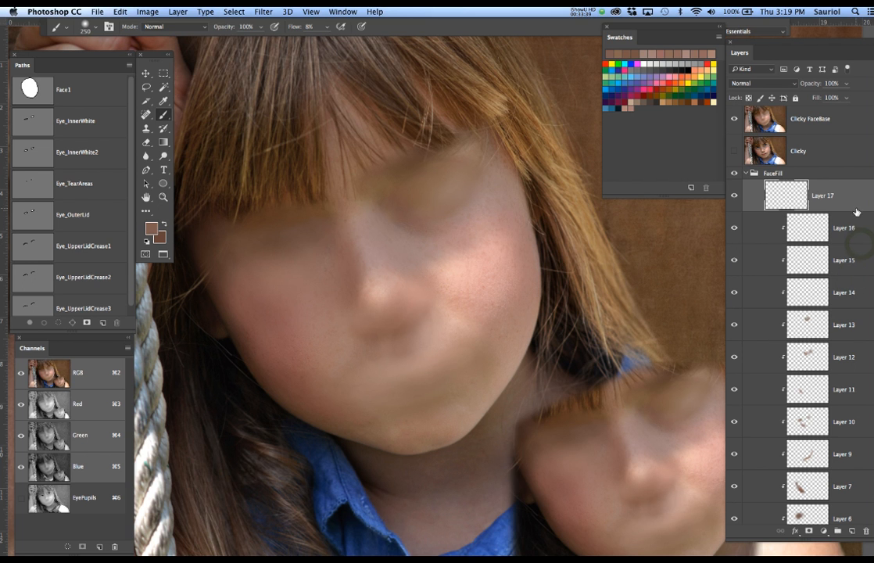
pyautogui.keyDown('alt'); pyautogui.click(859, 206); pyautogui.keyUp('alt')
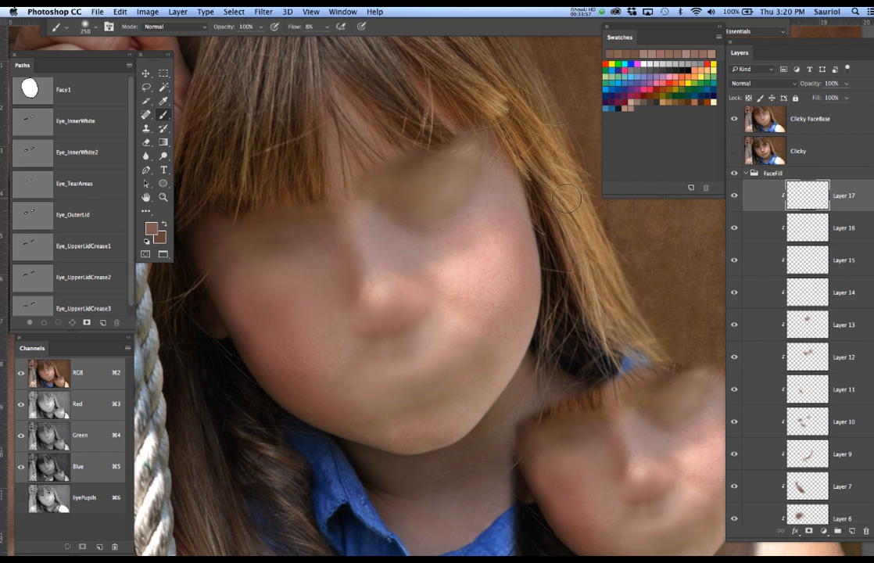
# Step: Paint sampled skin tones onto Layer 14 around the outer corner and underside of the lit eye with 250 px and 175 px brushes
pyautogui.click(861, 297)
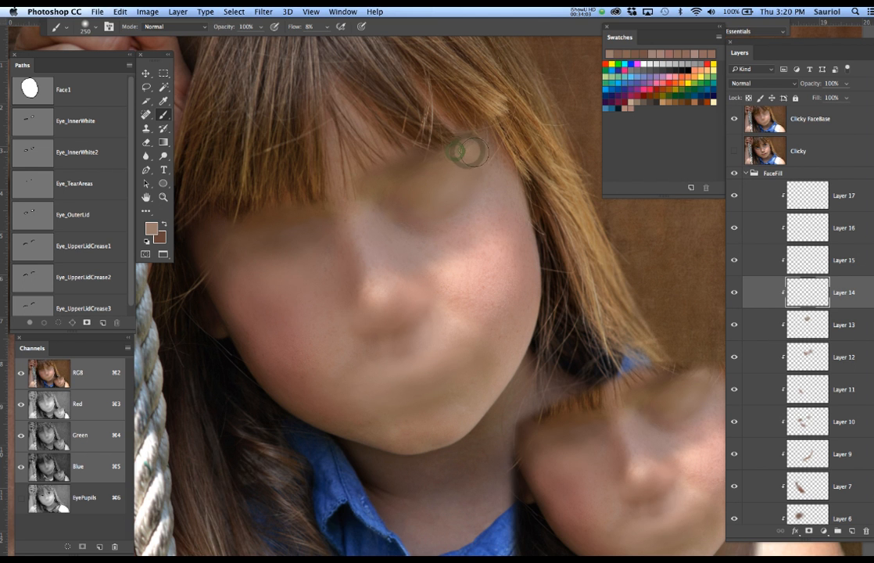
pyautogui.moveTo(456, 151)
pyautogui.mouseDown()
pyautogui.moveTo(476, 154)
pyautogui.moveTo(505, 191)
pyautogui.mouseUp()
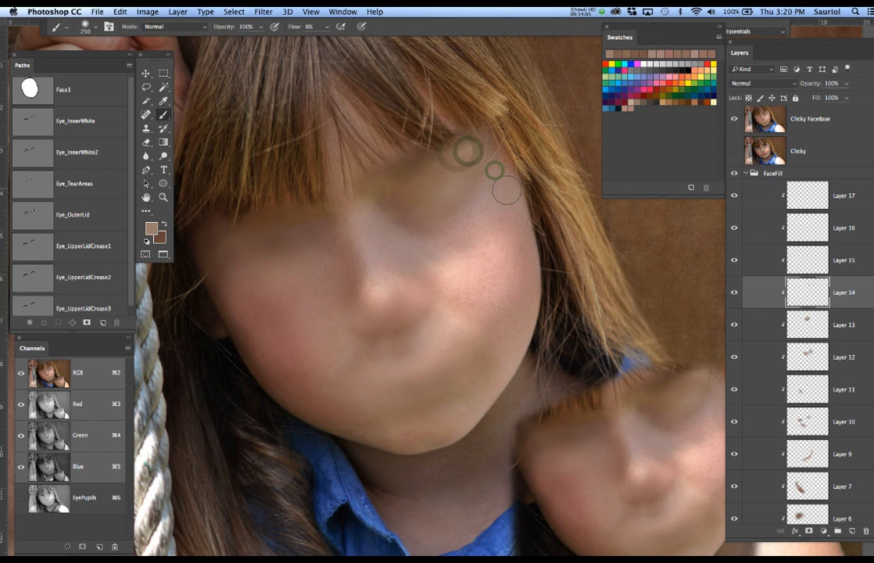
pyautogui.keyDown('alt'); pyautogui.click(487, 207); pyautogui.keyUp('alt')
pyautogui.click(495, 173)
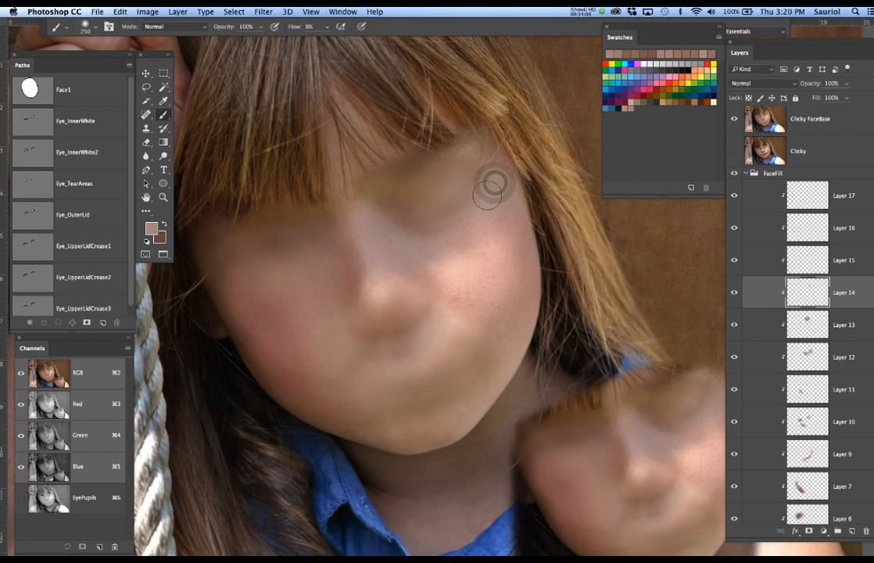
pyautogui.press('[')
pyautogui.press('[')
pyautogui.moveTo(494, 196)
pyautogui.mouseDown()
pyautogui.moveTo(498, 181)
pyautogui.moveTo(445, 224)
pyautogui.moveTo(485, 182)
pyautogui.moveTo(474, 204)
pyautogui.moveTo(434, 222)
pyautogui.mouseUp()
pyautogui.moveTo(492, 178); pyautogui.dragTo(481, 205)
# Step: Check the Layer 14 outer eye corner against the reference by toggling Clicky FaceBase, leaving it visible
pyautogui.click(734, 120)
pyautogui.click(734, 120)
pyautogui.click(733, 119)
pyautogui.click(733, 119)
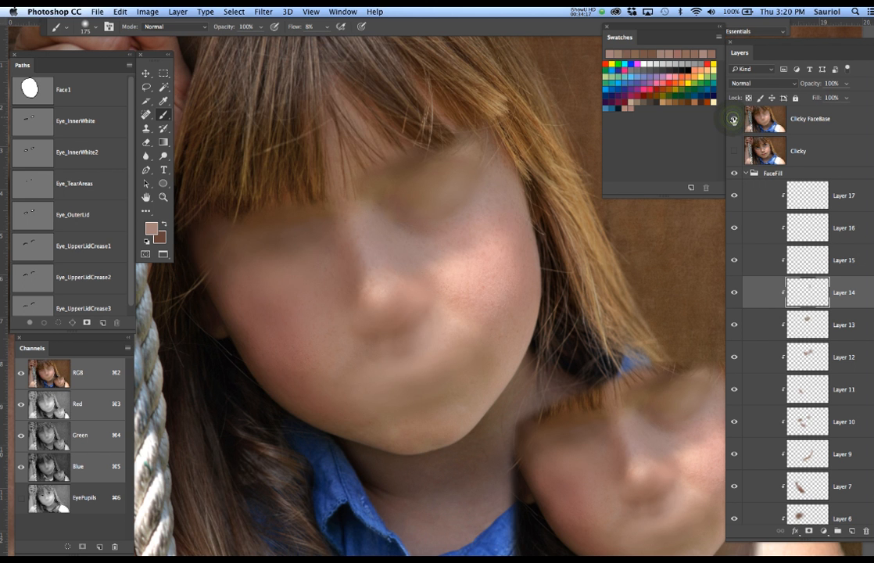
# Step: Hide Clicky FaceBase and move the masked Shading1 layer from just above Fill1 to the top of the FaceFill group
pyautogui.click(734, 120)
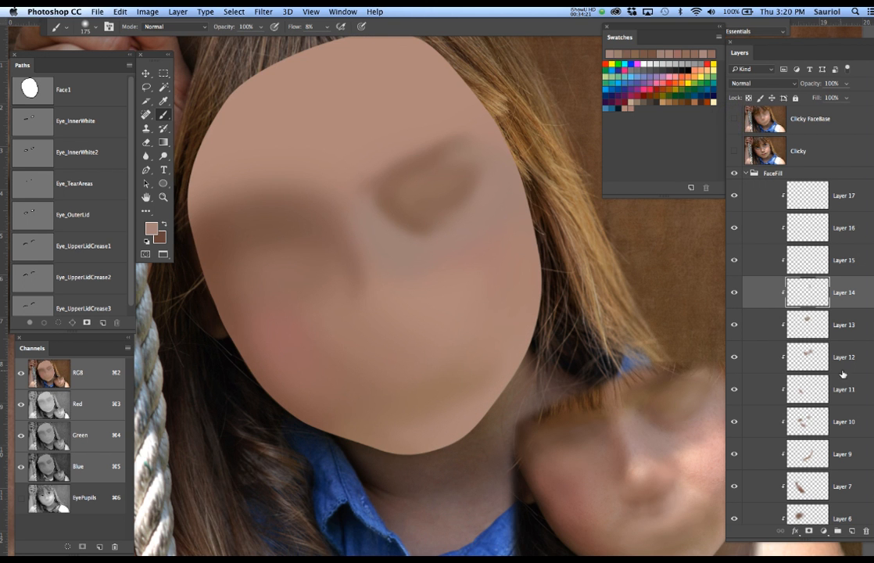
pyautogui.scroll(-5, 848, 460)
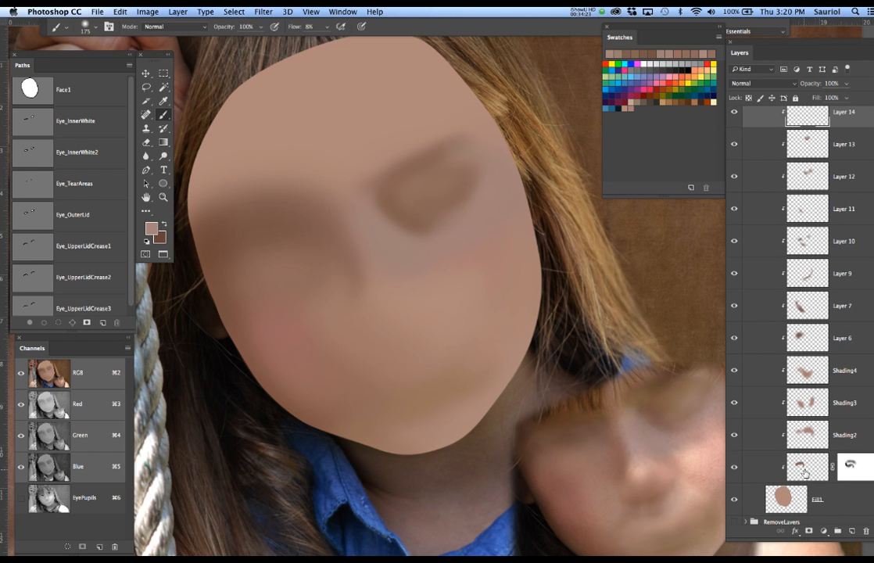
pyautogui.moveTo(785, 470); pyautogui.dragTo(830, 192)
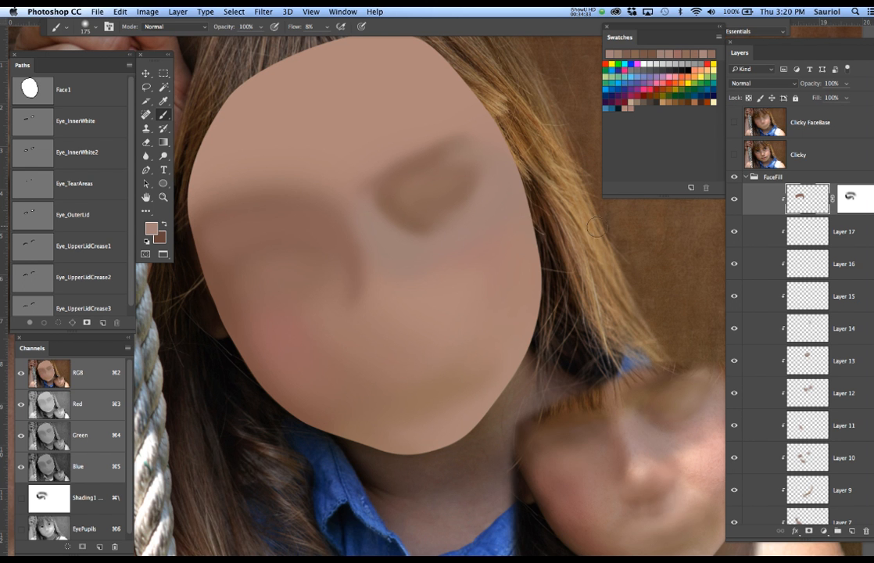
# Step: Compare the face with Shading1 on top against the reference by toggling Clicky FaceBase, leaving it visible
pyautogui.click(734, 124)
pyautogui.click(734, 123)
pyautogui.click(735, 123)
pyautogui.click(734, 123)
pyautogui.click(734, 124)
pyautogui.click(735, 124)
pyautogui.click(734, 124)
pyautogui.click(735, 123)
pyautogui.click(734, 124)
pyautogui.click(734, 124)
pyautogui.click(735, 123)
pyautogui.click(734, 123)
pyautogui.click(734, 123)
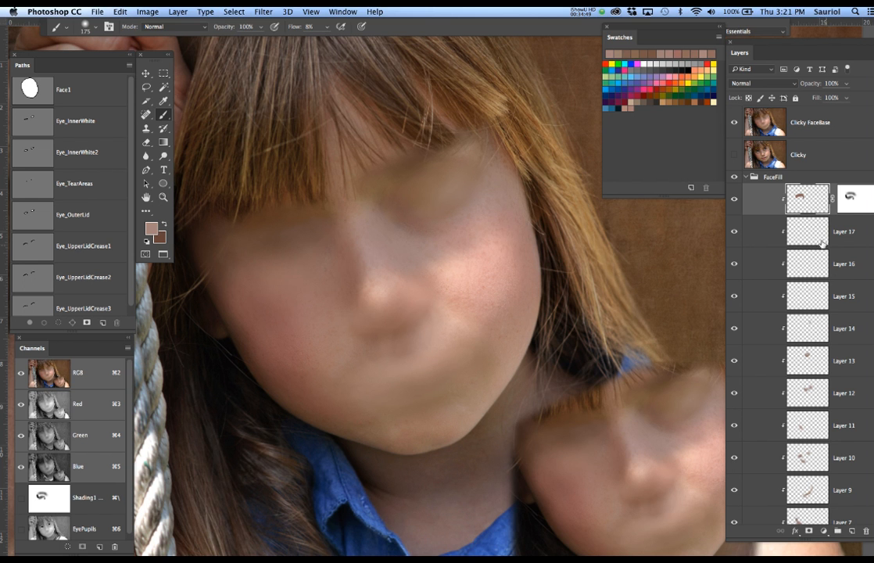
# Step: Move the masked Shading1 layer down between Layer 15 and Layer 14, and make Layer 15 active
pyautogui.moveTo(813, 207); pyautogui.dragTo(821, 297)
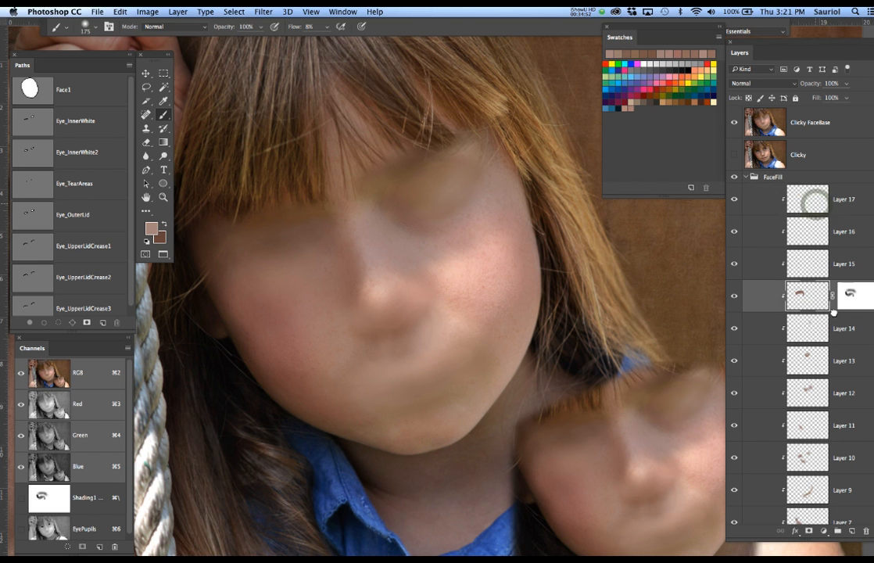
pyautogui.click(841, 268)
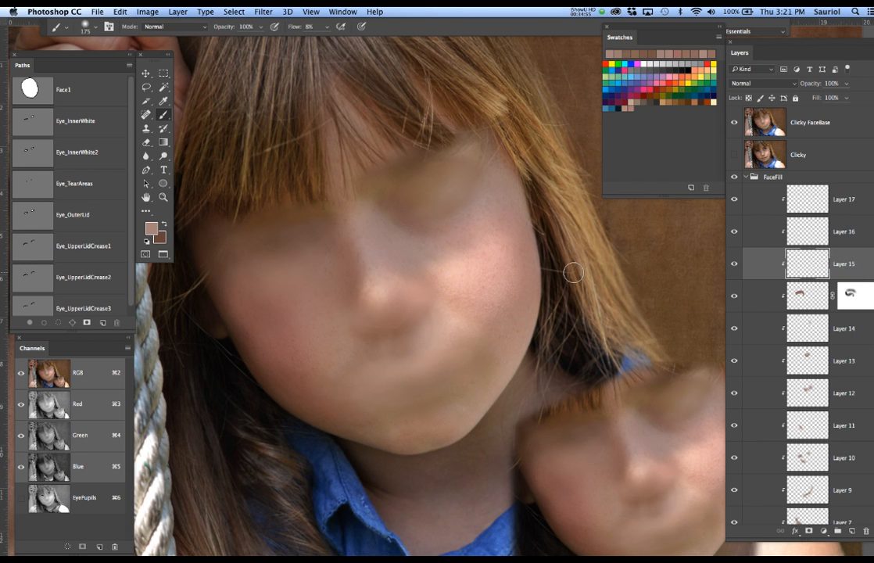
# Step: Paint a sampled skin tone onto Layer 15 along the nose bridge with a 200 px brush
pyautogui.press(']')
pyautogui.press(']')
pyautogui.press(']')
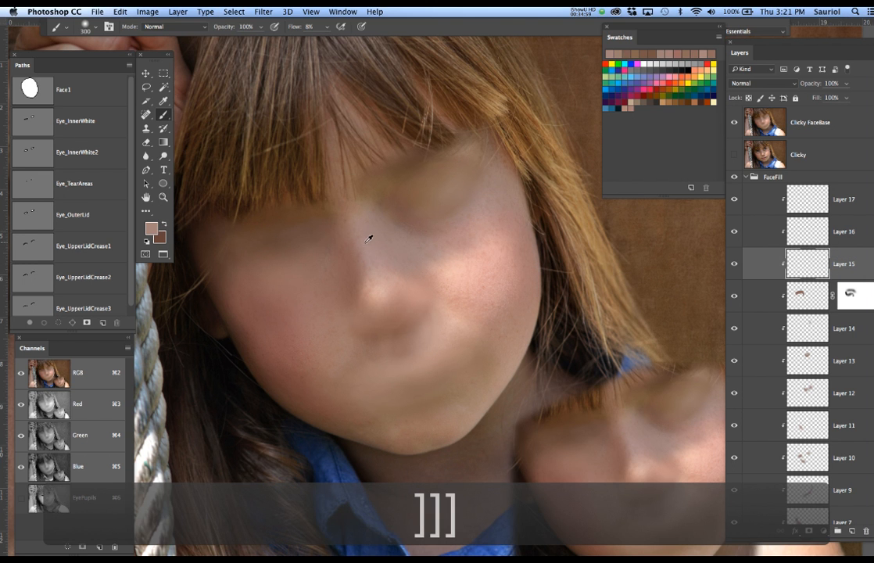
pyautogui.press('[')
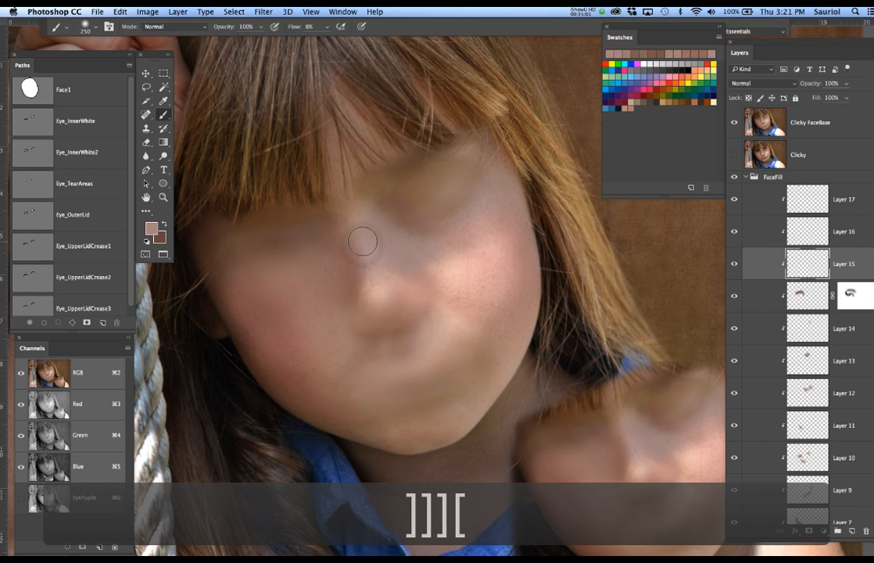
pyautogui.press('[')
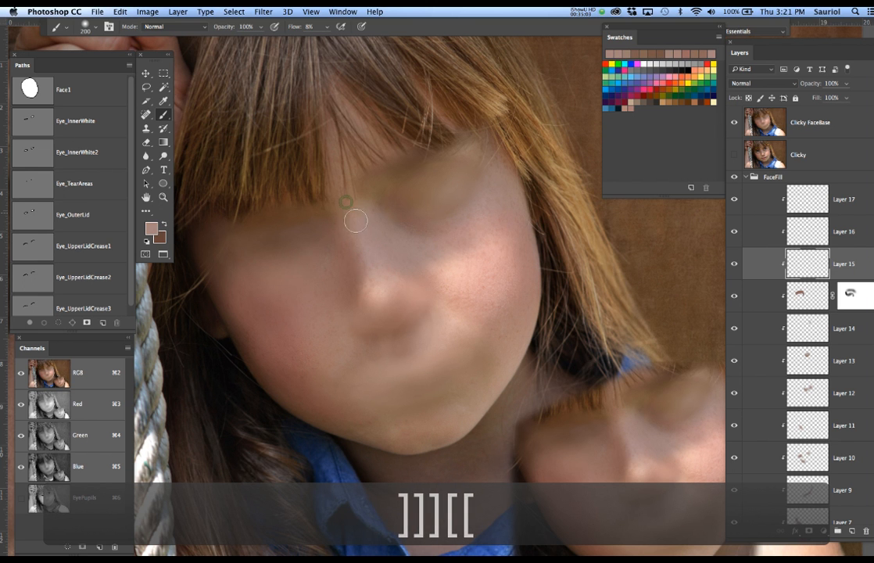
pyautogui.moveTo(370, 258)
pyautogui.mouseDown()
pyautogui.moveTo(353, 218)
pyautogui.moveTo(374, 267)
pyautogui.moveTo(359, 226)
pyautogui.mouseUp()
# Step: Build up the upper nose bridge between the eyes on Layer 15 with 250 px and 175 px brushes
pyautogui.press(']')
pyautogui.press(']')
pyautogui.press(']')
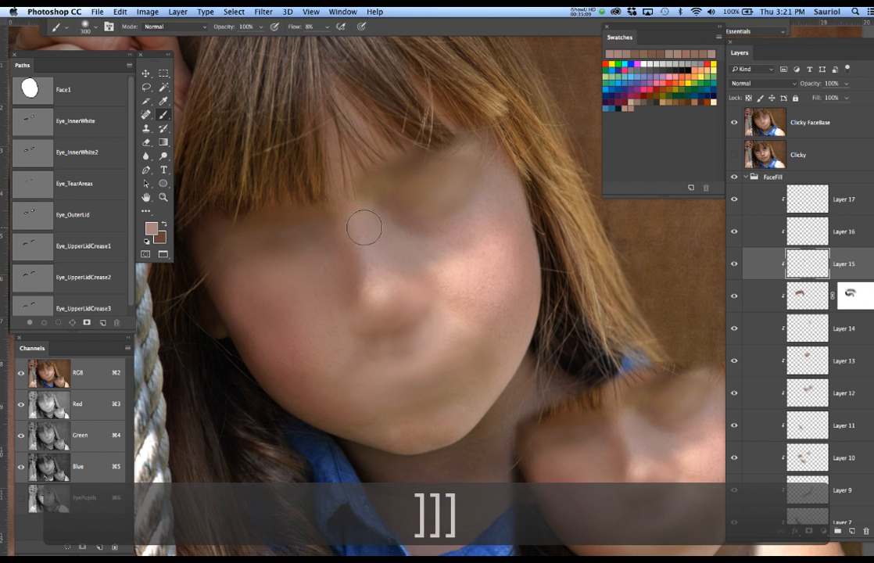
pyautogui.press('[')
pyautogui.press('[')
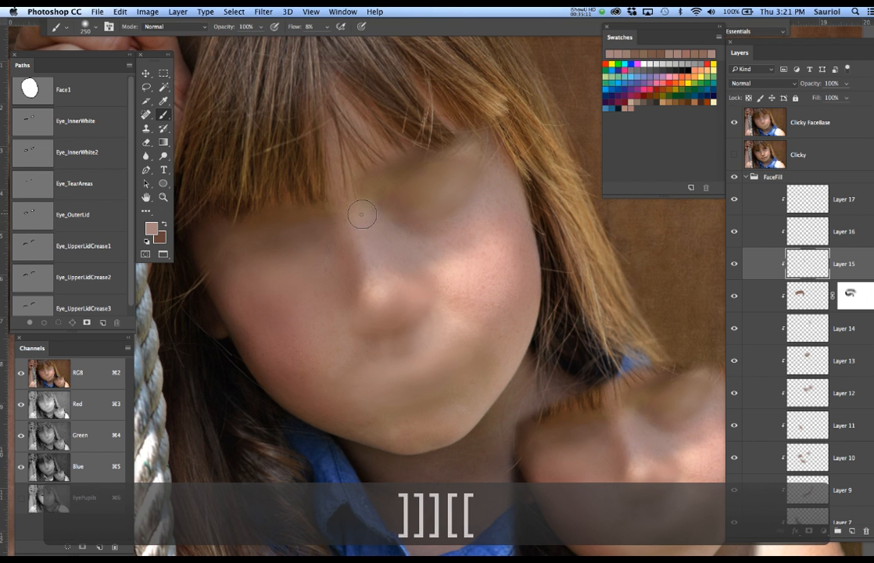
pyautogui.moveTo(362, 221)
pyautogui.mouseDown()
pyautogui.moveTo(411, 266)
pyautogui.moveTo(361, 215)
pyautogui.mouseUp()
pyautogui.press('[')
pyautogui.press('[')
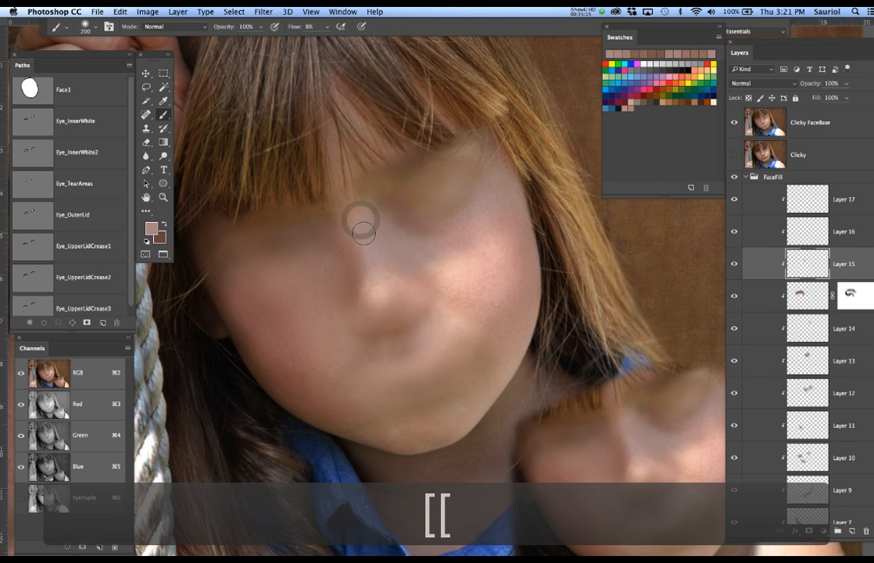
pyautogui.moveTo(354, 221); pyautogui.dragTo(359, 211)
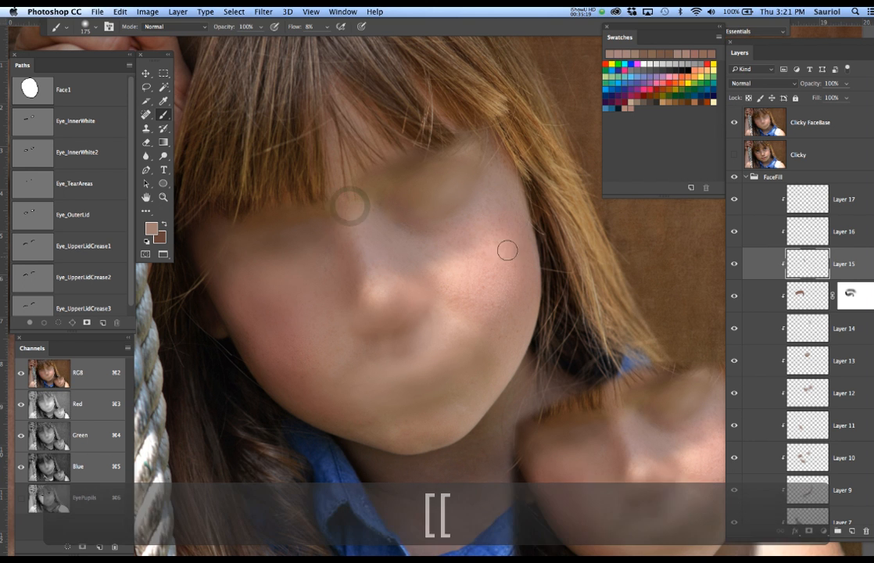
# Step: Check the Layer 15 nose bridge shading against the reference by toggling Clicky FaceBase, leaving it visible
pyautogui.click(735, 122)
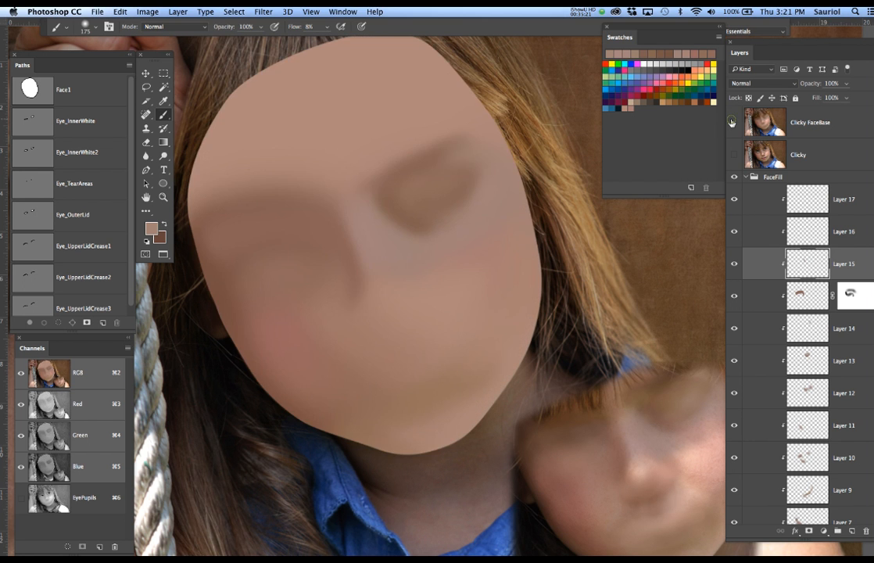
pyautogui.click(733, 122)
pyautogui.click(733, 122)
pyautogui.click(733, 122)
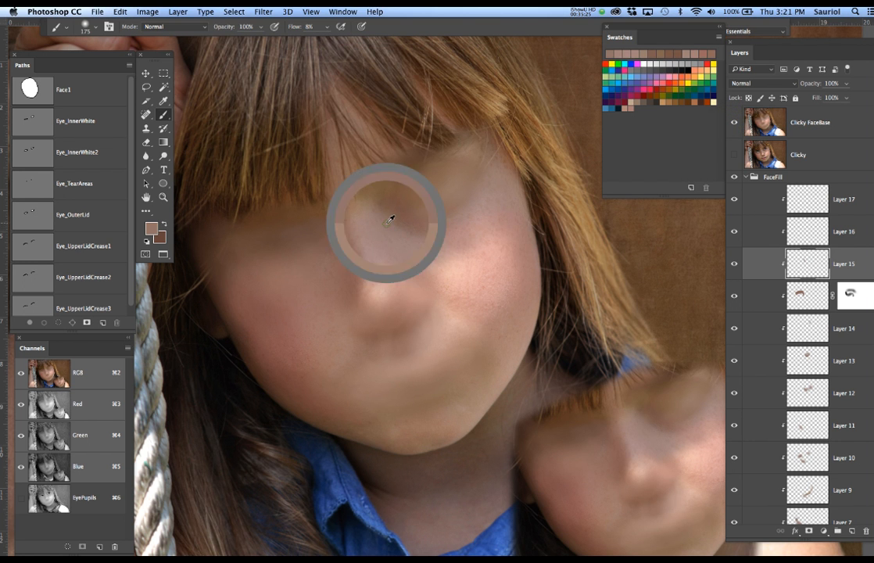
# Step: Paint a sampled brown onto Layer 16 at the lit eye's inner corner with a 250 px brush, leaving Clicky FaceBase hidden
pyautogui.press(']')
pyautogui.press(']')
pyautogui.press(']')
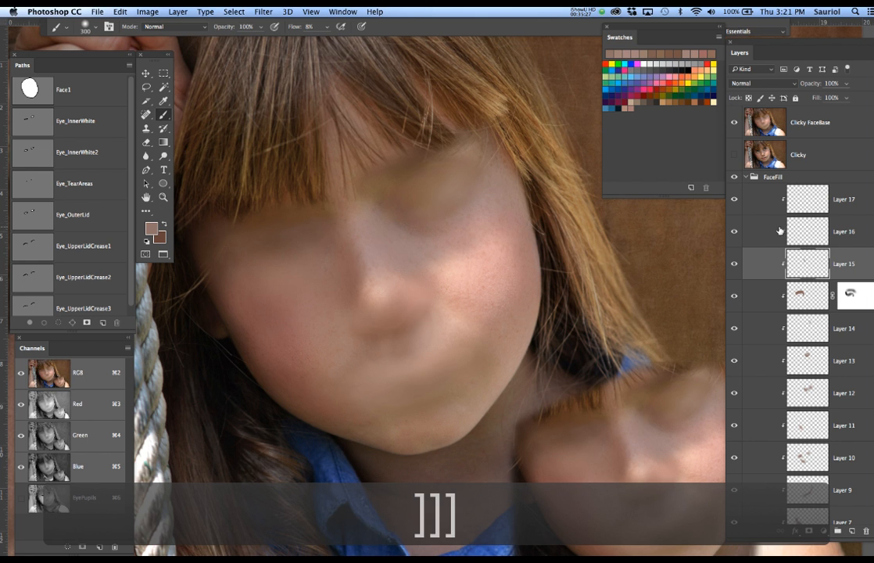
pyautogui.click(856, 237)
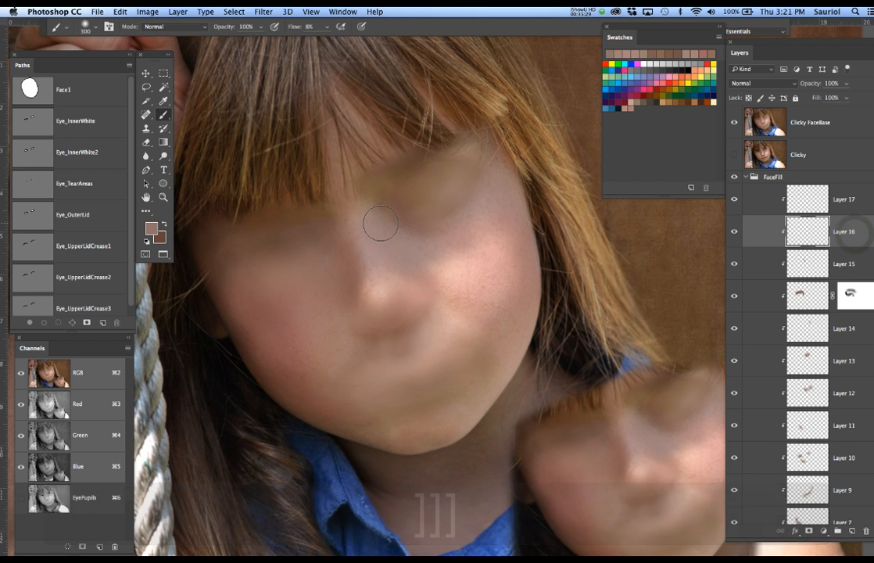
pyautogui.press('[')
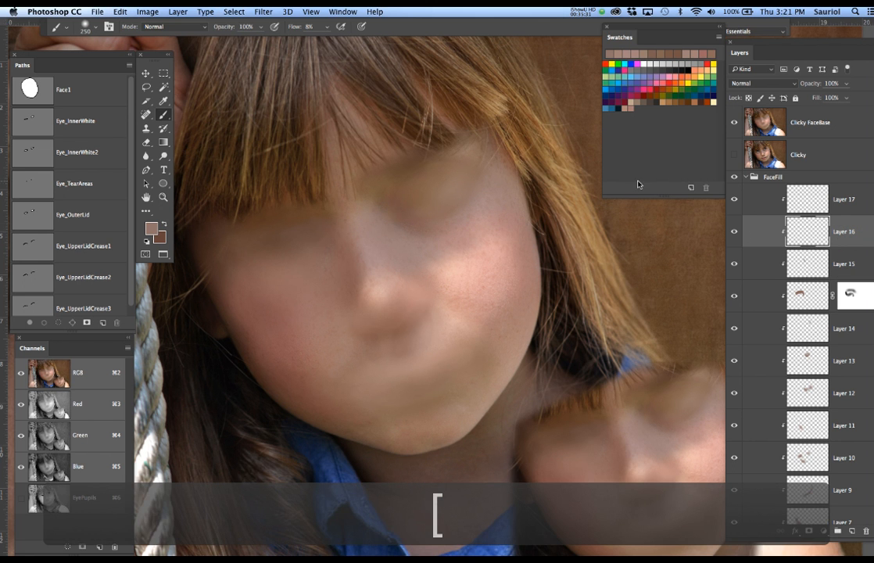
pyautogui.click(734, 123)
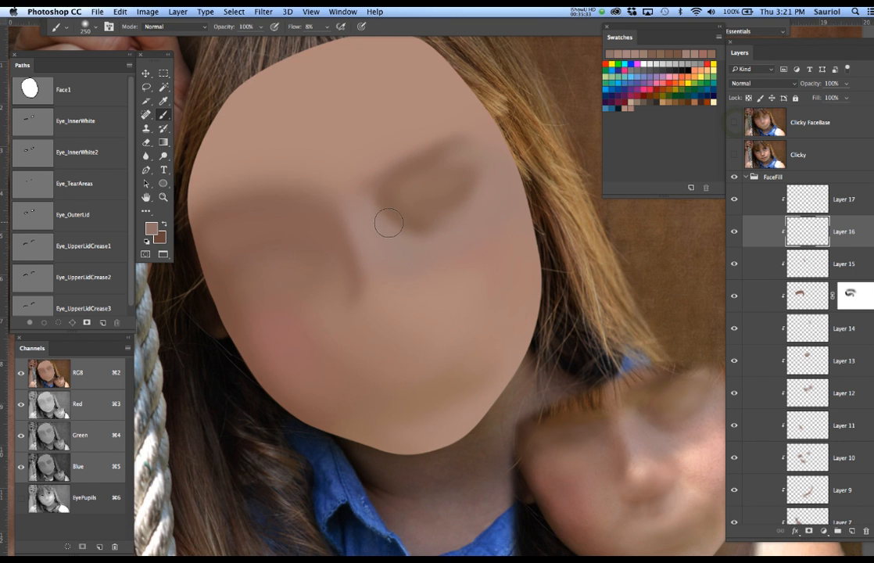
pyautogui.click(734, 122)
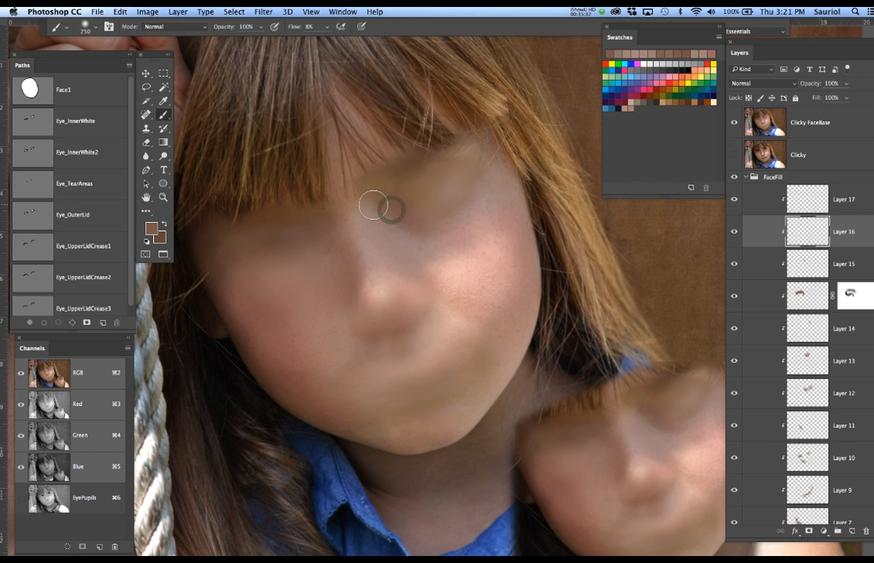
pyautogui.click(734, 123)
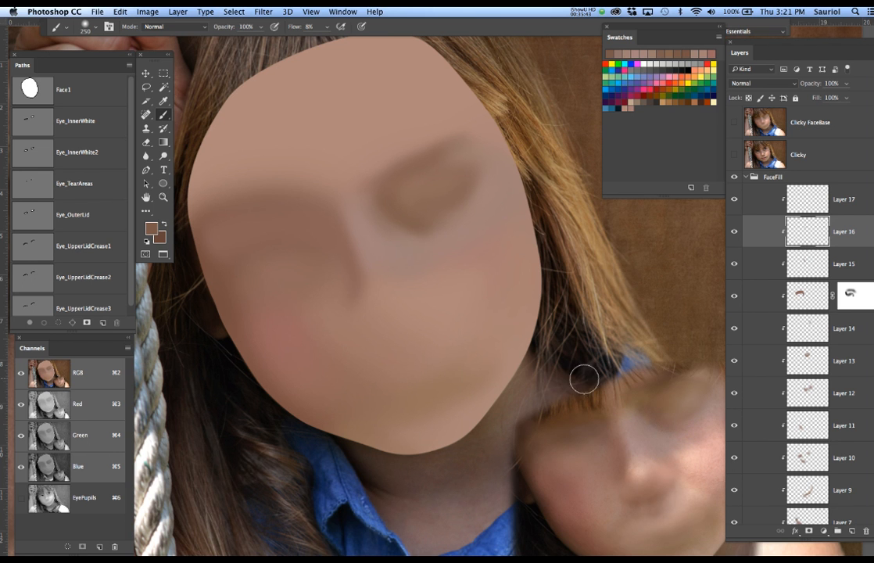
pyautogui.moveTo(378, 201); pyautogui.dragTo(383, 210)
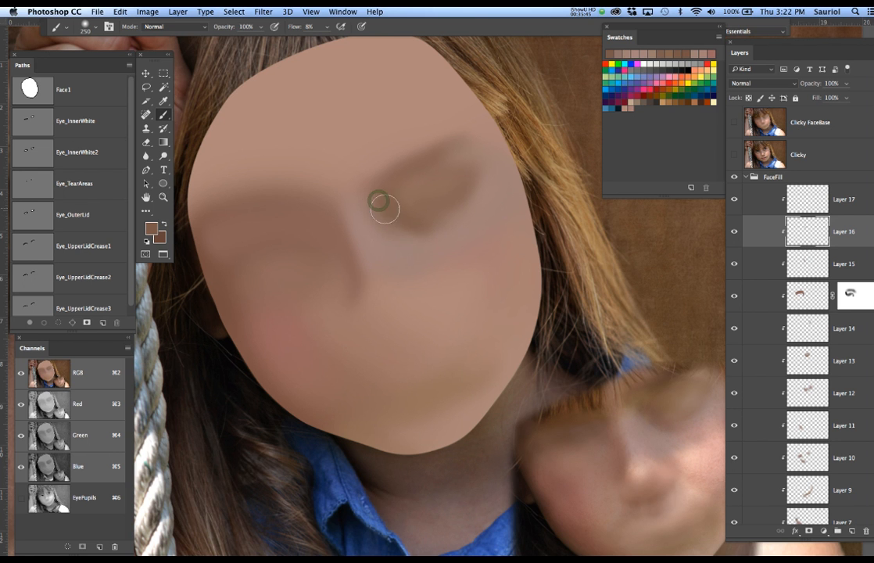
# Step: Sample a skin tone from the smaller reference view and paint it on Layer 16 beneath the lit eye's socket
pyautogui.keyDown('alt'); pyautogui.click(680, 427); pyautogui.keyUp('alt')
pyautogui.moveTo(389, 214)
pyautogui.mouseDown()
pyautogui.moveTo(410, 224)
pyautogui.moveTo(403, 223)
pyautogui.mouseUp()
pyautogui.click(404, 221)
pyautogui.click(432, 224)
pyautogui.moveTo(442, 225); pyautogui.dragTo(398, 230)
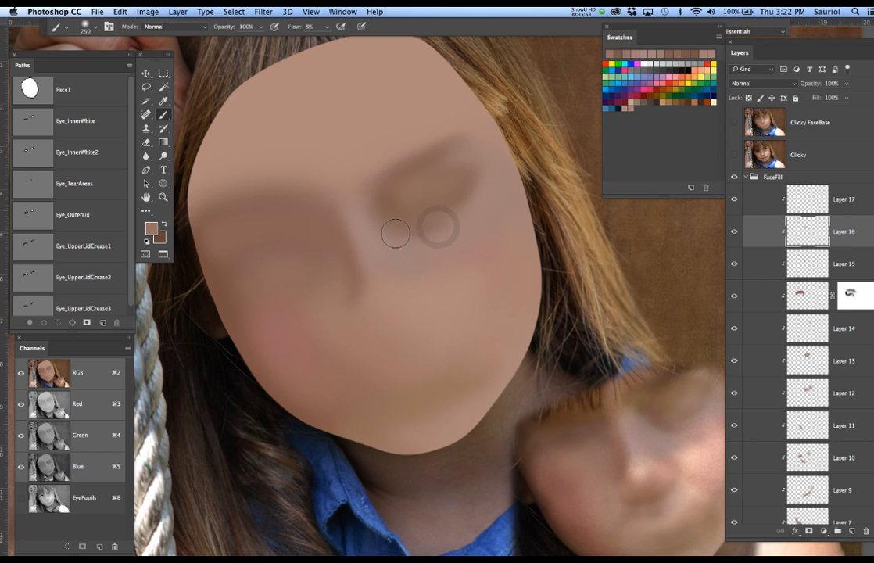
# Step: Sample a skin tone from the smaller reference view and blend it on Layer 16 along the nose side of the lit eye with a smaller brush, 200 px down to 175 px
pyautogui.keyDown('alt'); pyautogui.click(655, 424); pyautogui.keyUp('alt')
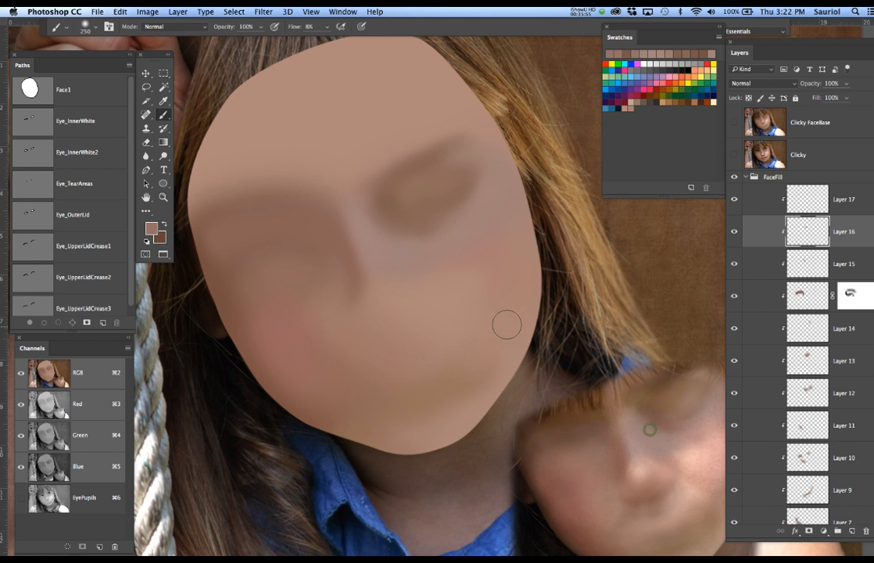
pyautogui.press('[')
pyautogui.press('[')
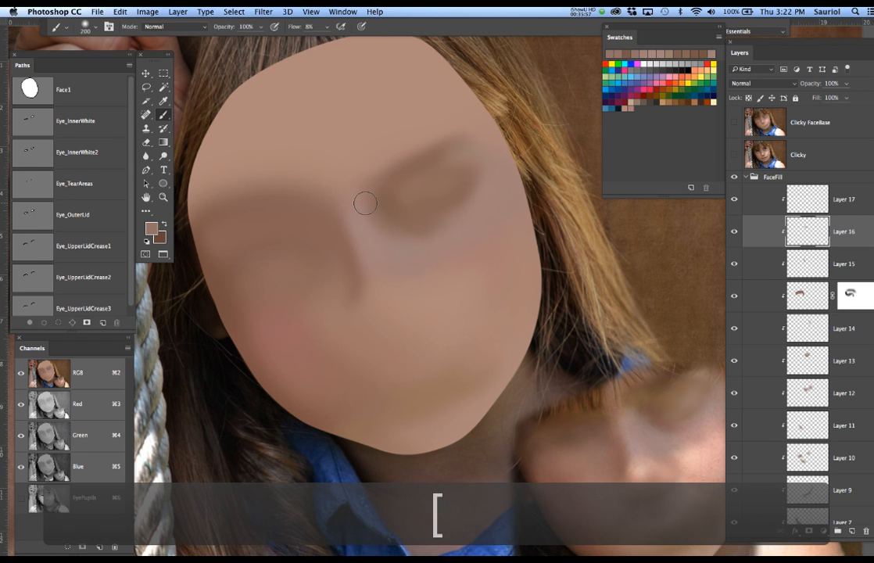
pyautogui.moveTo(372, 218); pyautogui.dragTo(393, 239)
pyautogui.moveTo(363, 199); pyautogui.dragTo(395, 240)
pyautogui.moveTo(365, 201); pyautogui.dragTo(398, 244)
pyautogui.moveTo(376, 225)
pyautogui.mouseDown()
pyautogui.moveTo(398, 245)
pyautogui.moveTo(362, 212)
pyautogui.mouseUp()
pyautogui.keyDown('alt'); pyautogui.click(379, 225); pyautogui.keyUp('alt')
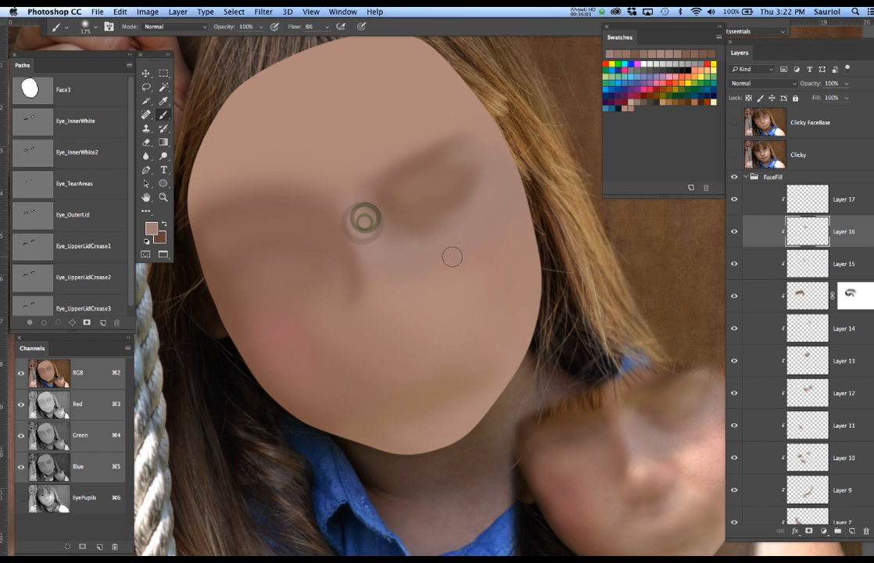
# Step: Compare the Layer 16 shading around the lit eye's inner corner with the reference by toggling Clicky FaceBase, leaving it hidden
pyautogui.click(735, 123)
pyautogui.click(735, 123)
pyautogui.click(735, 123)
pyautogui.click(735, 124)
pyautogui.click(735, 124)
pyautogui.click(735, 124)
pyautogui.click(735, 124)
pyautogui.click(735, 124)
pyautogui.click(735, 123)
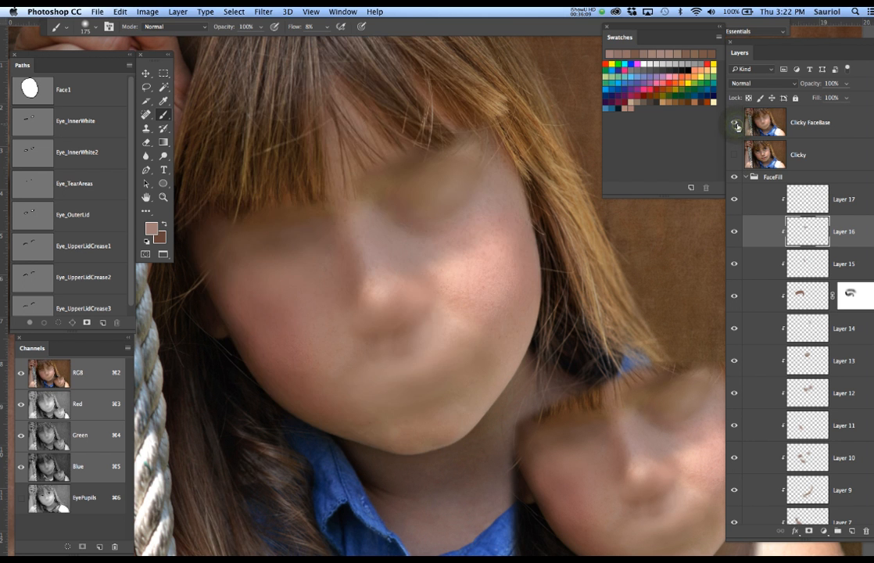
pyautogui.click(735, 124)
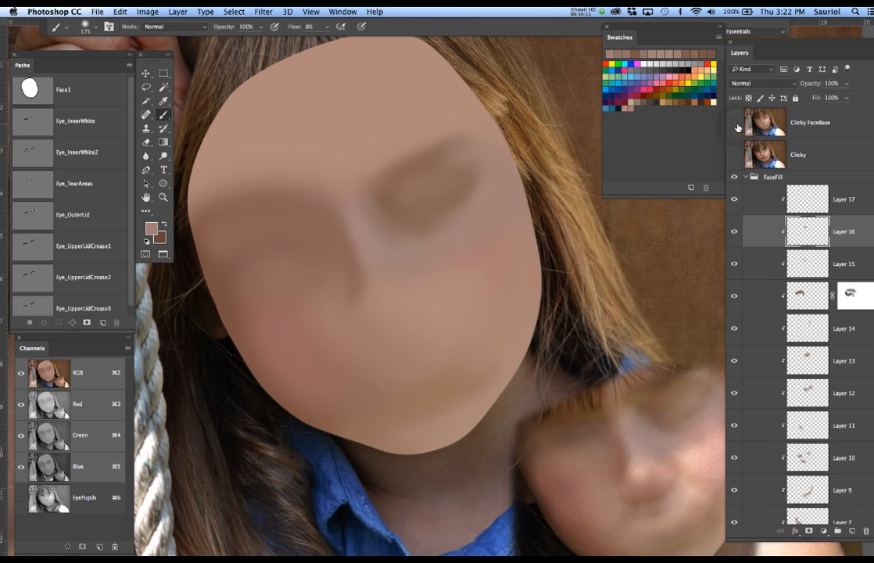
pyautogui.click(735, 124)
pyautogui.click(736, 123)
pyautogui.click(736, 125)
pyautogui.click(736, 126)
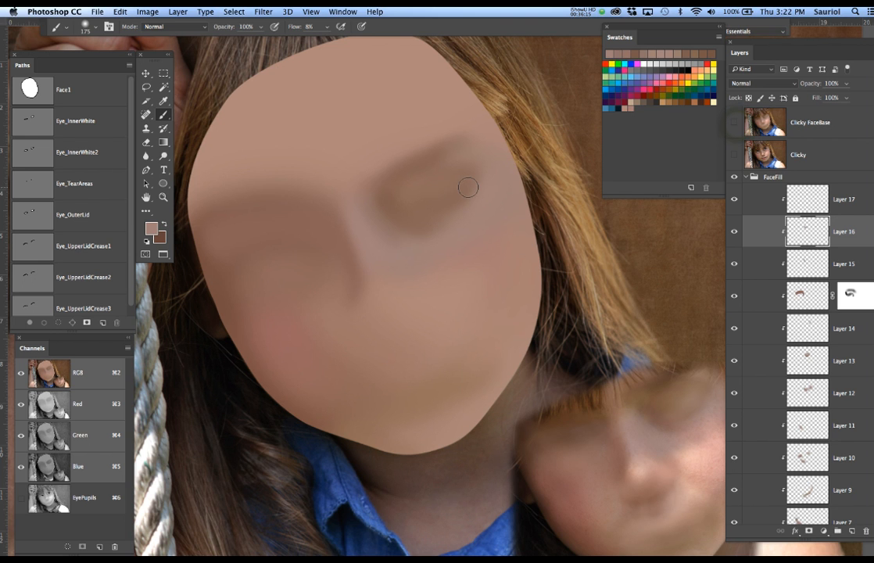